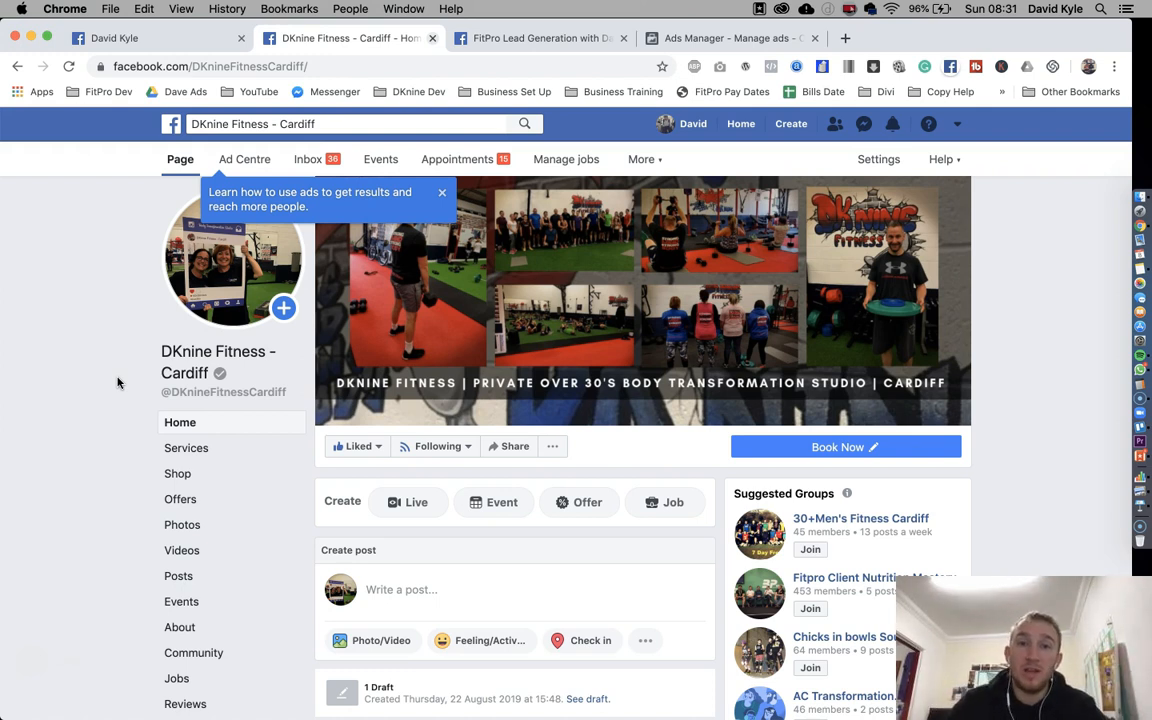
Close the Facebook page, group and profile tabs, leaving only Ads Manager open
mouse_move(240, 268)
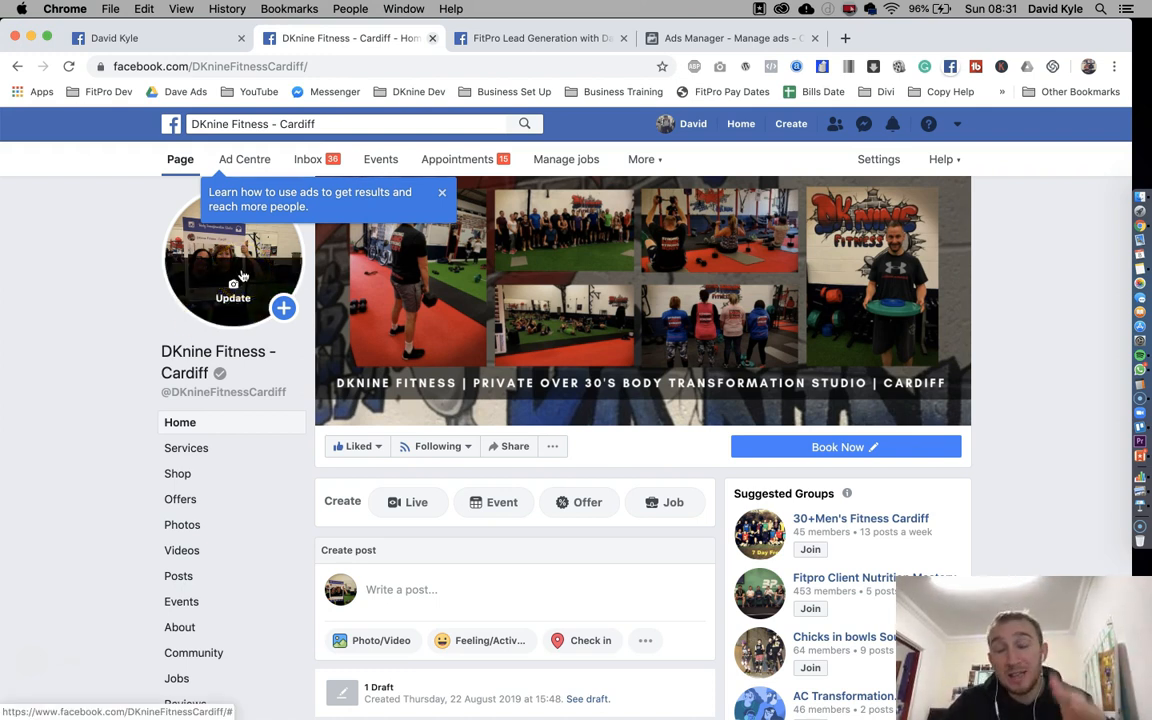
click(432, 40)
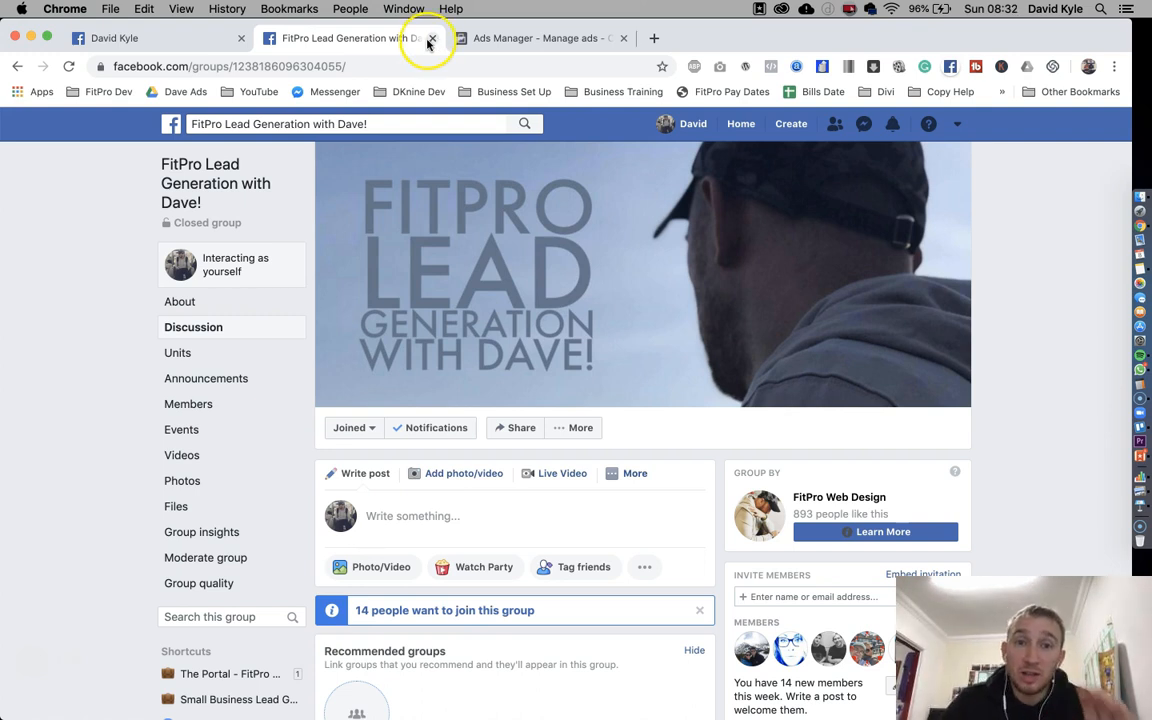
click(430, 39)
click(168, 40)
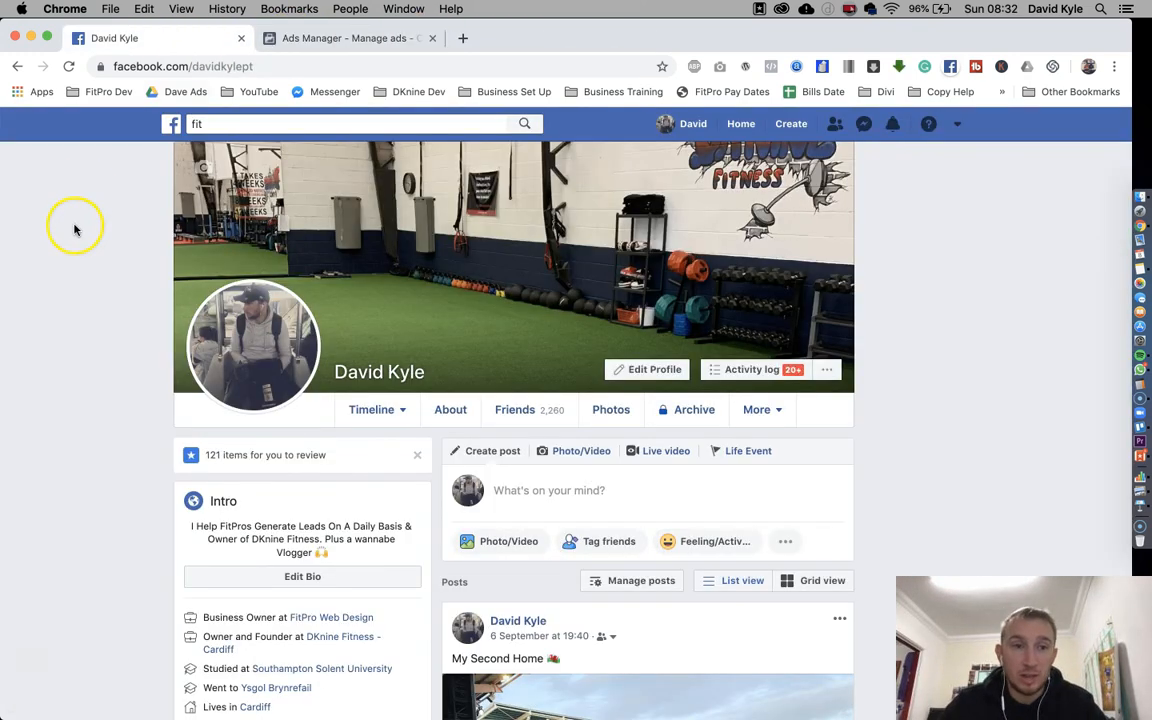
click(959, 126)
click(848, 375)
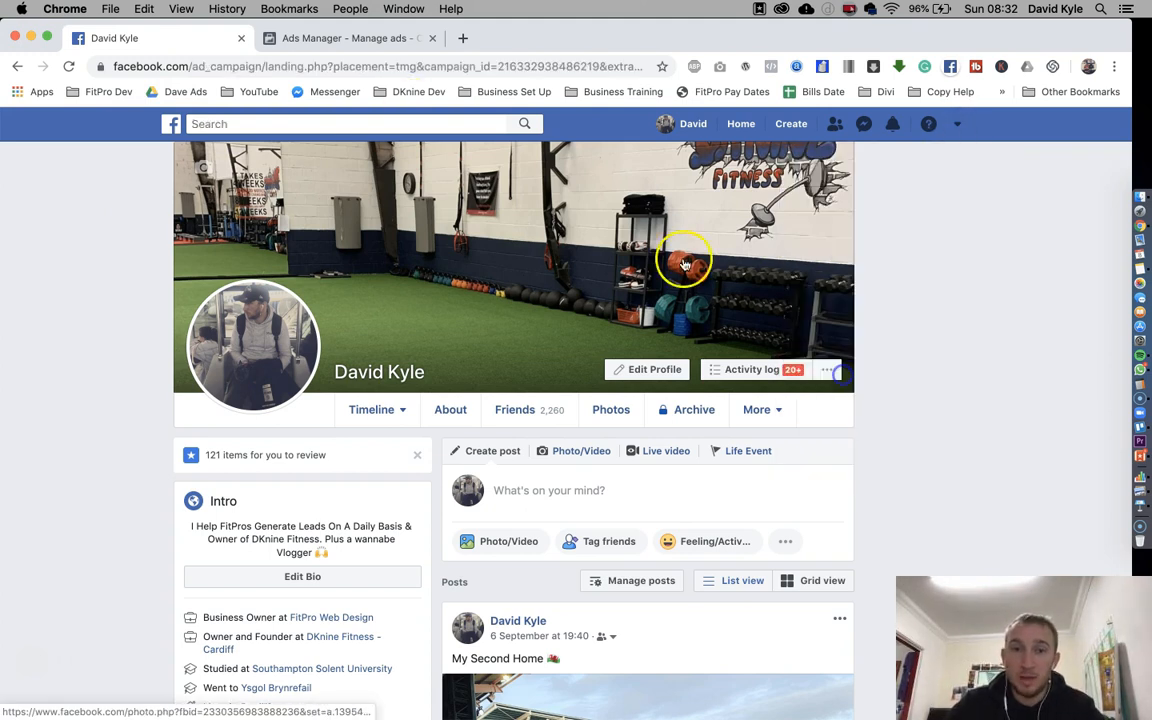
click(240, 38)
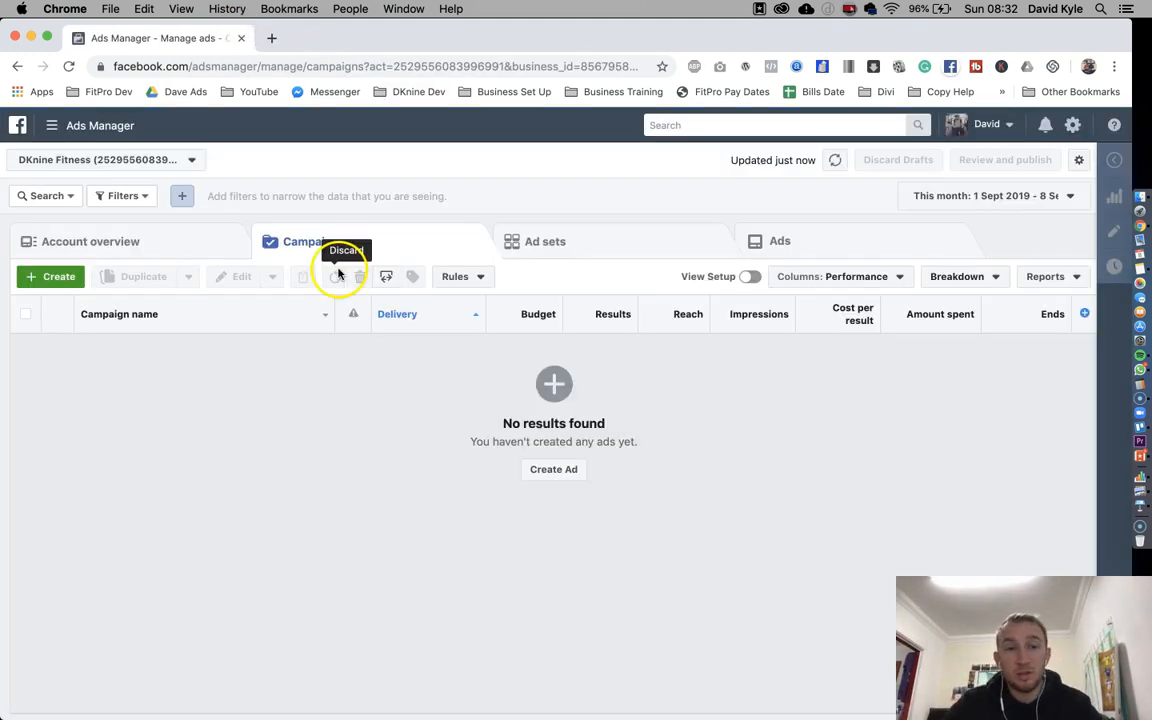
Start a new campaign and name it "Women | LeadAds | 08/Sep (6 Week Offer)"
click(50, 278)
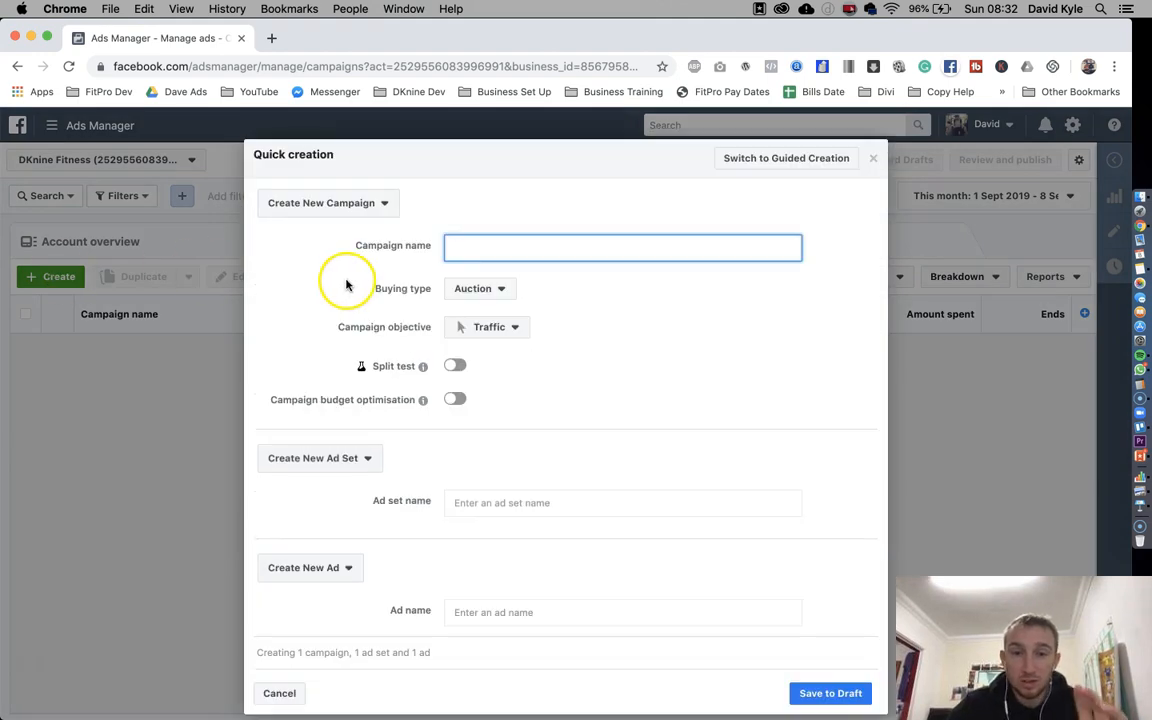
click(506, 245)
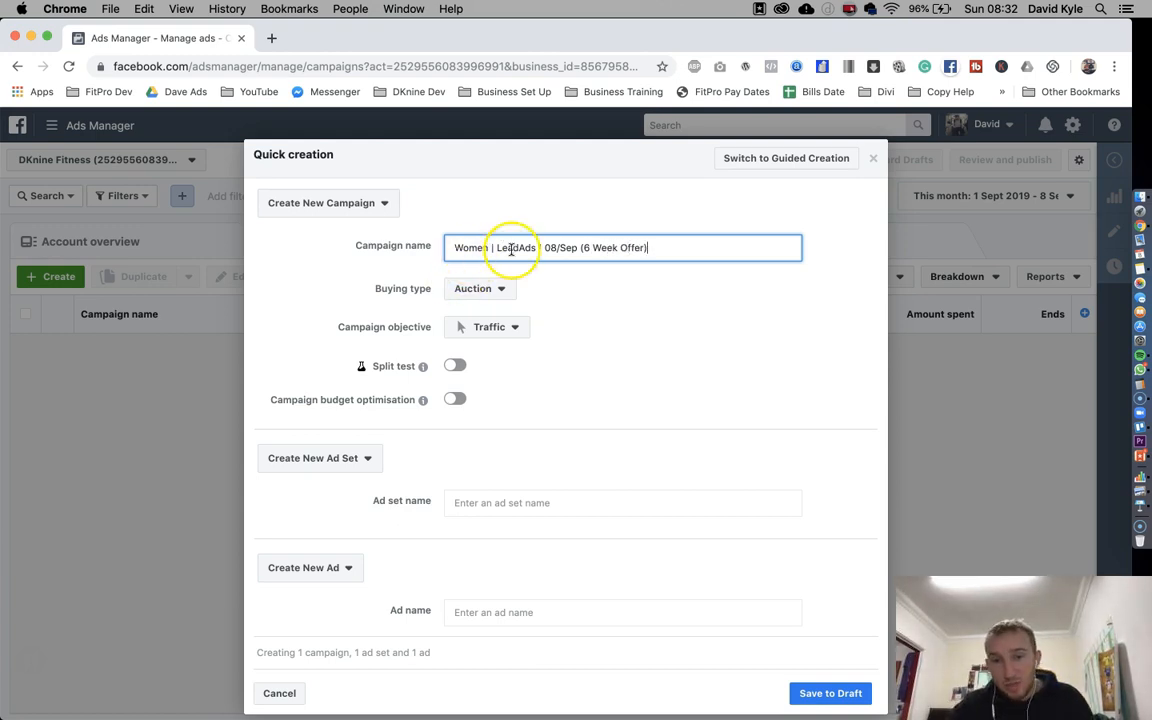
double_click(460, 248)
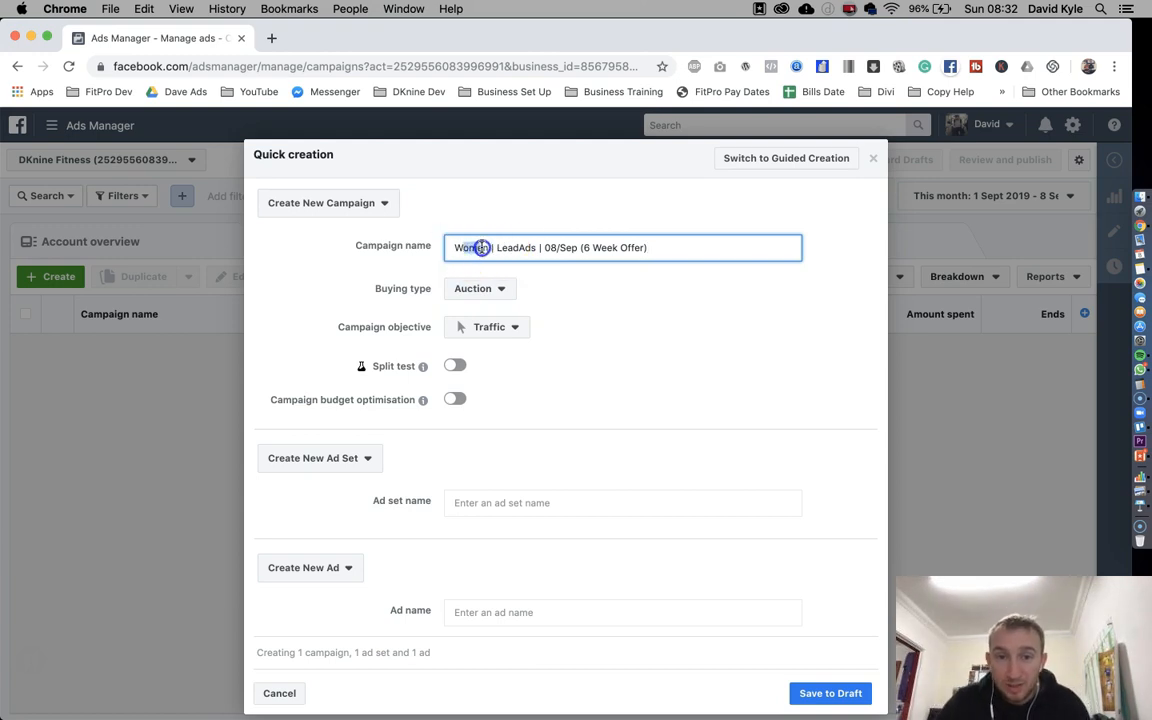
drag(506, 248, 624, 247)
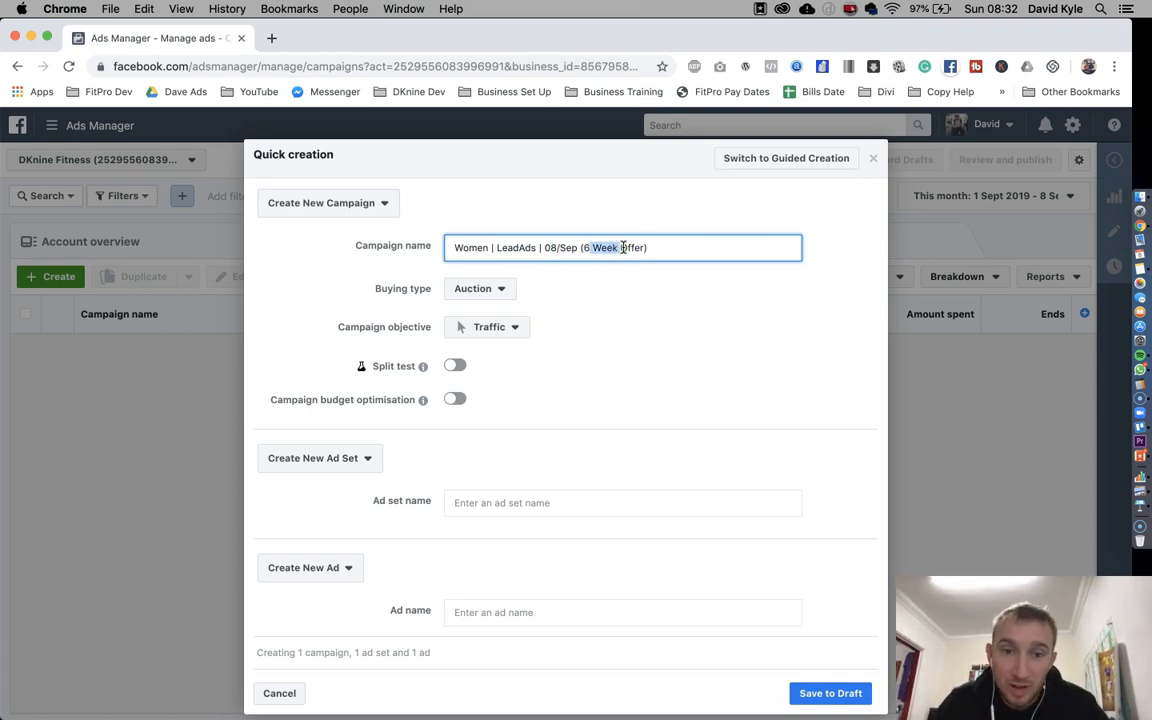
click(557, 249)
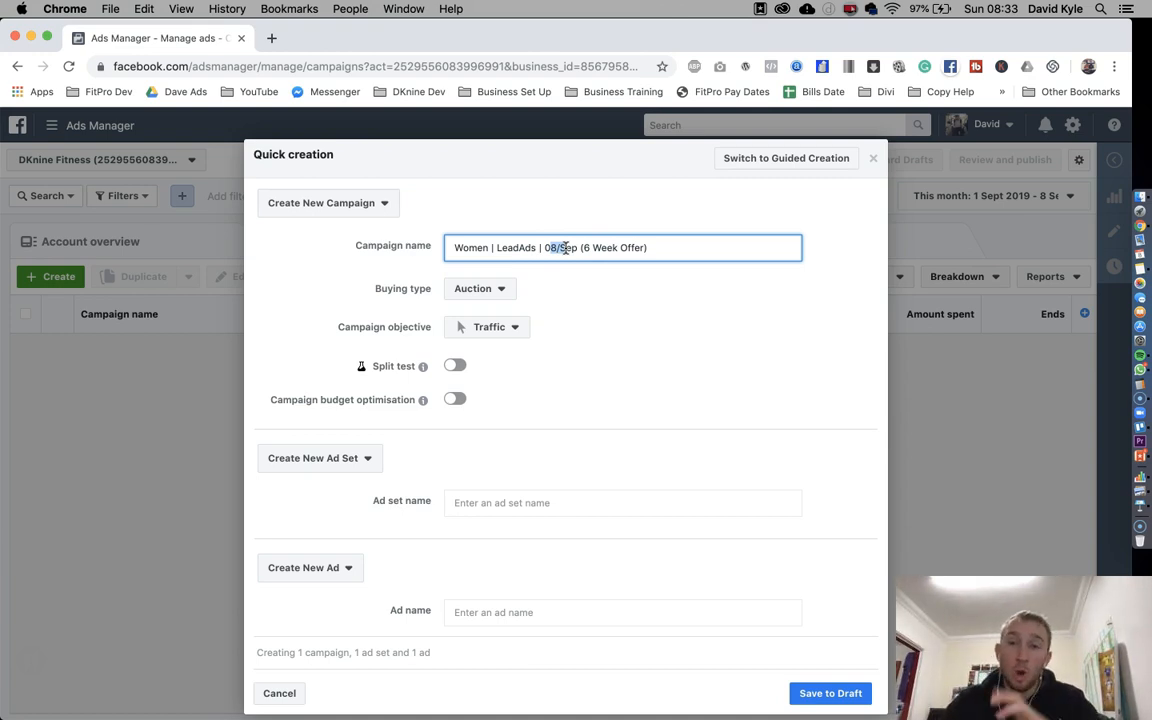
click(627, 288)
drag(369, 247, 640, 244)
click(640, 244)
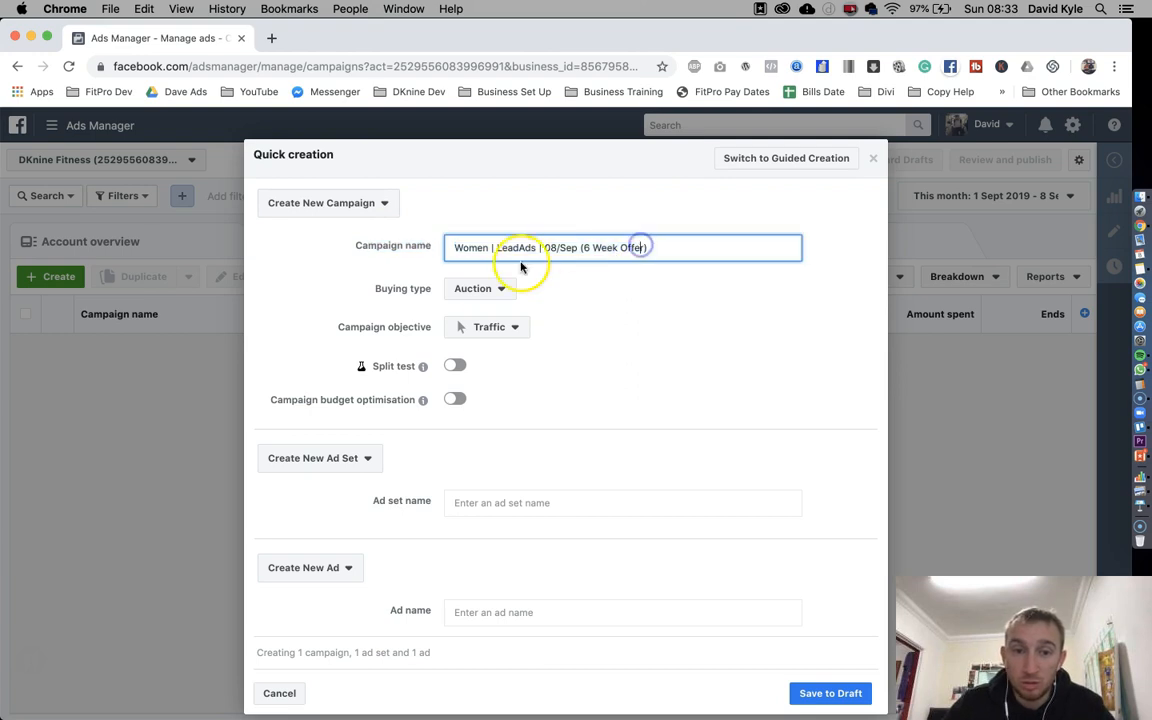
Set the campaign objective to Lead Generation and save the new campaign to draft
drag(340, 328, 420, 333)
click(486, 335)
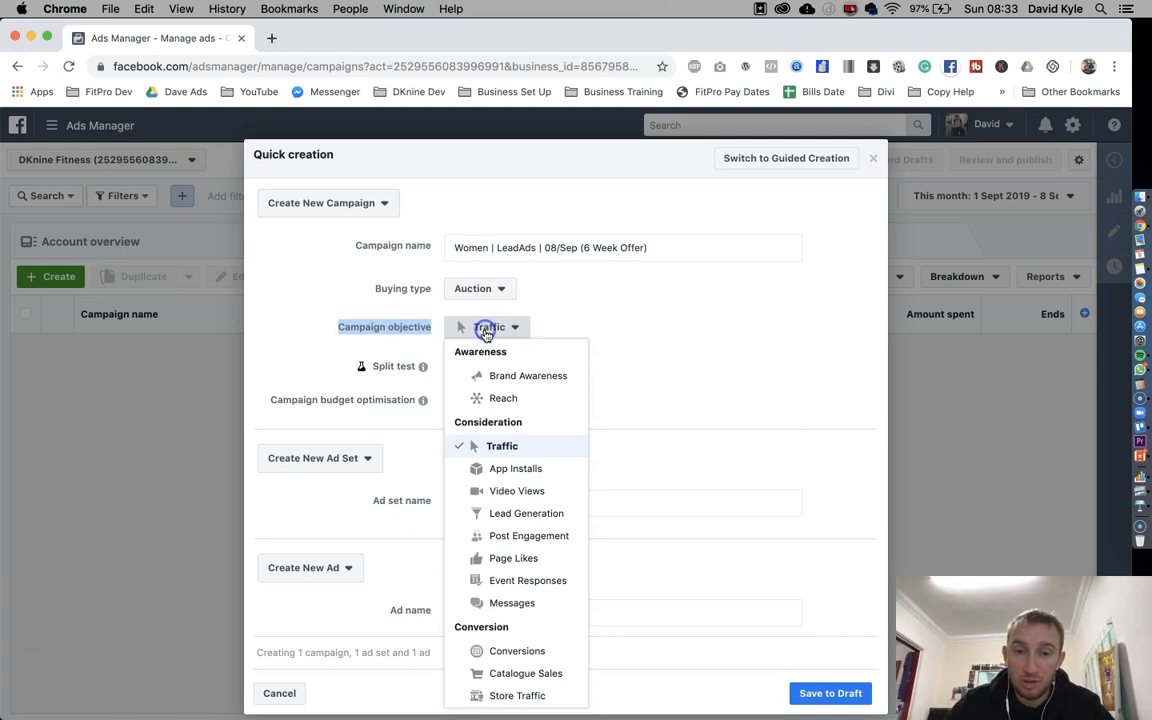
click(480, 513)
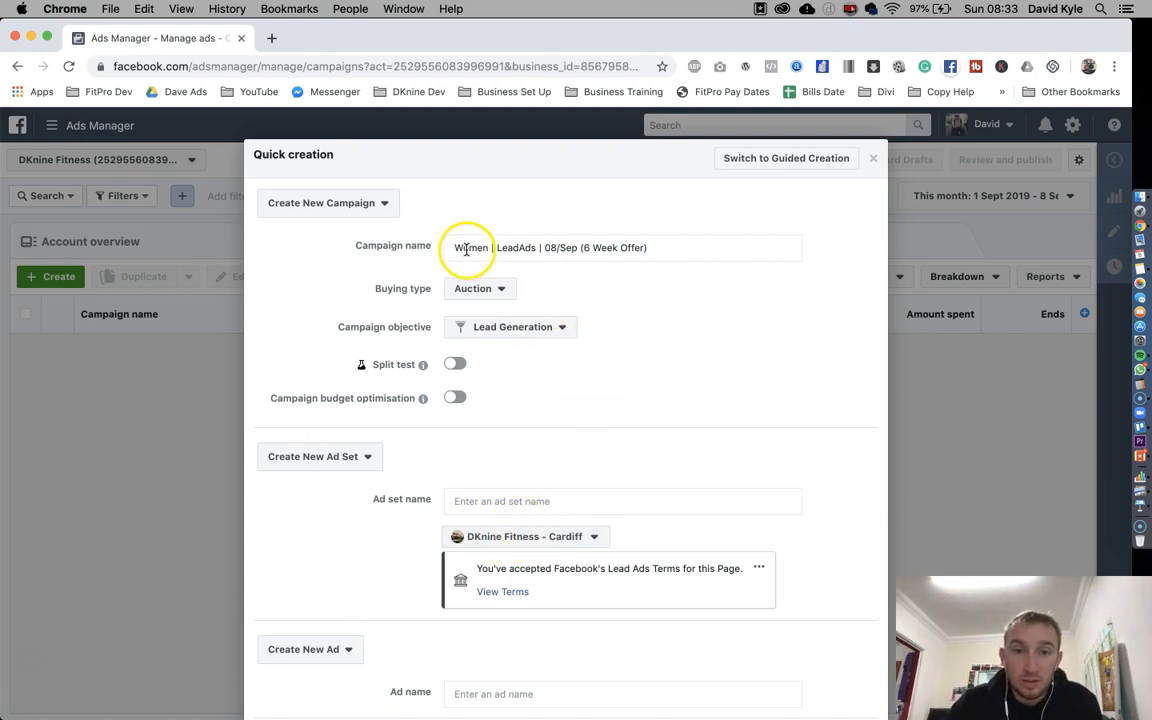
drag(465, 250, 591, 247)
drag(374, 327, 432, 328)
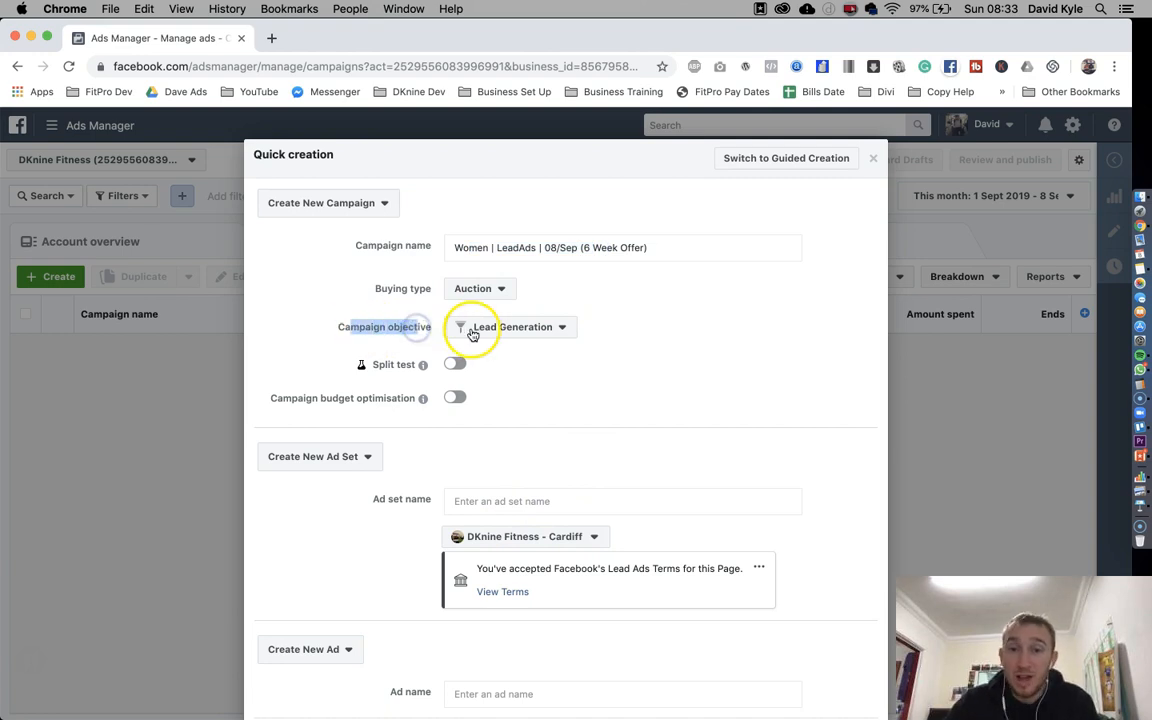
click(548, 337)
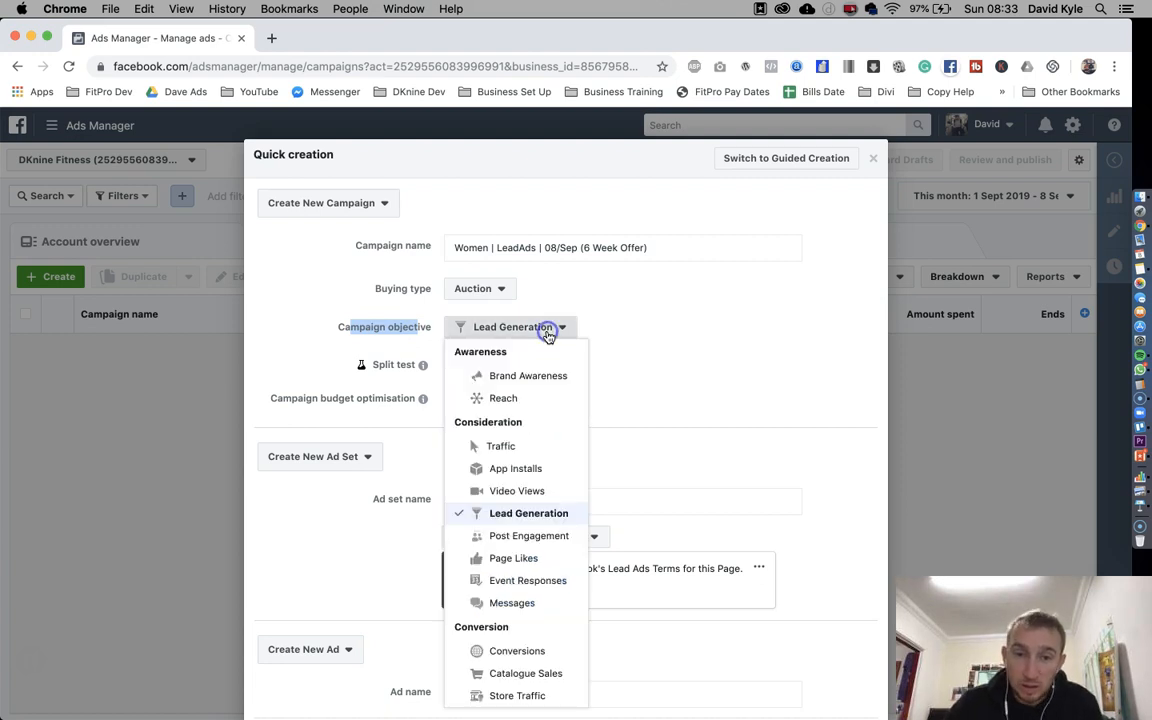
click(513, 520)
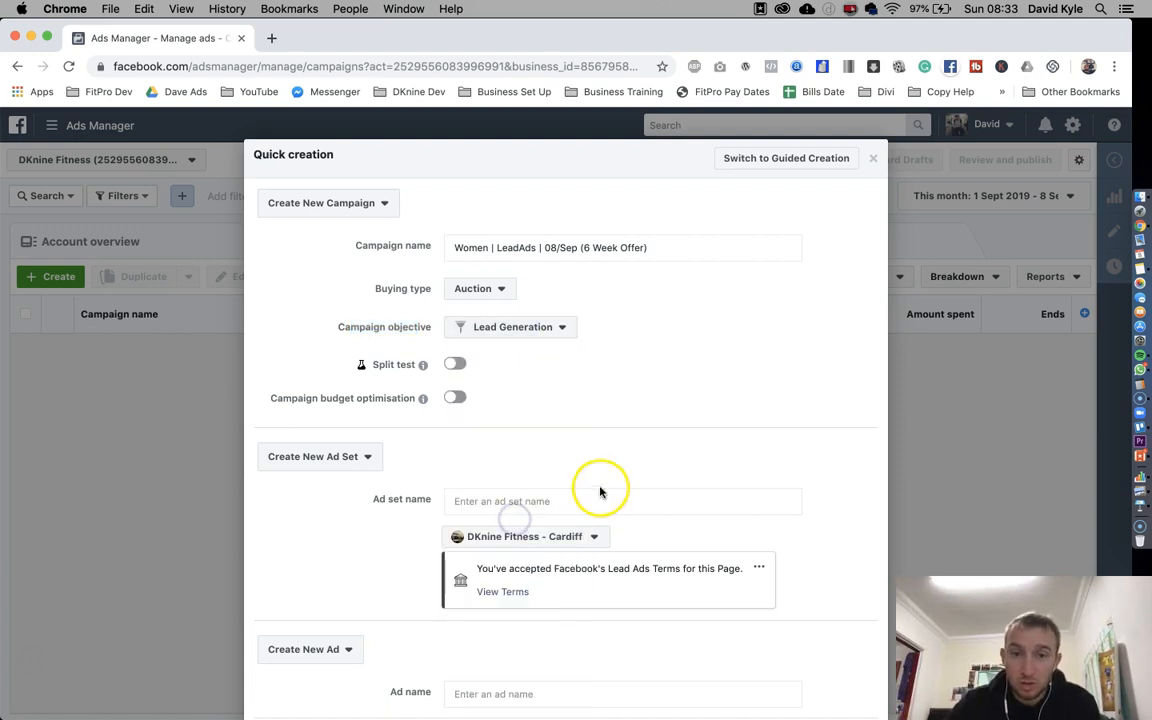
scroll(810, 427, down, 3)
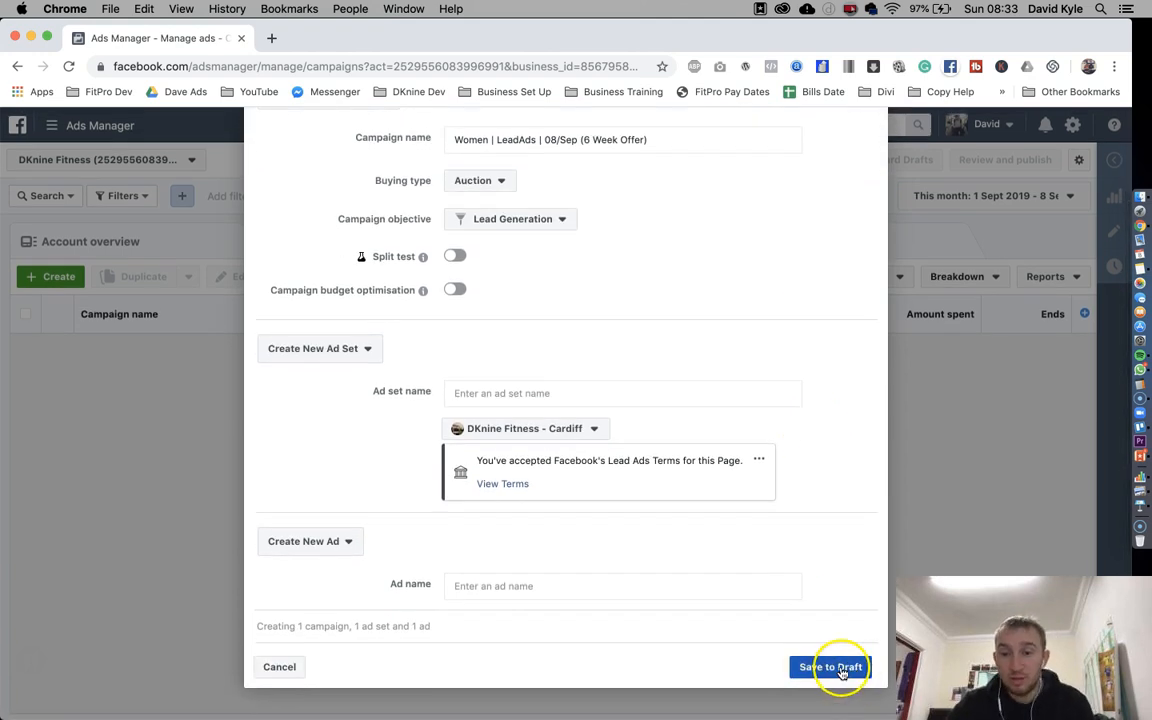
click(838, 665)
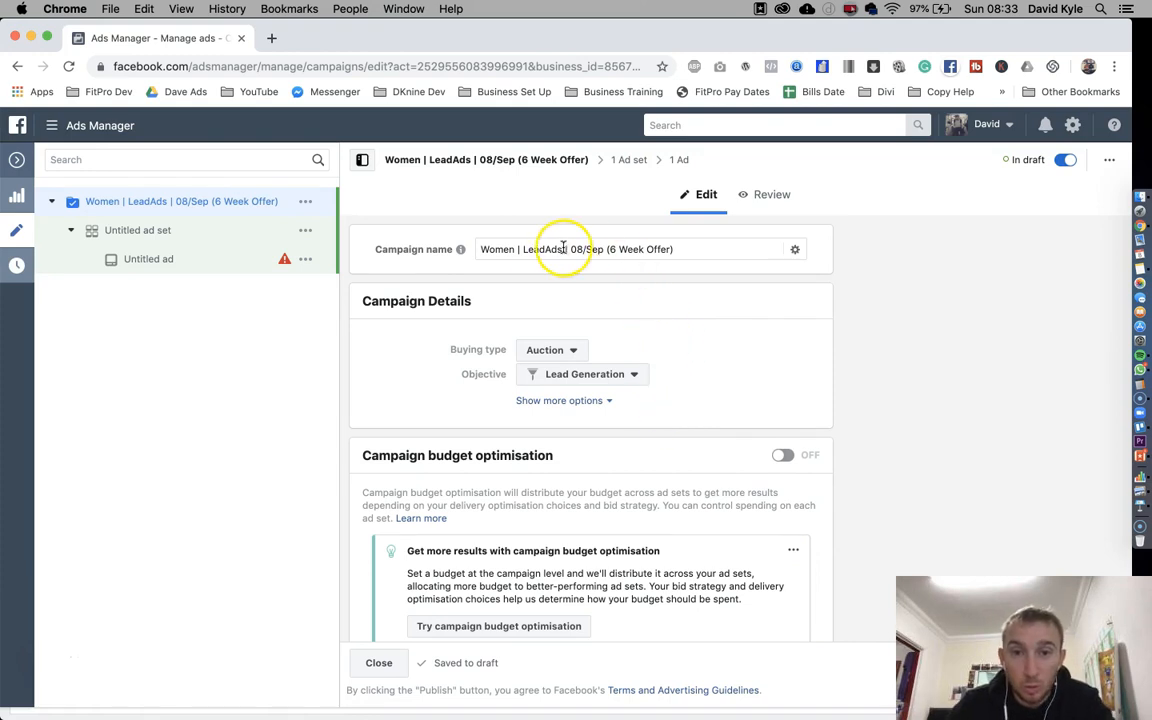
click(505, 251)
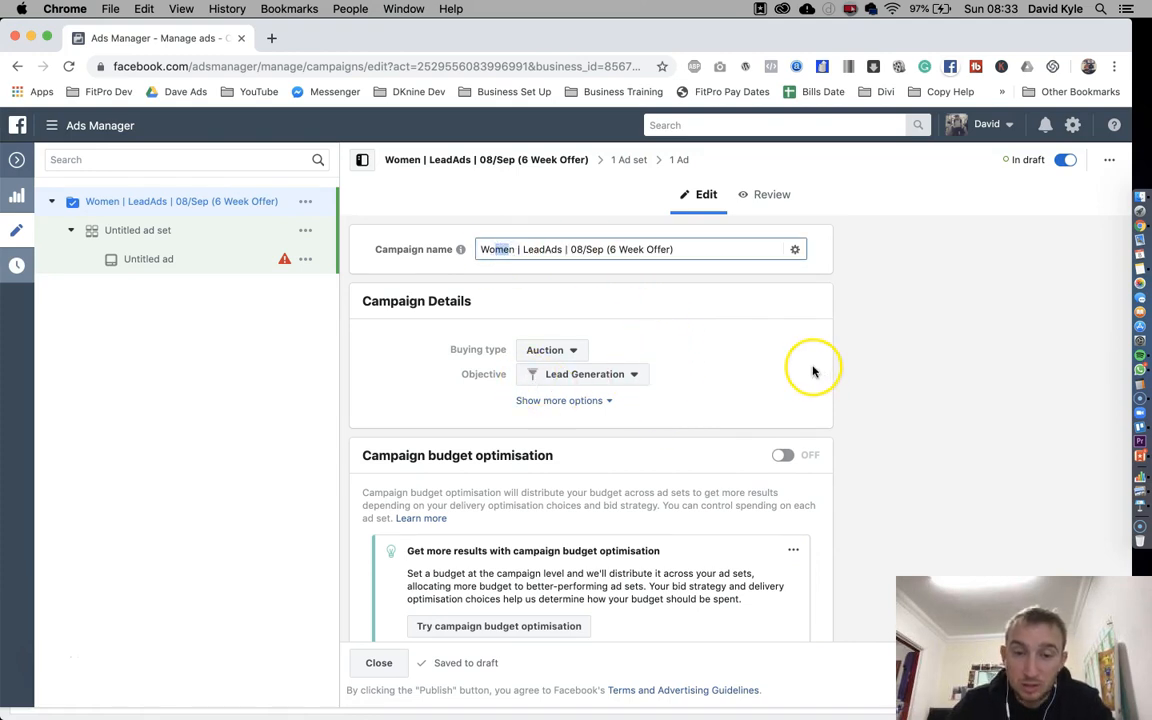
scroll(806, 370, down, 1)
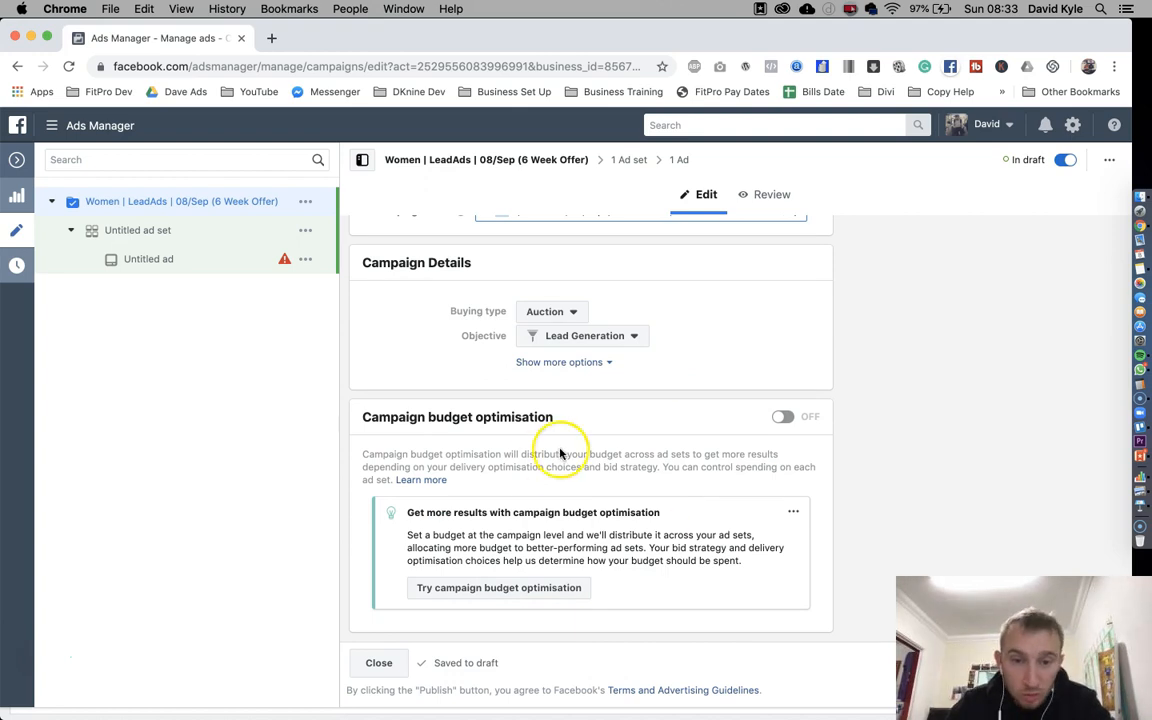
scroll(610, 470, up, 1)
drag(494, 249, 513, 249)
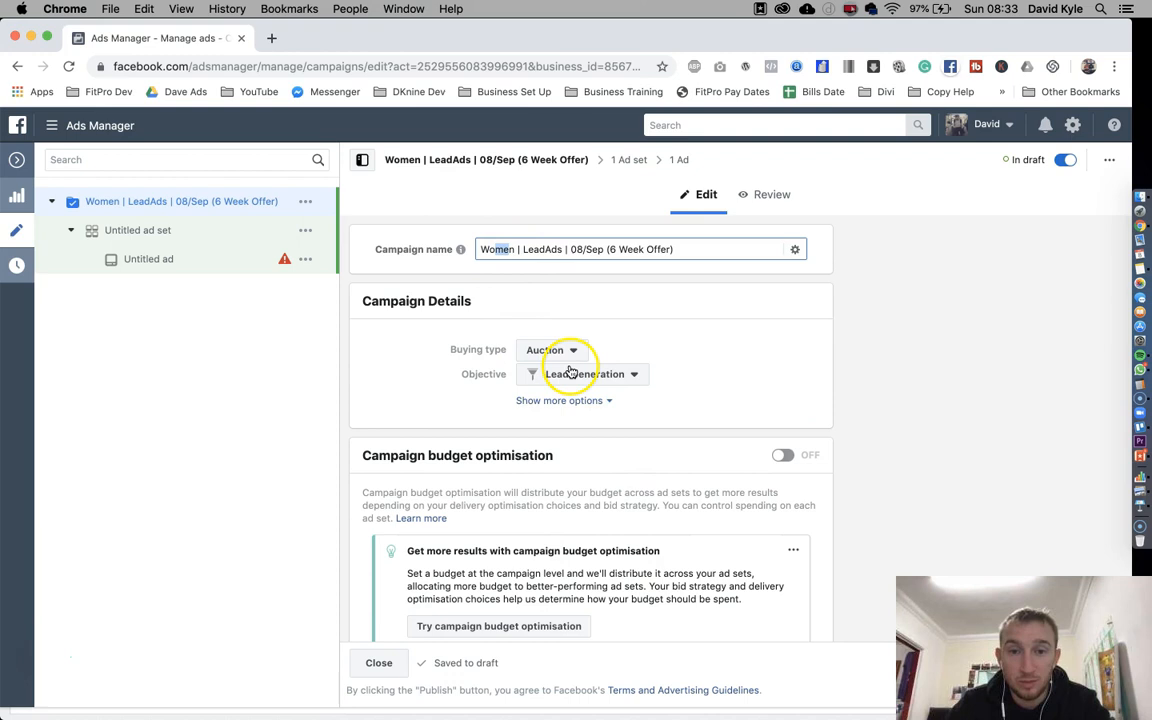
Return to the campaign list and open the ad sets of the "Women | LeadAds | 08/Sep (6 Week Offer)" campaign
click(19, 162)
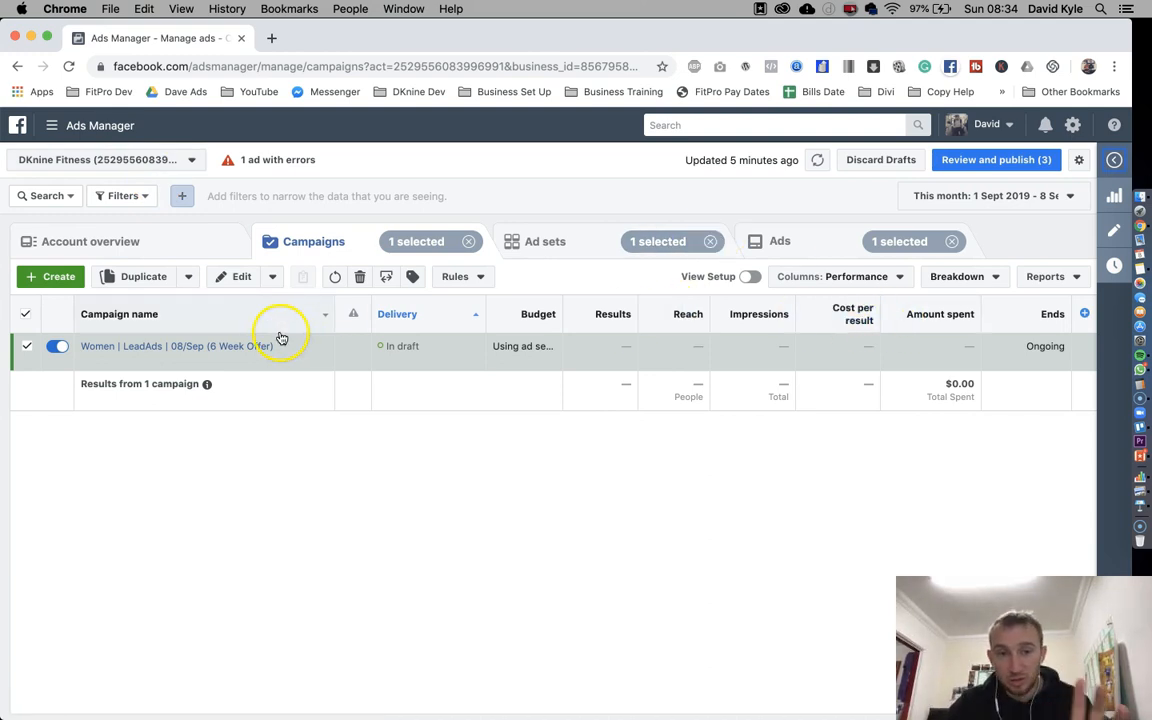
click(468, 241)
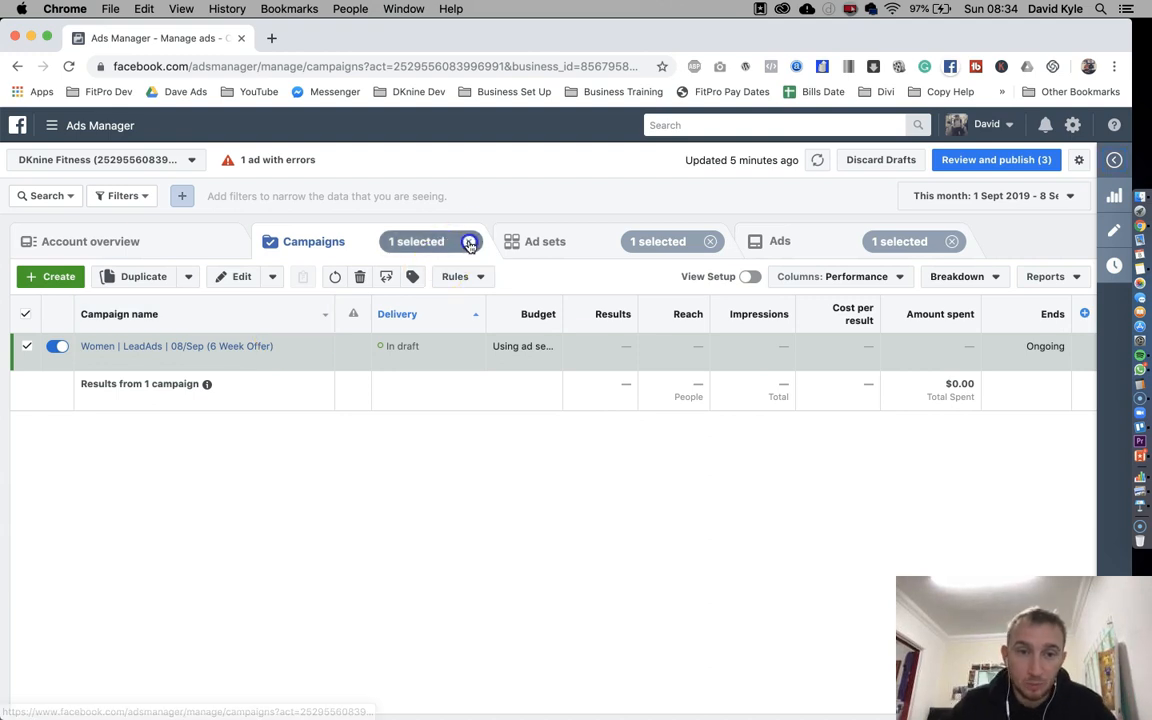
click(27, 347)
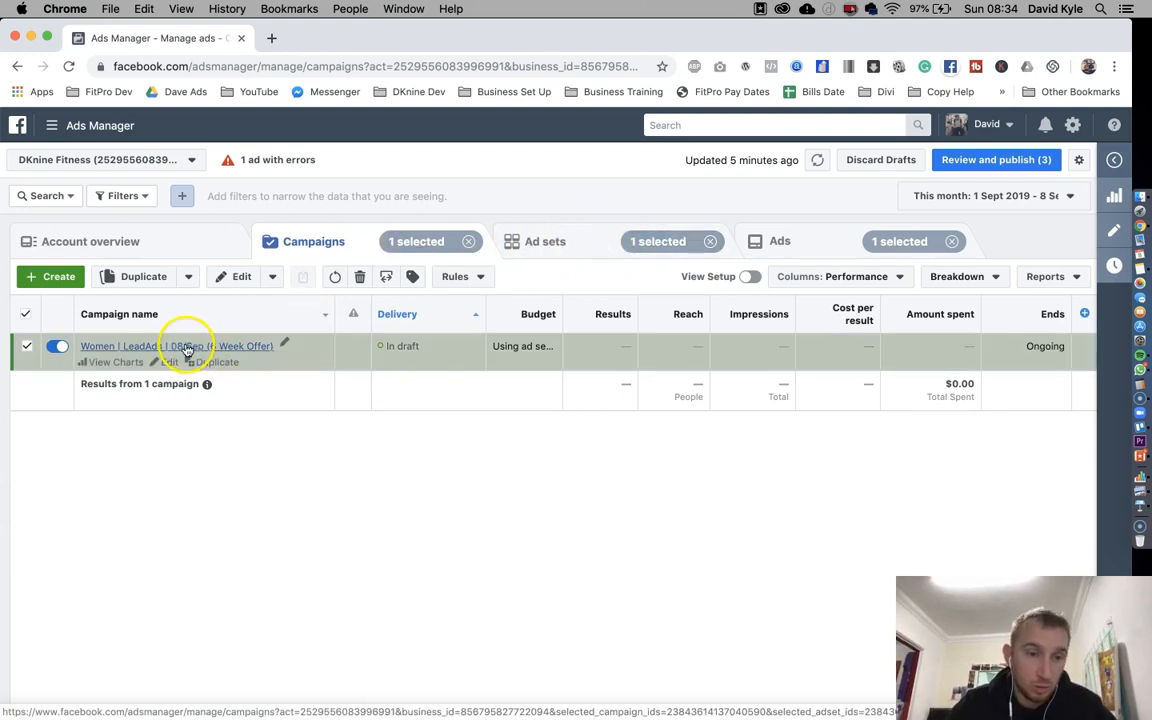
click(146, 348)
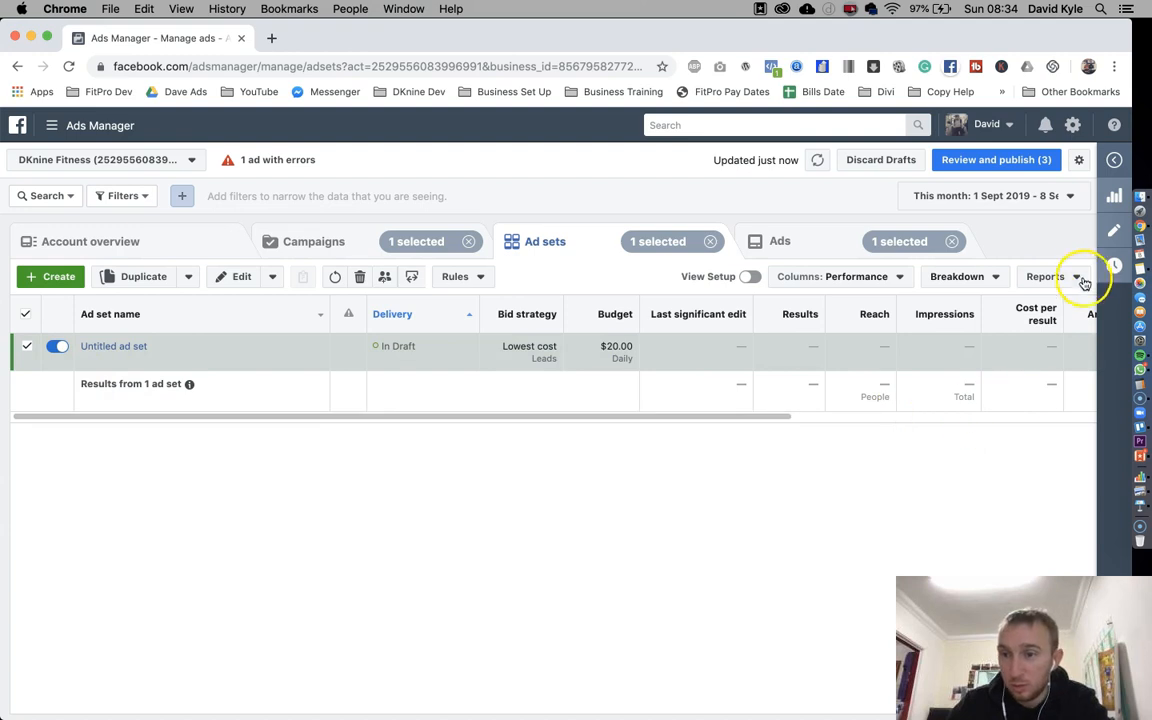
Rename the untitled ad set as "Copy 1" and close the editor
click(1114, 232)
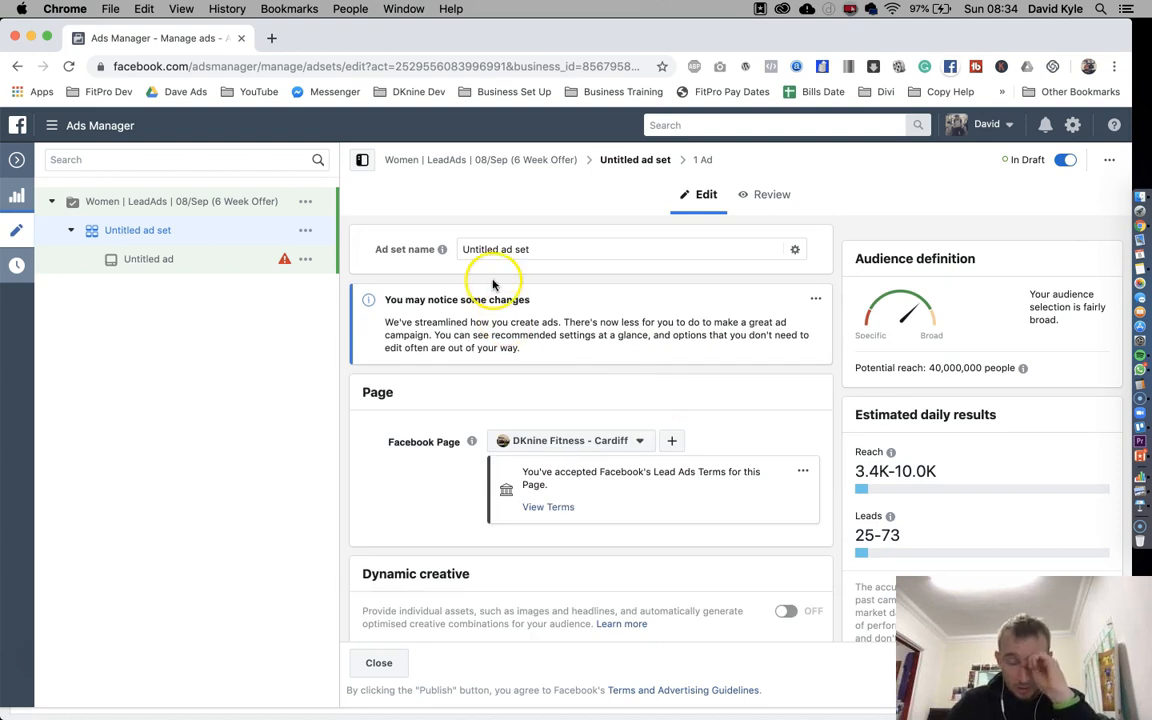
click(725, 250)
text(Copy 1)
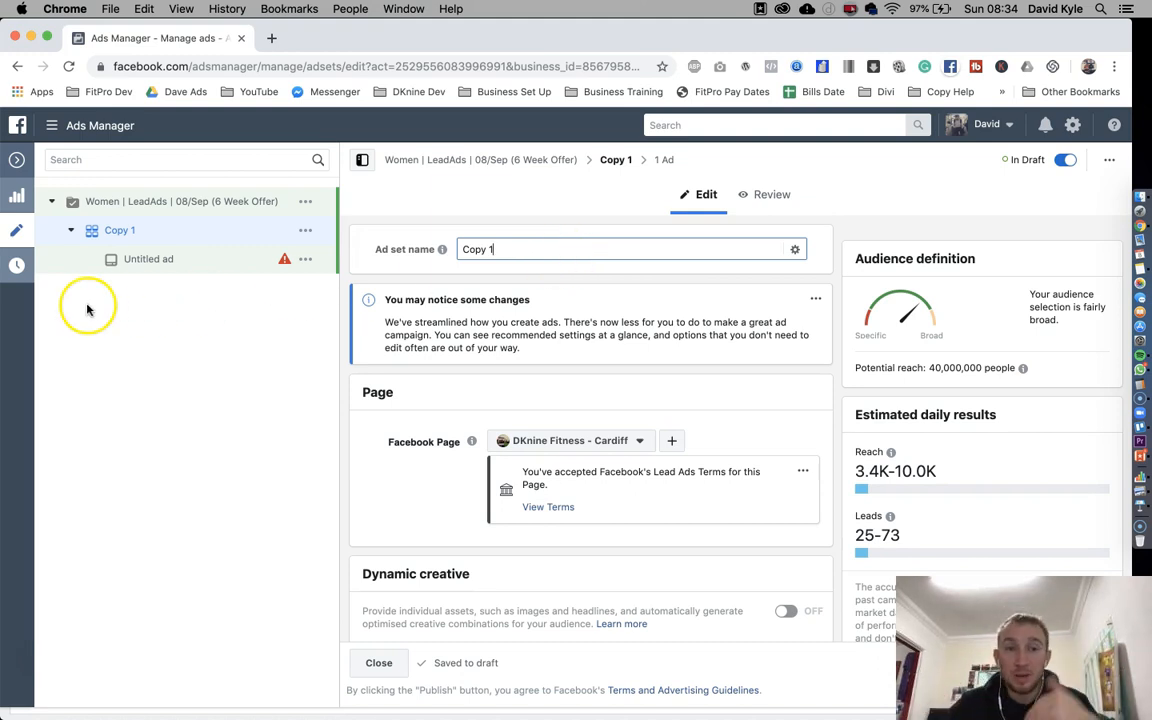
click(16, 162)
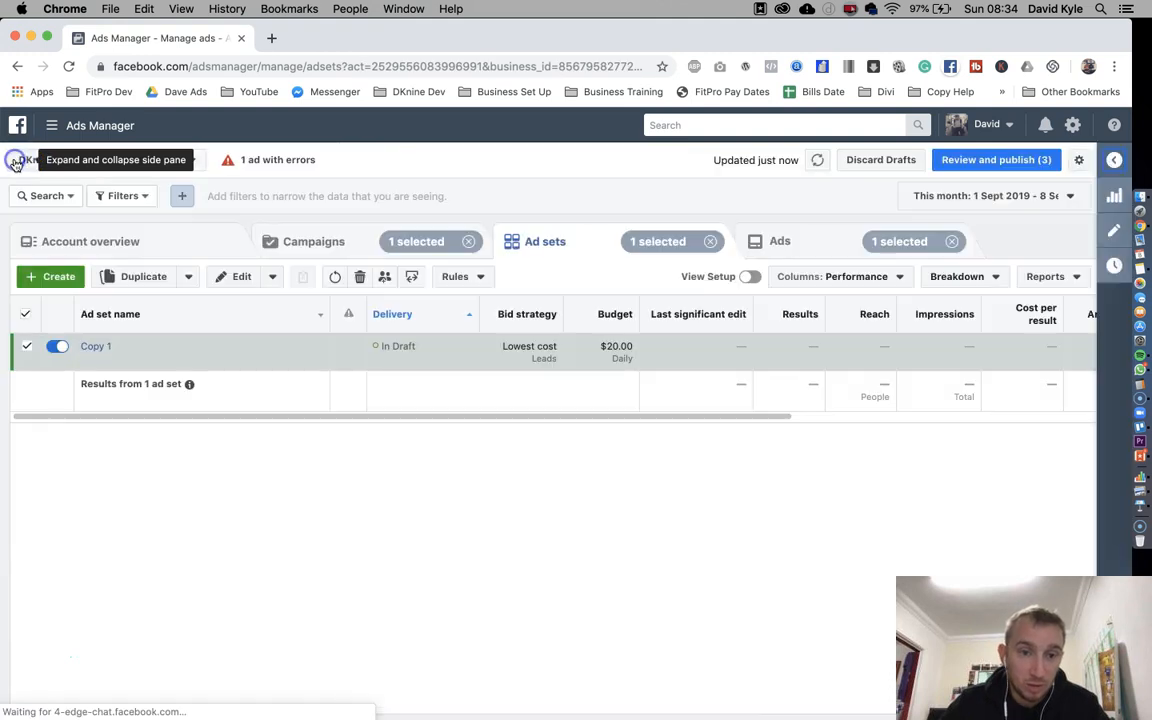
Duplicate the Copy 1 ad set once into the original campaign without showing existing reactions, comments and shares
click(146, 279)
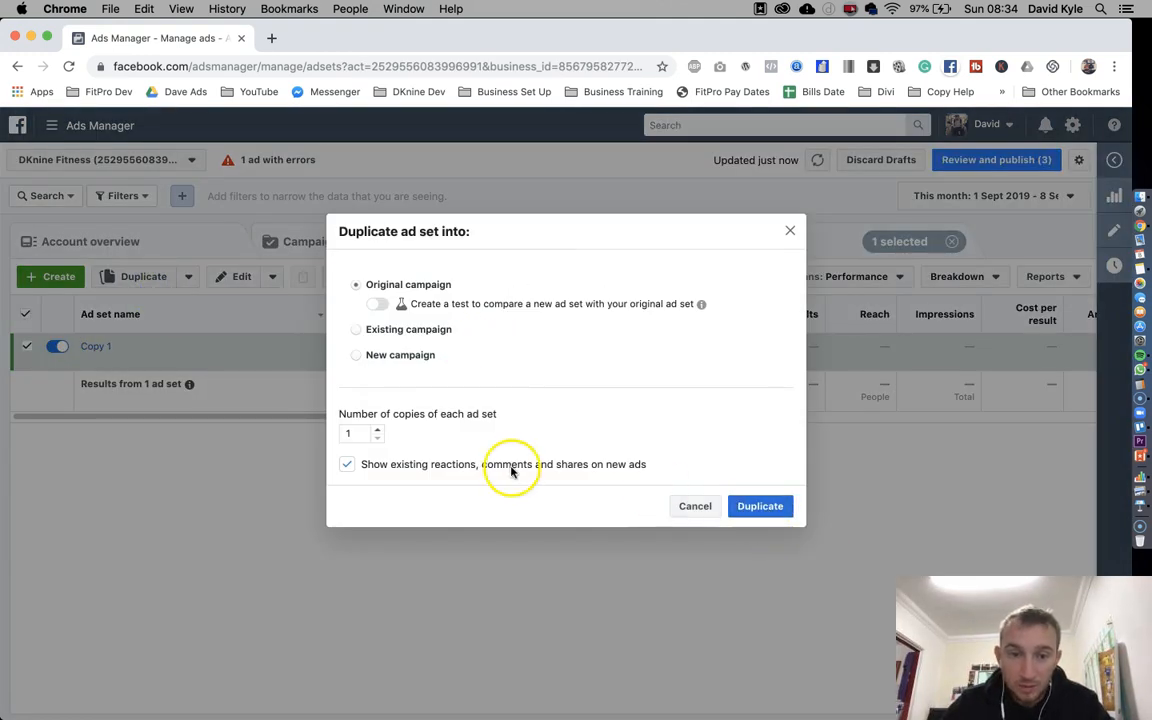
click(345, 464)
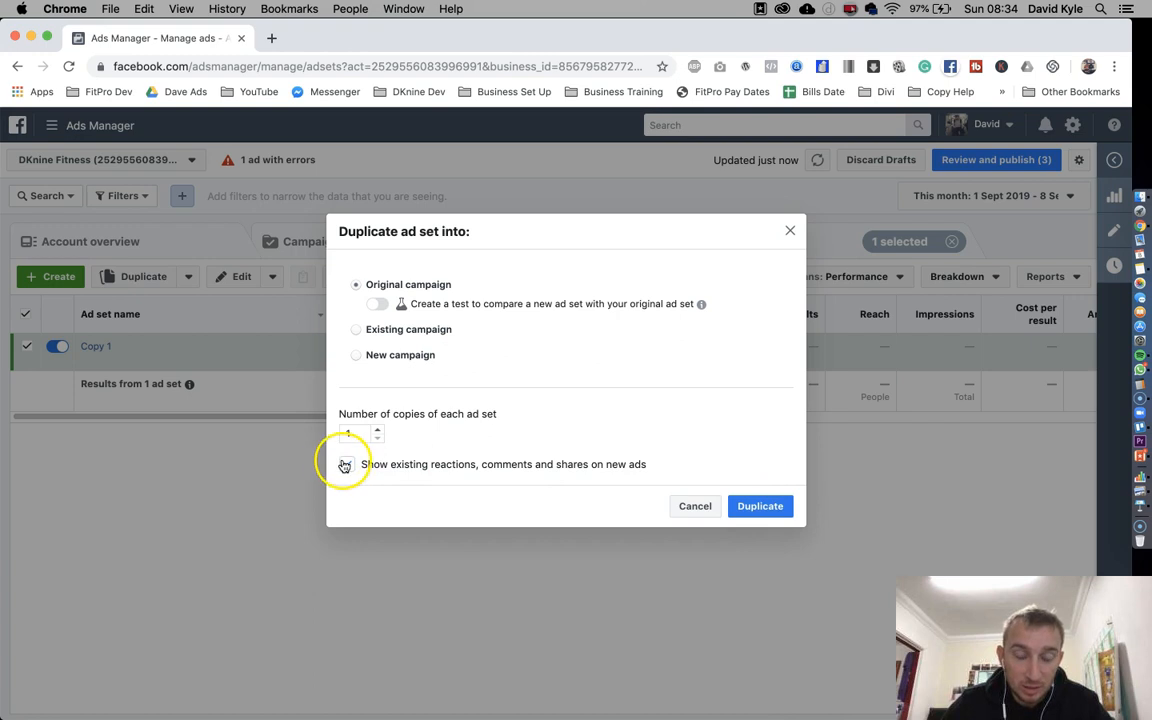
click(760, 505)
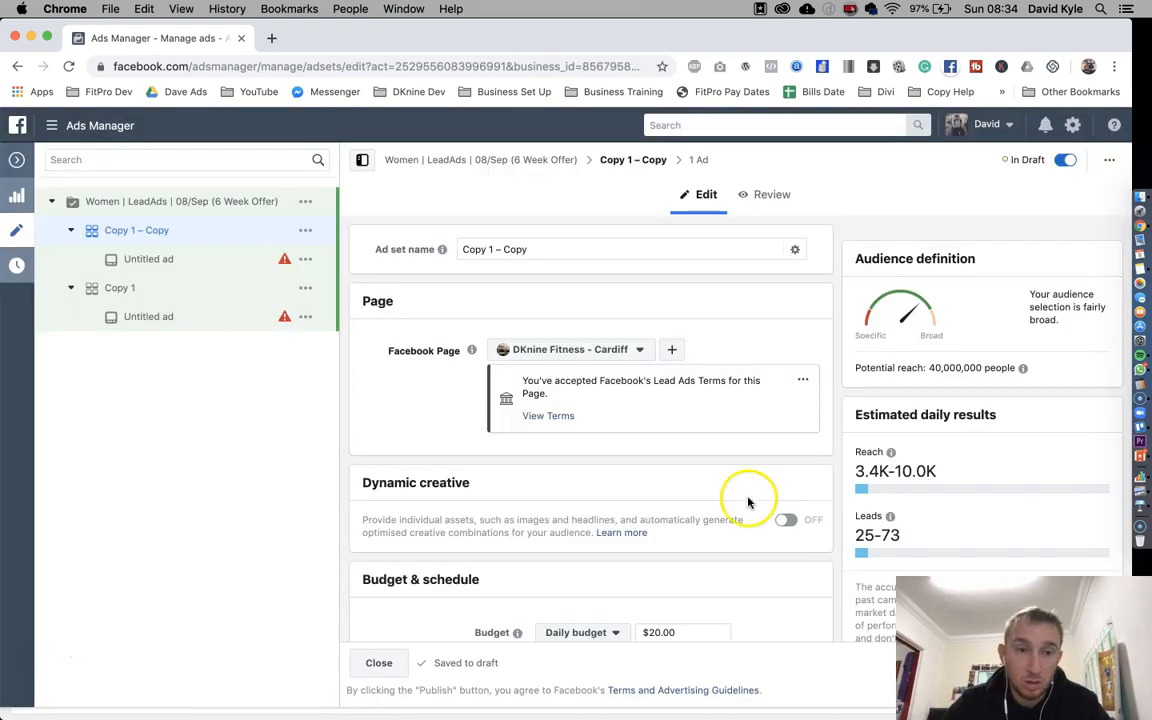
Rename the duplicated ad set as "Copy 1 – Image 2" and close the editor
double_click(516, 250)
key(BackSpace)
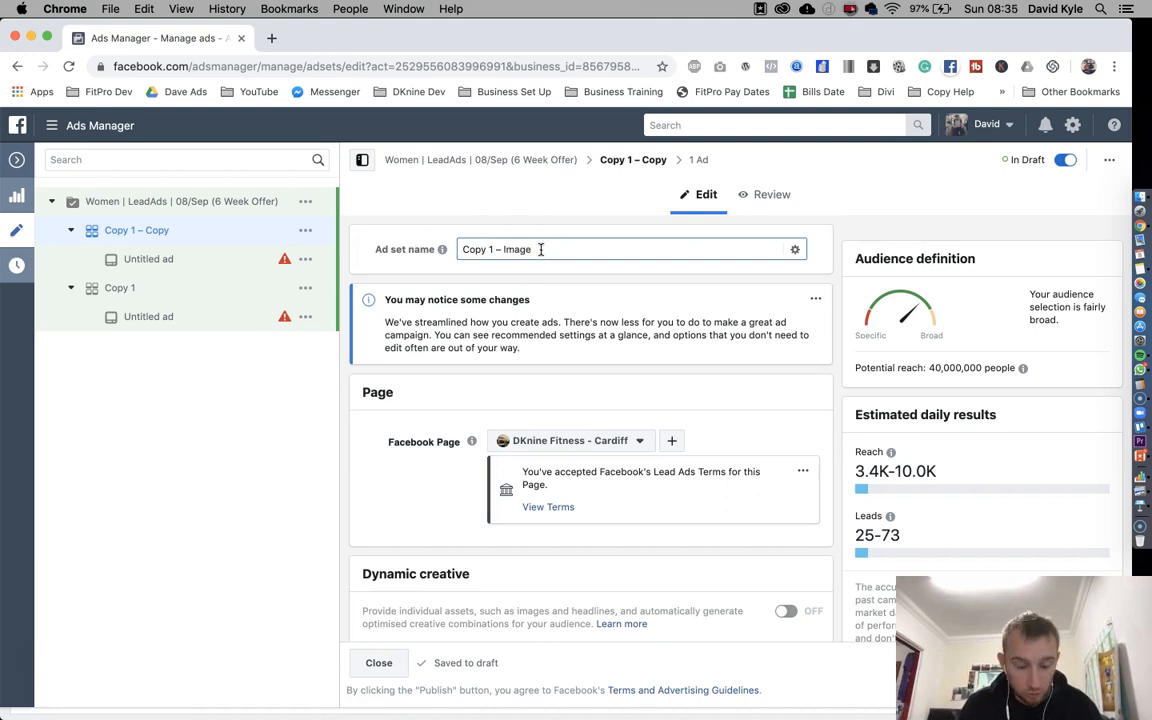
text(Image 2)
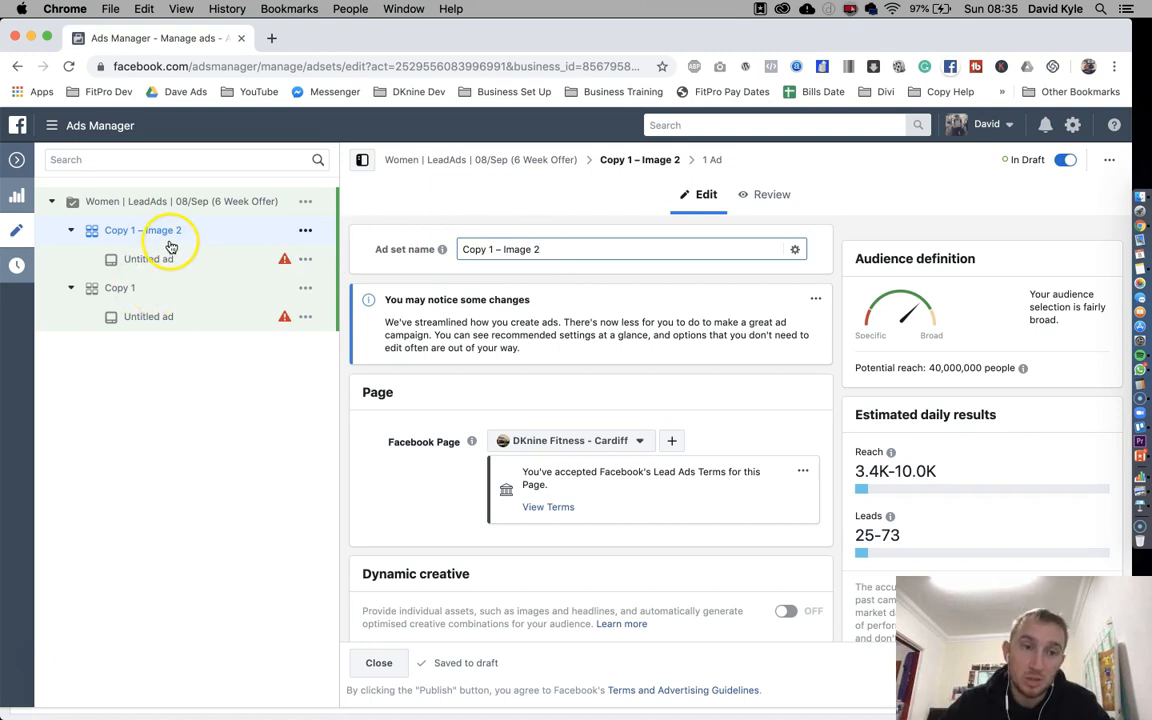
click(17, 160)
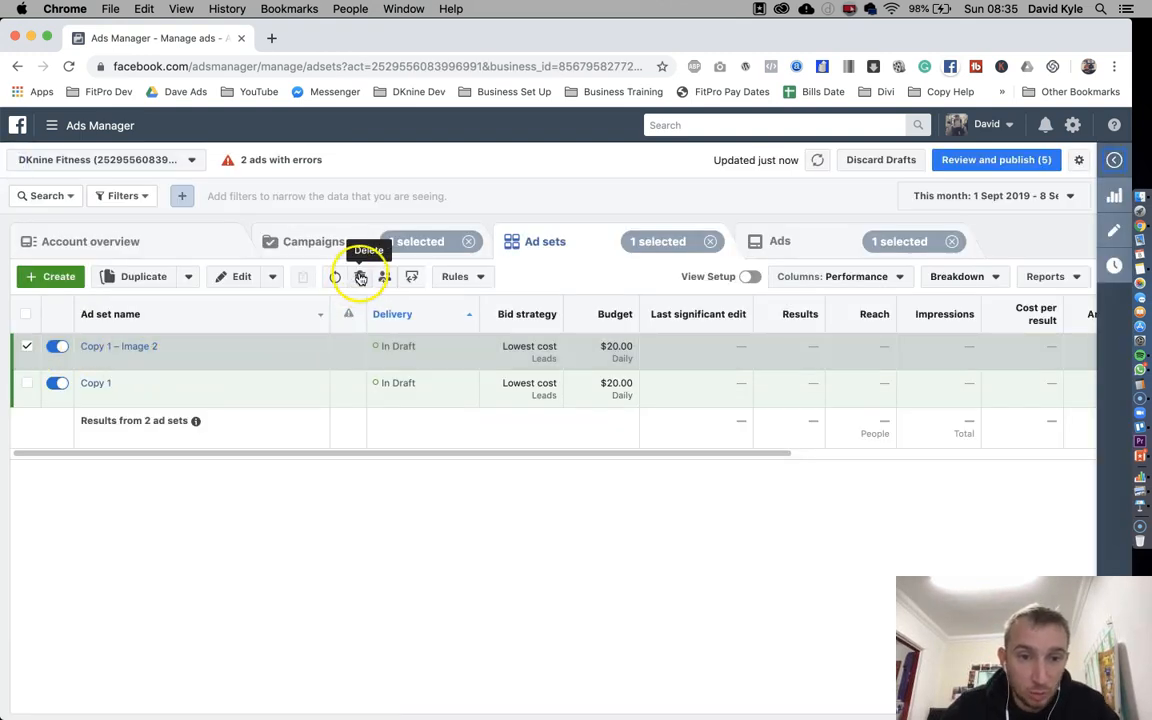
Delete the duplicated ad set "Copy 1 – Image 2"
click(360, 276)
click(692, 377)
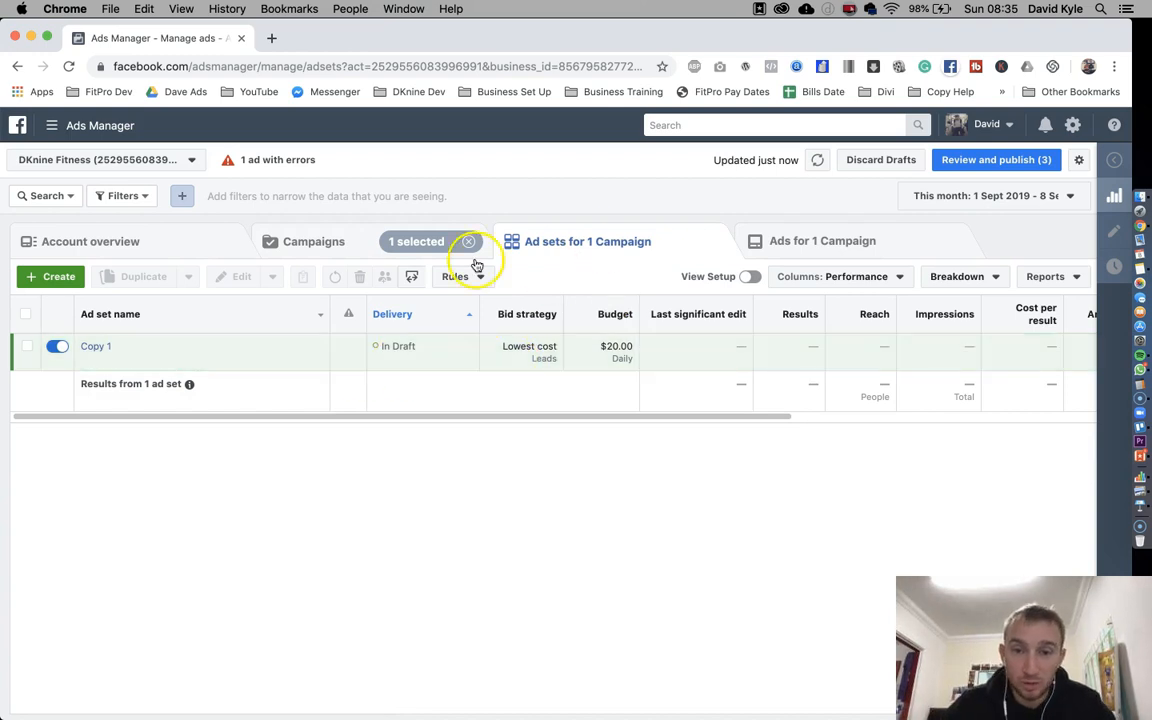
Open the Copy 1 ad set for editing and choose DKnine Fitness - Cardiff as its Facebook Page
click(27, 347)
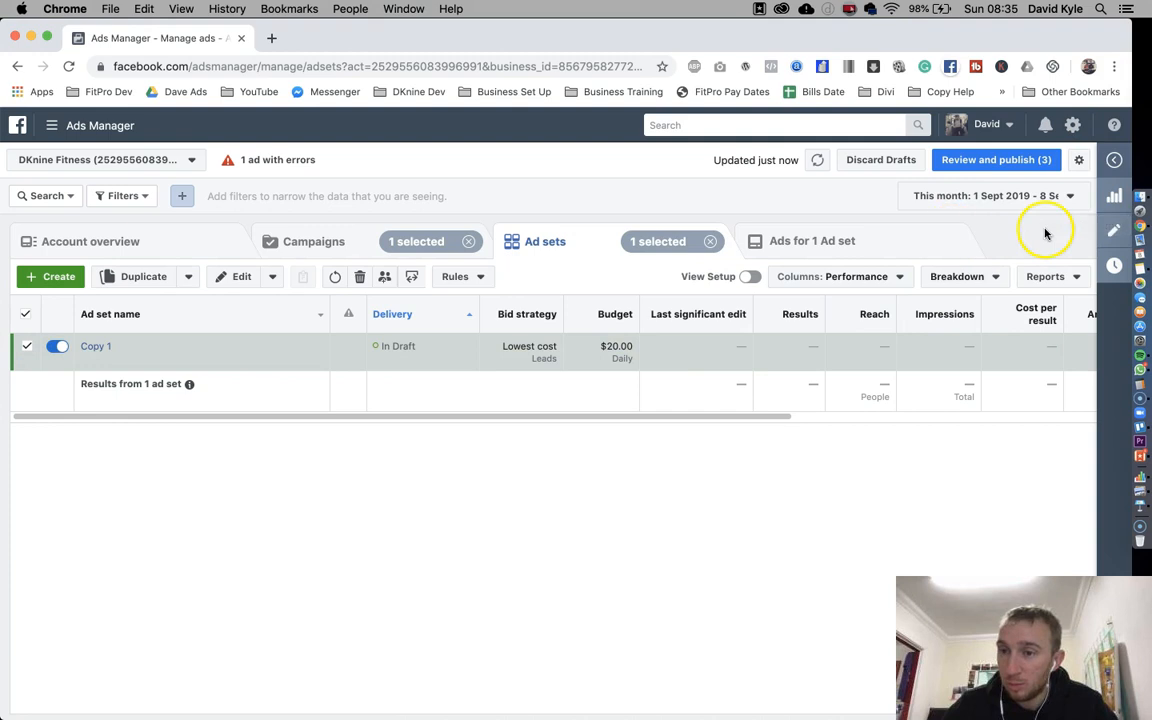
click(1113, 231)
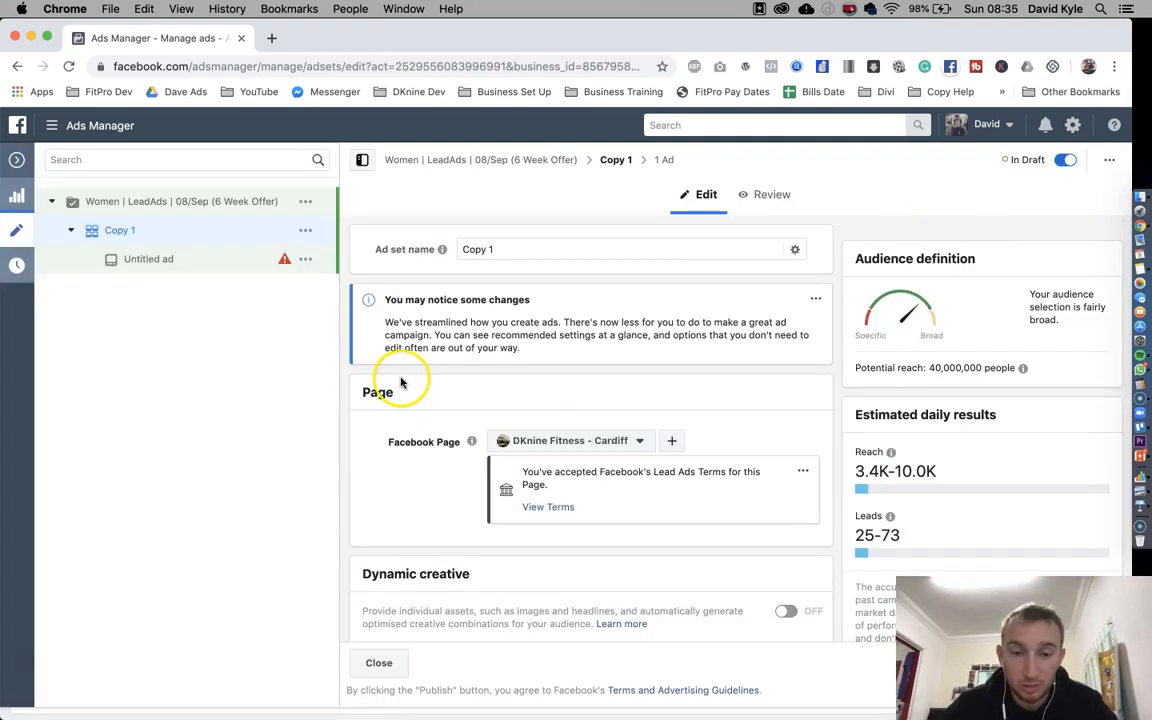
drag(360, 391, 417, 391)
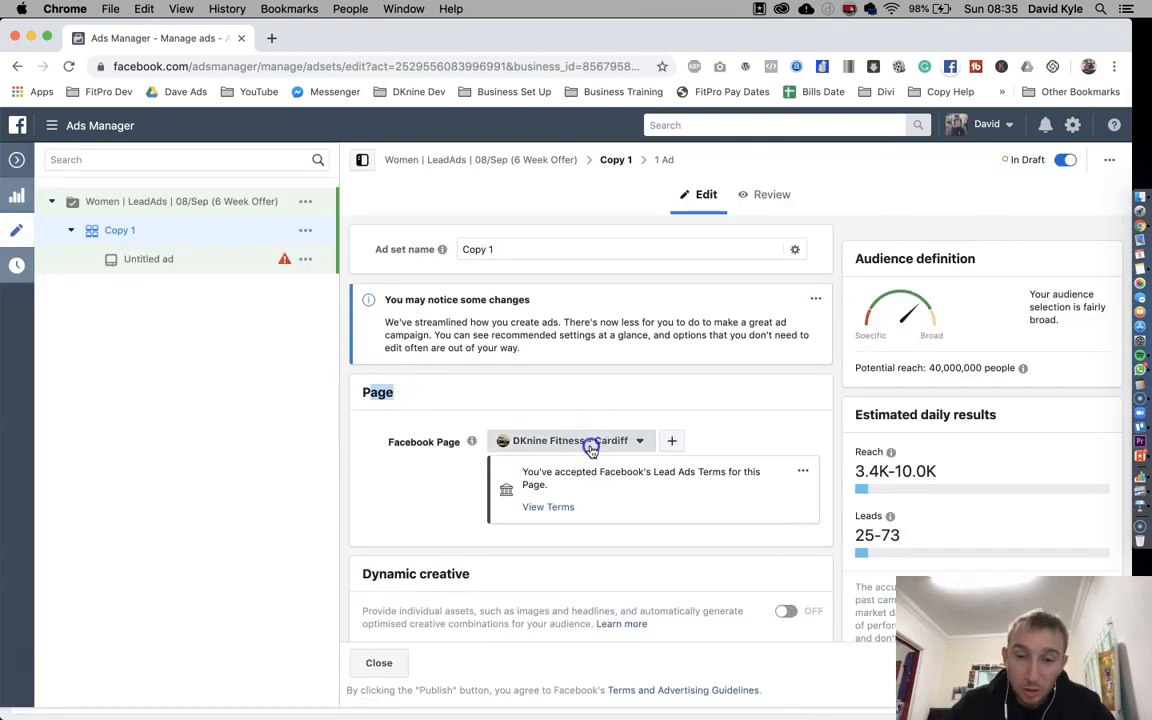
click(591, 446)
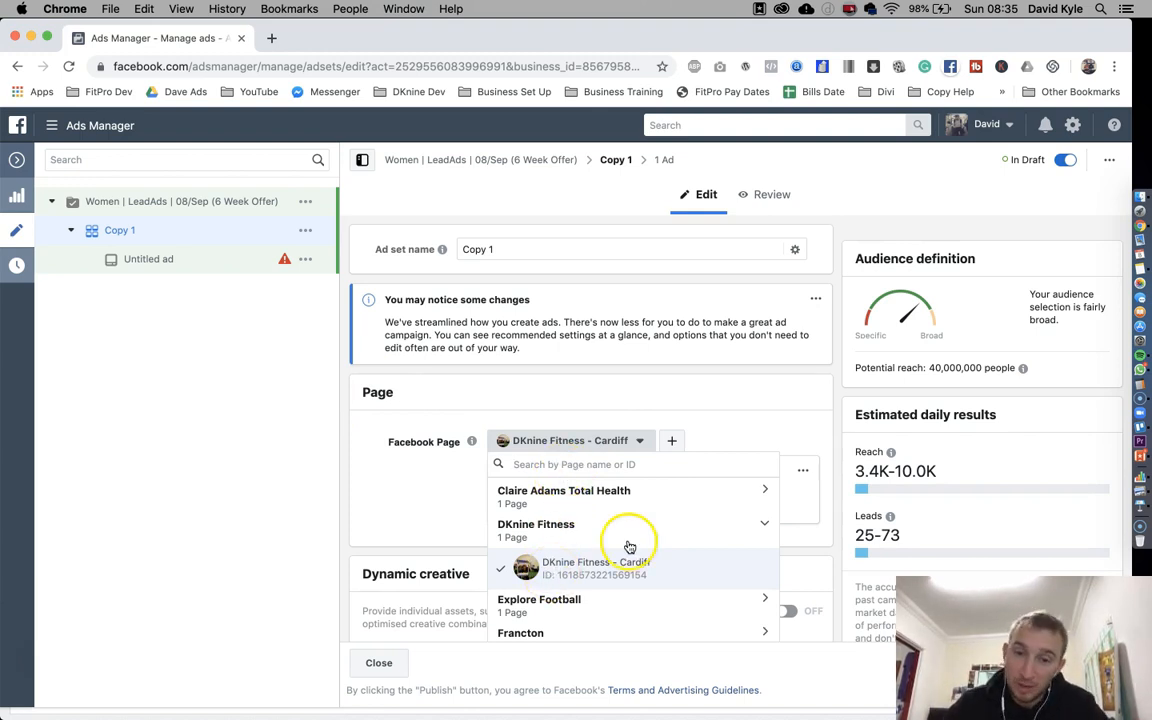
click(543, 567)
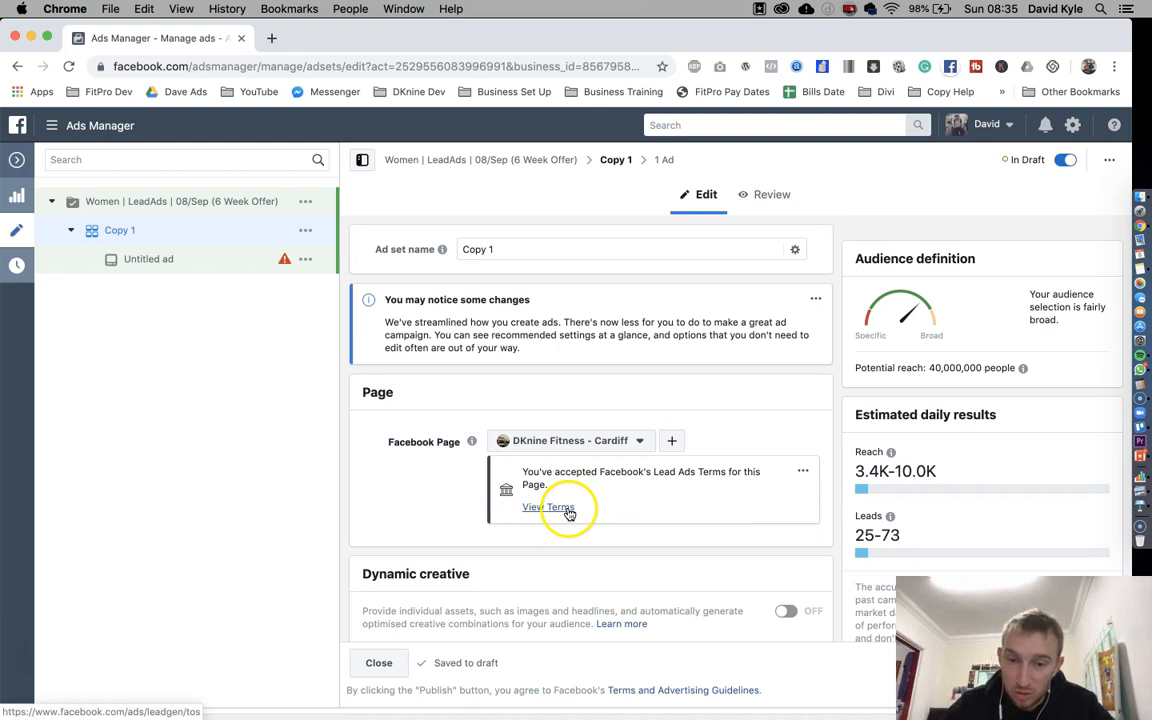
Review Facebook's Lead Ads Terms for the selected page, return to the ad set editor and reload it
drag(531, 478, 753, 481)
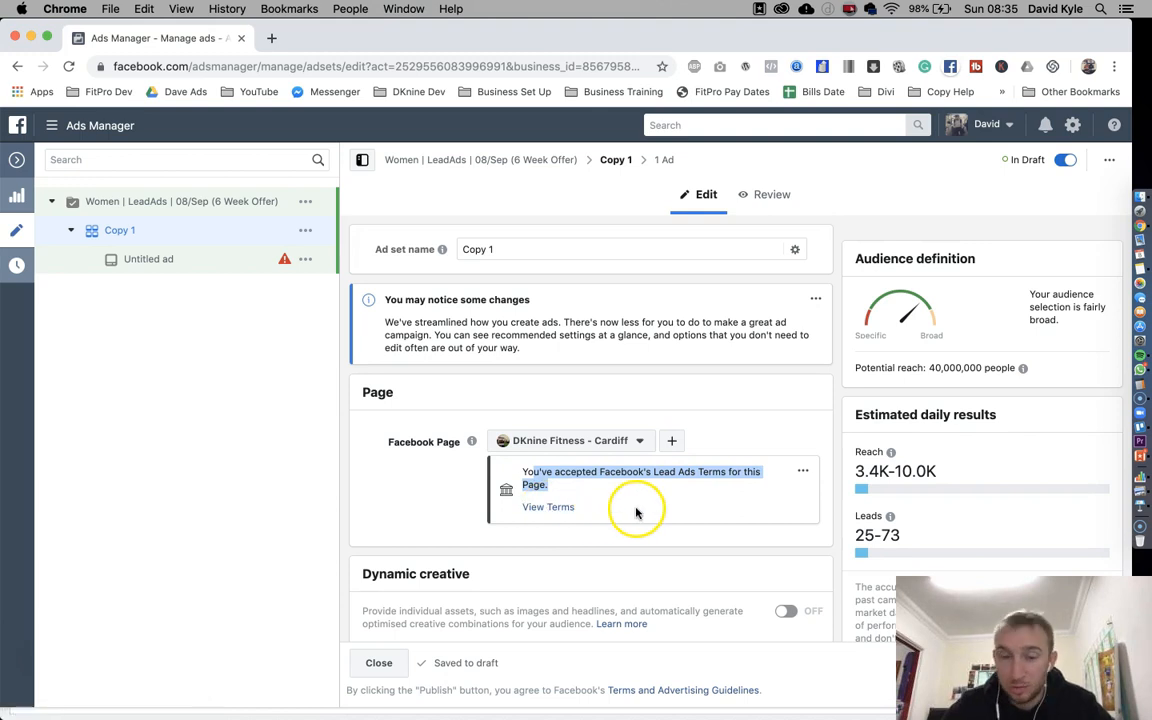
click(559, 510)
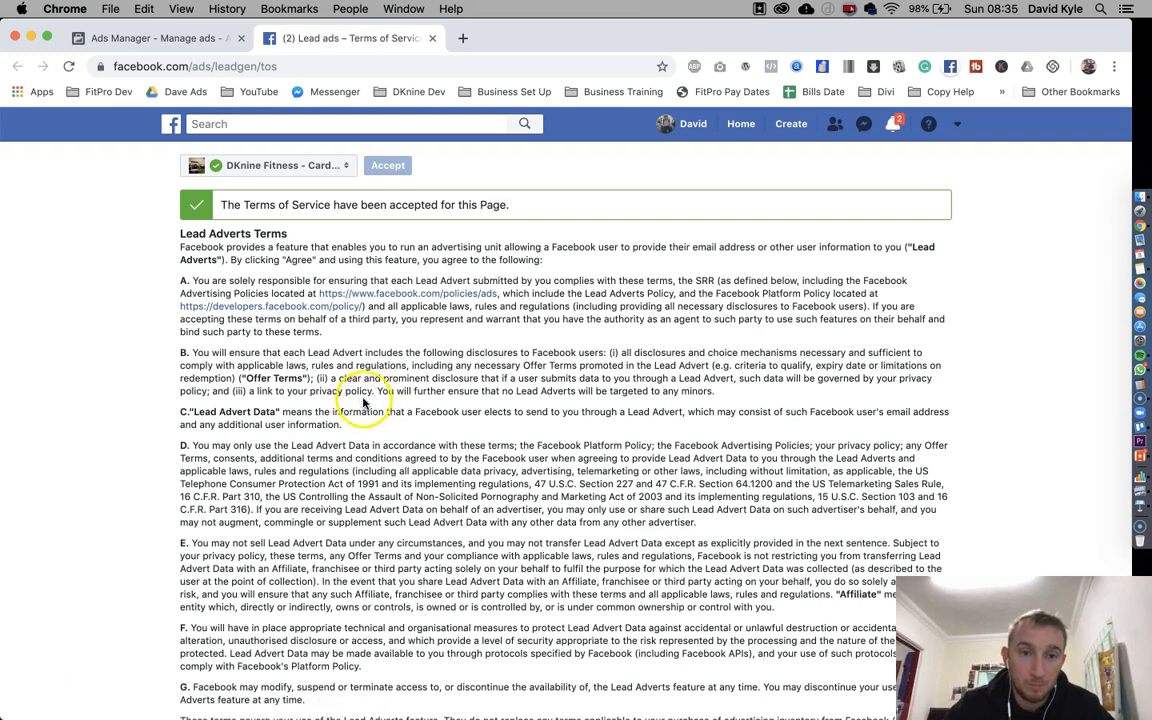
scroll(386, 442, down, 3)
scroll(390, 448, up, 3)
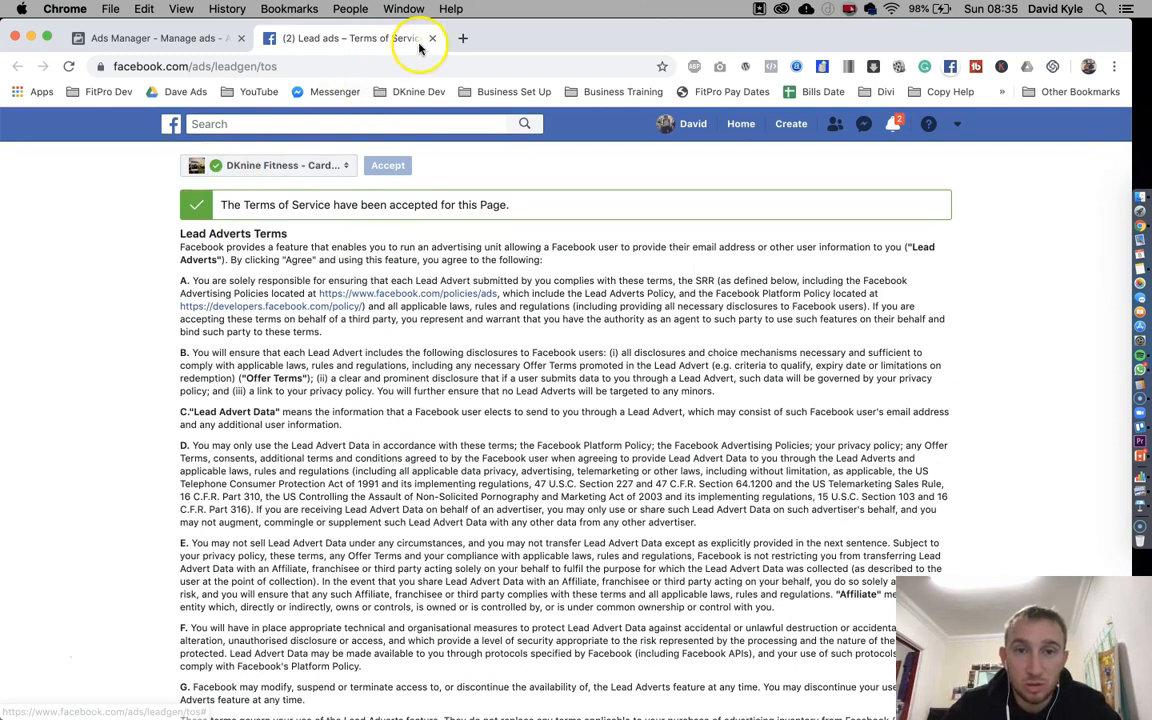
click(432, 40)
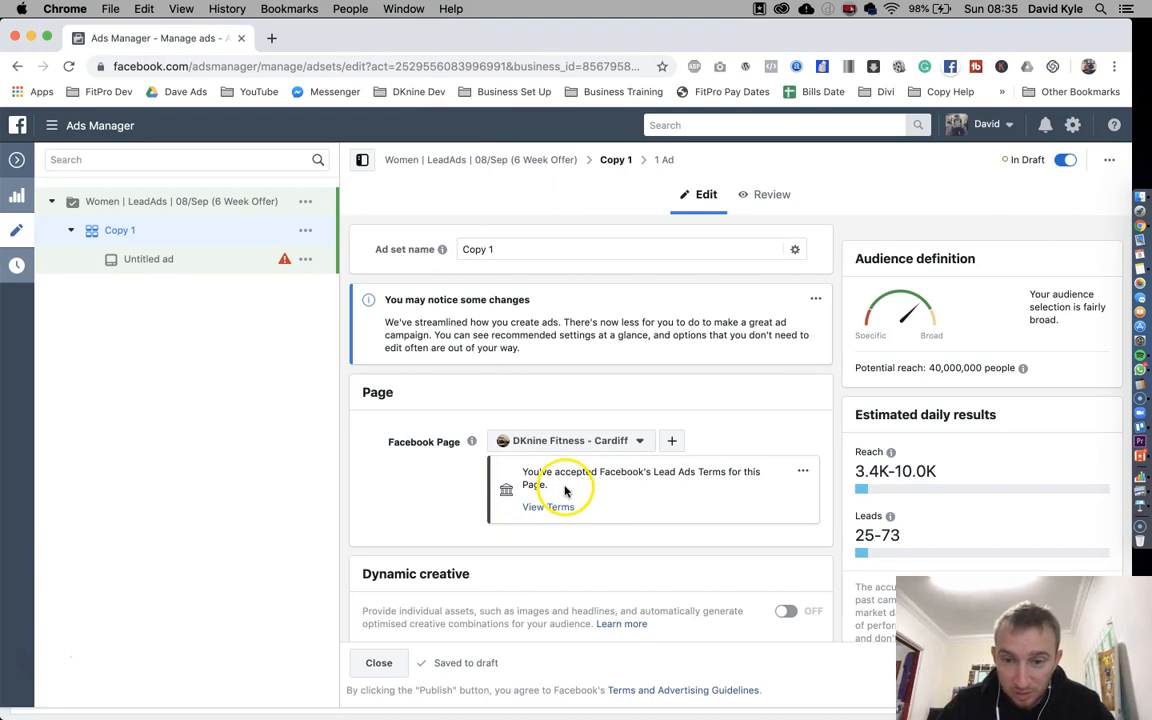
click(540, 66)
key(Return)
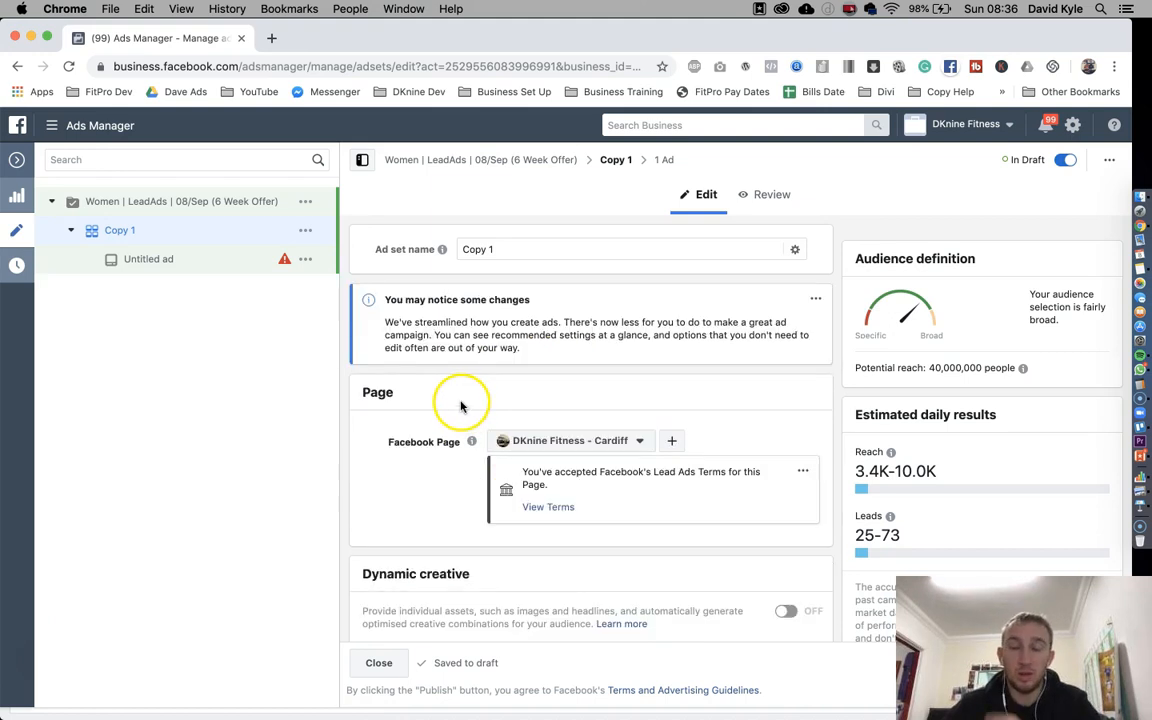
Set the Copy 1 ad set's daily budget to $10.00
scroll(397, 405, down, 3)
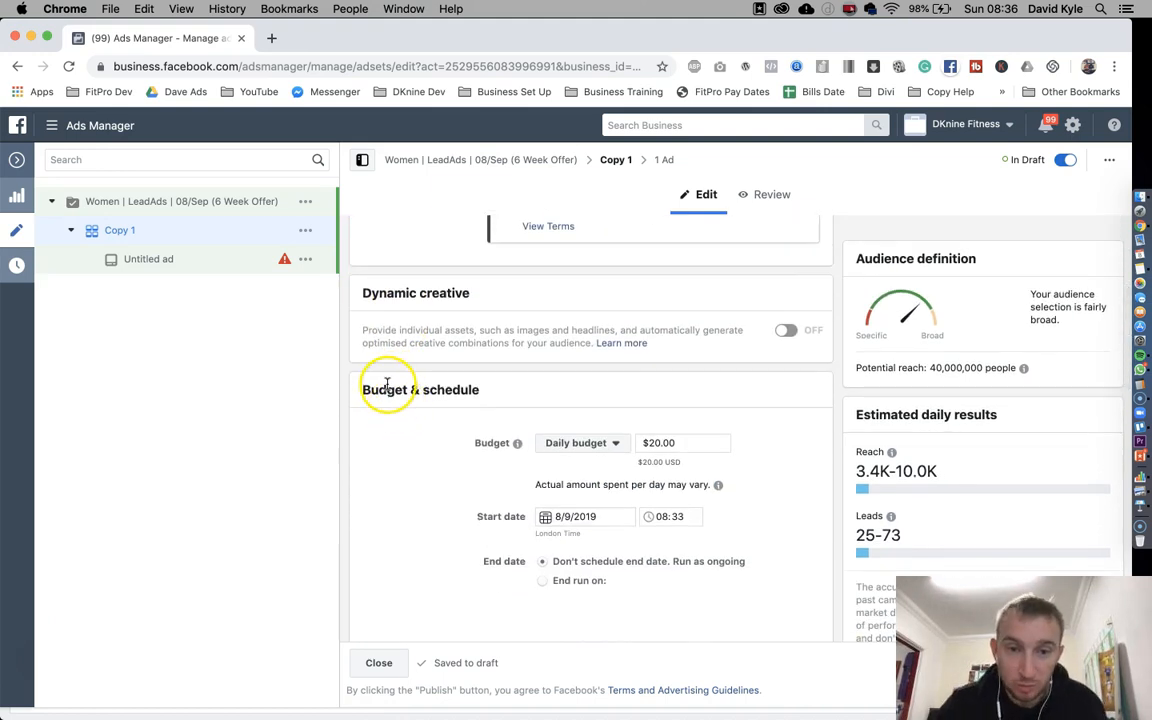
click(705, 443)
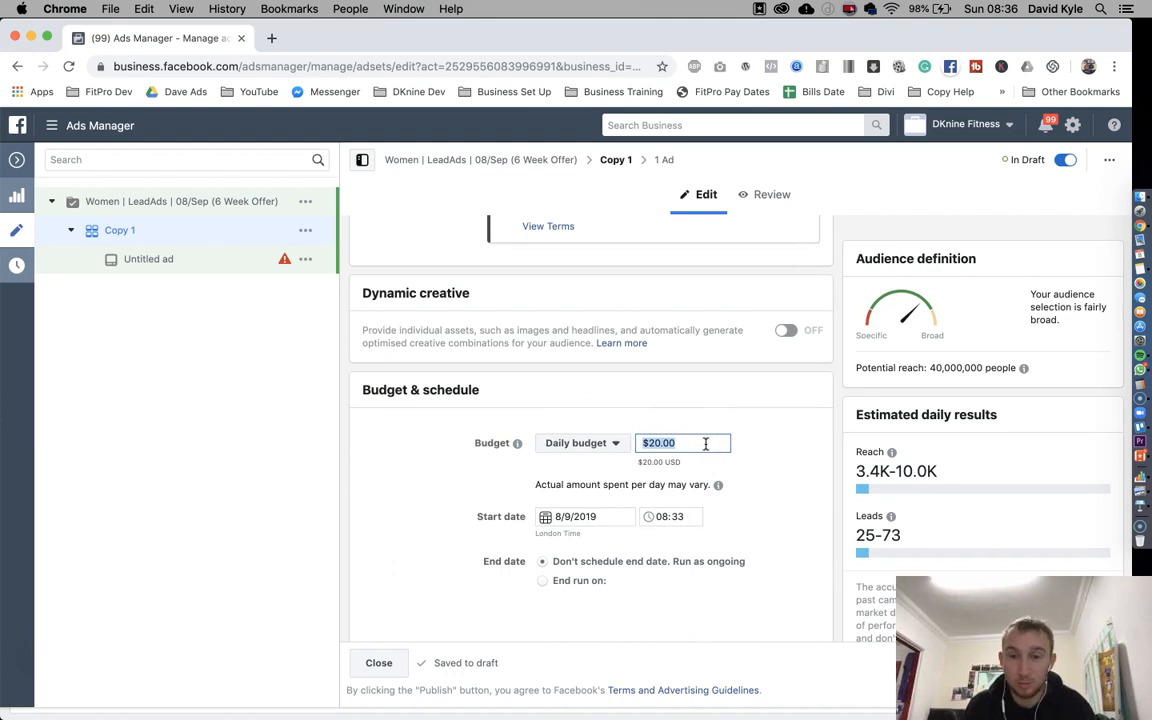
text(10)
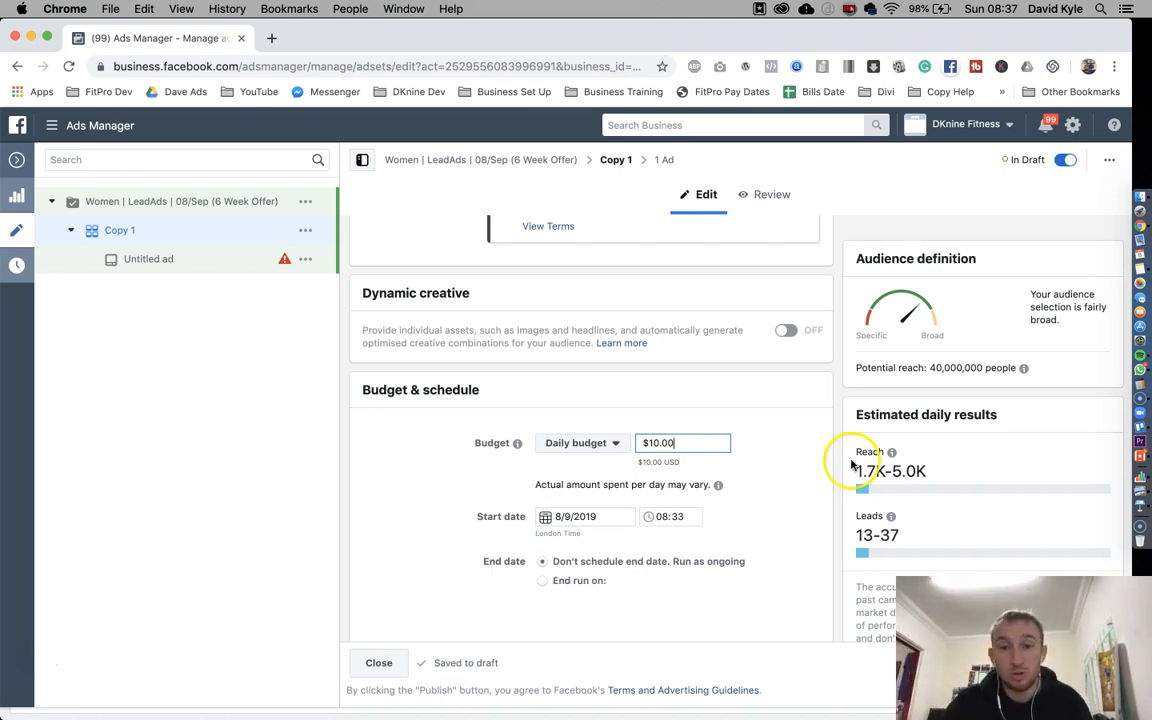
click(784, 442)
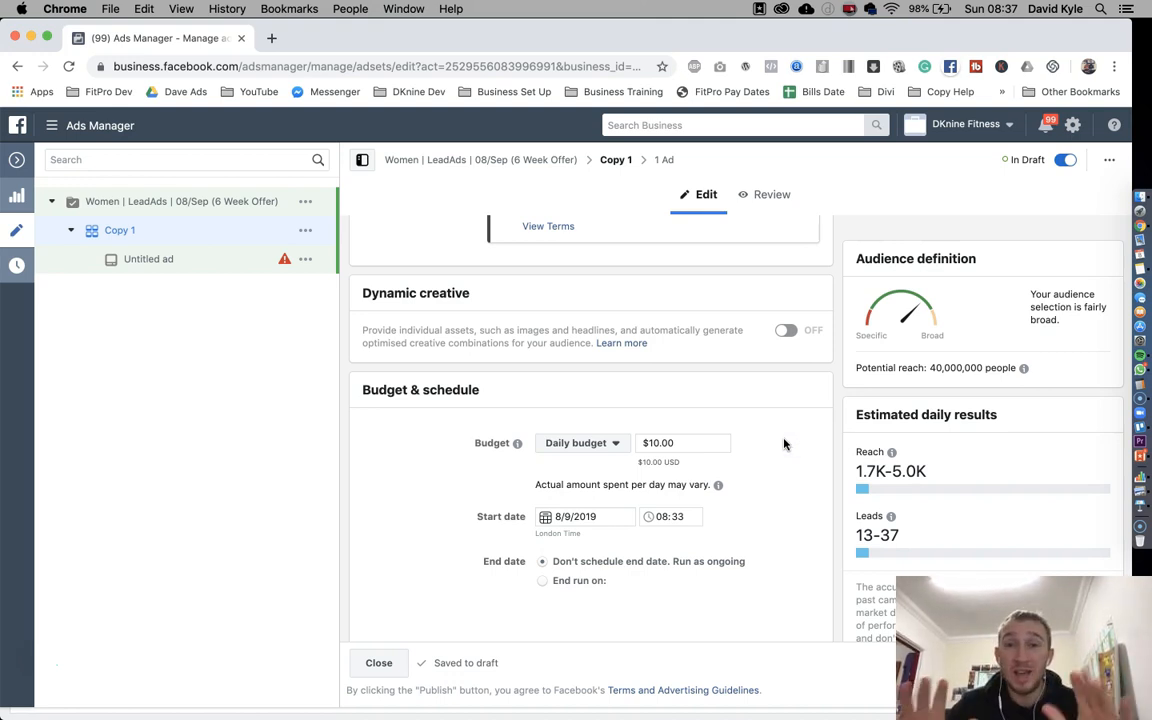
click(784, 442)
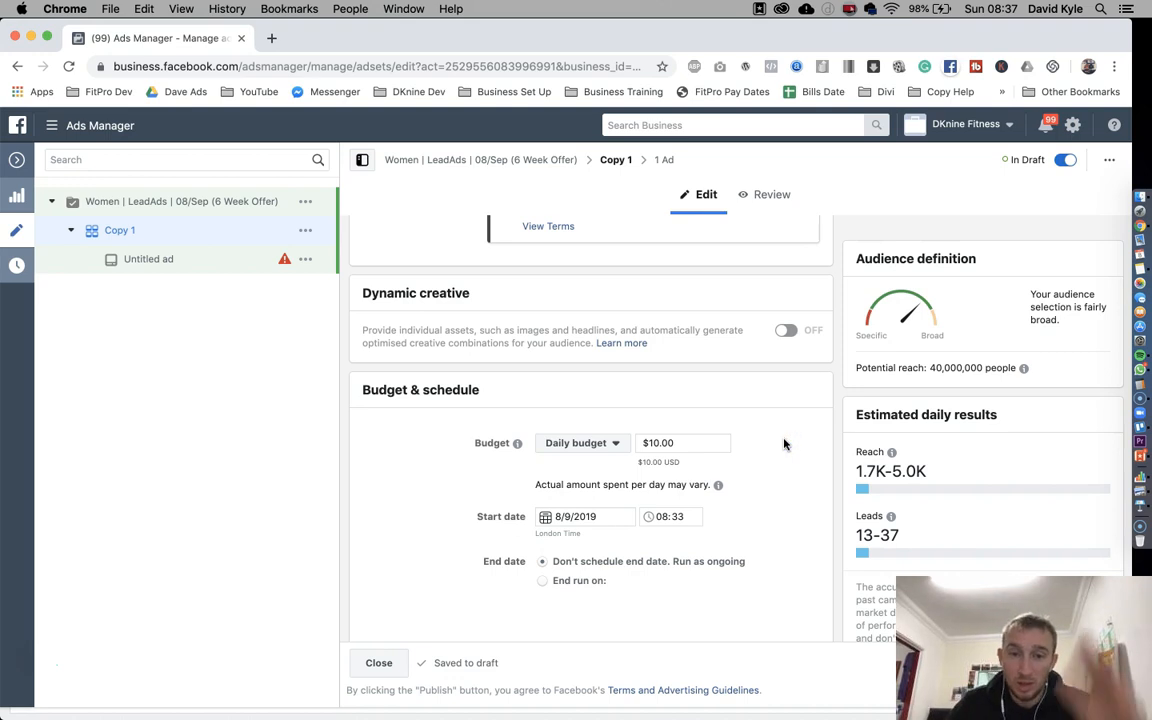
Edit the audience locations of the Copy 1 ad set and remove United Kingdom
scroll(784, 443, down, 5)
scroll(784, 445, down, 3)
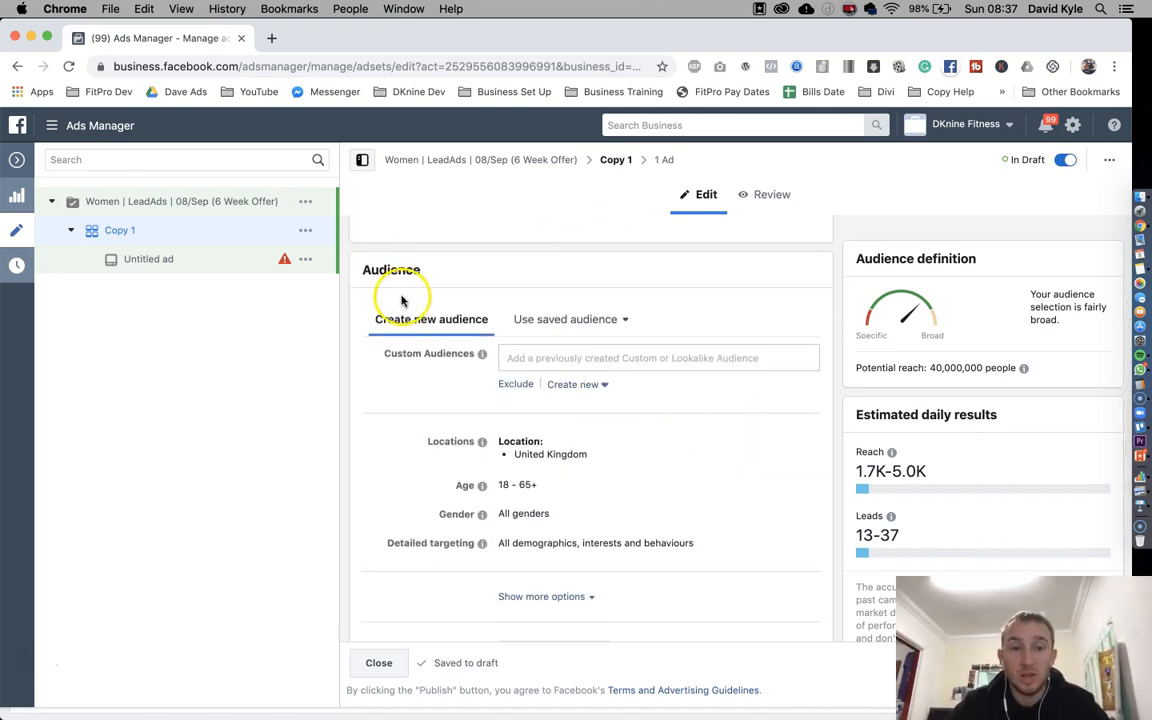
scroll(398, 298, down, 2)
scroll(400, 304, up, 1)
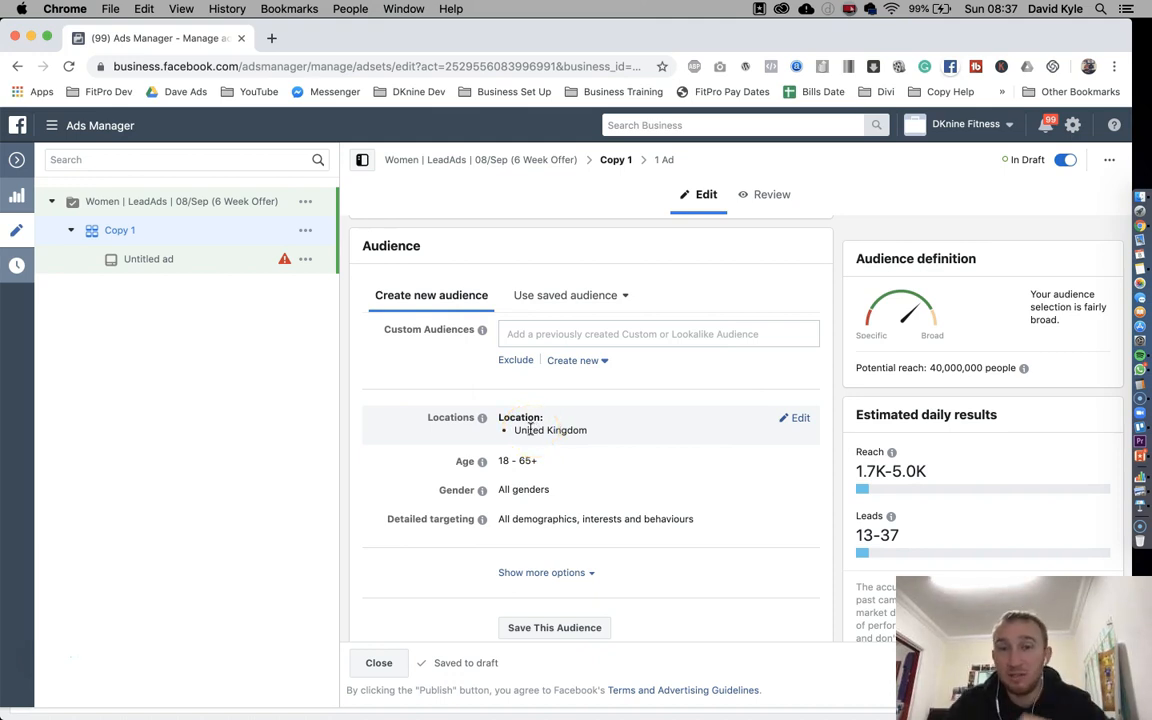
click(801, 421)
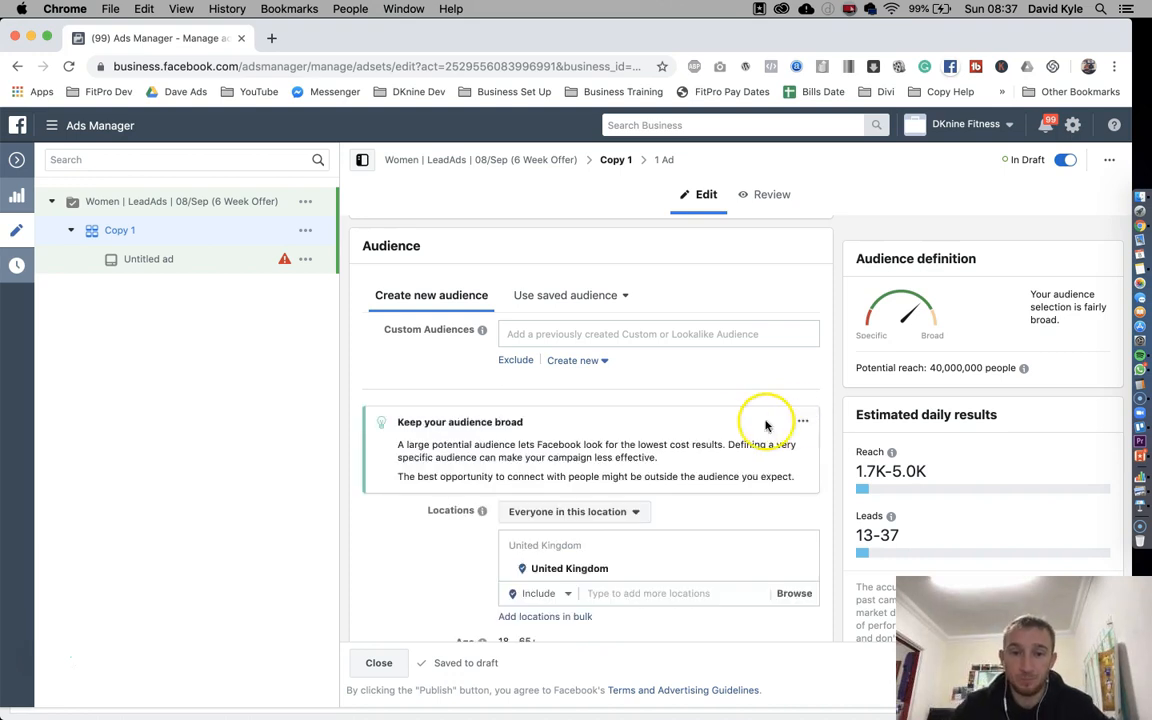
scroll(740, 430, down, 1)
scroll(740, 430, down, 2)
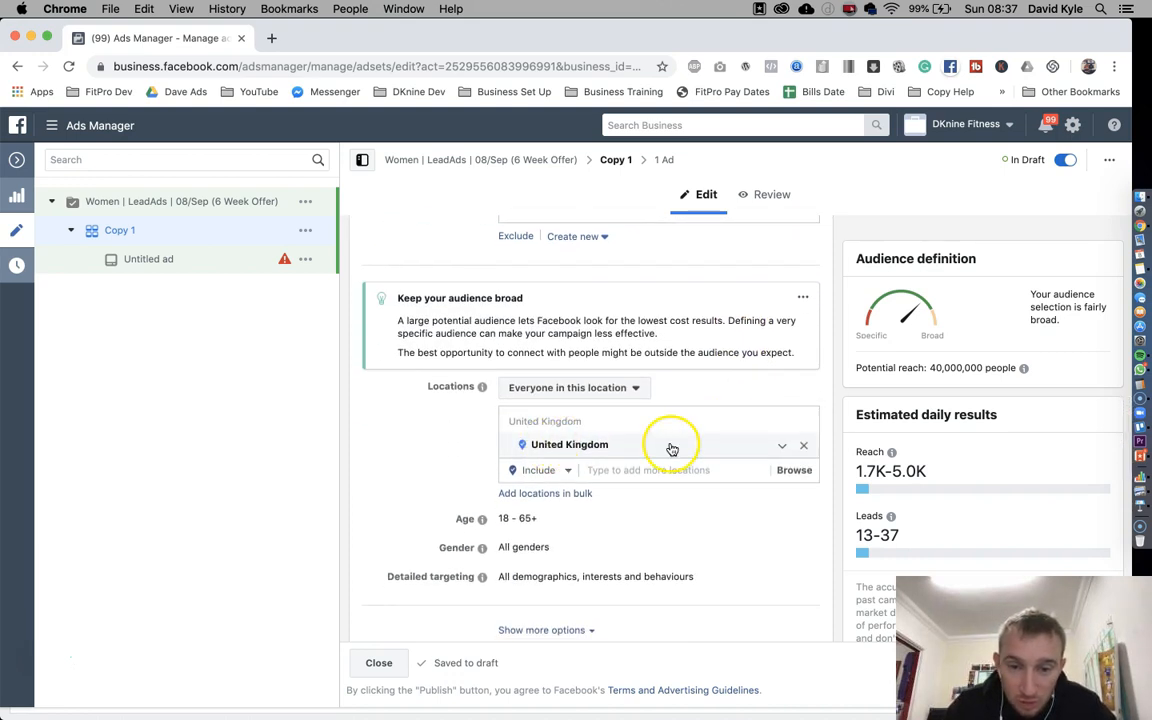
click(804, 445)
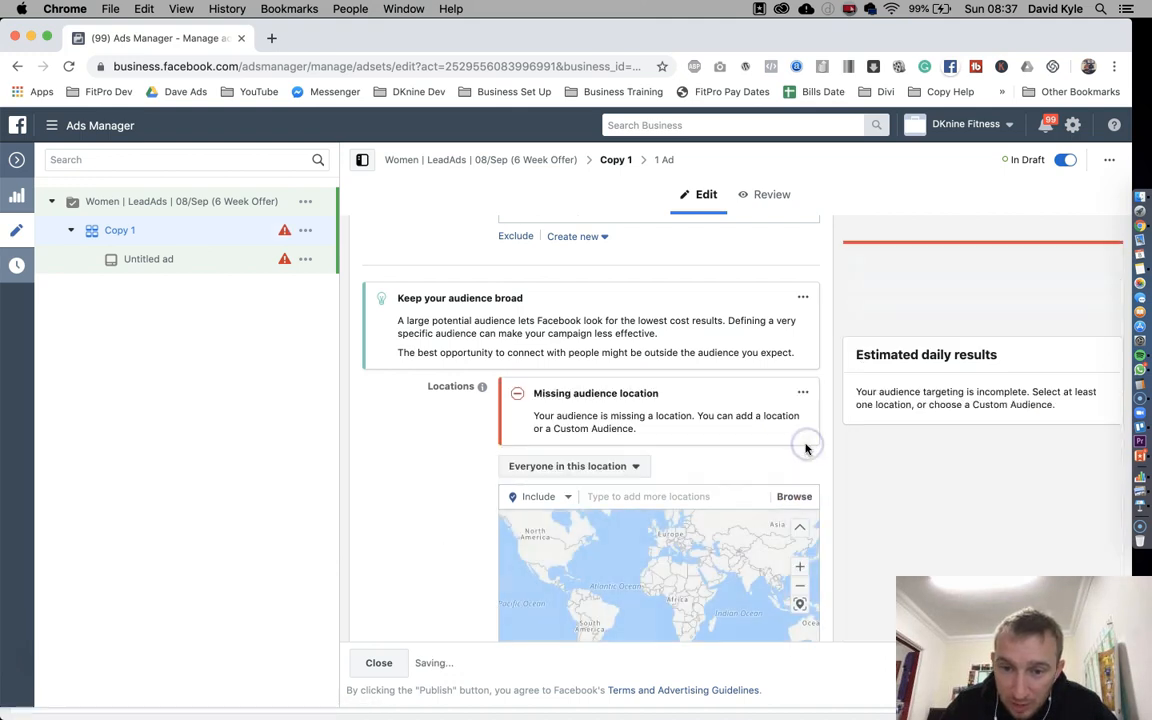
Drop a pin on the audience location map in Cardiff, north of Ocean Way and east of Bute East Dock
scroll(828, 442, down, 4)
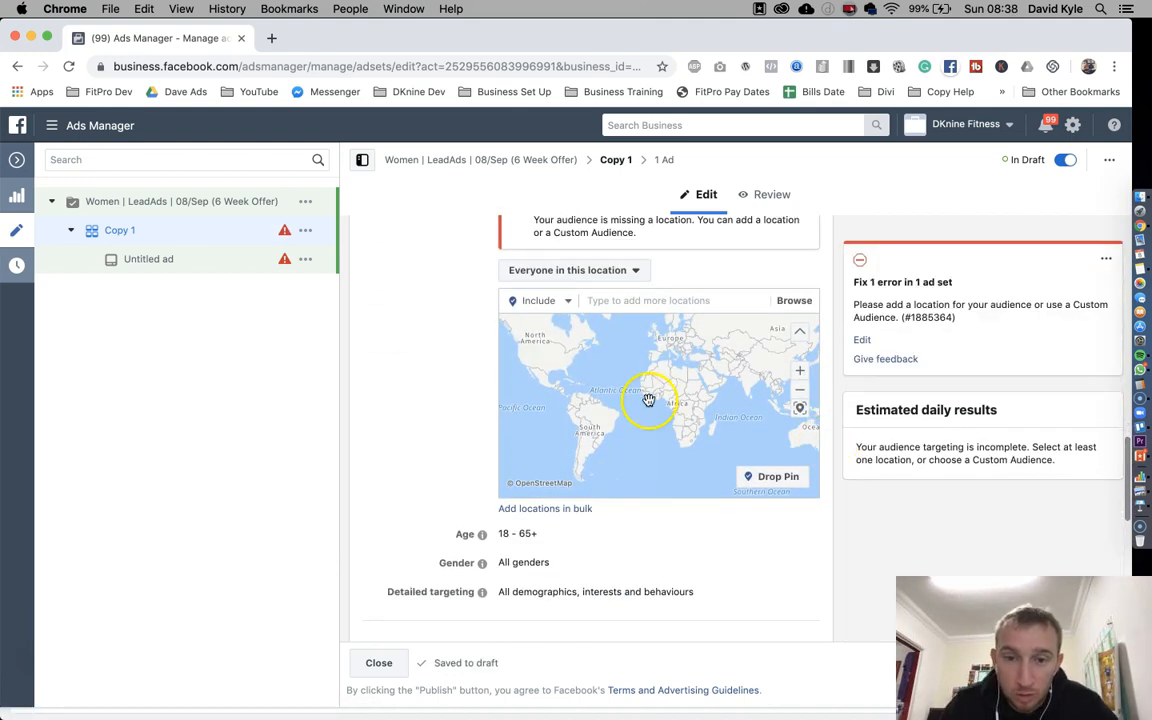
drag(652, 352, 648, 375)
double_click(652, 349)
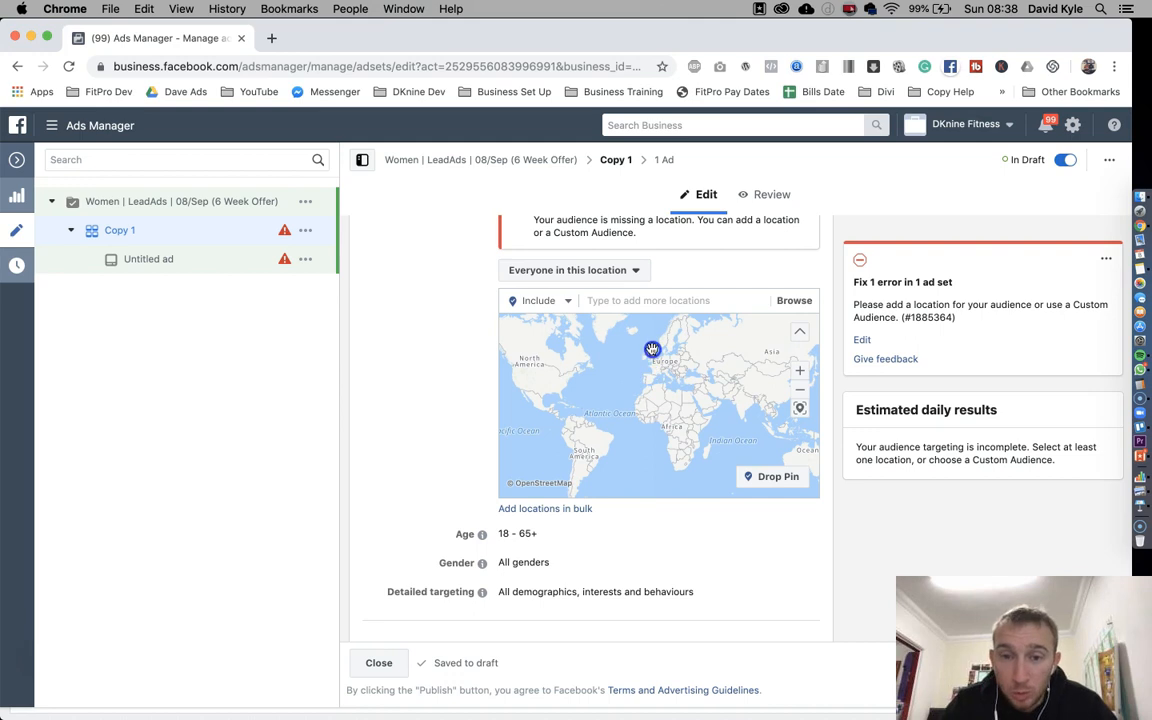
double_click(660, 370)
double_click(663, 362)
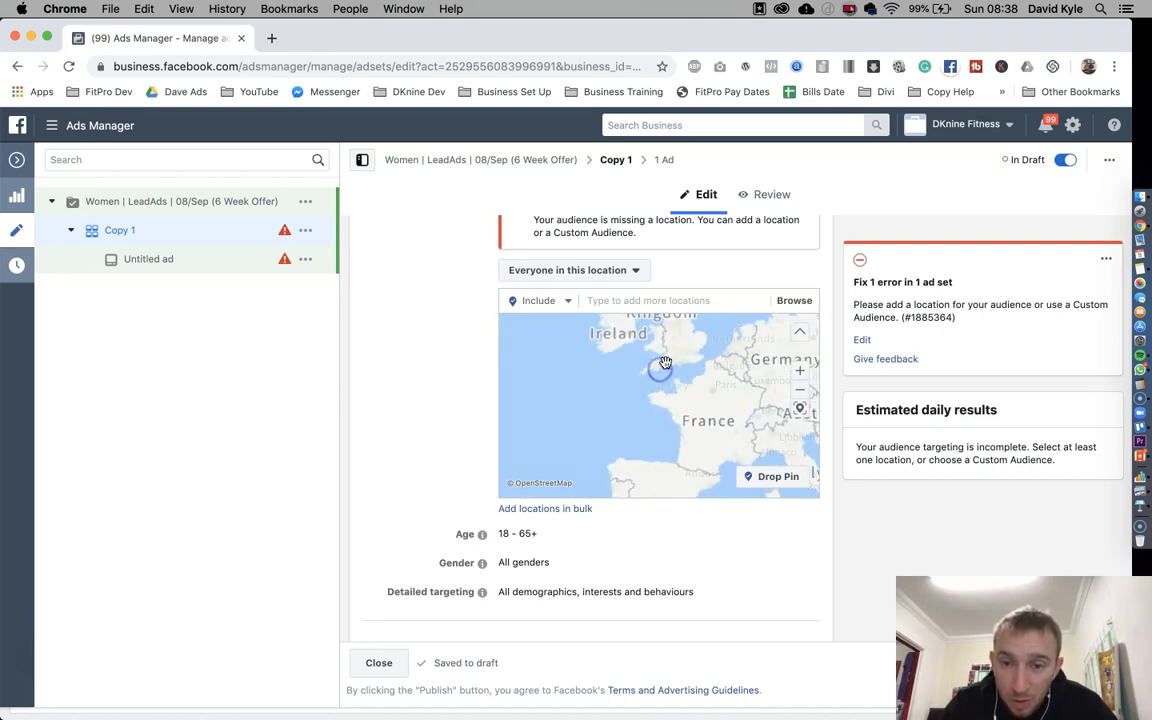
double_click(666, 363)
double_click(658, 340)
double_click(661, 342)
double_click(663, 342)
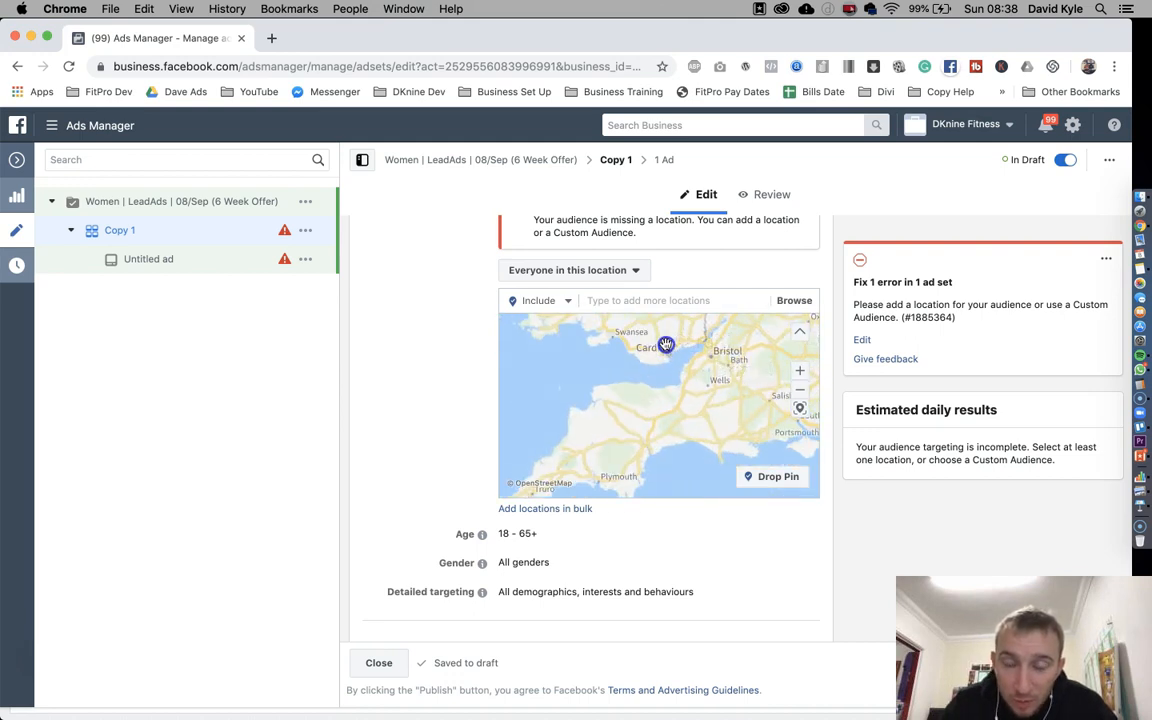
double_click(676, 351)
scroll(678, 362, up, 5)
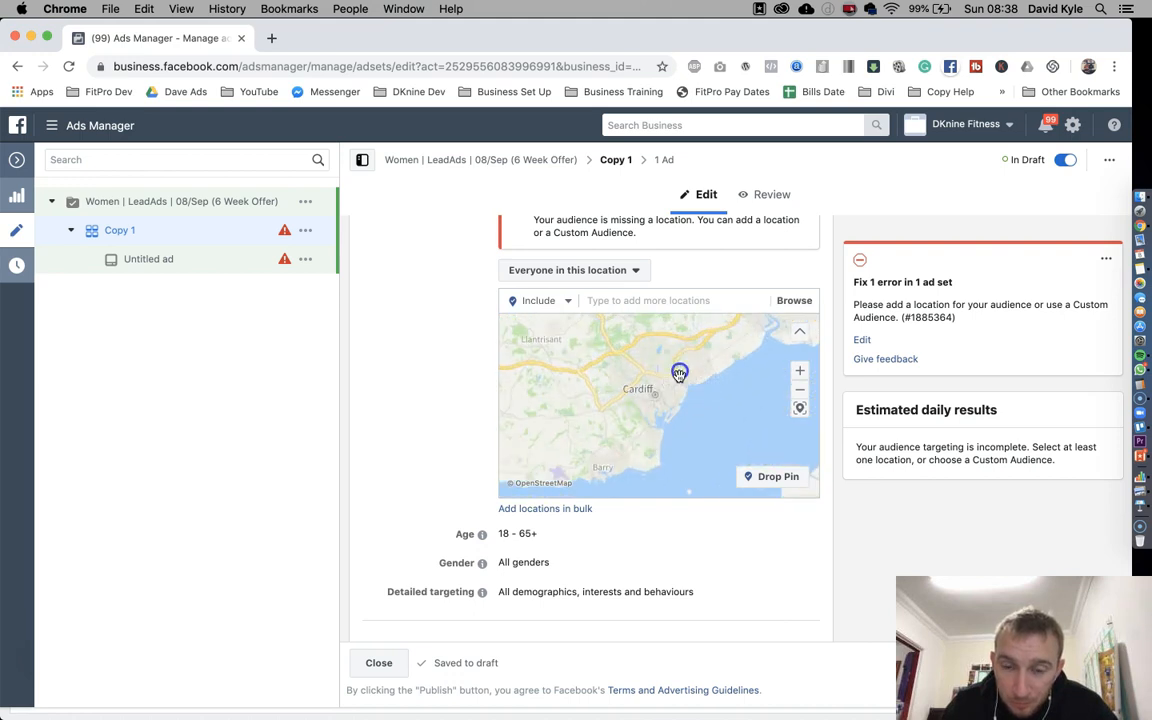
scroll(644, 389, up, 3)
drag(643, 411, 644, 378)
scroll(645, 377, up, 3)
drag(726, 396, 705, 422)
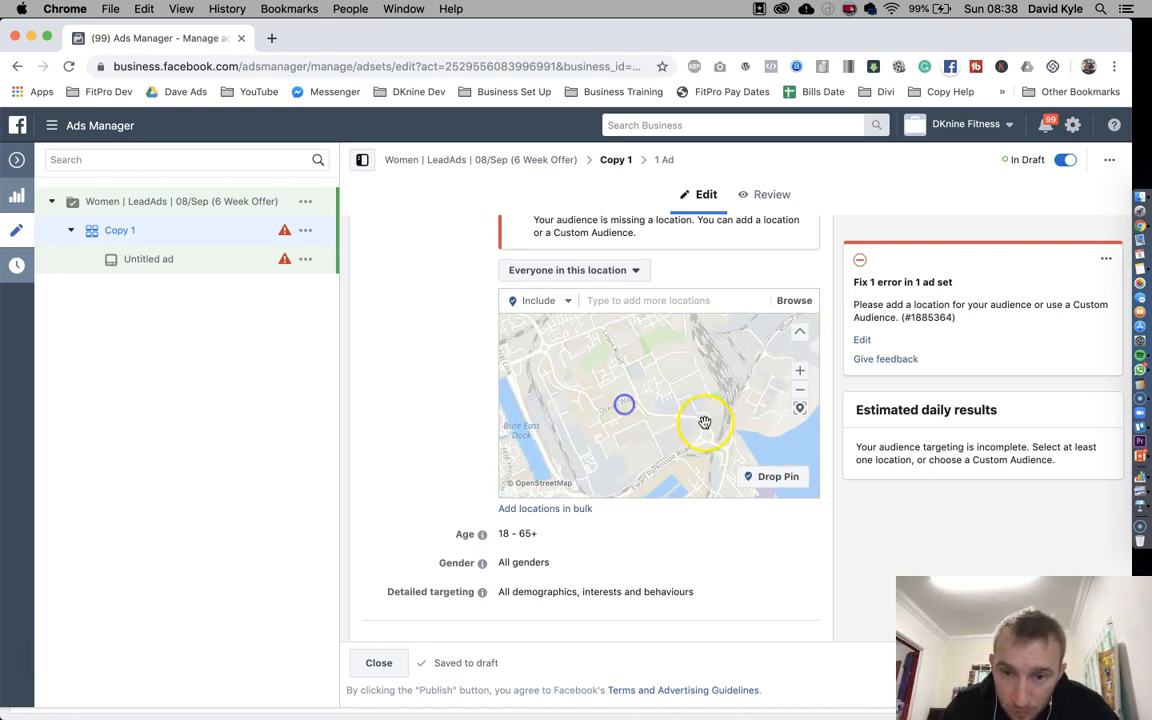
click(779, 477)
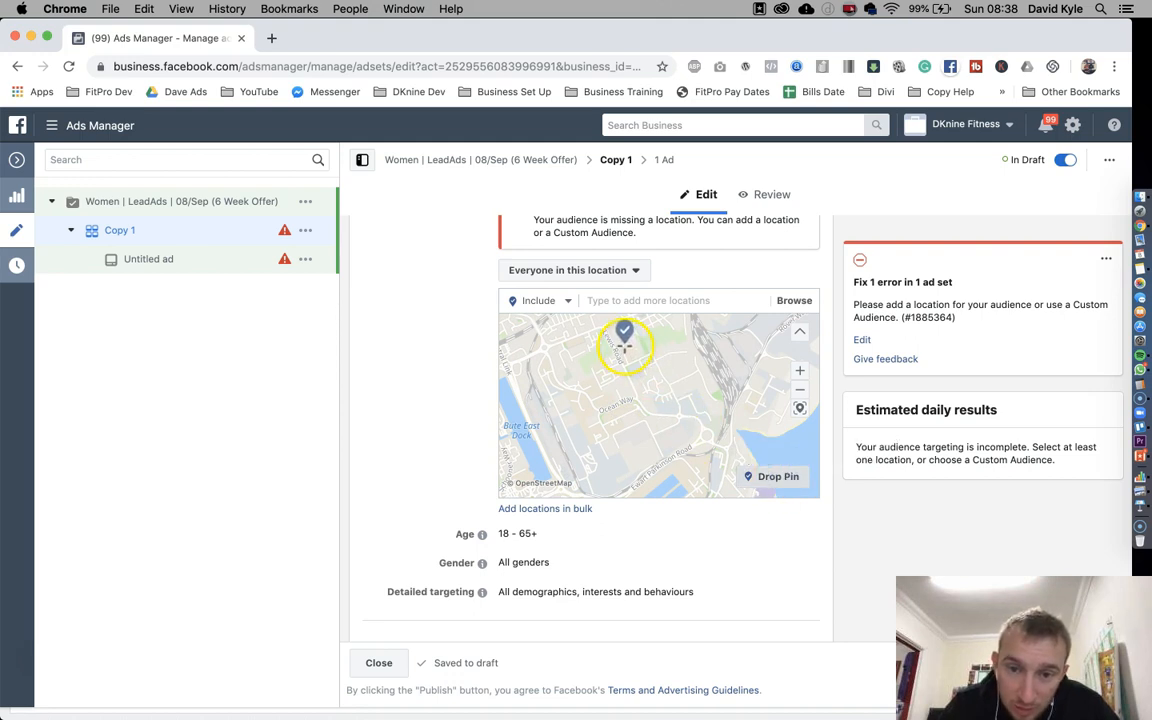
click(623, 343)
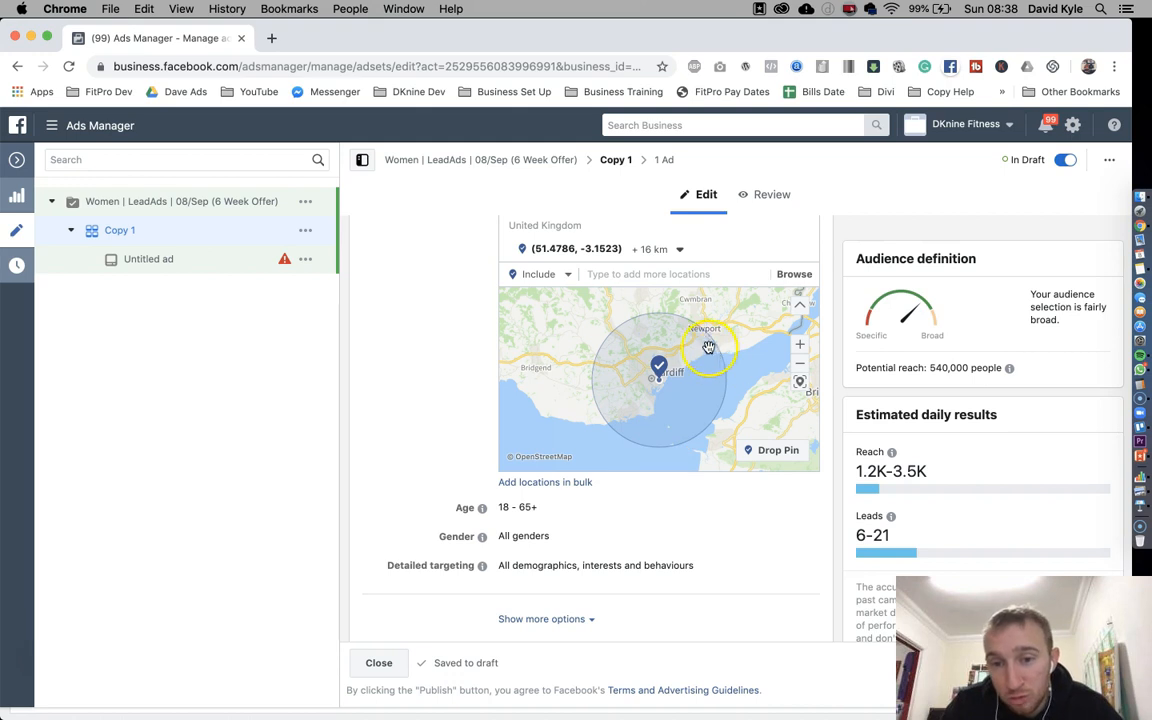
Set the radius around the Cardiff pin to 6 km and check the audience's potential reach
click(660, 249)
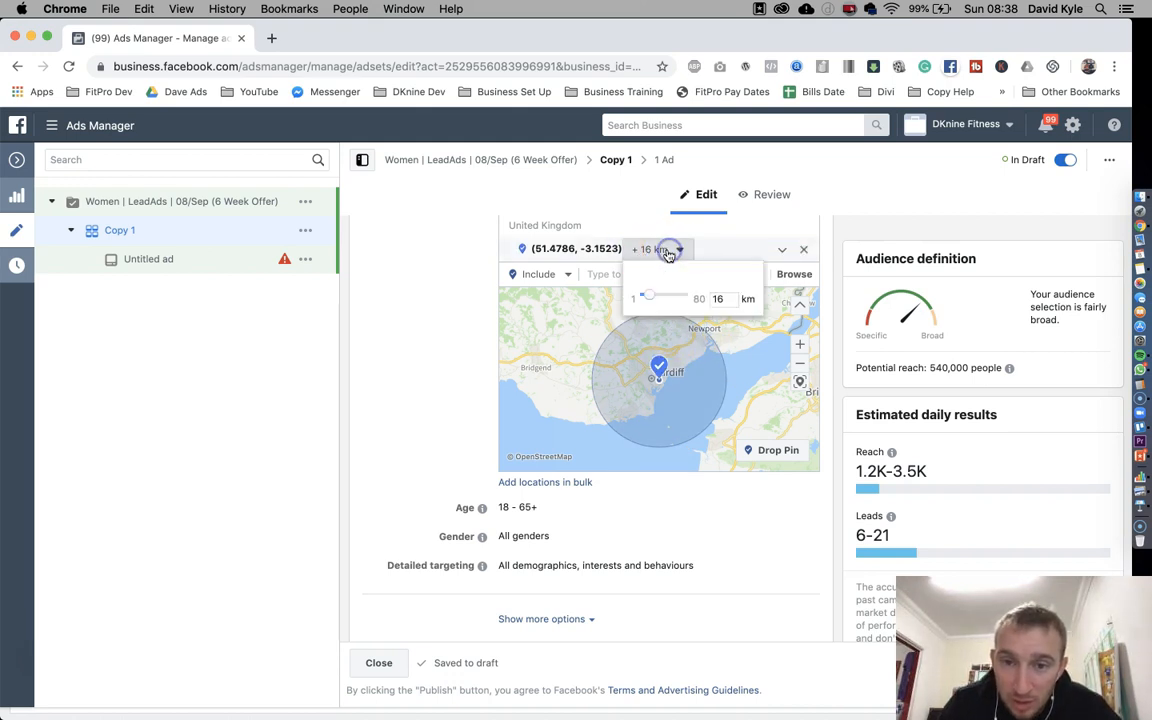
double_click(723, 297)
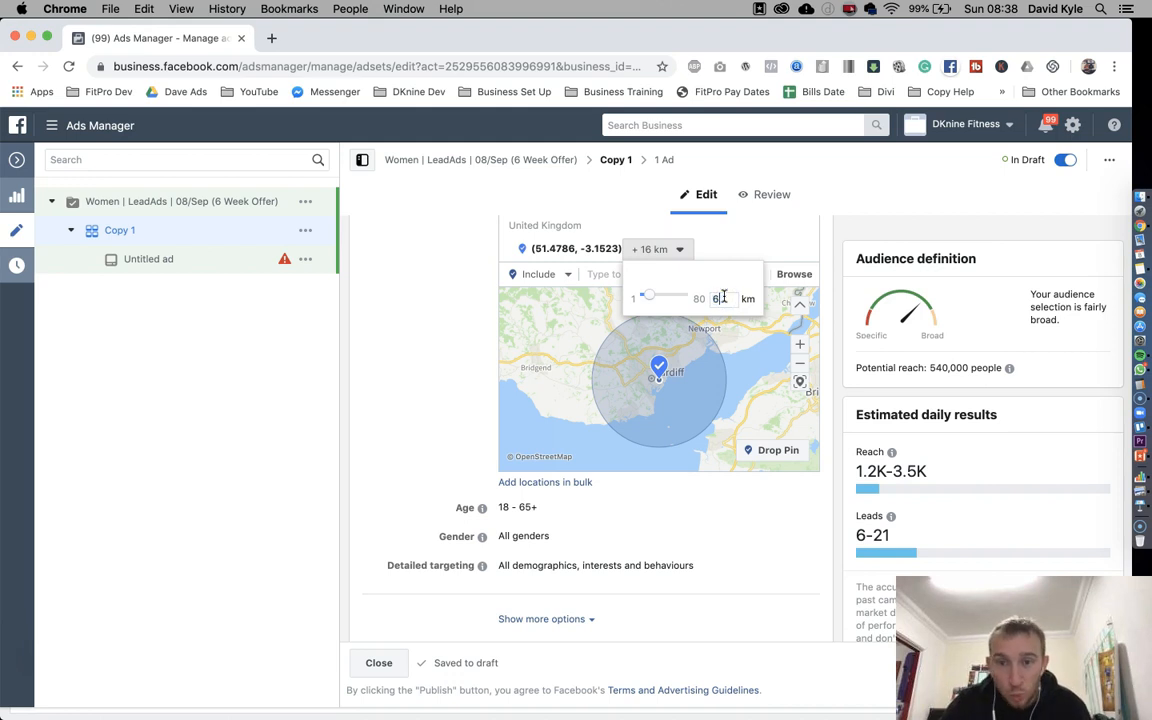
key(Return)
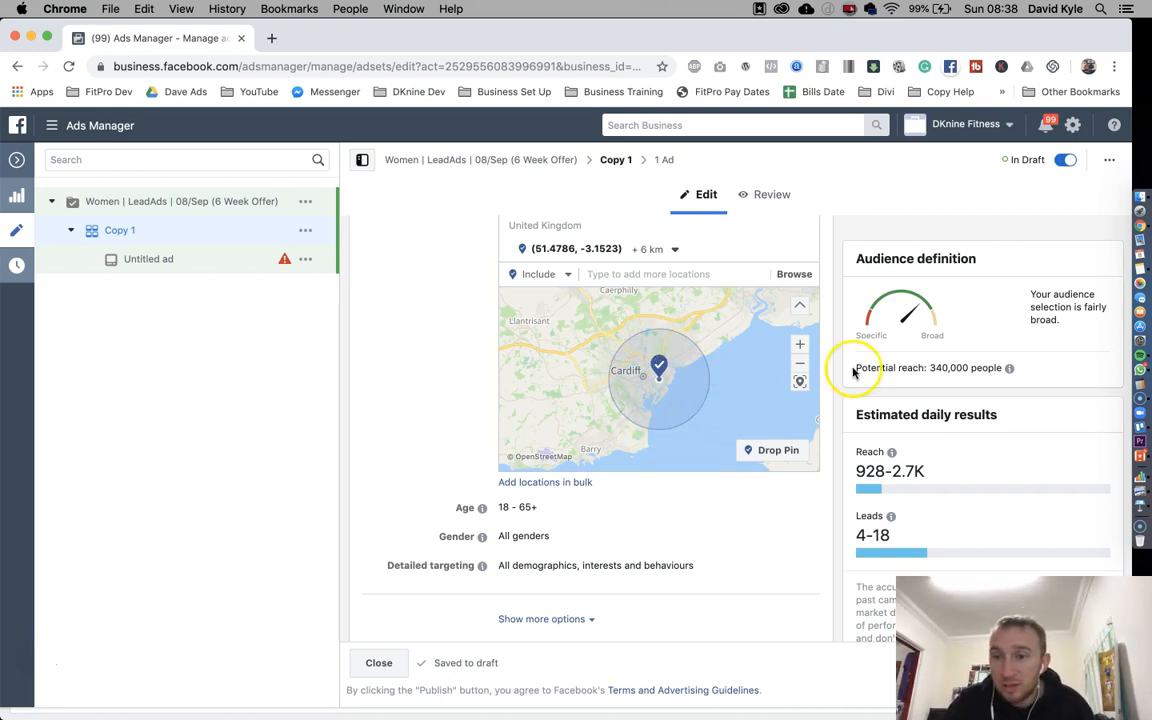
drag(930, 368, 995, 367)
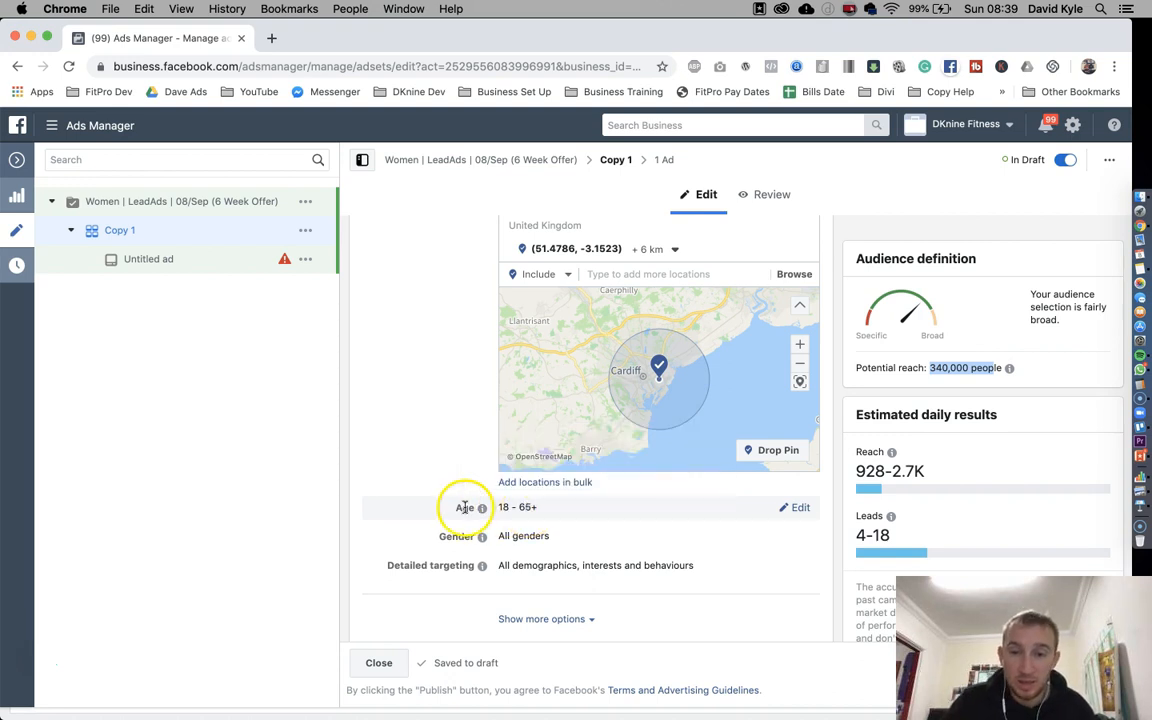
Edit the audience age range and set the minimum age to 30
click(798, 510)
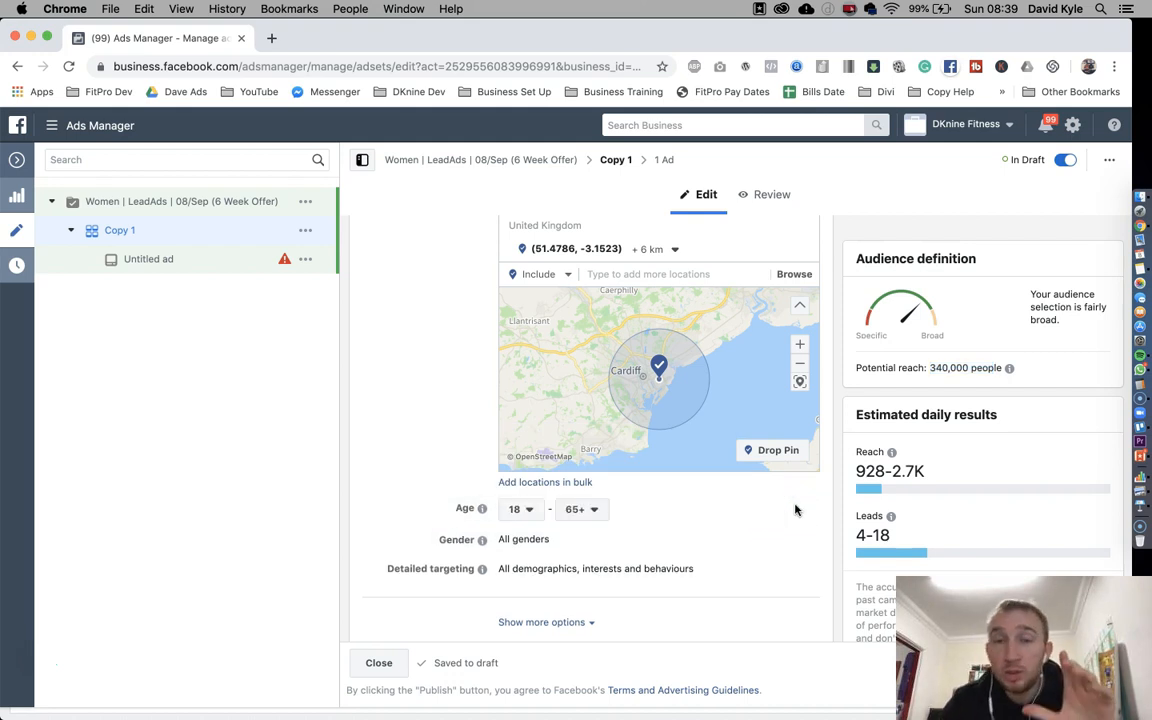
click(524, 509)
scroll(527, 432, down, 3)
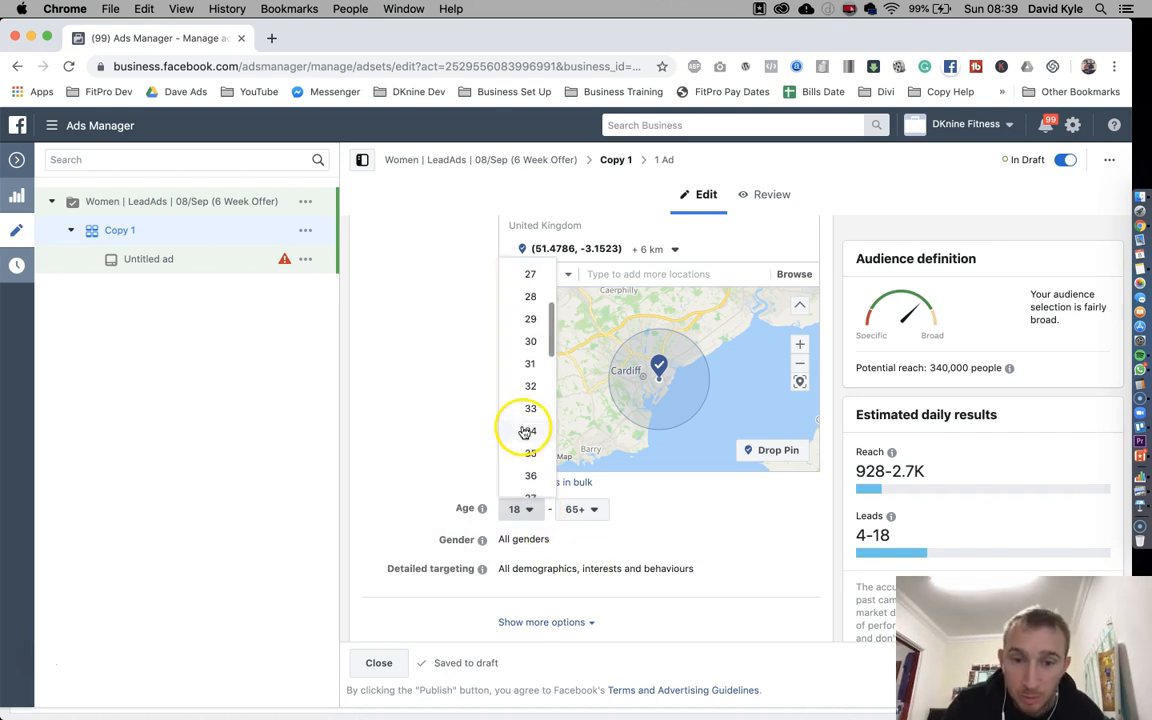
click(532, 343)
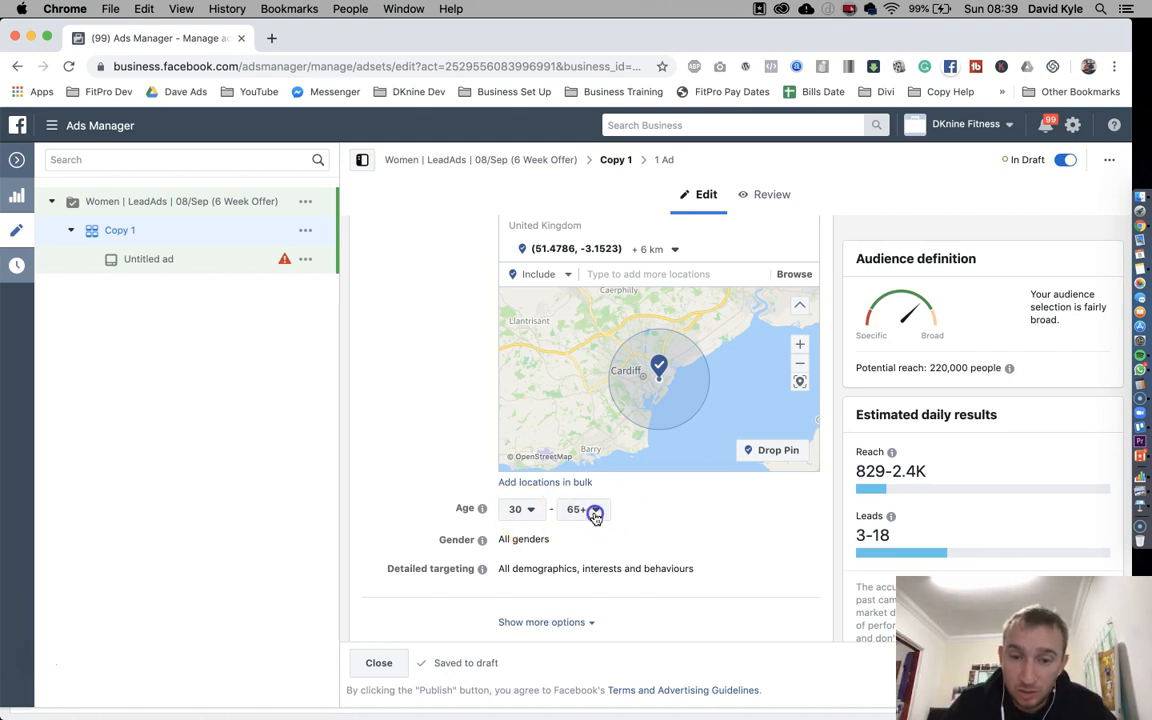
Set the maximum age of the Copy 1 ad set's audience to 48
click(595, 510)
scroll(595, 463, up, 5)
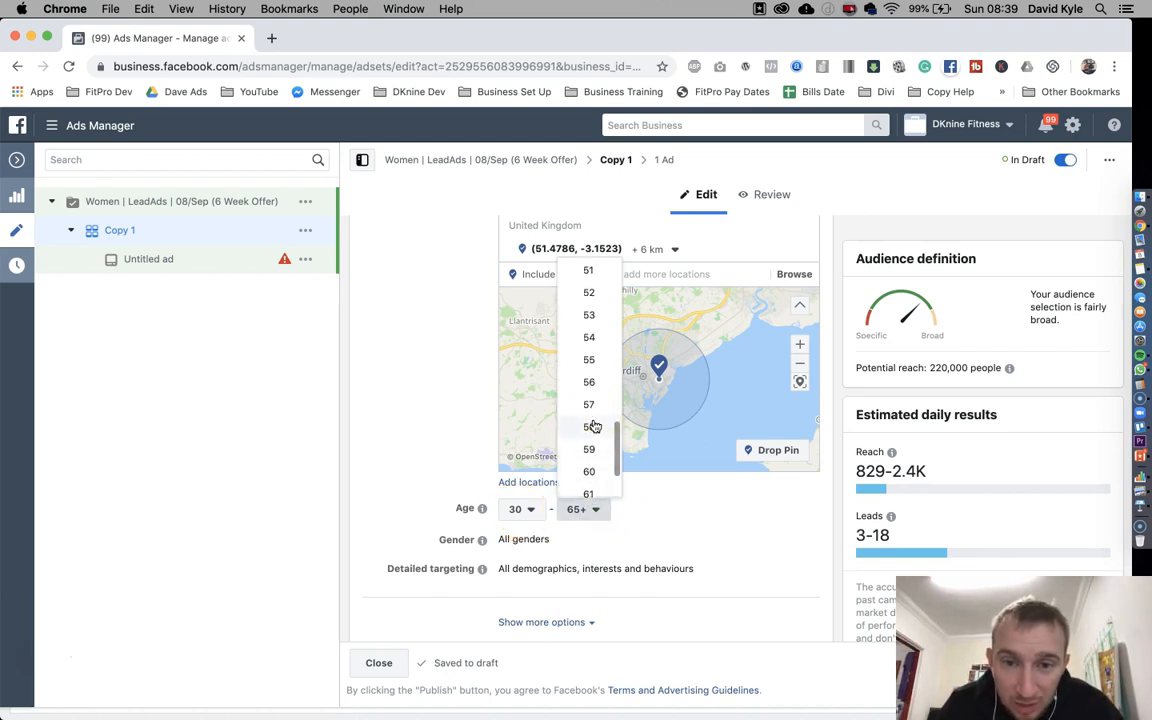
scroll(596, 380, up, 2)
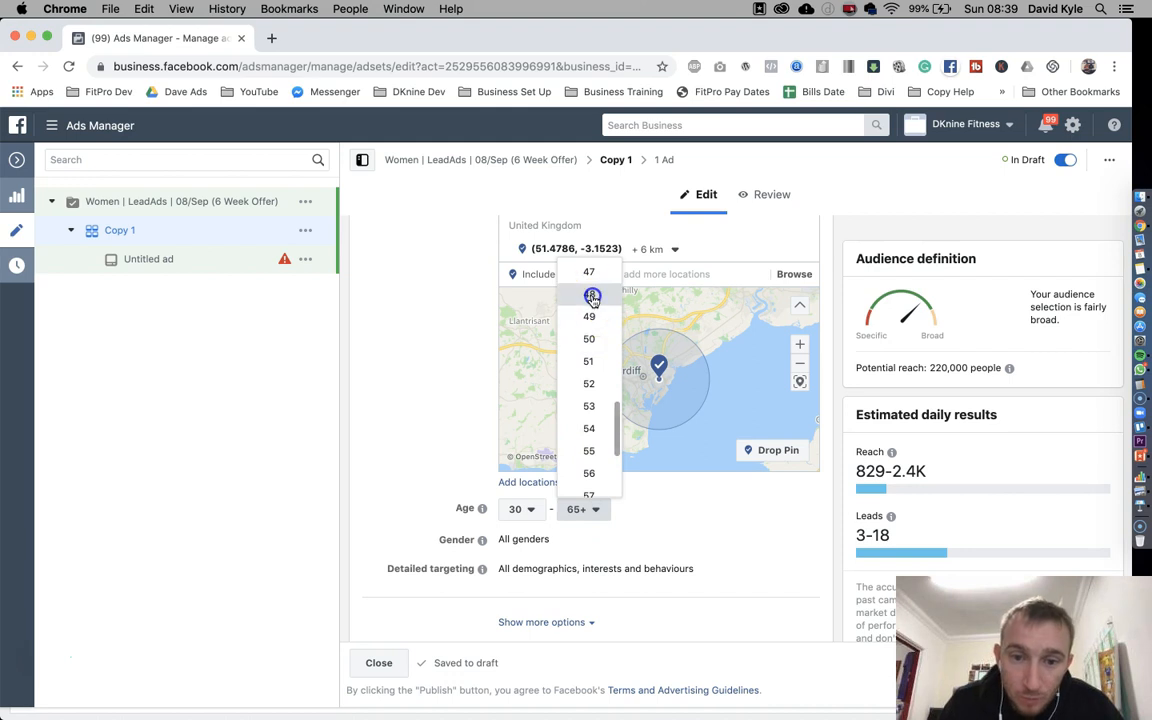
click(597, 298)
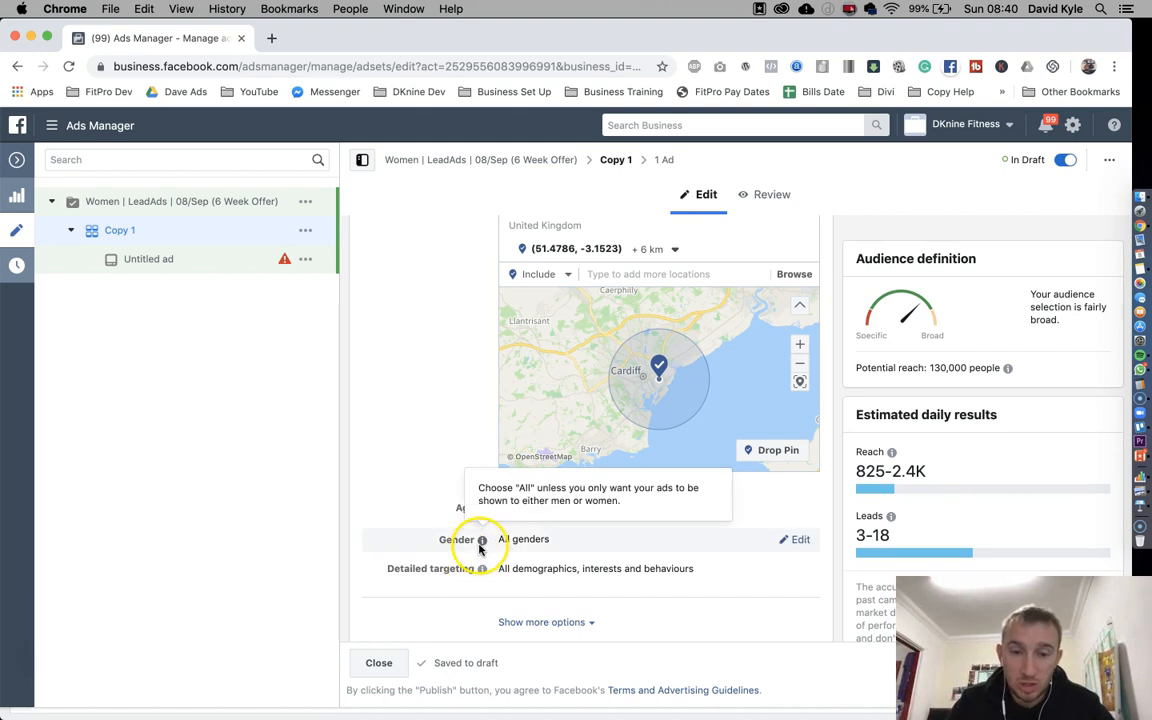
Restrict the audience gender to Women and check the potential reach in the audience definition
click(798, 539)
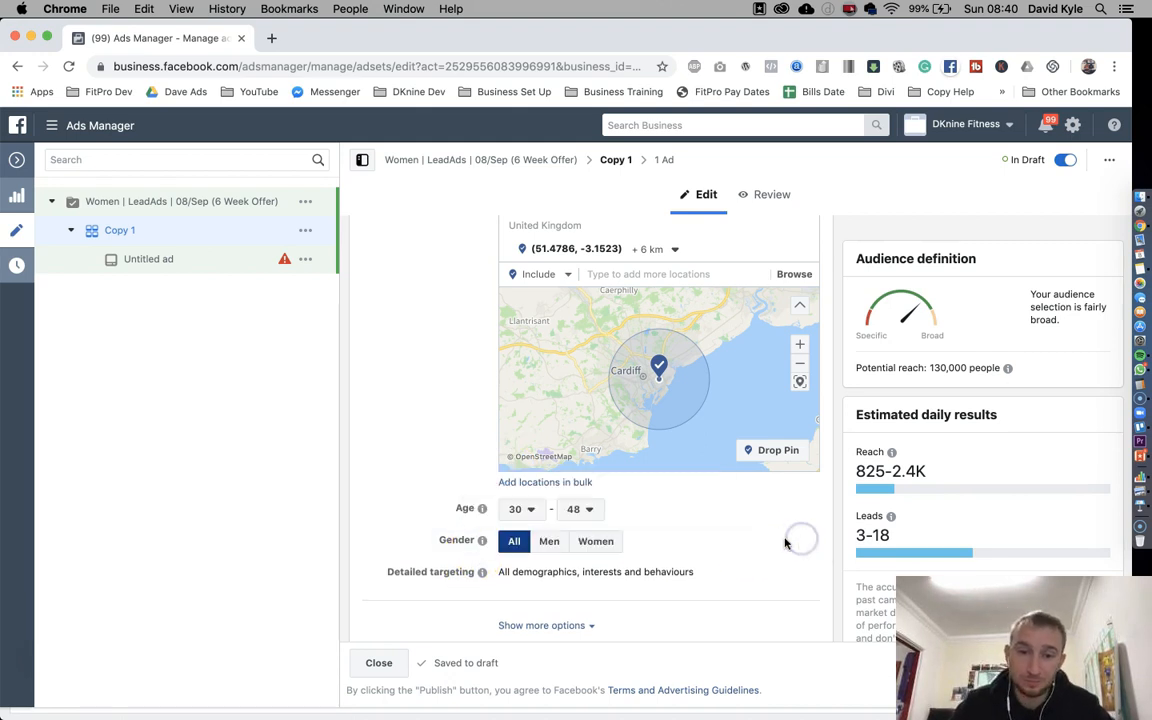
click(598, 542)
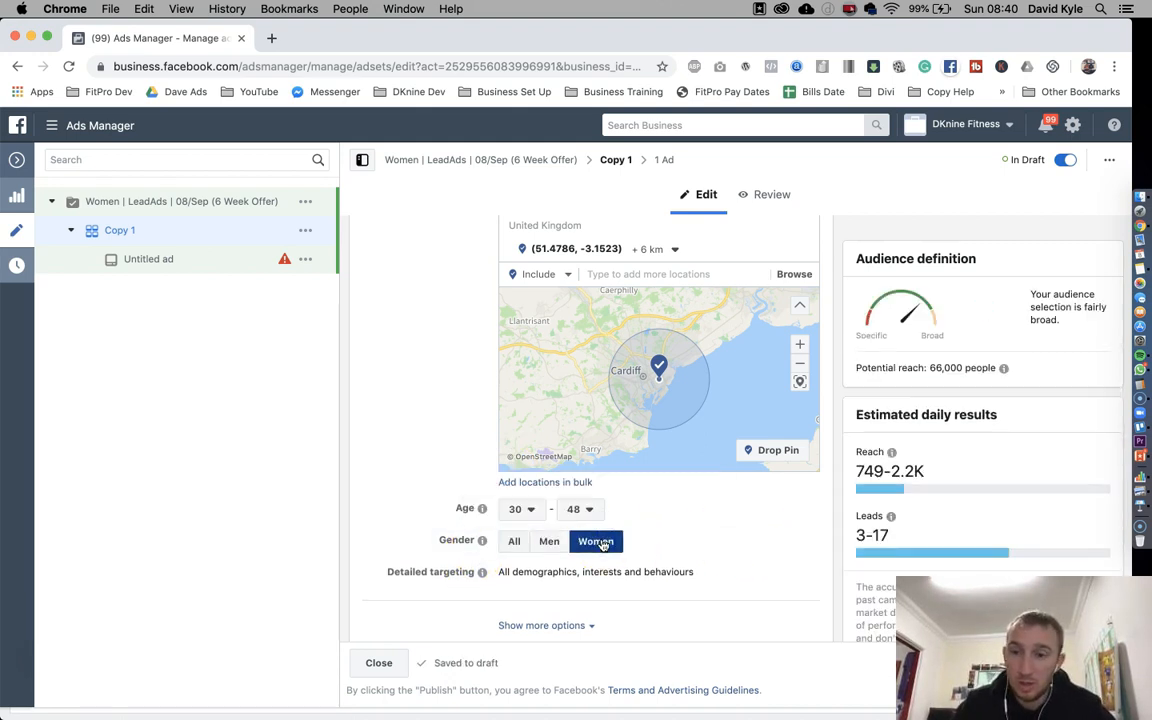
drag(912, 368, 979, 369)
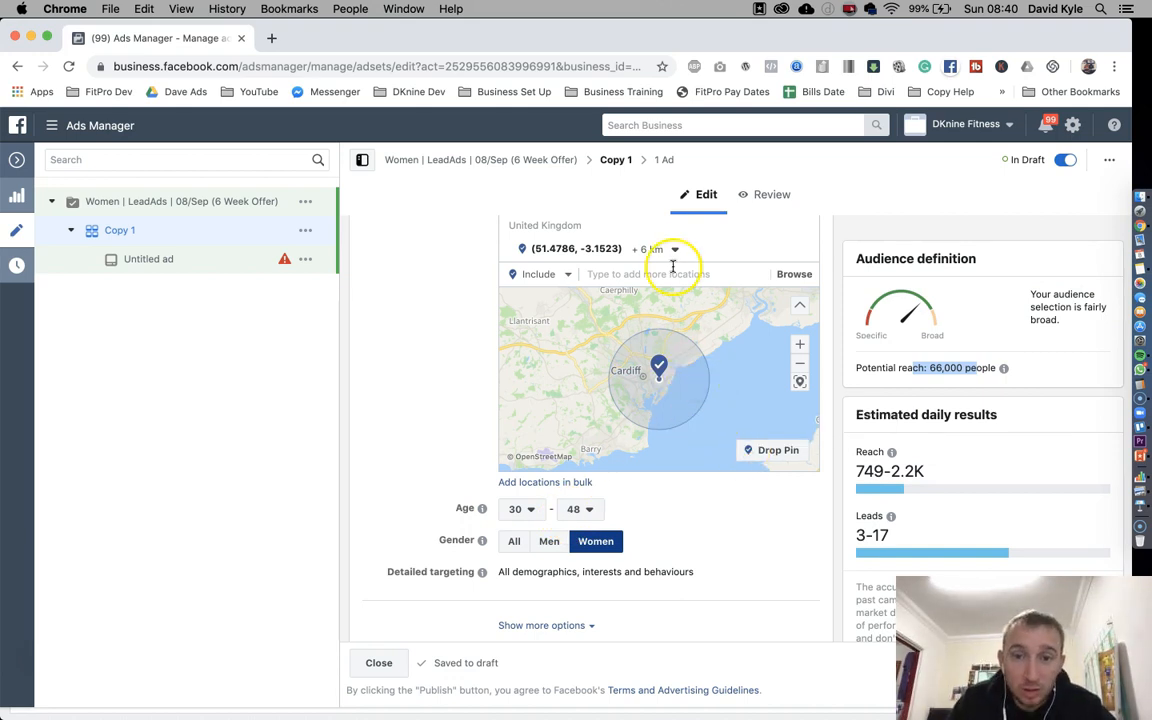
click(828, 395)
drag(911, 368, 982, 368)
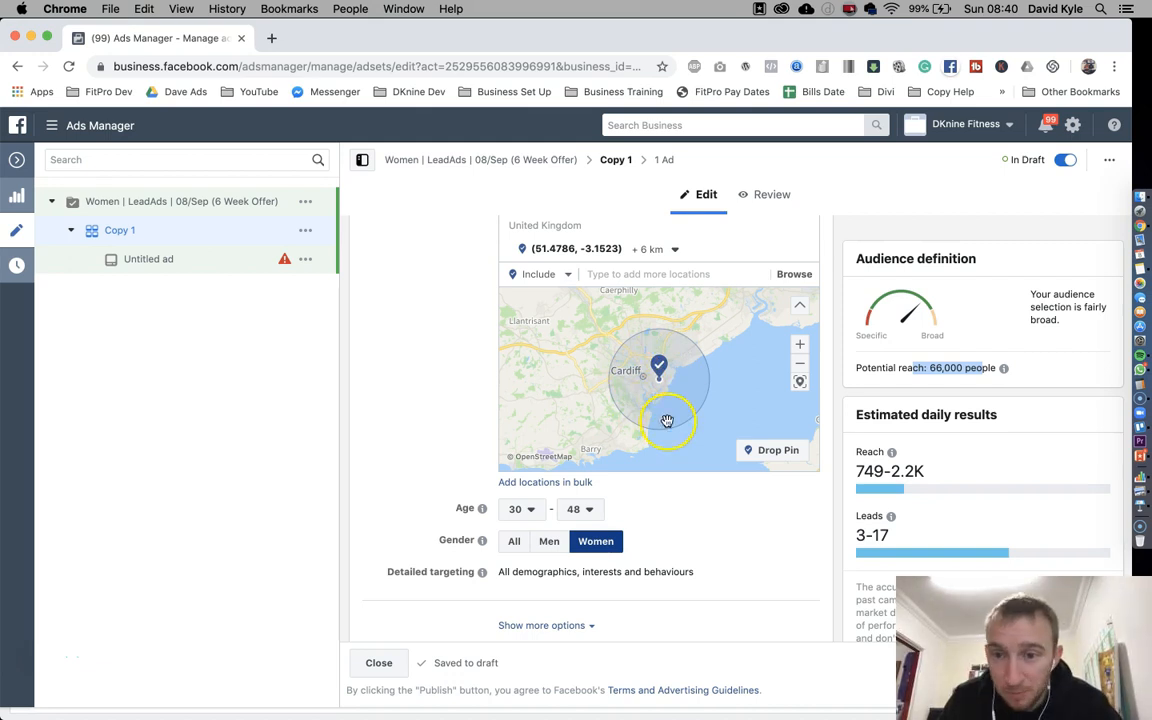
click(937, 366)
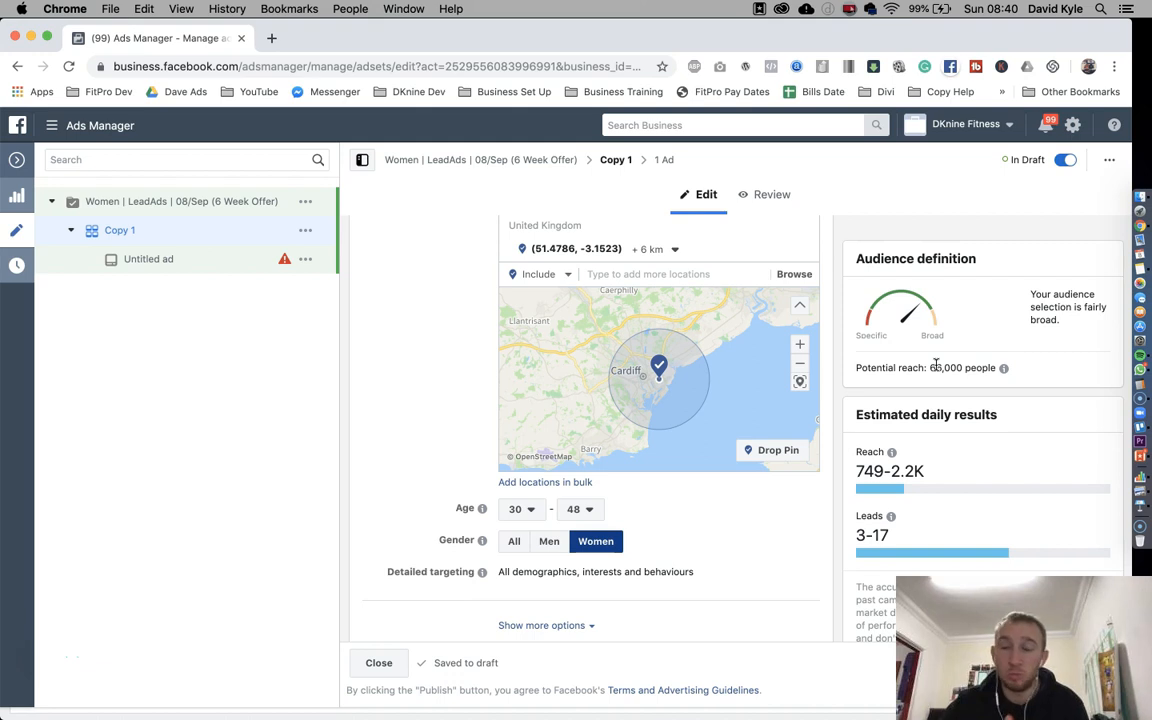
click(824, 425)
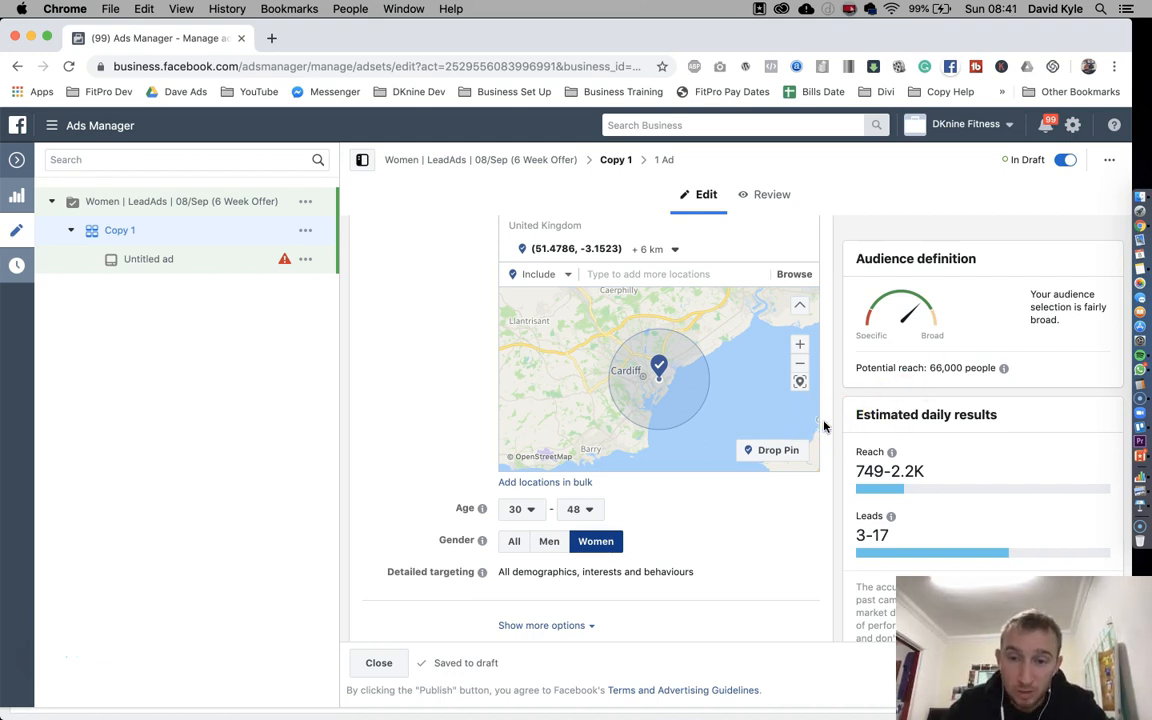
Switch the ad set from automatic placements to Edit placements and fully select the Instagram platform
scroll(823, 424, down, 5)
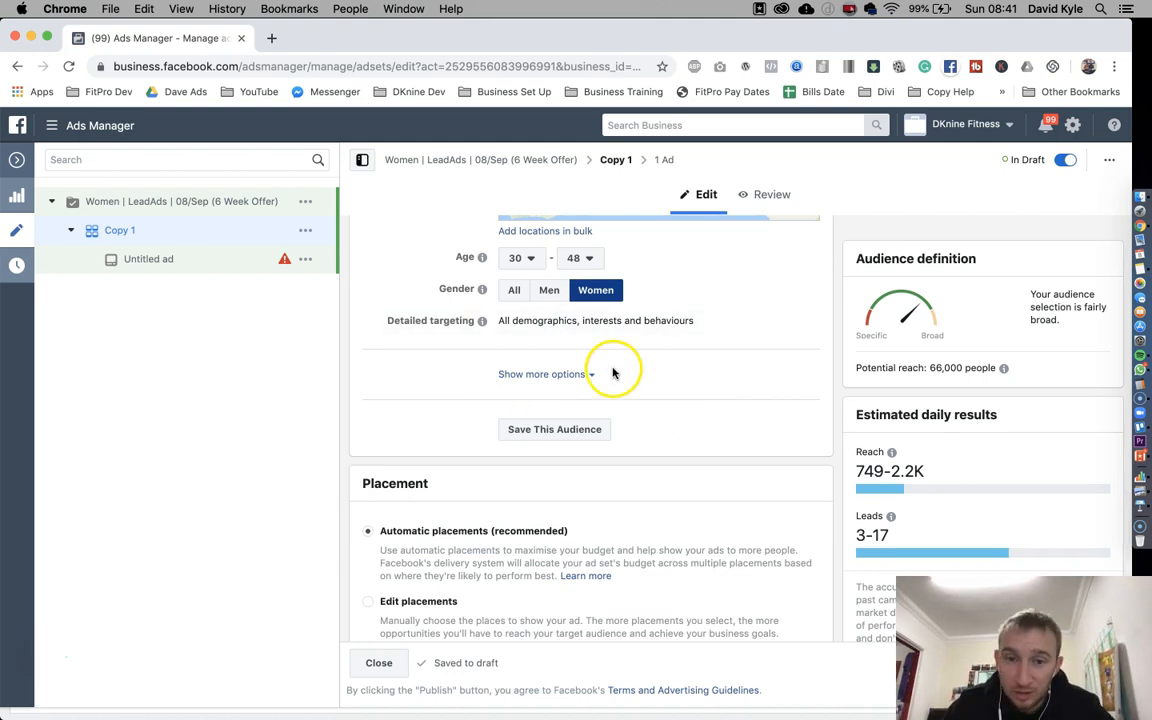
scroll(480, 353, up, 8)
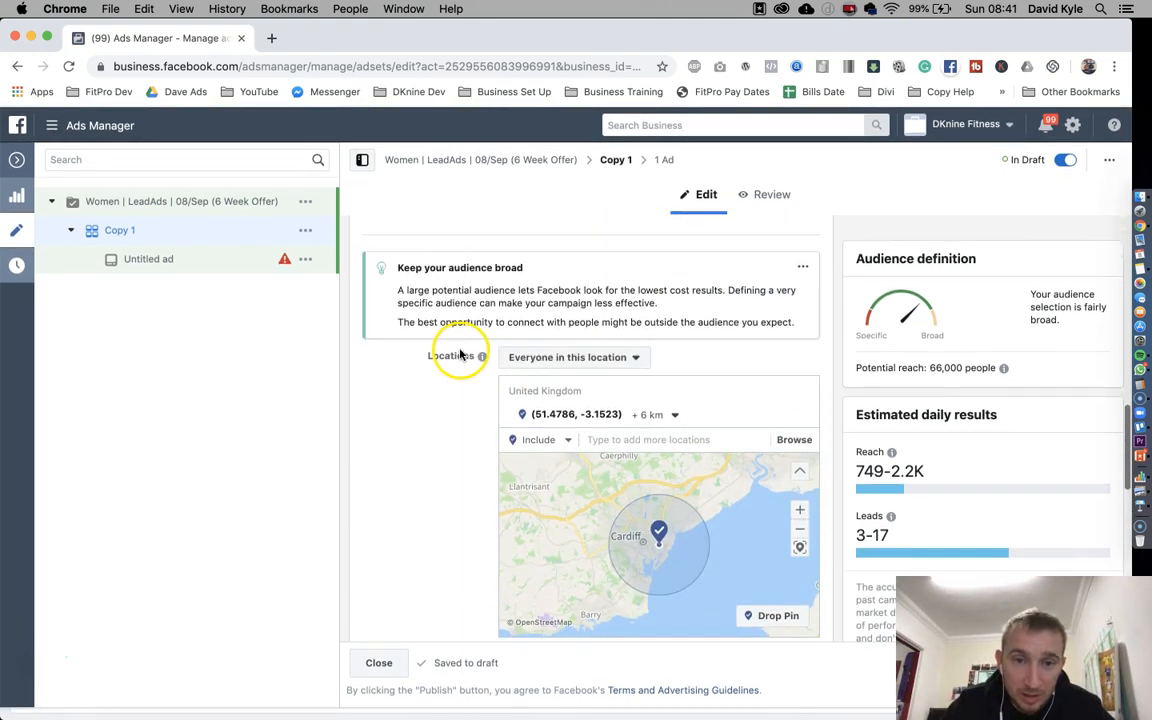
scroll(459, 350, down, 6)
scroll(460, 349, down, 5)
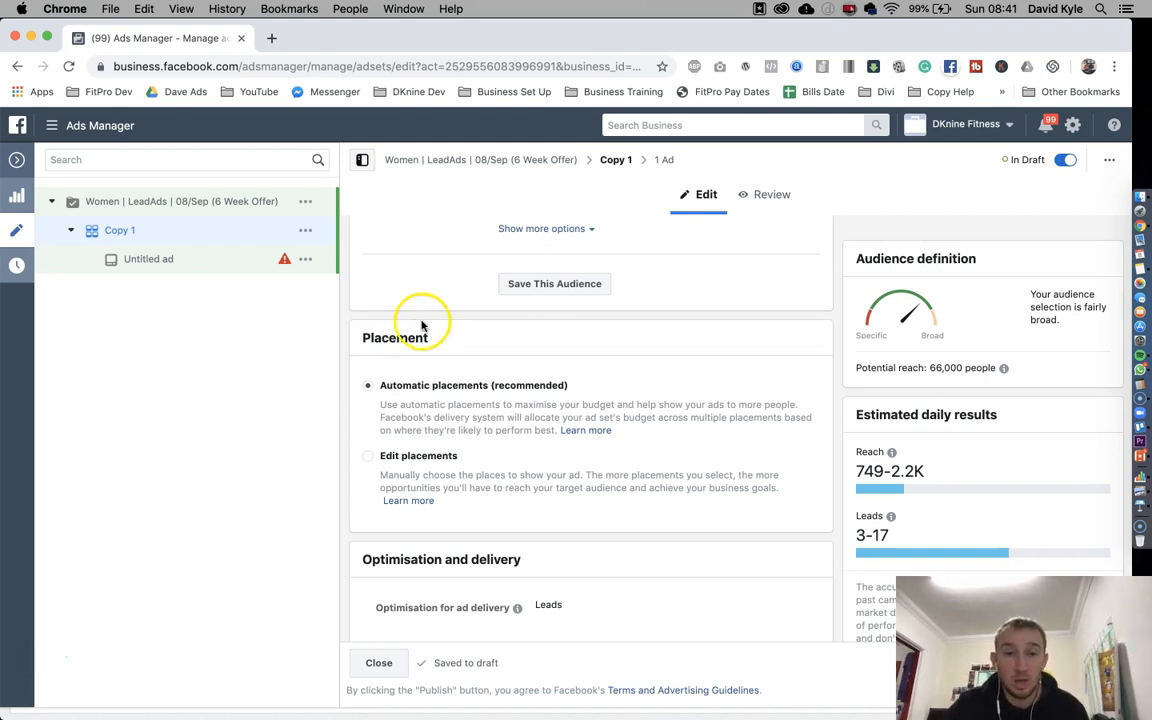
click(378, 455)
scroll(520, 415, down, 3)
scroll(525, 410, down, 3)
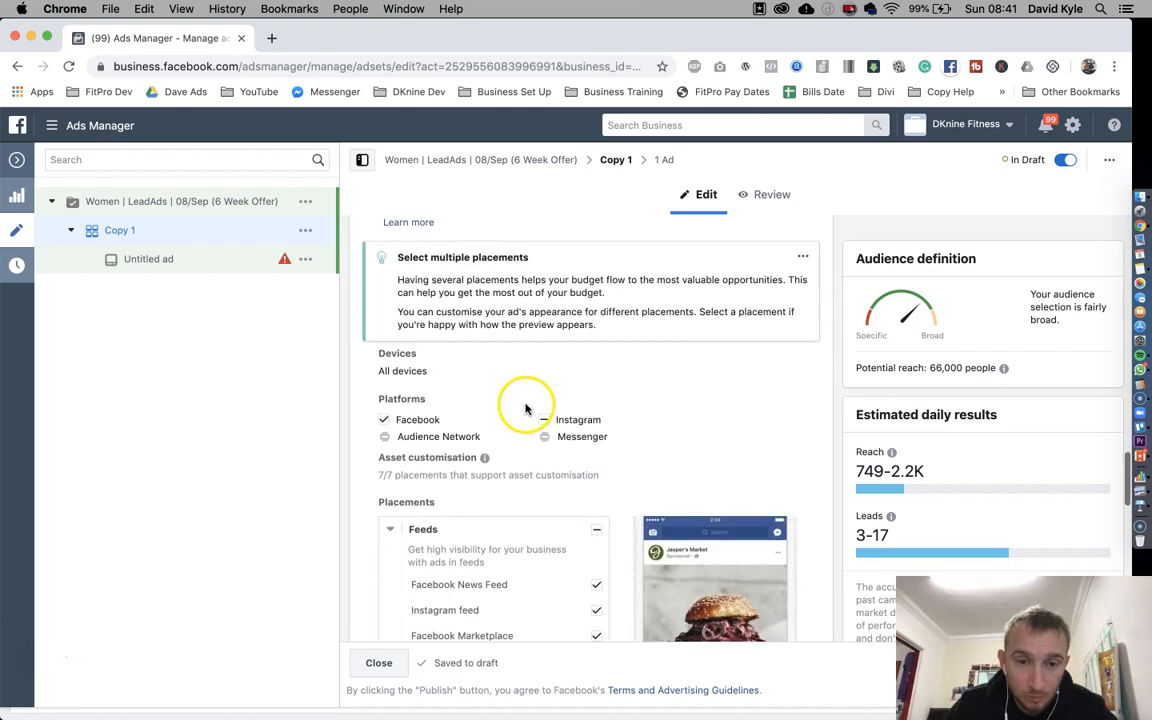
click(544, 352)
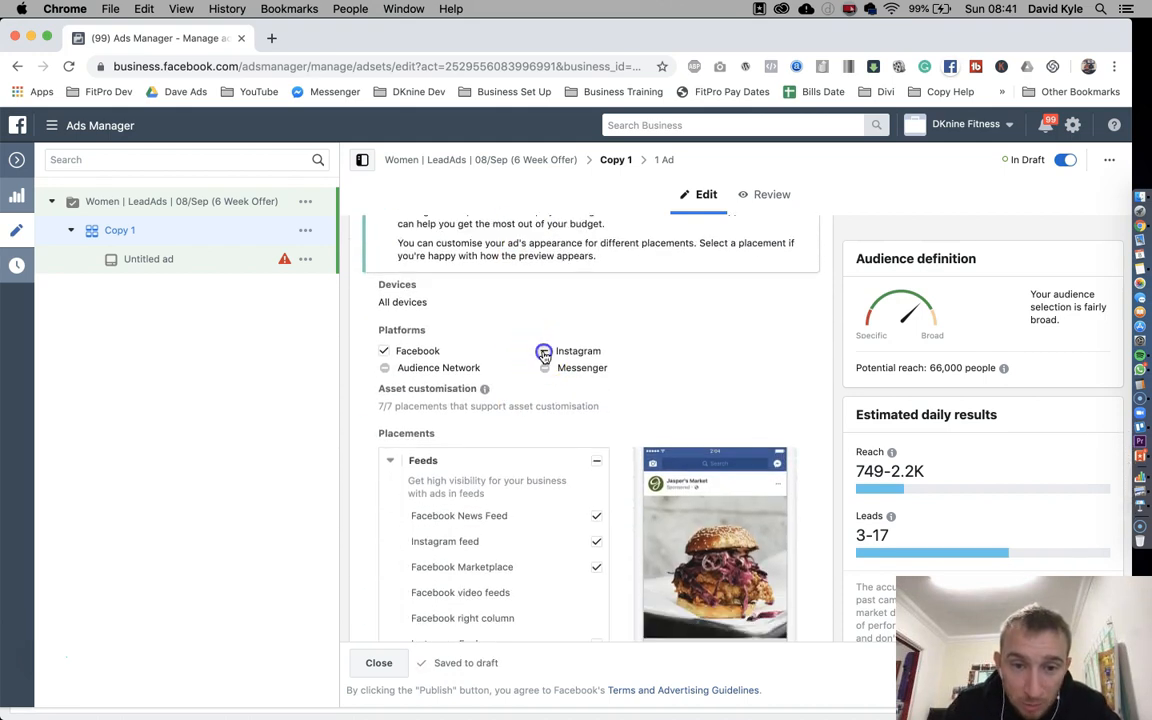
scroll(620, 387, down, 1)
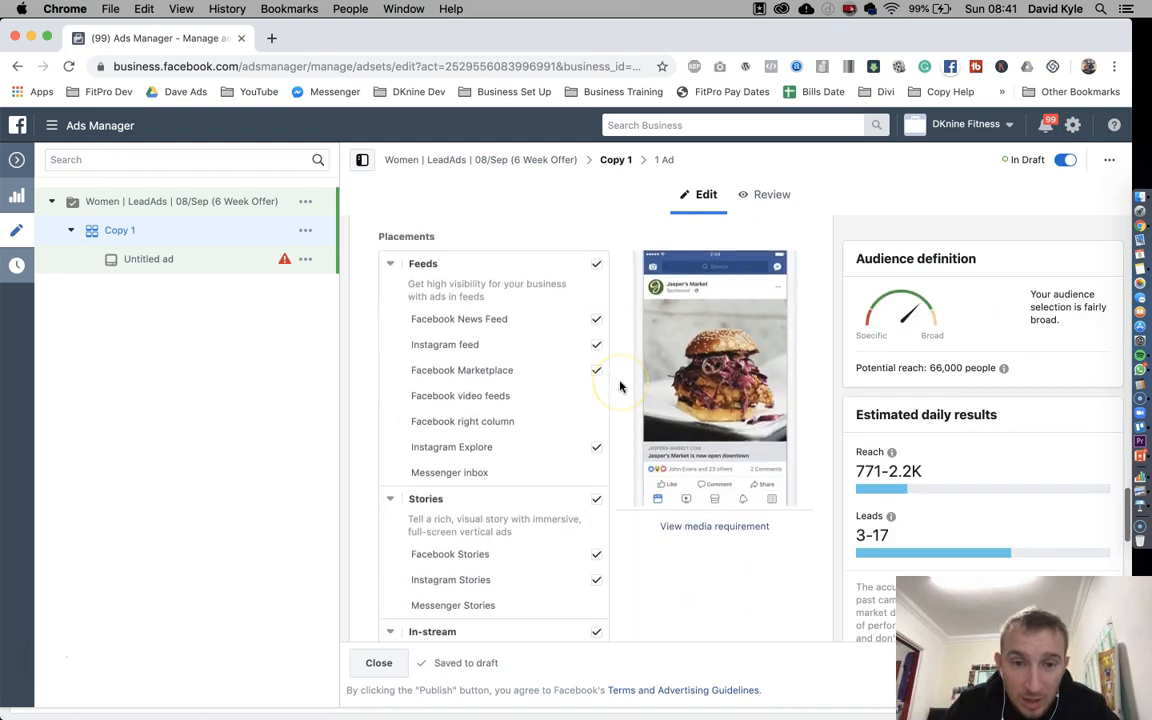
Deselect the Stories, In-stream and In-article placement groups
click(596, 499)
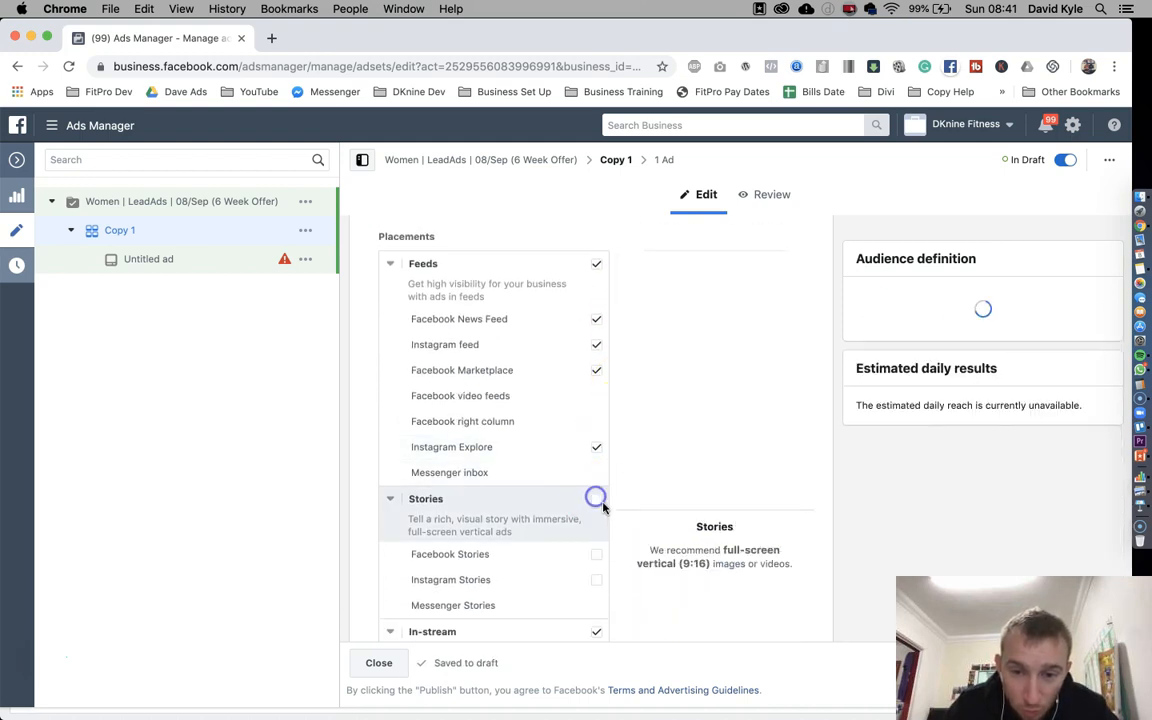
scroll(607, 495, down, 5)
click(598, 474)
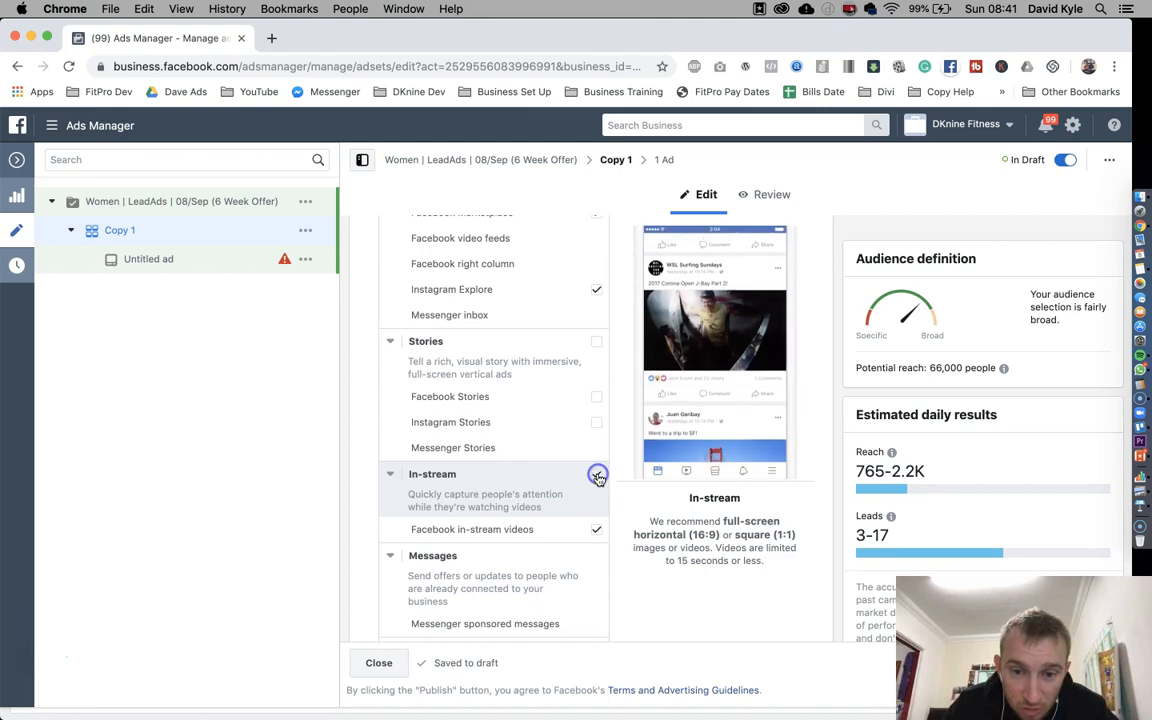
scroll(620, 470, down, 5)
click(594, 446)
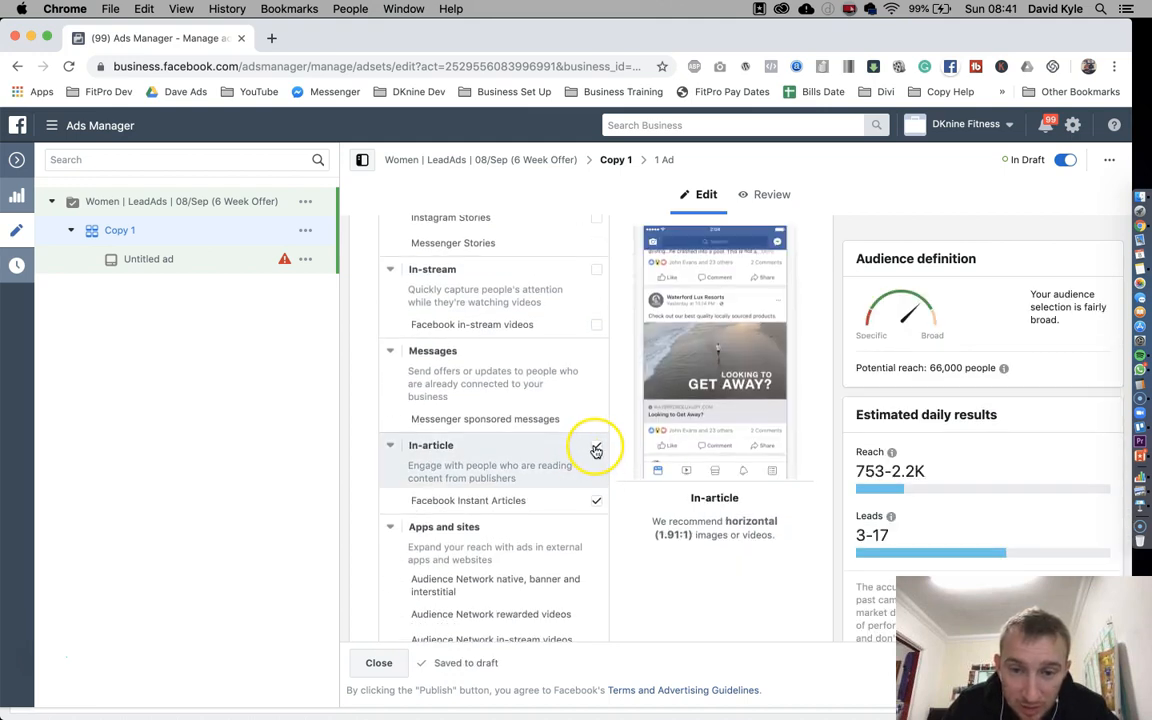
Deselect Instagram Explore, Facebook Marketplace and Instagram feed, keeping only Facebook News Feed, and check the potential reach
scroll(615, 443, down, 5)
scroll(615, 443, up, 4)
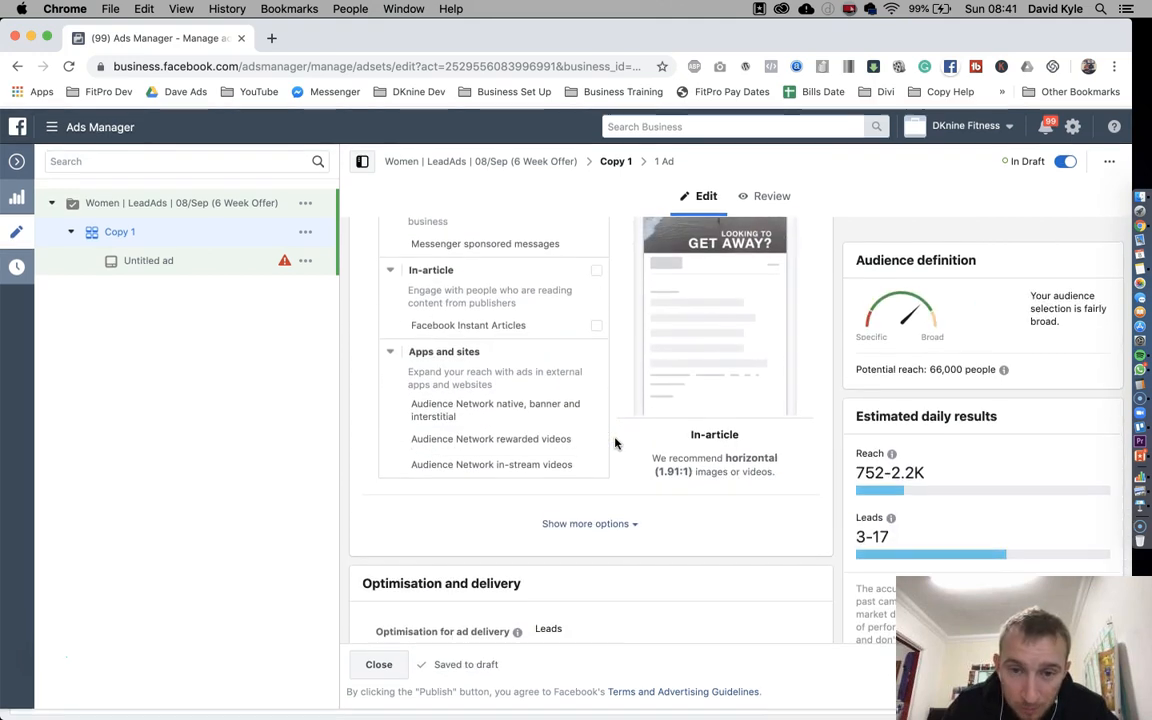
scroll(567, 444, up, 10)
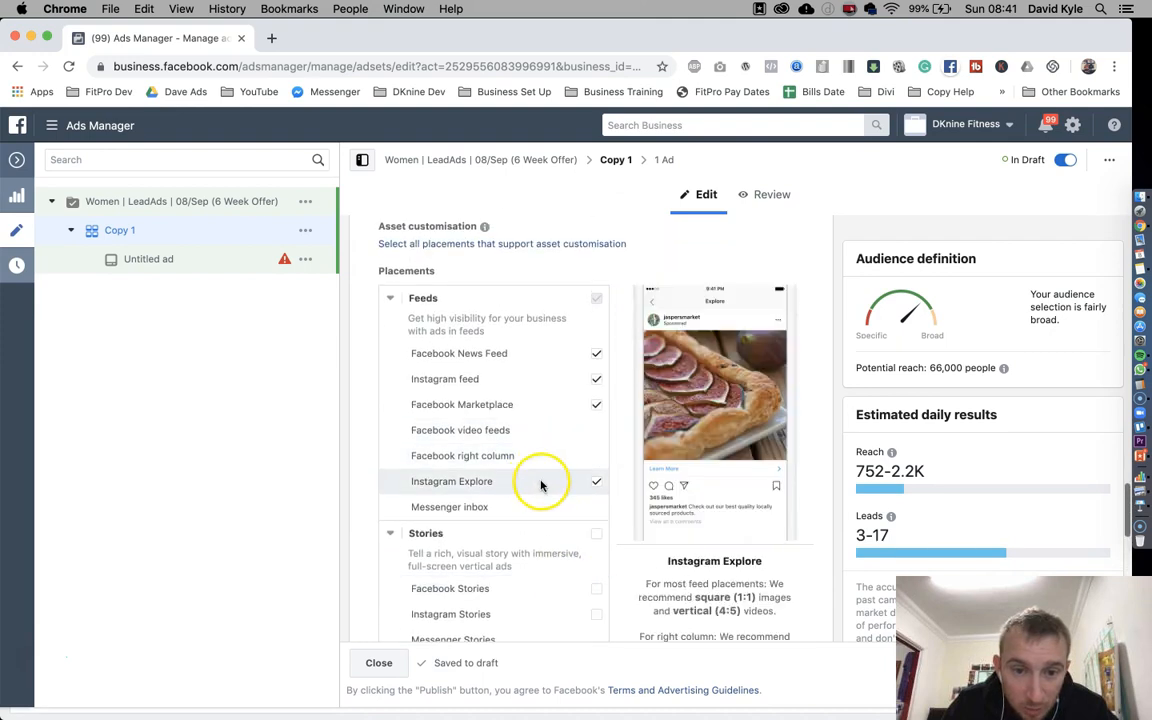
click(598, 485)
click(597, 418)
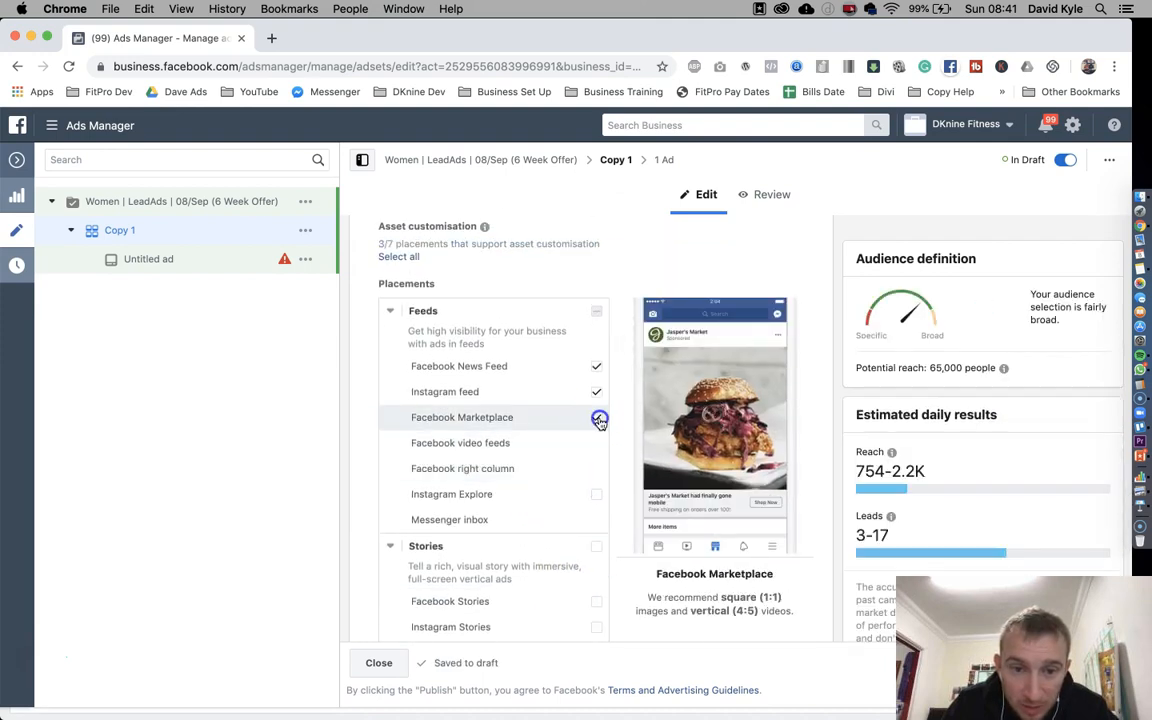
click(597, 392)
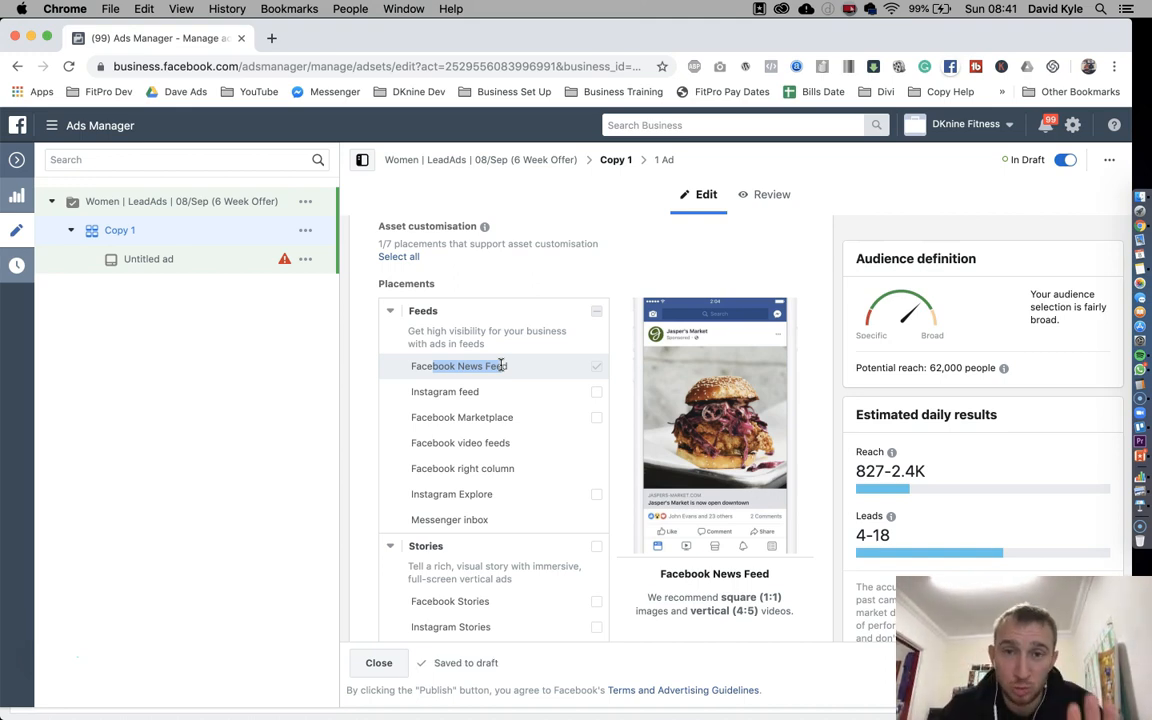
drag(912, 368, 977, 368)
click(822, 367)
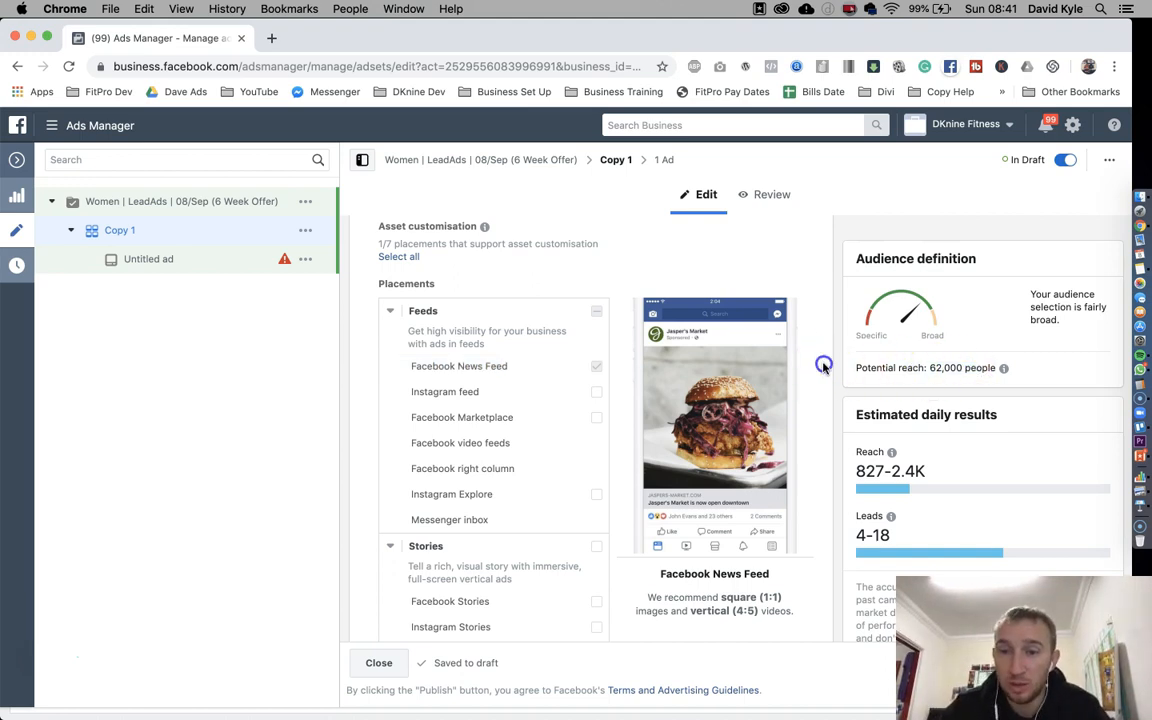
Review the ad set's delivery optimisation, page, budget and schedule, audience location, age, gender and placement settings
scroll(822, 368, down, 5)
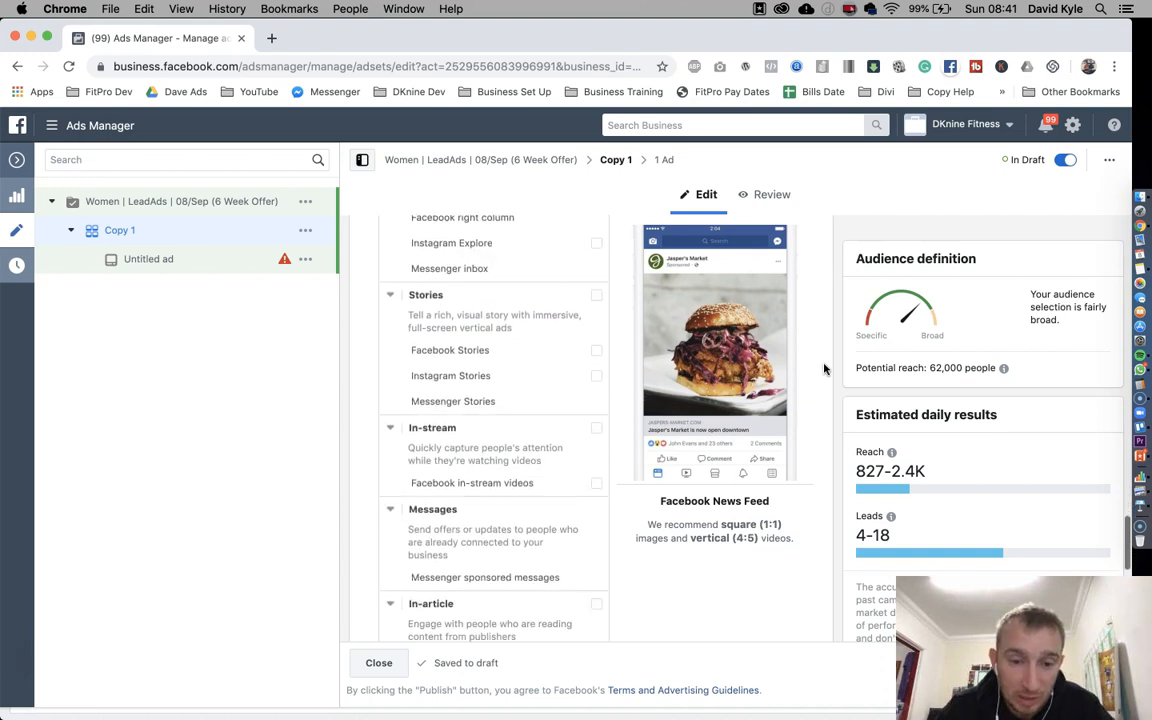
scroll(822, 368, down, 5)
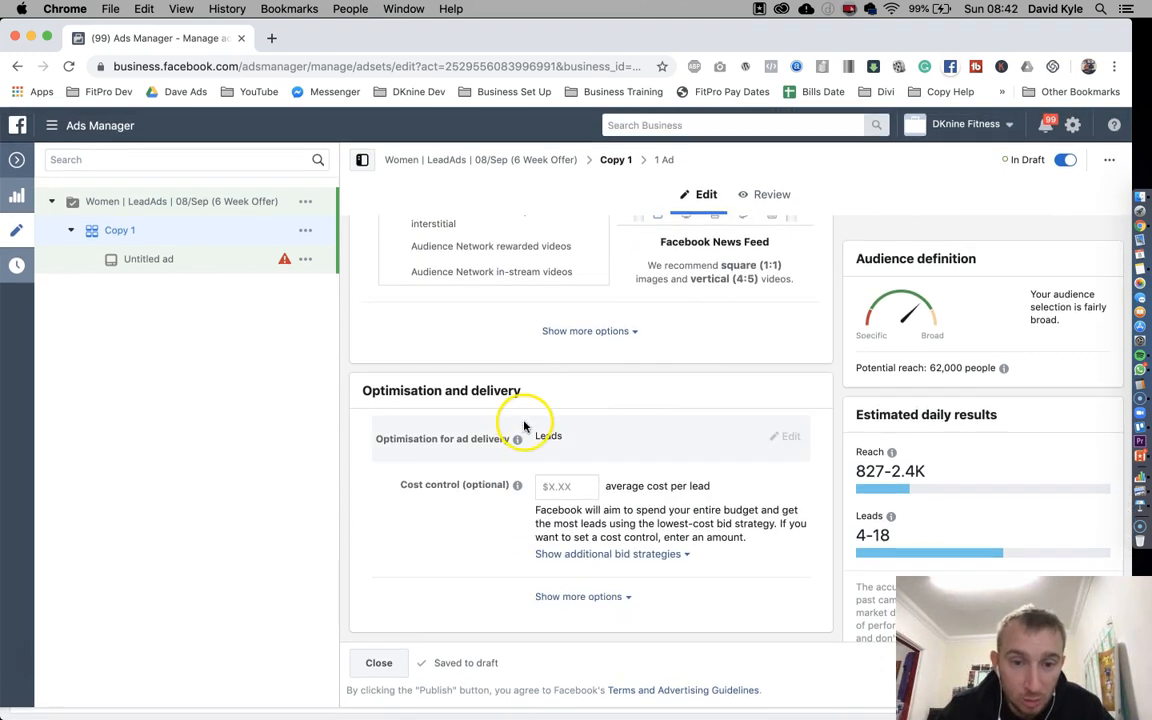
scroll(678, 468, up, 15)
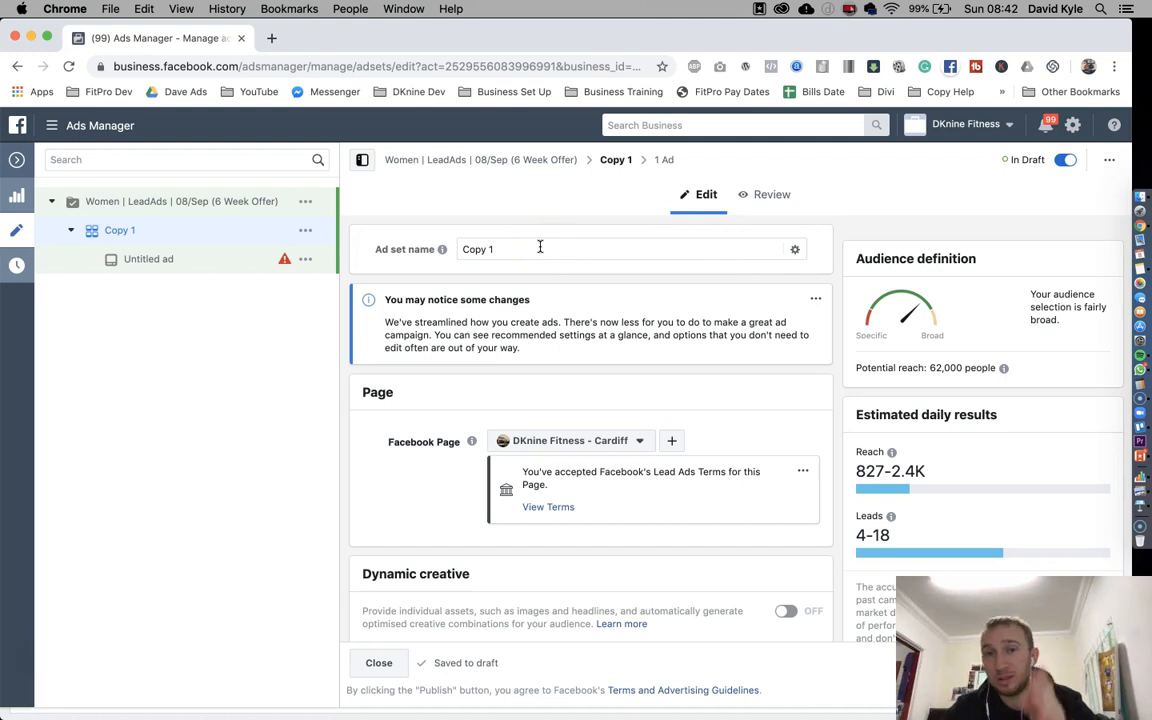
scroll(753, 309, down, 2)
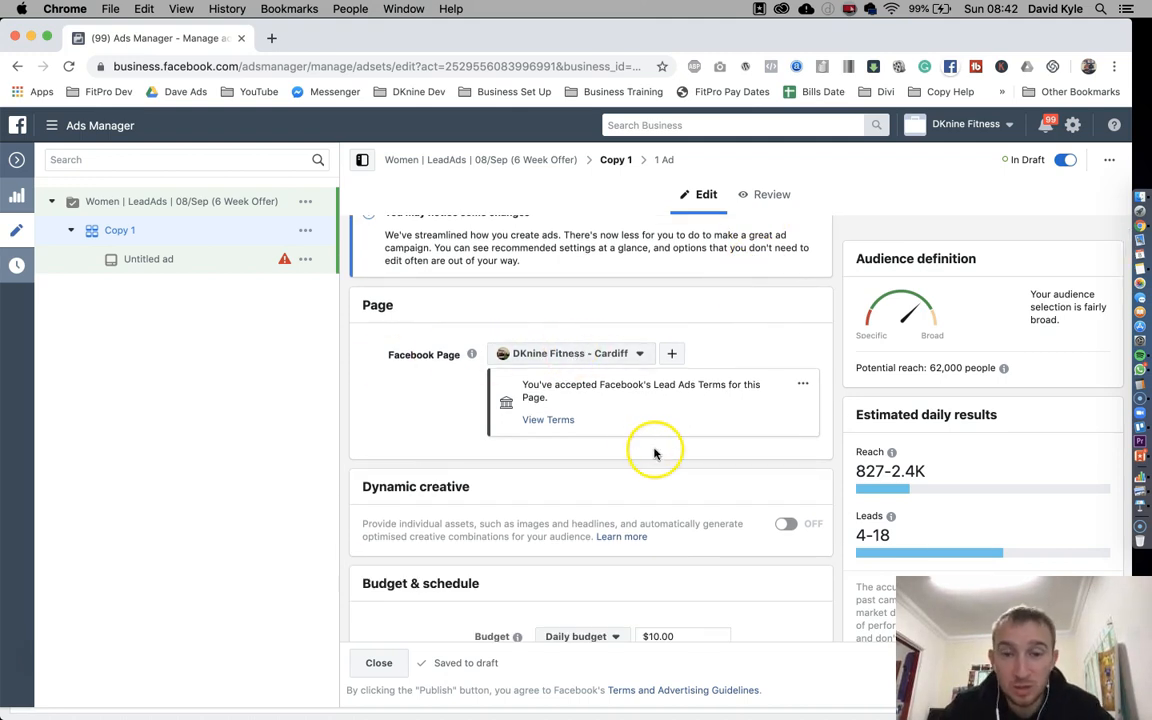
scroll(655, 425, down, 5)
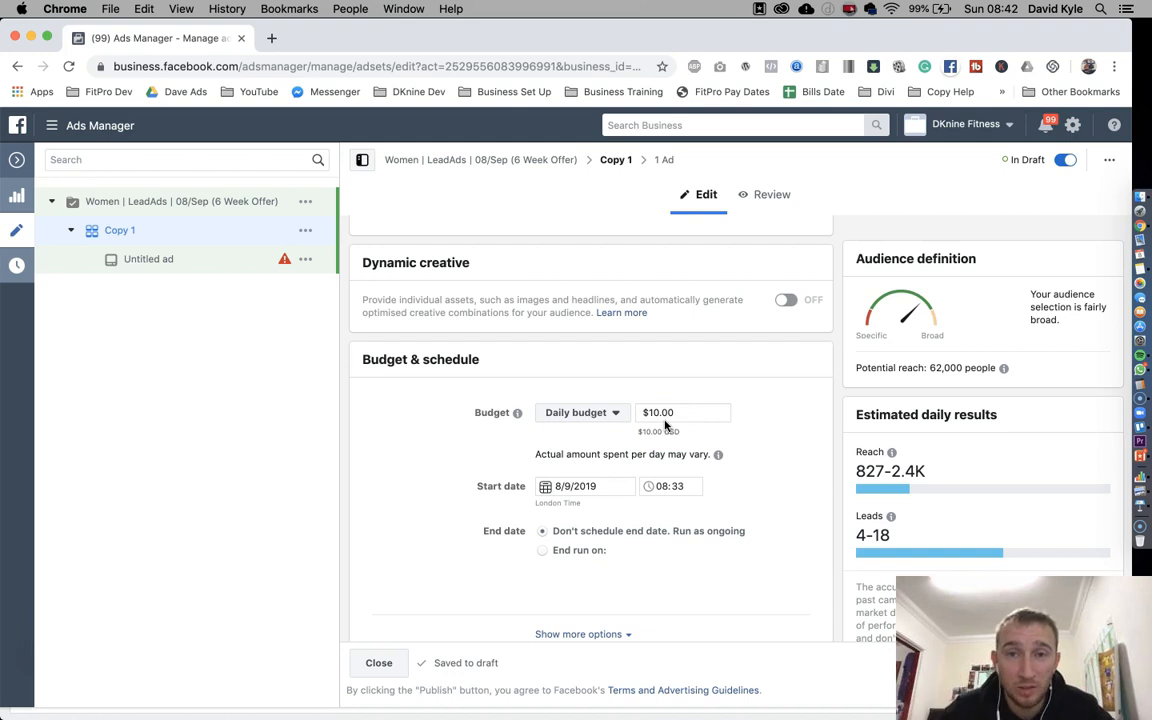
scroll(792, 399, down, 10)
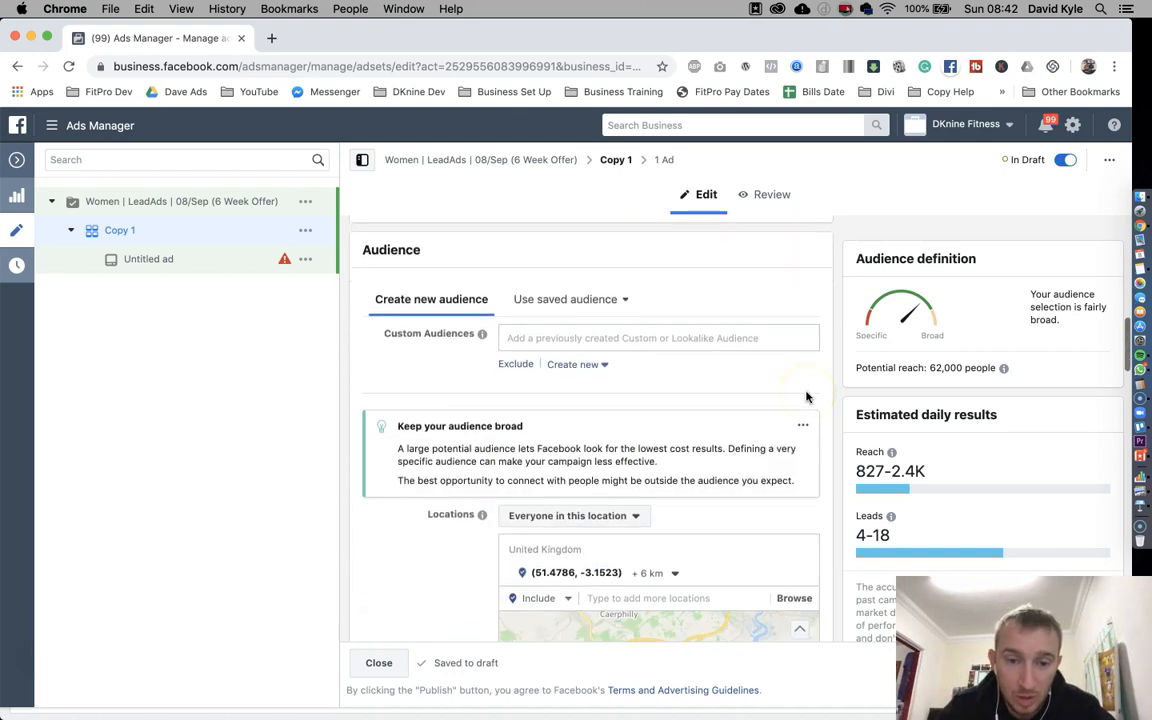
scroll(810, 398, down, 2)
scroll(780, 390, up, 1)
scroll(382, 435, down, 4)
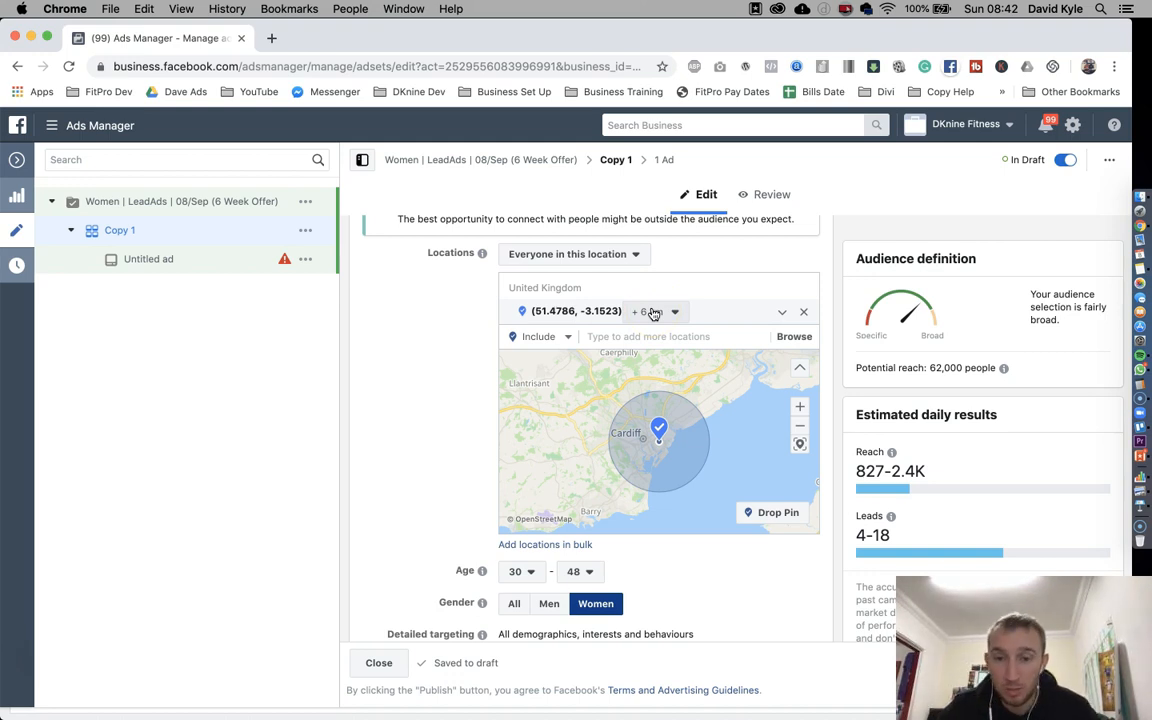
scroll(474, 355, down, 3)
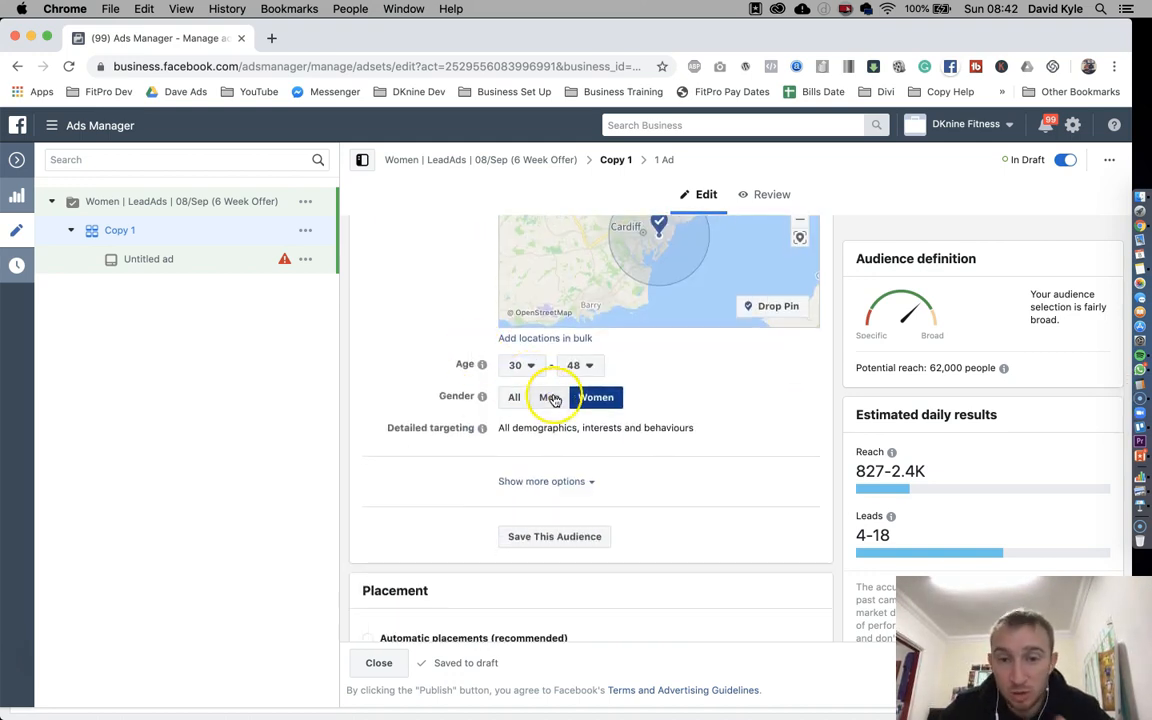
scroll(442, 412, down, 5)
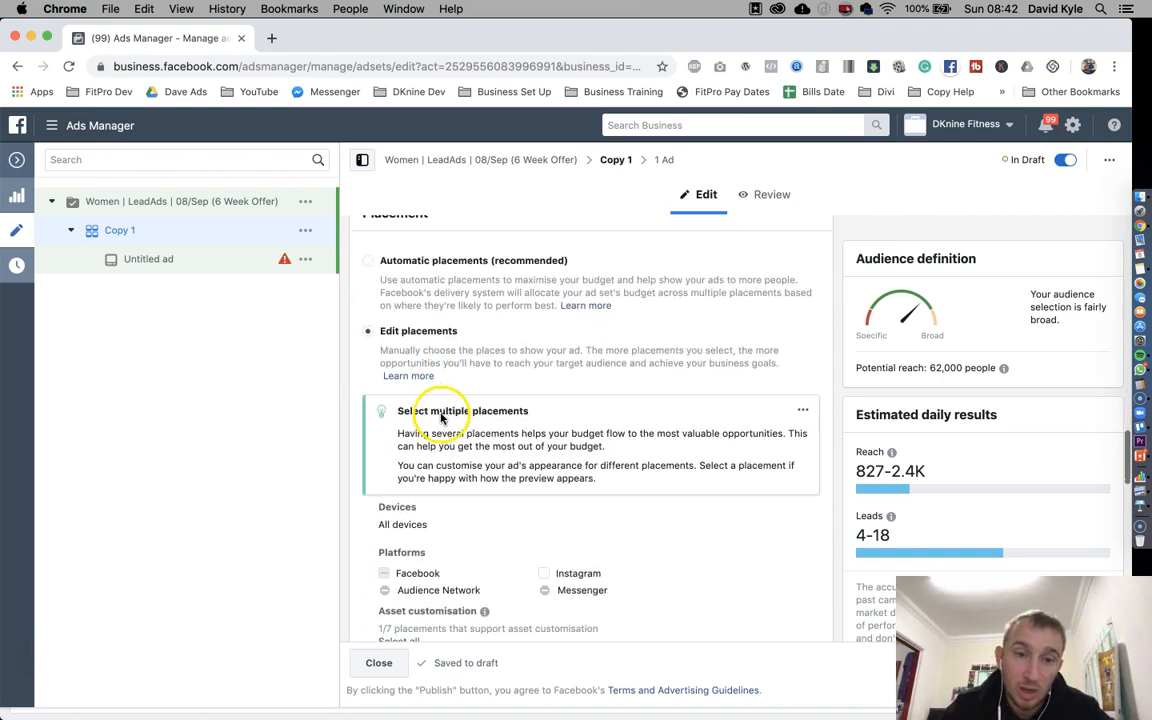
Restrict the ad set's devices to Mobile by excluding Desktop from the placement settings
scroll(390, 335, down, 3)
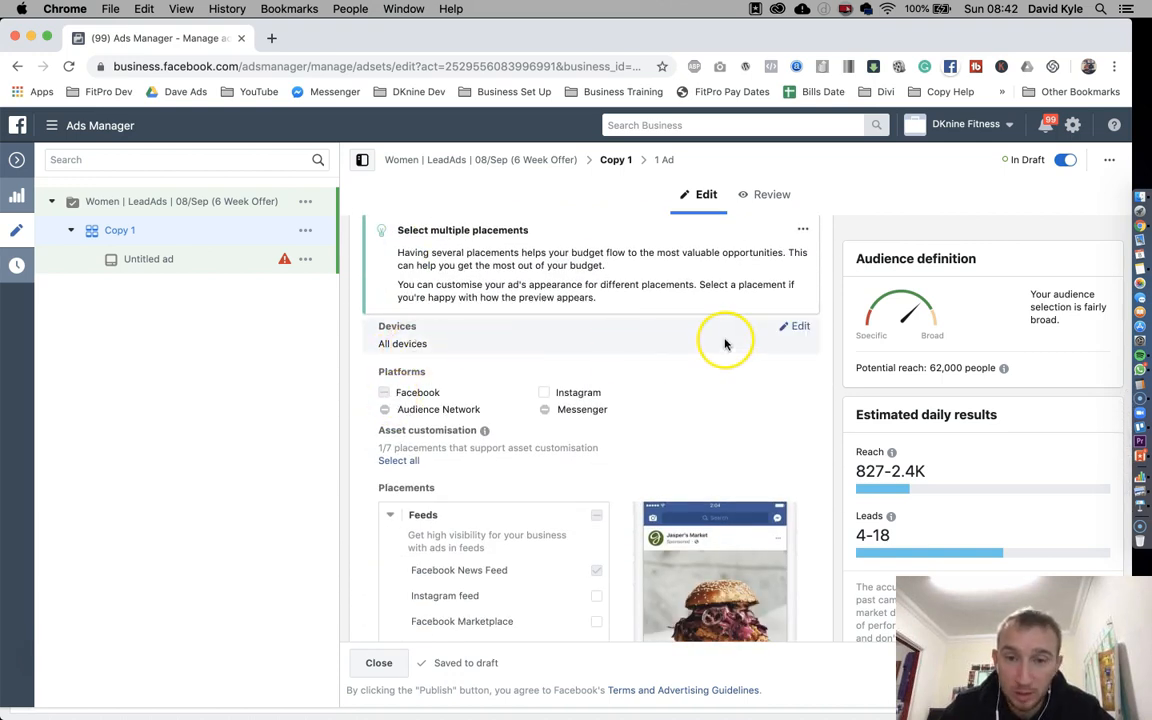
scroll(393, 345, up, 1)
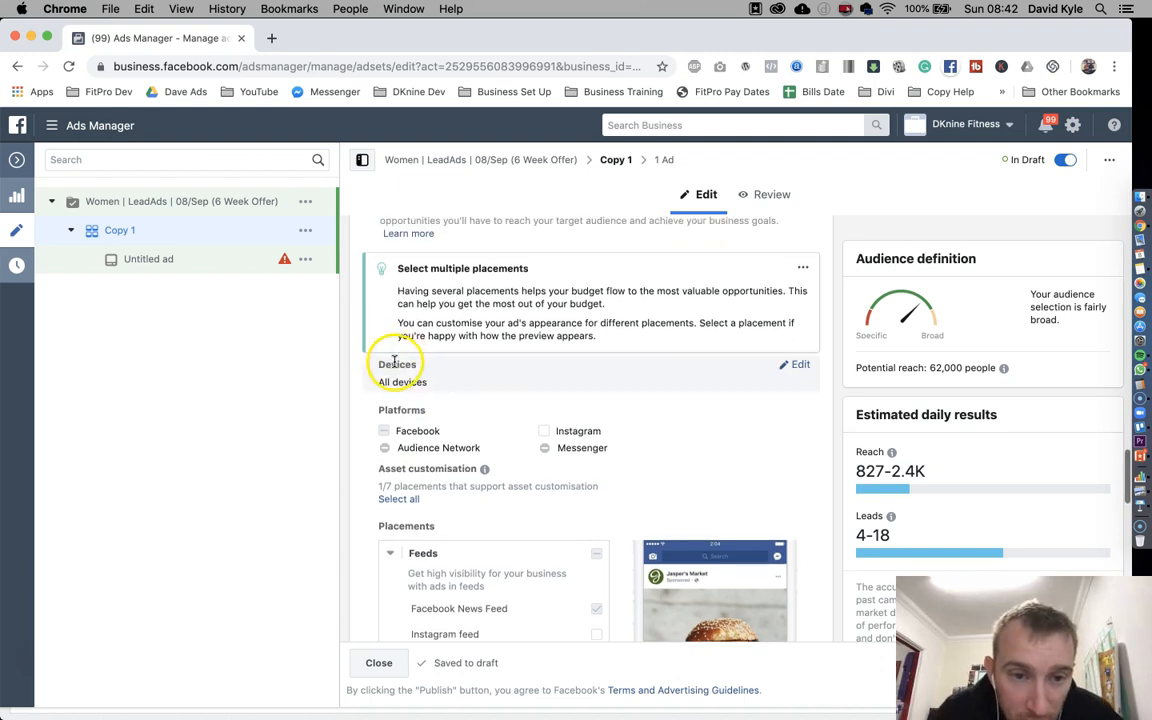
click(797, 365)
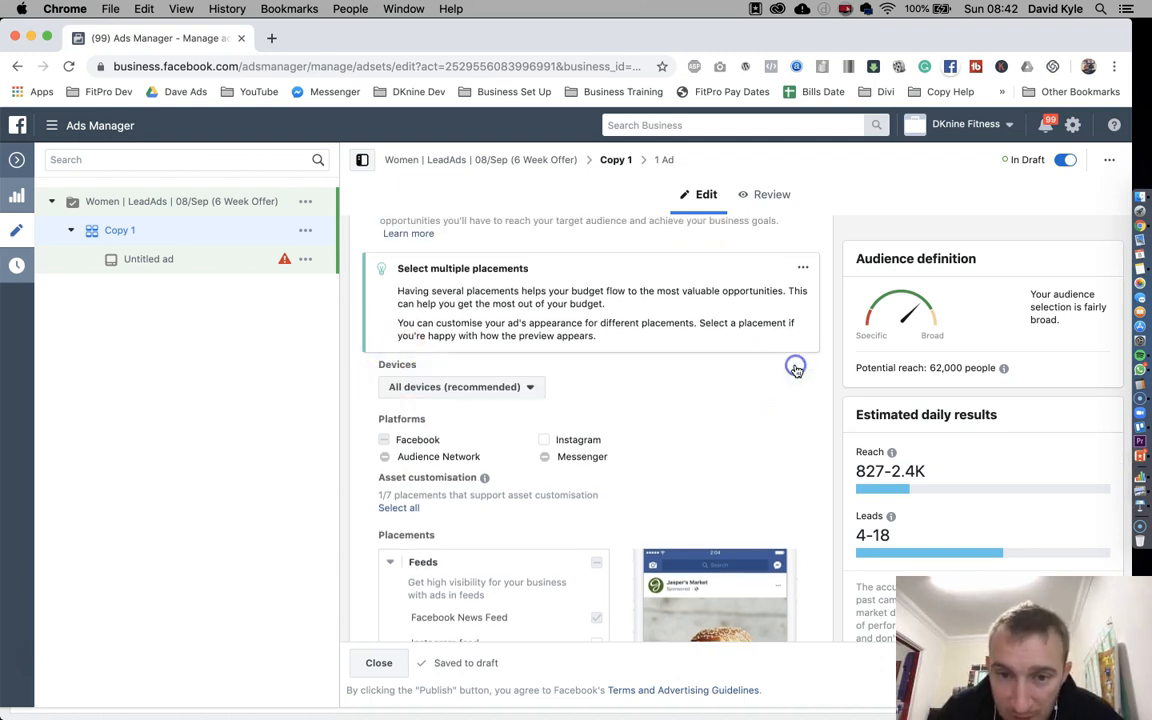
click(485, 390)
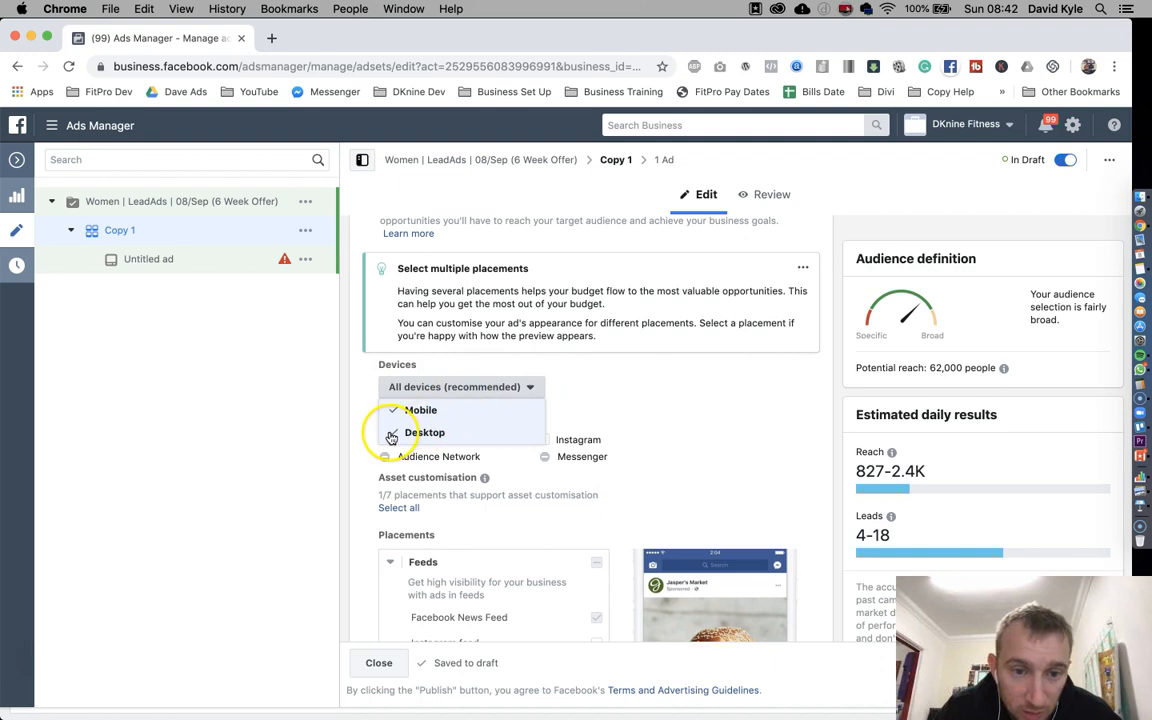
click(632, 405)
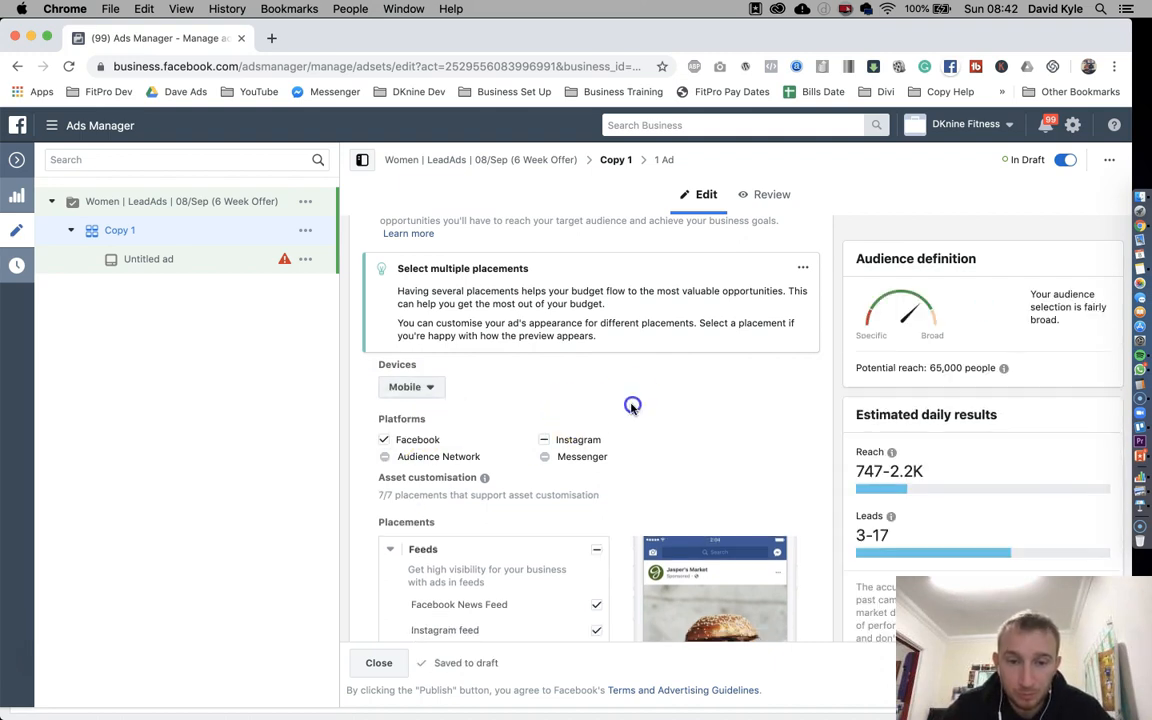
Deselect the Instagram platform and the Facebook Marketplace placement, keeping Facebook News Feed selected in Feeds
click(544, 439)
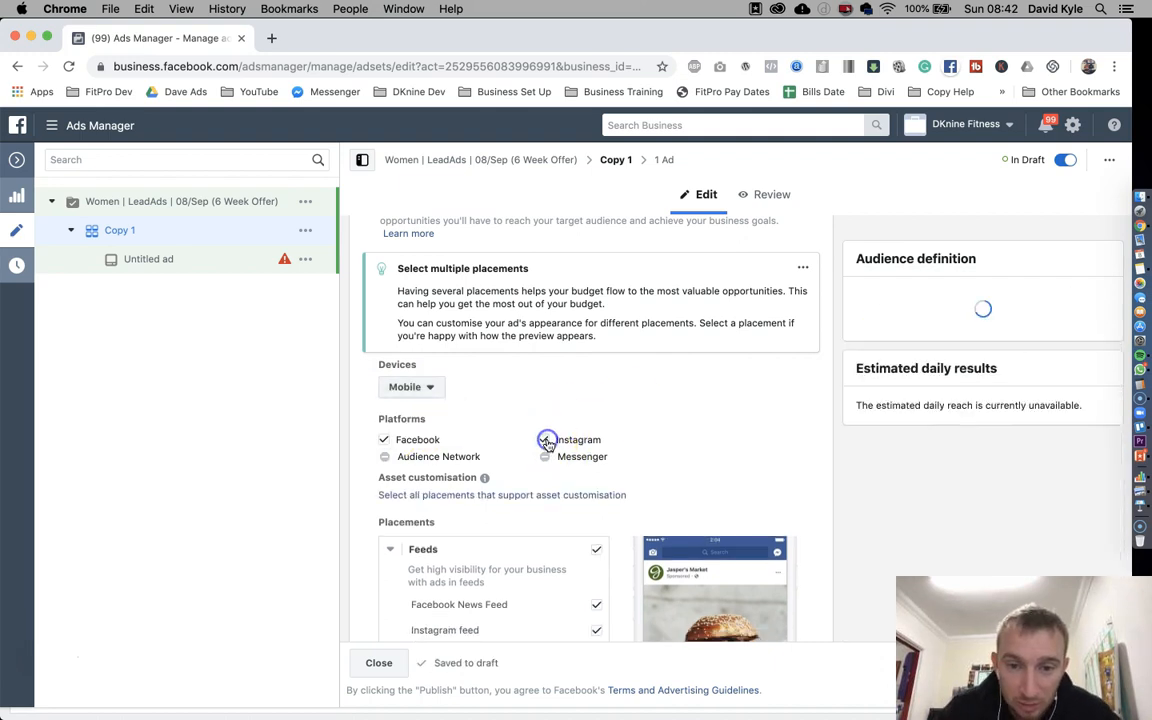
scroll(600, 416, down, 1)
click(544, 416)
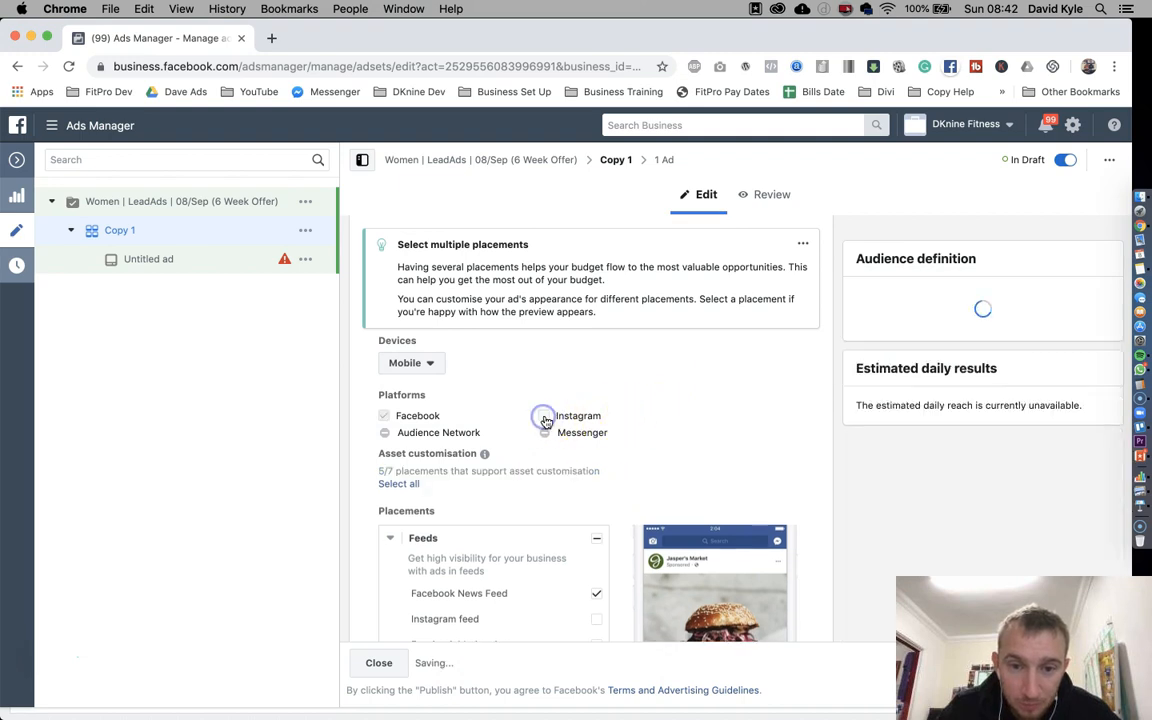
scroll(600, 412, down, 3)
scroll(620, 410, down, 1)
click(596, 406)
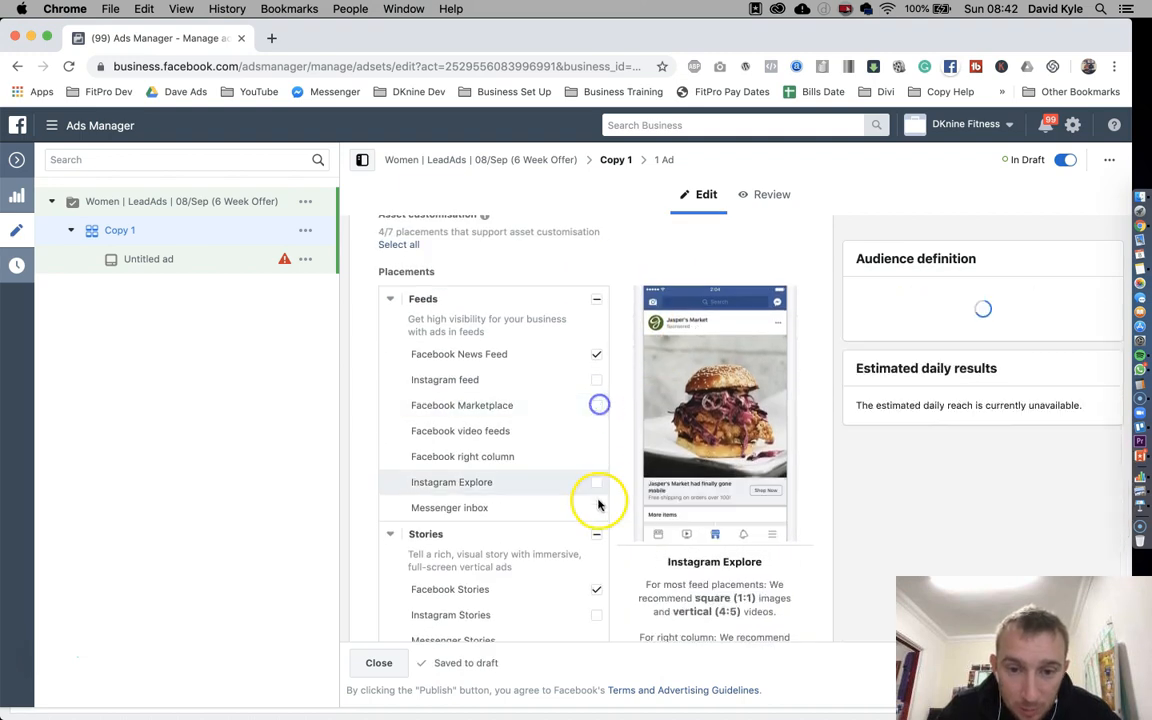
Turn off the Stories, In-stream and In-article placement groups for the mobile-only ad set
click(597, 535)
click(597, 535)
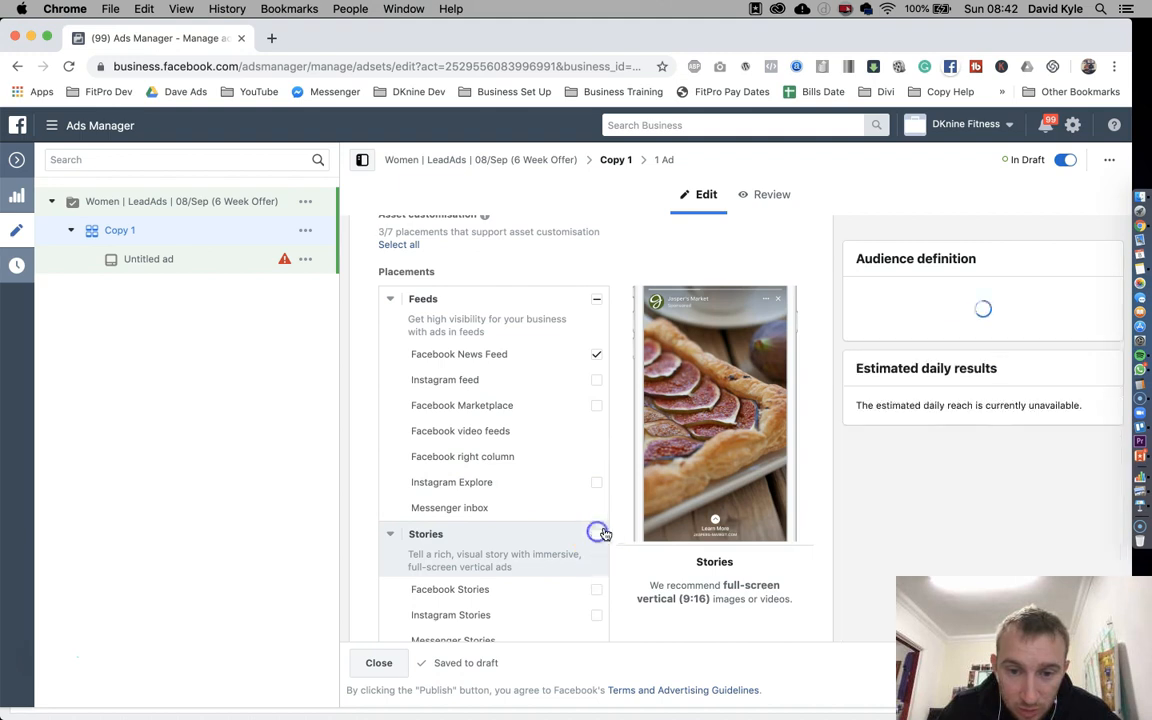
scroll(620, 520, down, 2)
scroll(615, 495, down, 1)
click(596, 436)
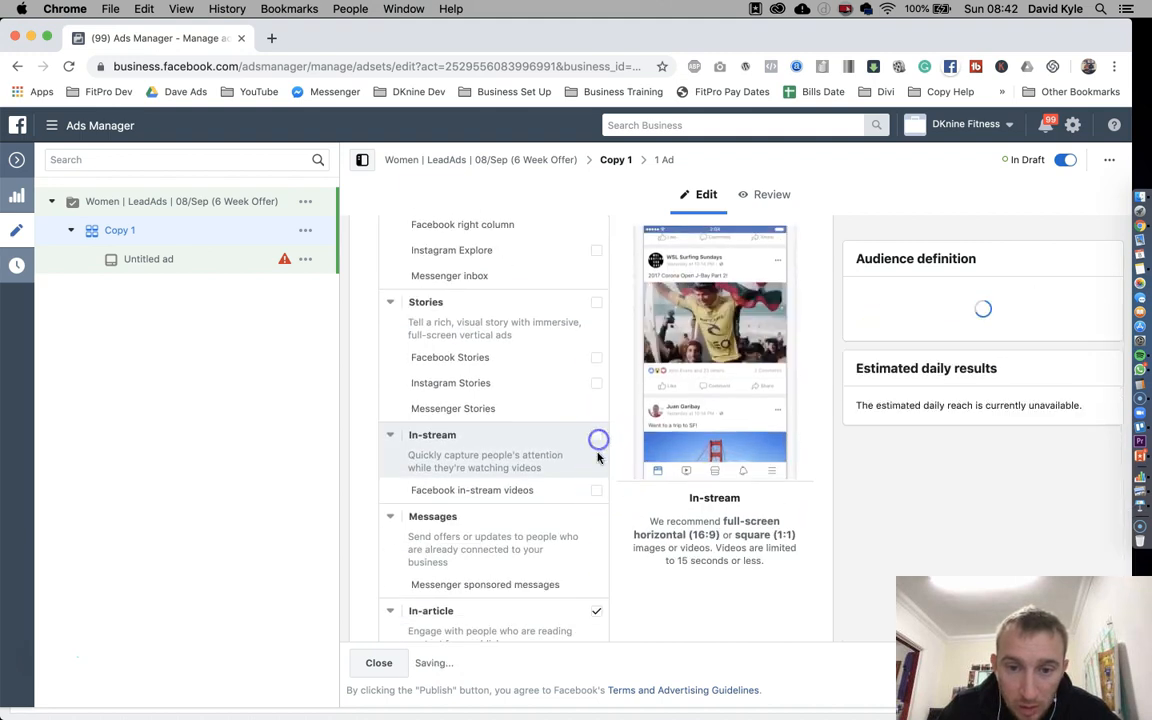
click(597, 609)
scroll(625, 561, down, 4)
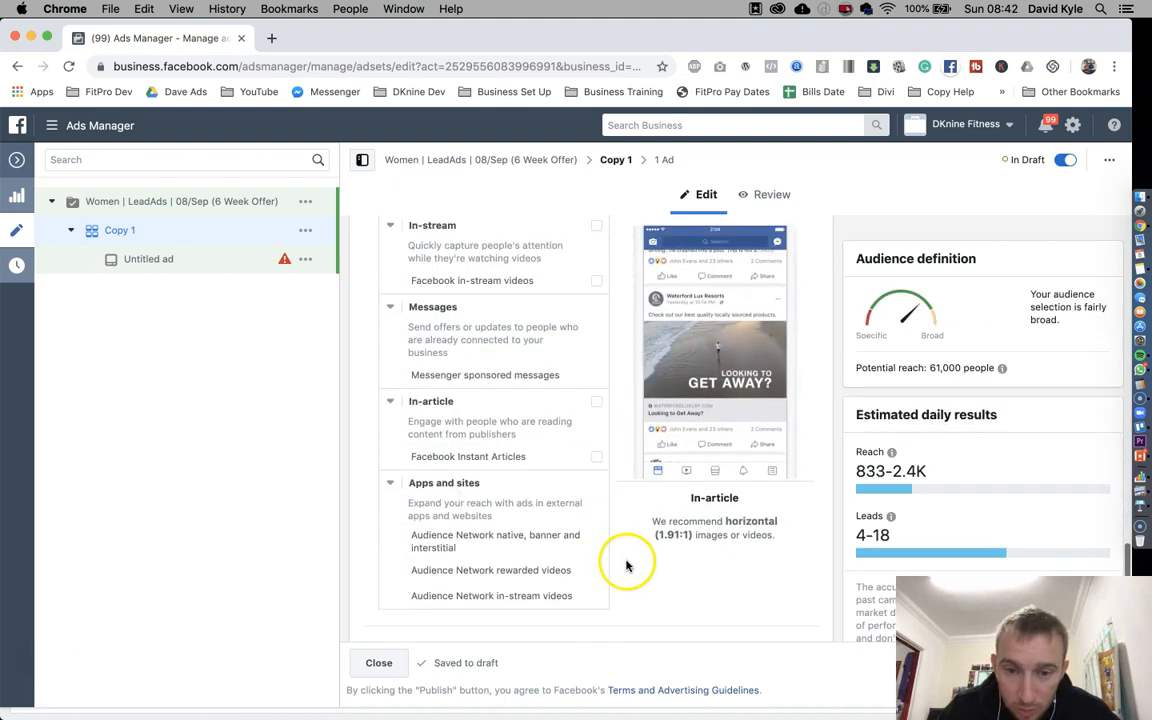
Review the mobile placement selection, the potential reach and the optimisation and delivery settings of the ad set
scroll(625, 565, up, 6)
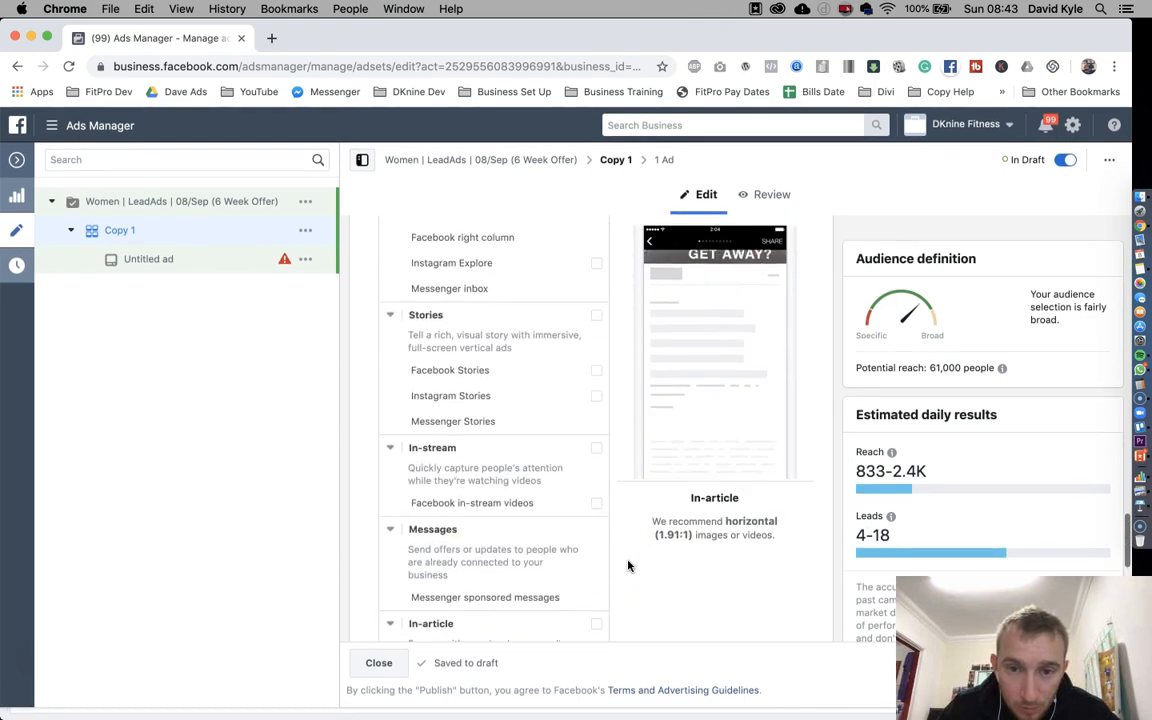
scroll(613, 561, up, 1)
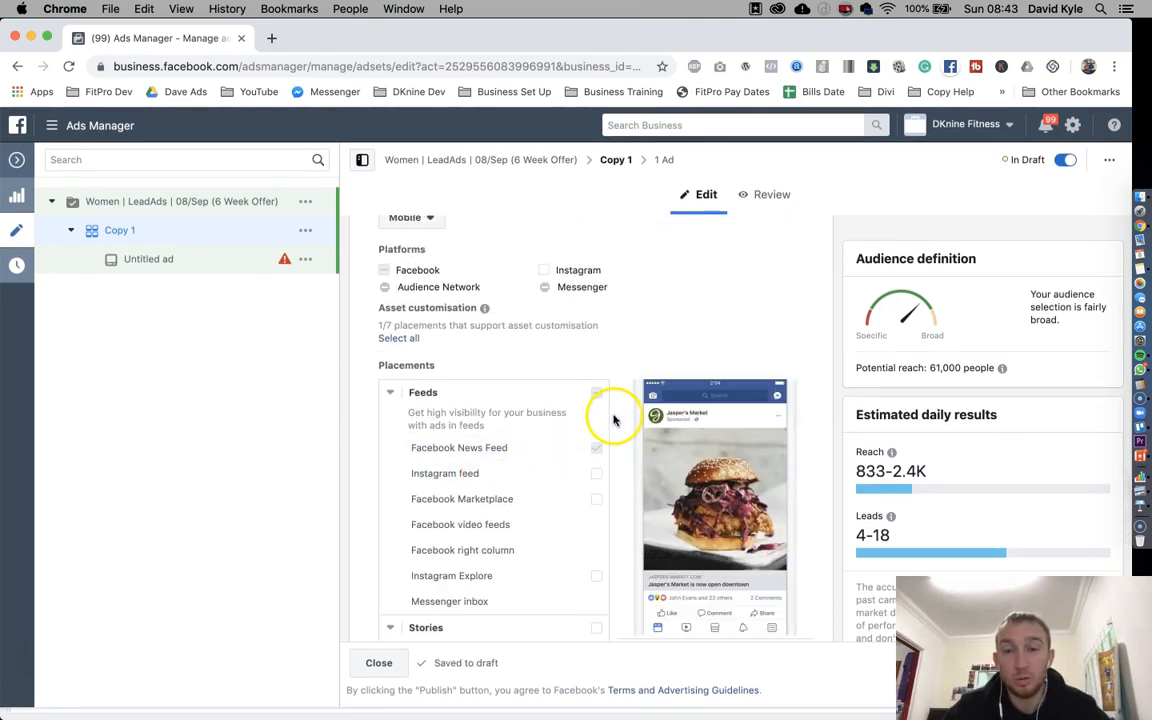
scroll(613, 420, up, 3)
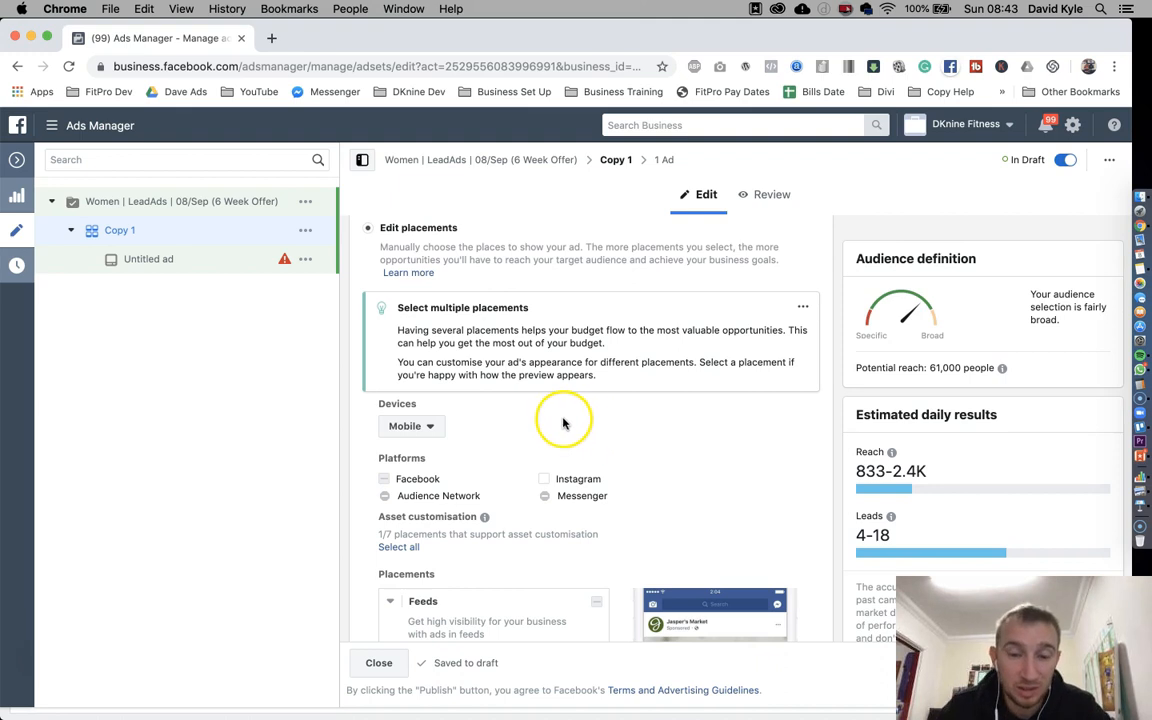
scroll(616, 421, down, 5)
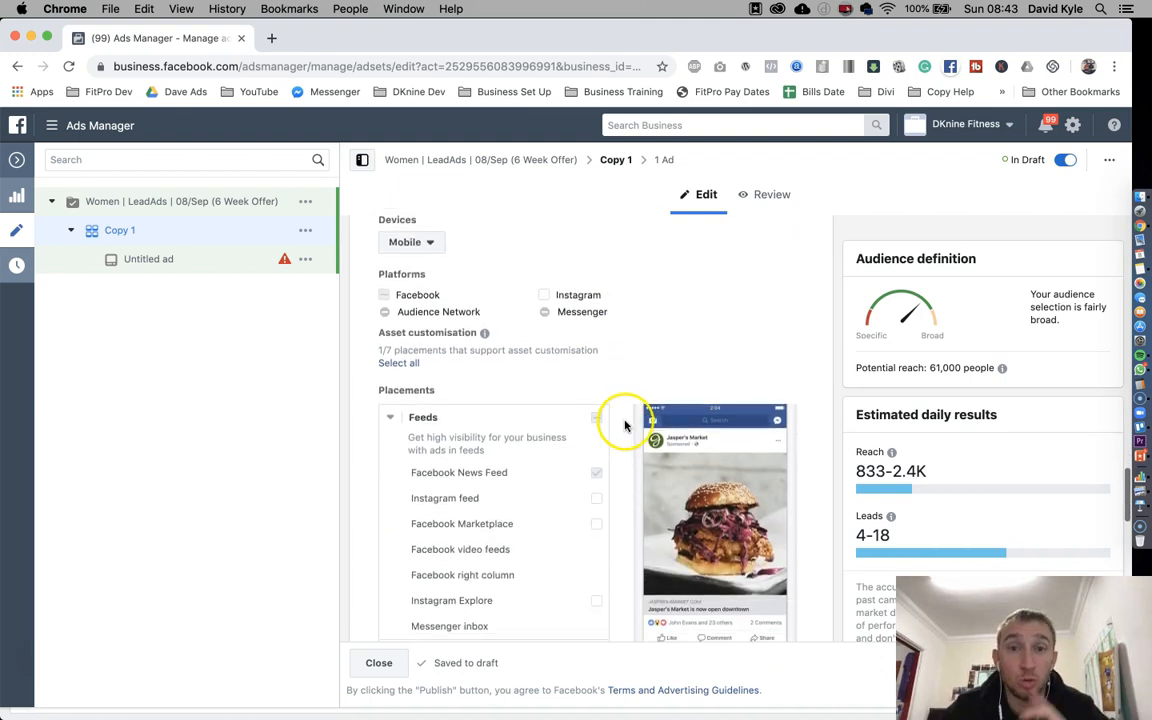
scroll(624, 426, down, 15)
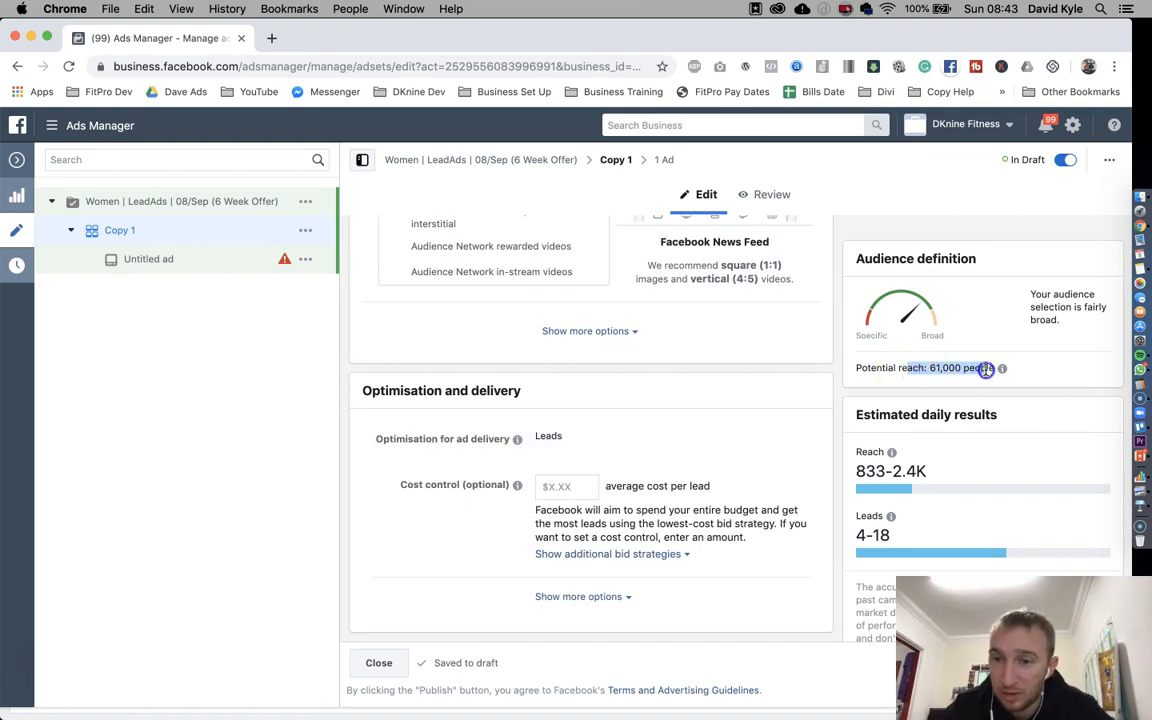
click(825, 376)
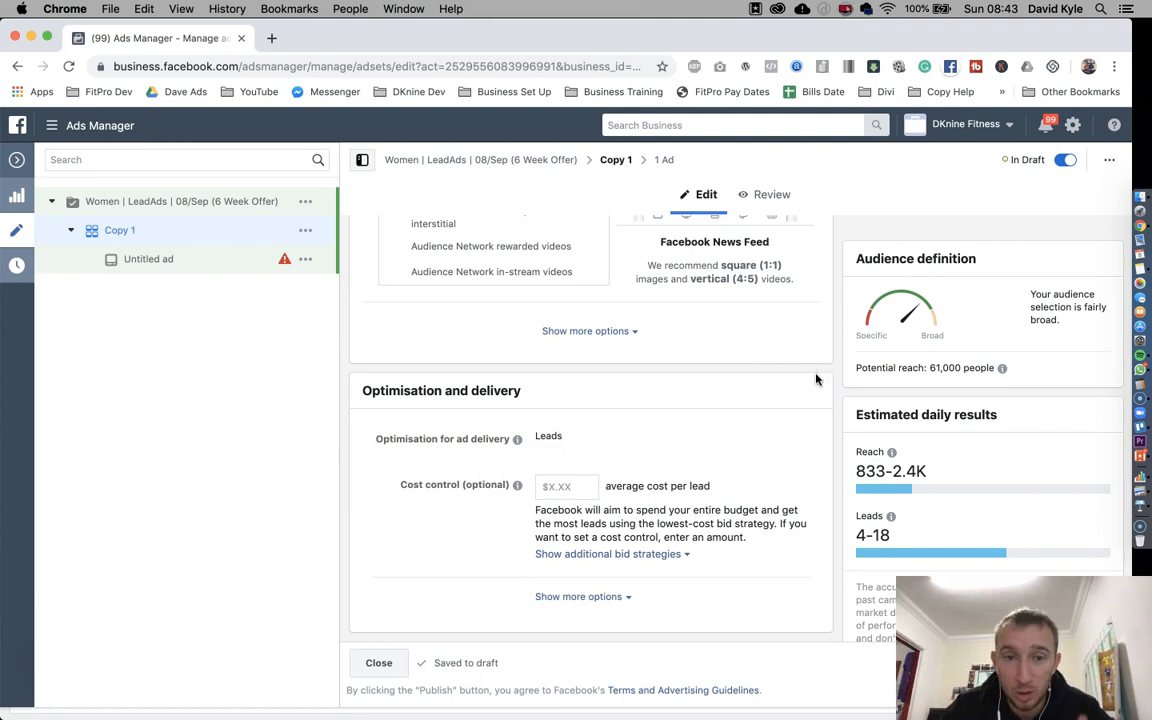
scroll(816, 379, up, 20)
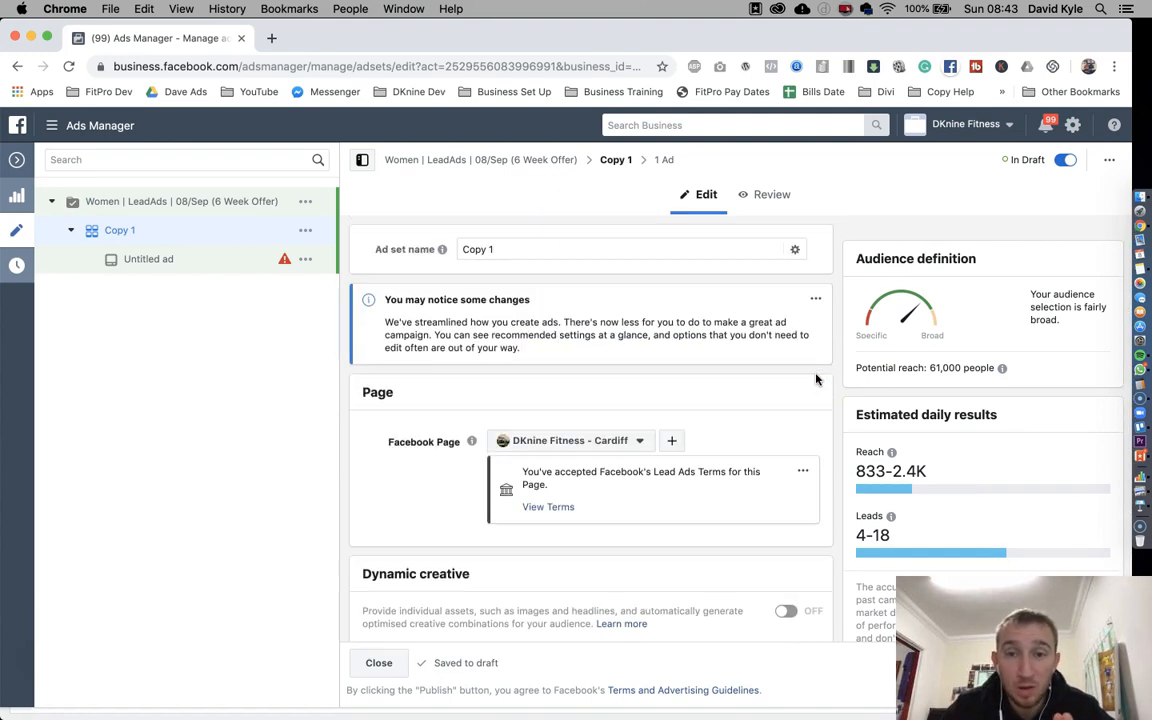
Leave the ad set editor and list the ads belonging to the Copy 1 ad set
click(18, 163)
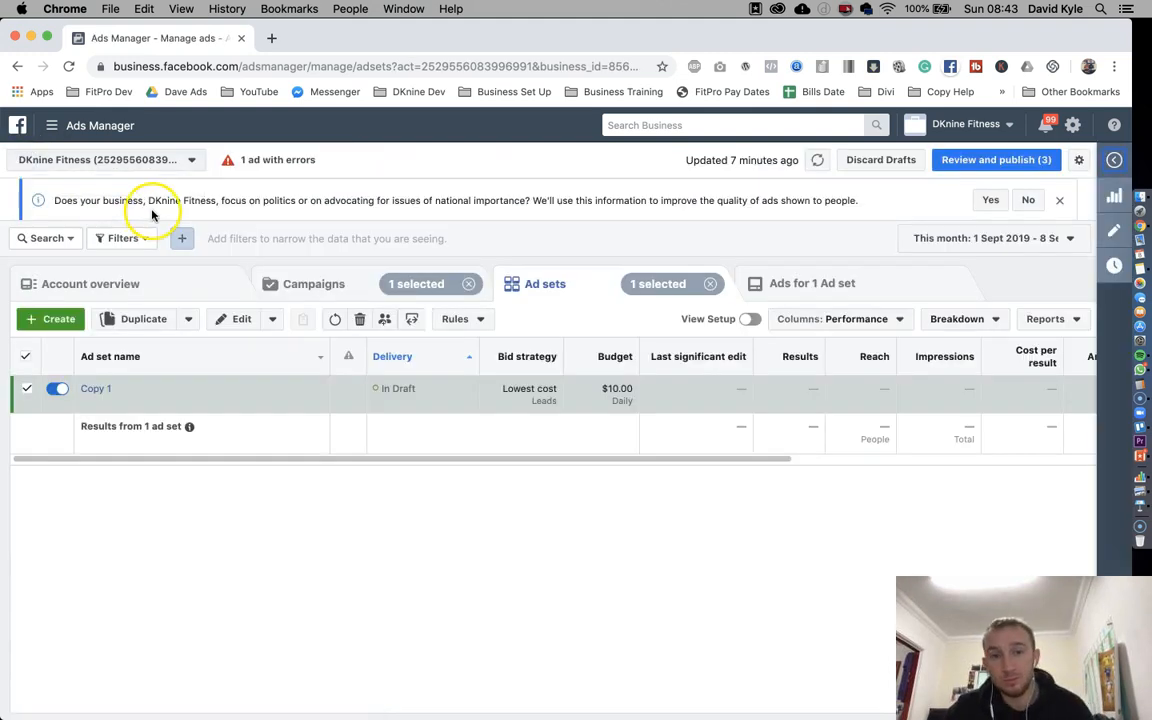
click(27, 389)
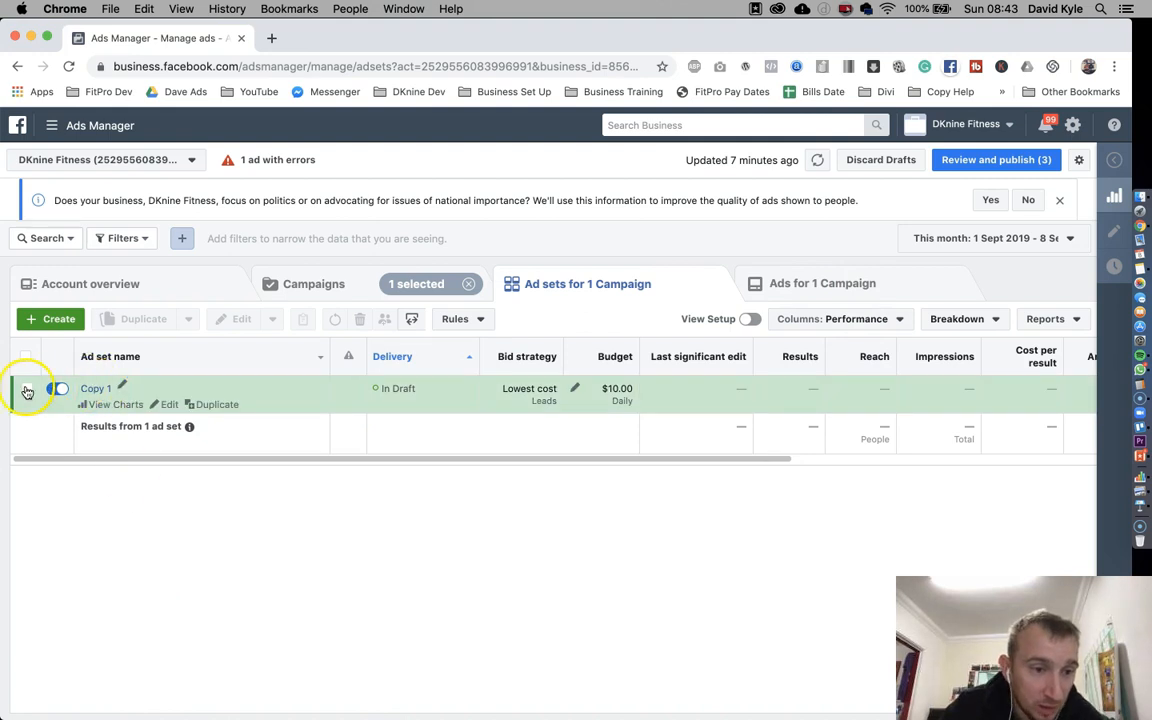
click(27, 390)
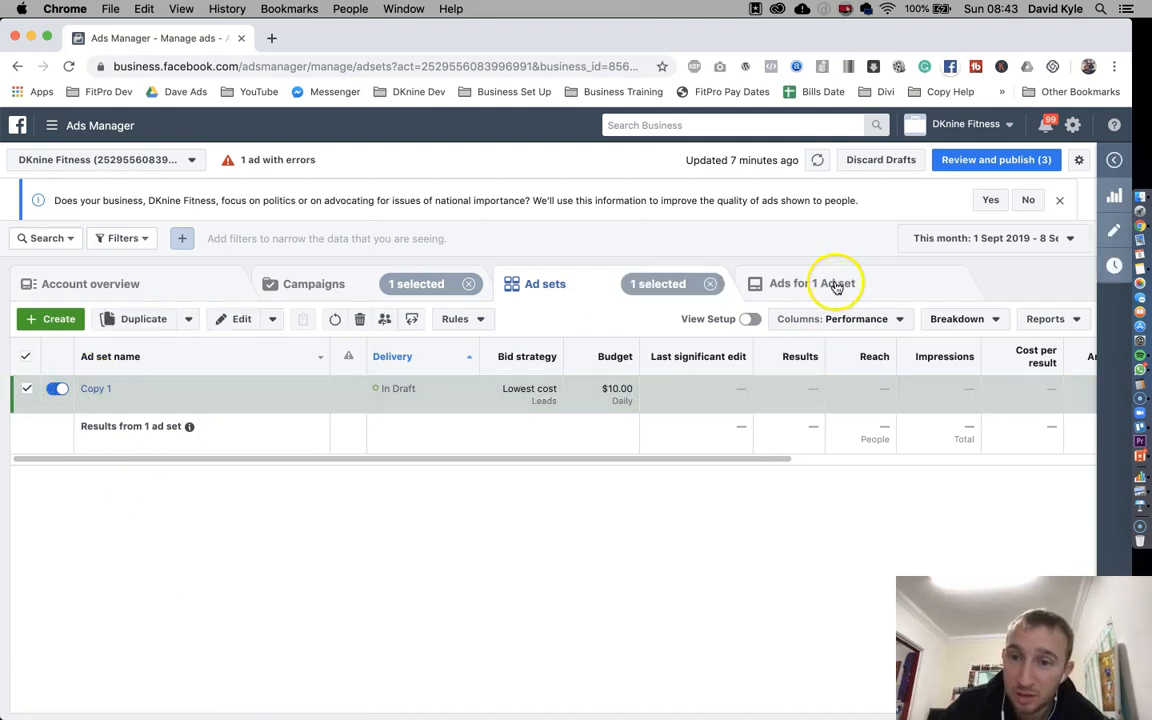
click(93, 390)
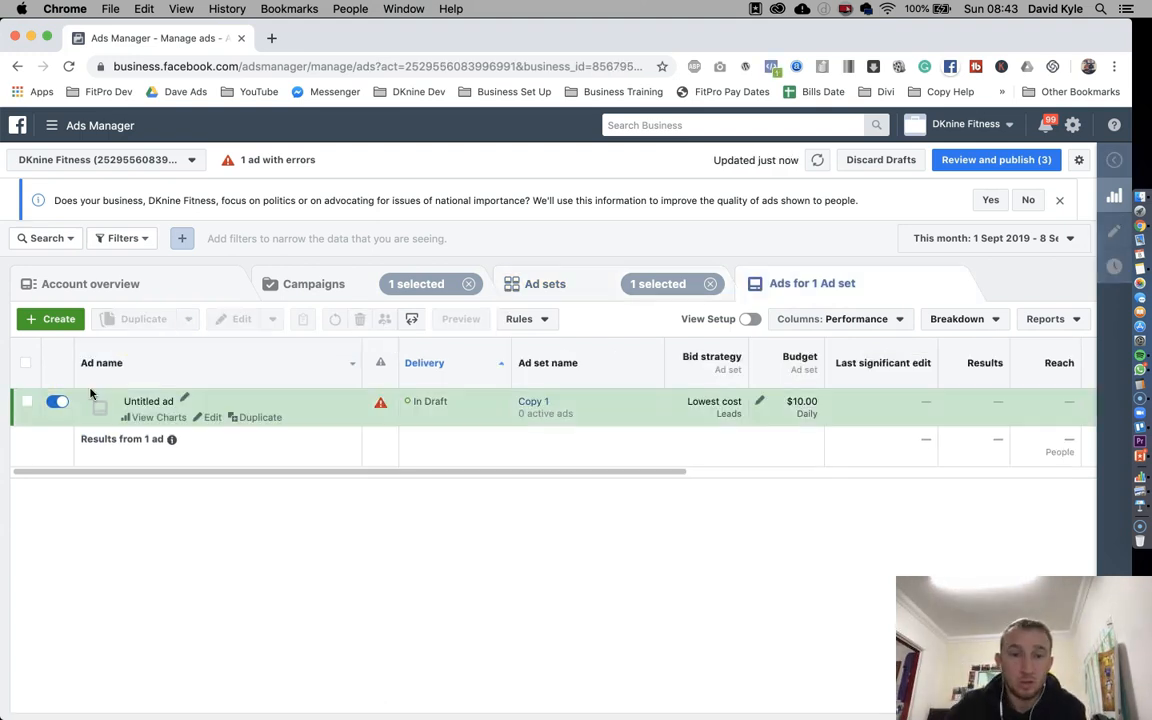
Check the error on the untitled ad, select the ad and open it for editing
mouse_move(383, 404)
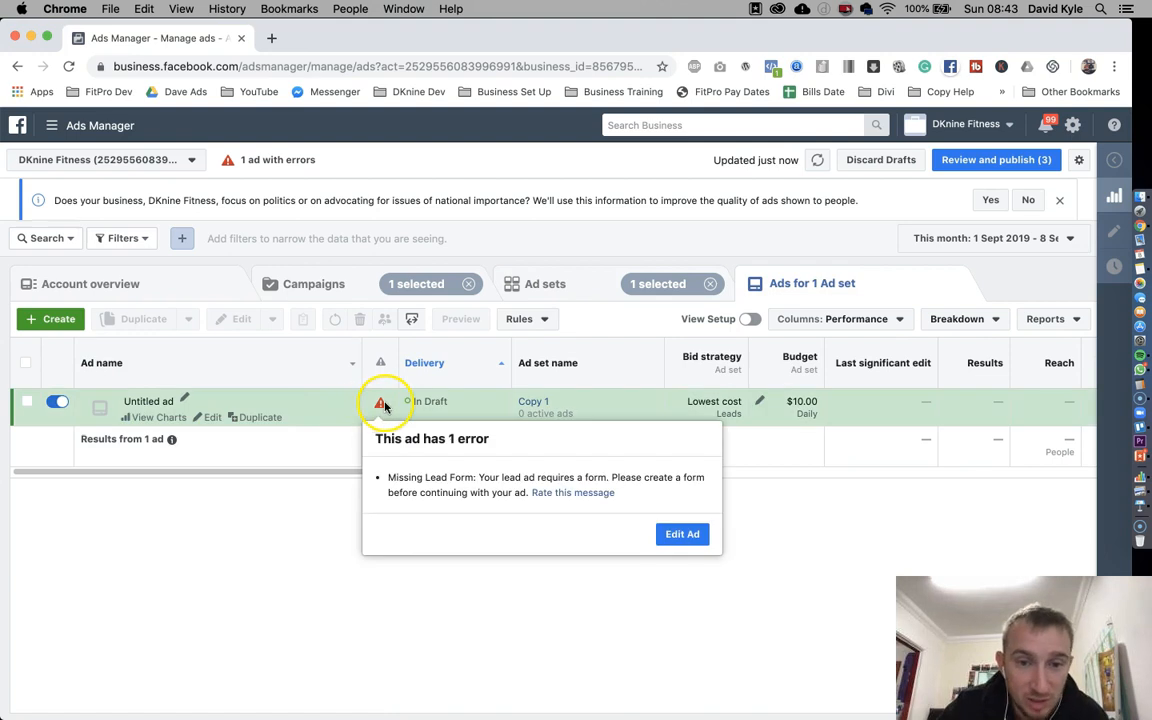
click(29, 402)
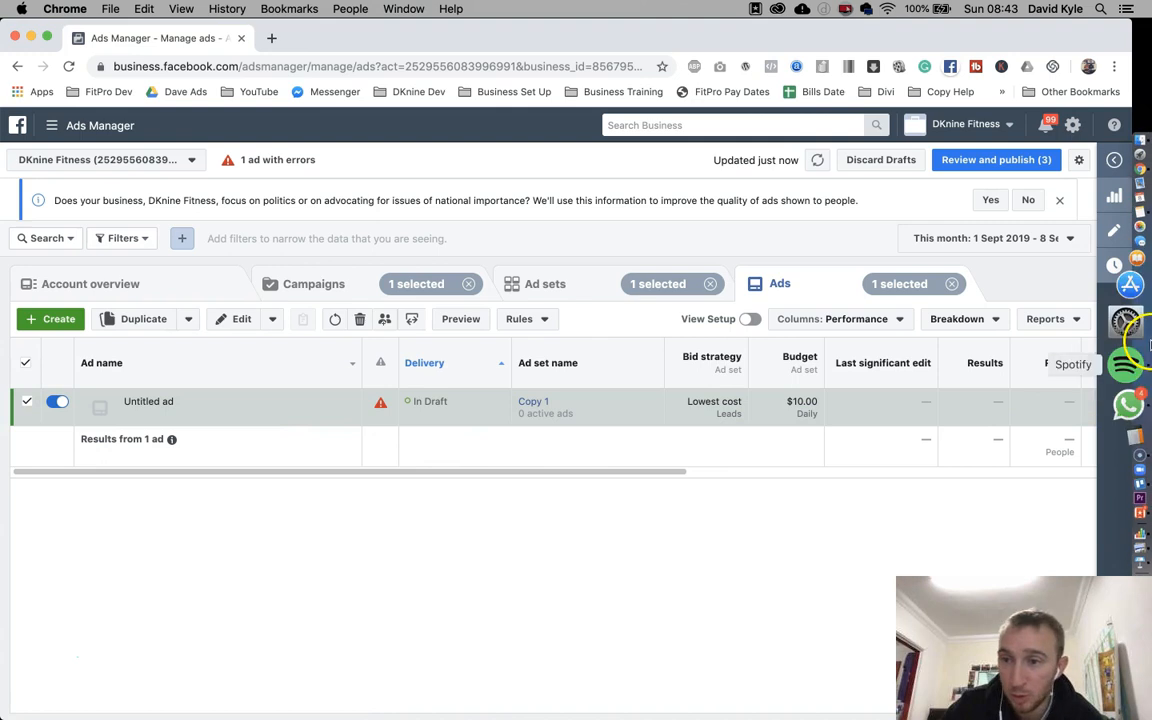
click(1115, 229)
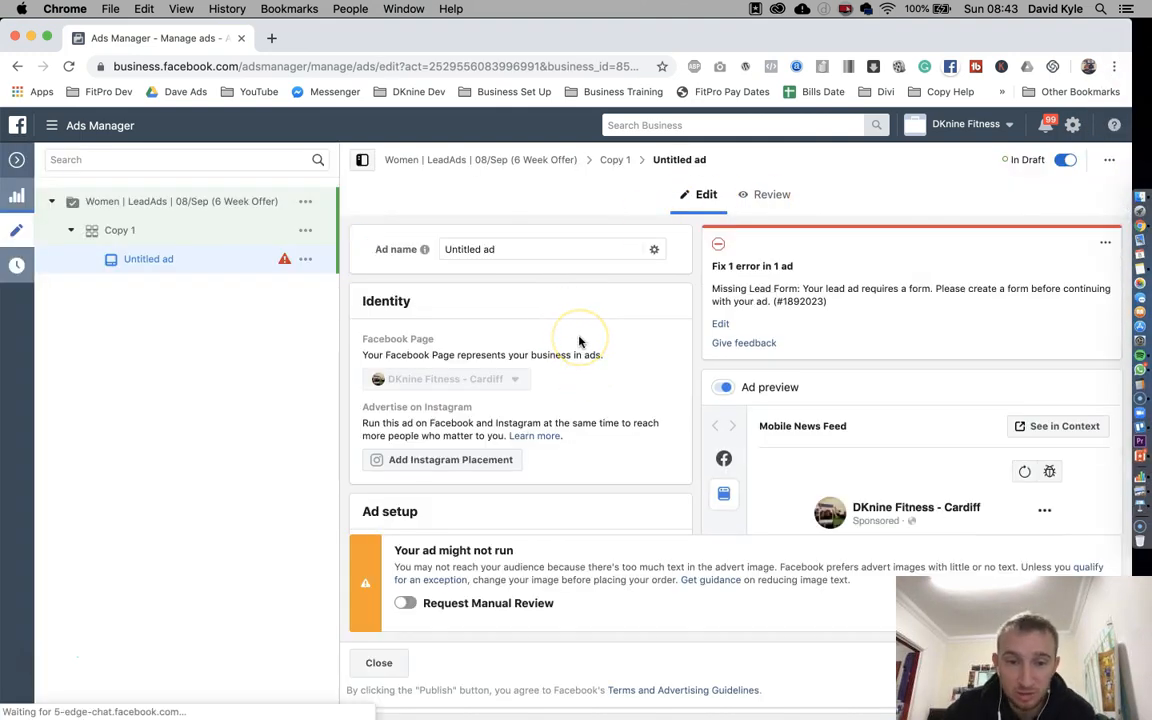
Review the ad's identity and format settings and remove the existing Facebook News Feed image from its media
scroll(607, 336, down, 2)
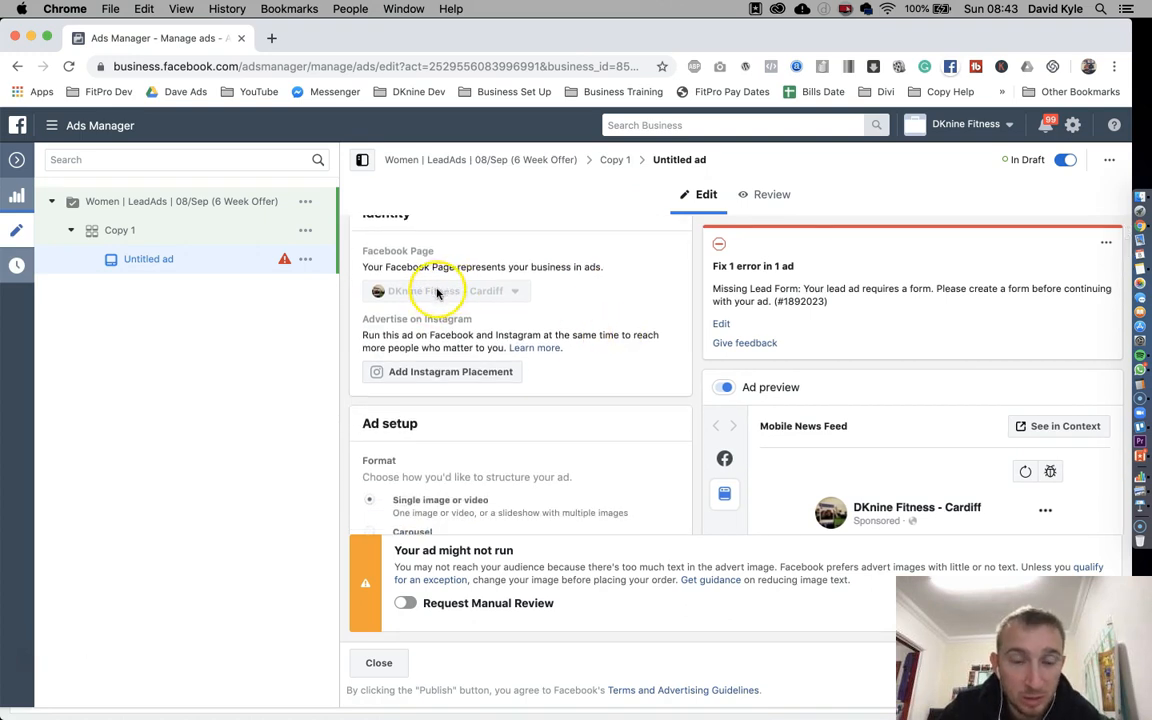
scroll(607, 306, down, 5)
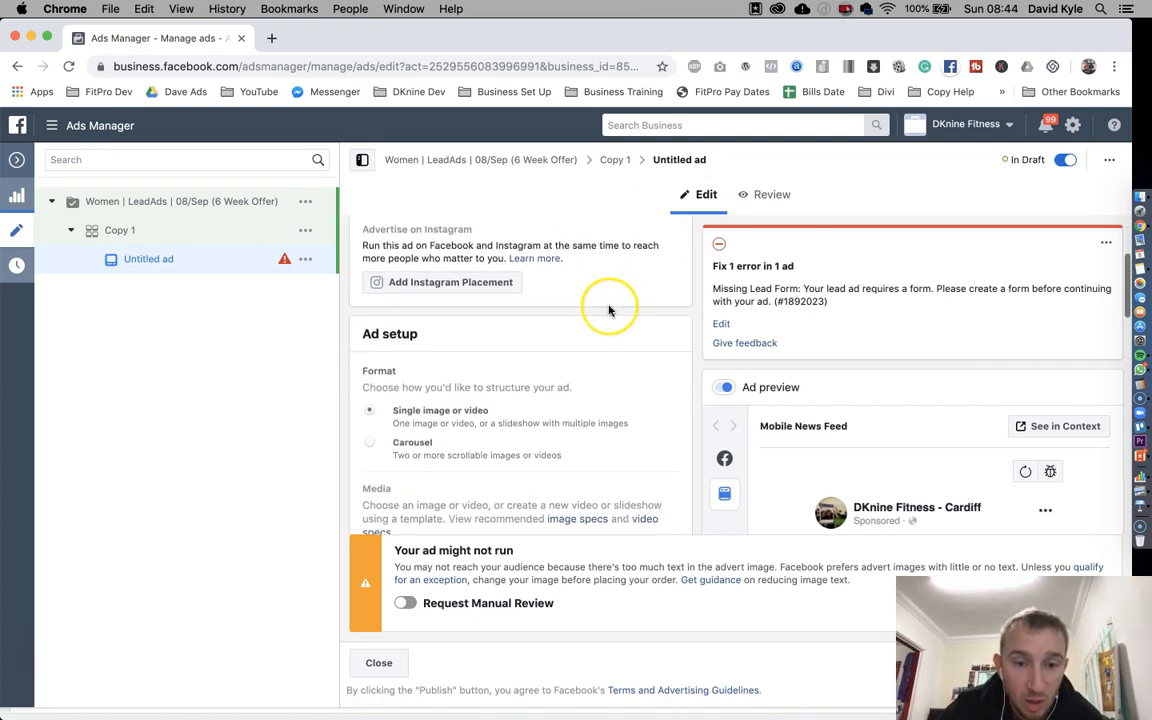
scroll(608, 311, up, 1)
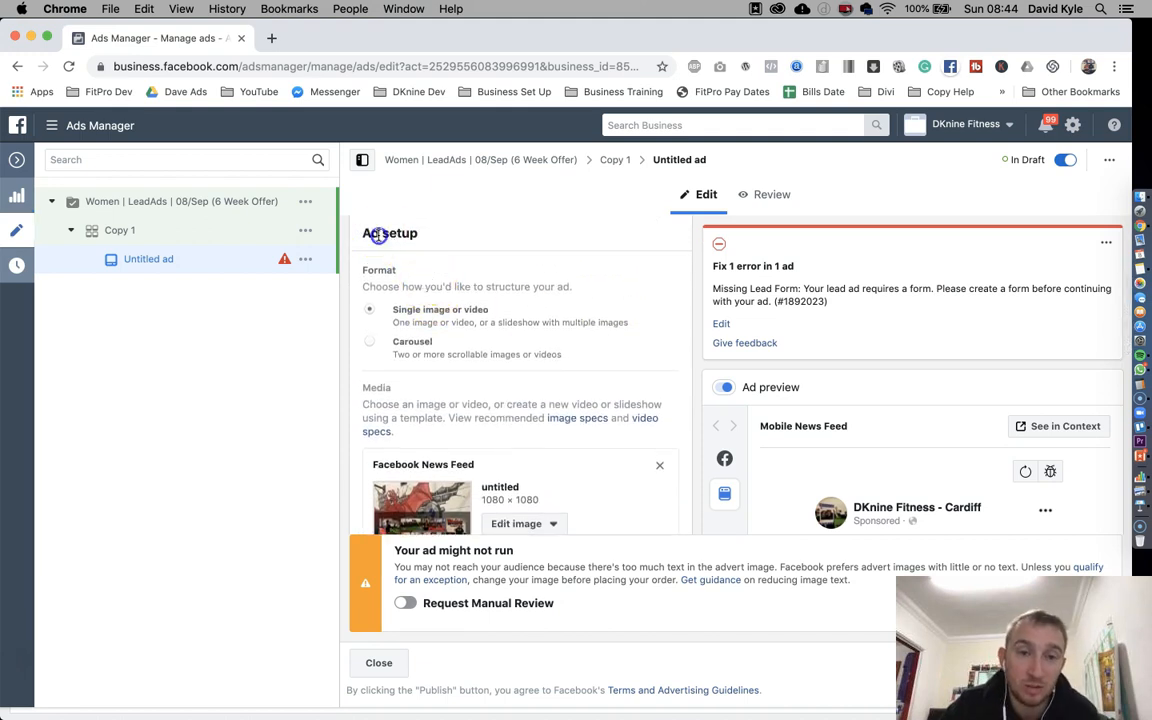
scroll(411, 406, down, 2)
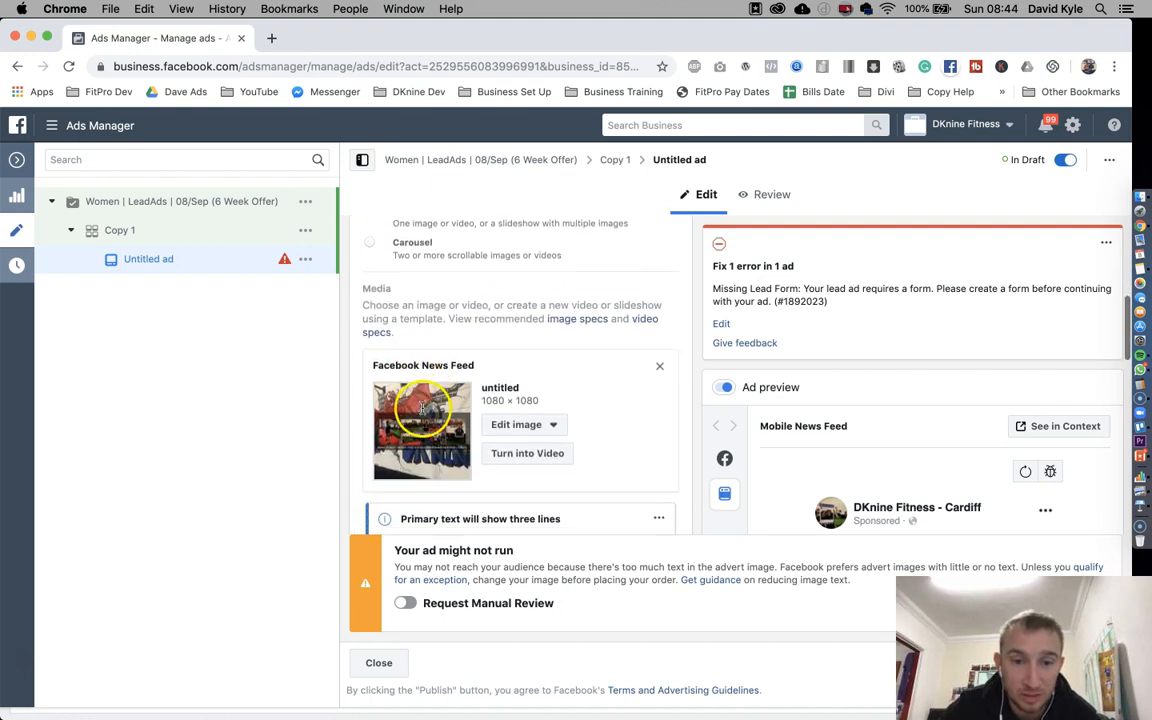
click(660, 370)
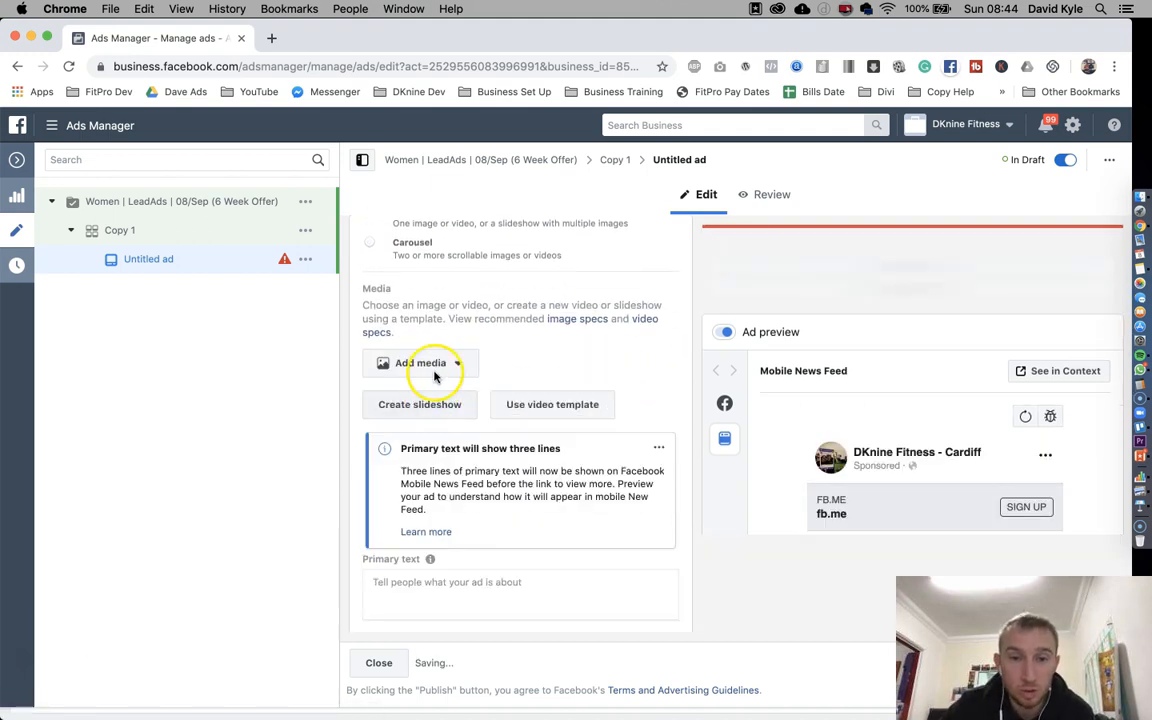
Look through the video upload options and preview animation.mp4 from the Desktop, leaving the file chooser without uploading it
click(431, 366)
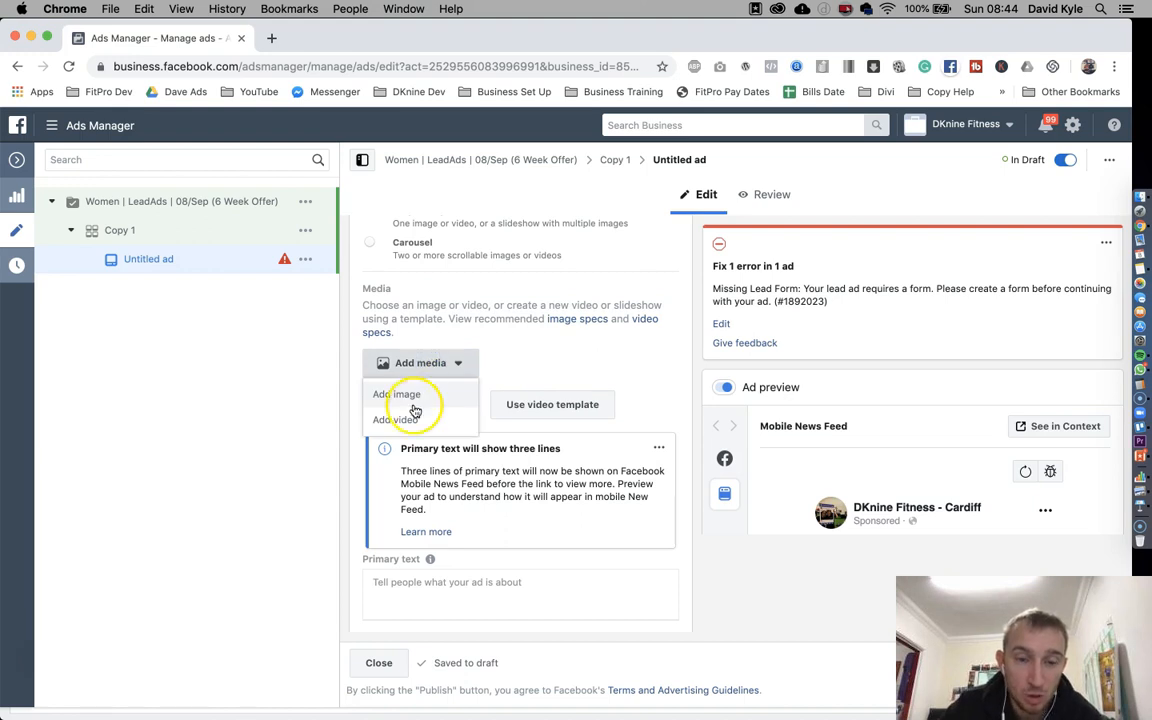
click(542, 363)
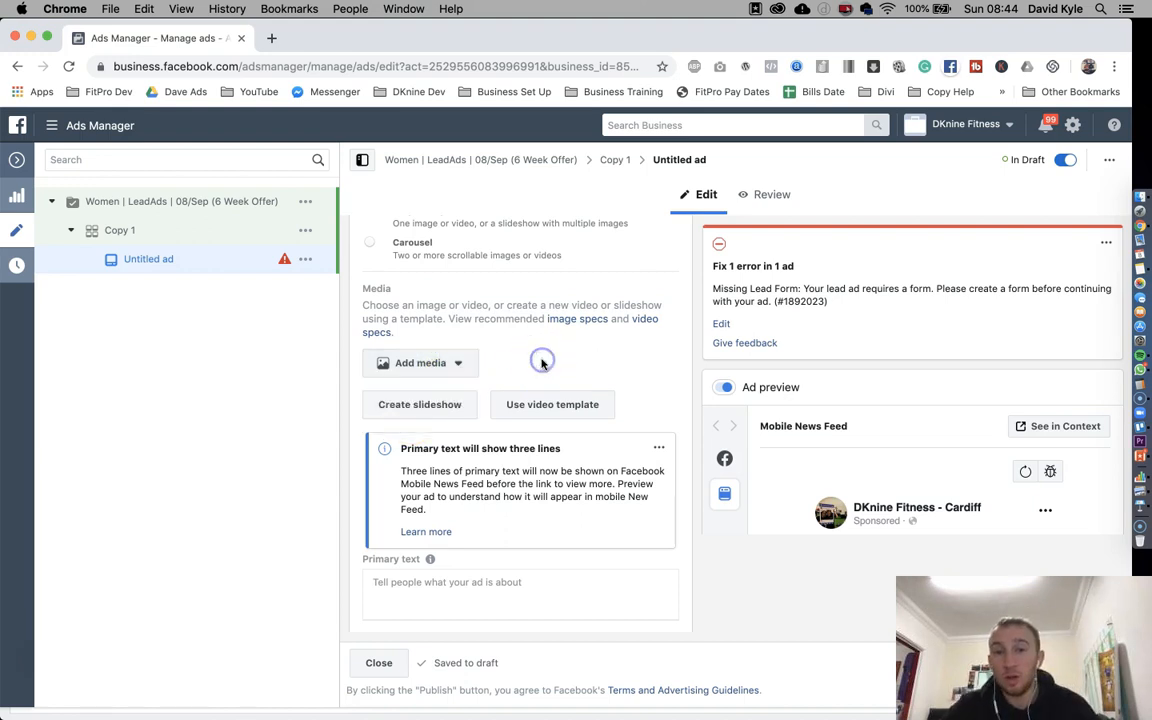
click(458, 367)
click(405, 419)
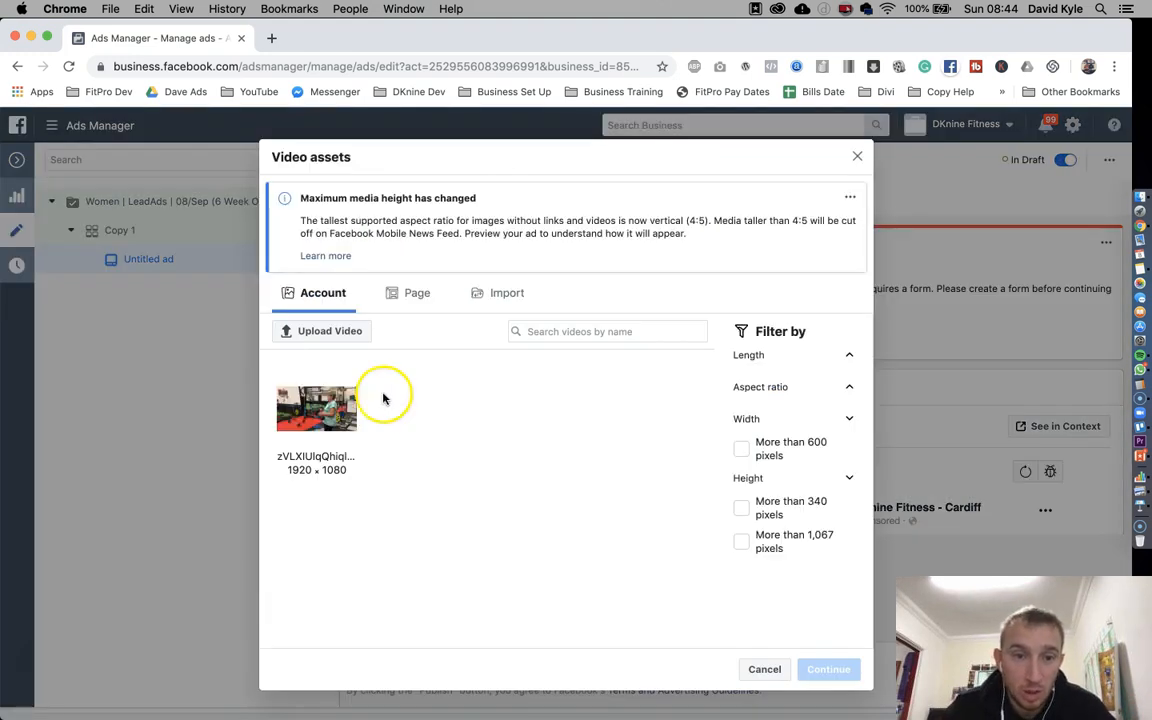
click(305, 331)
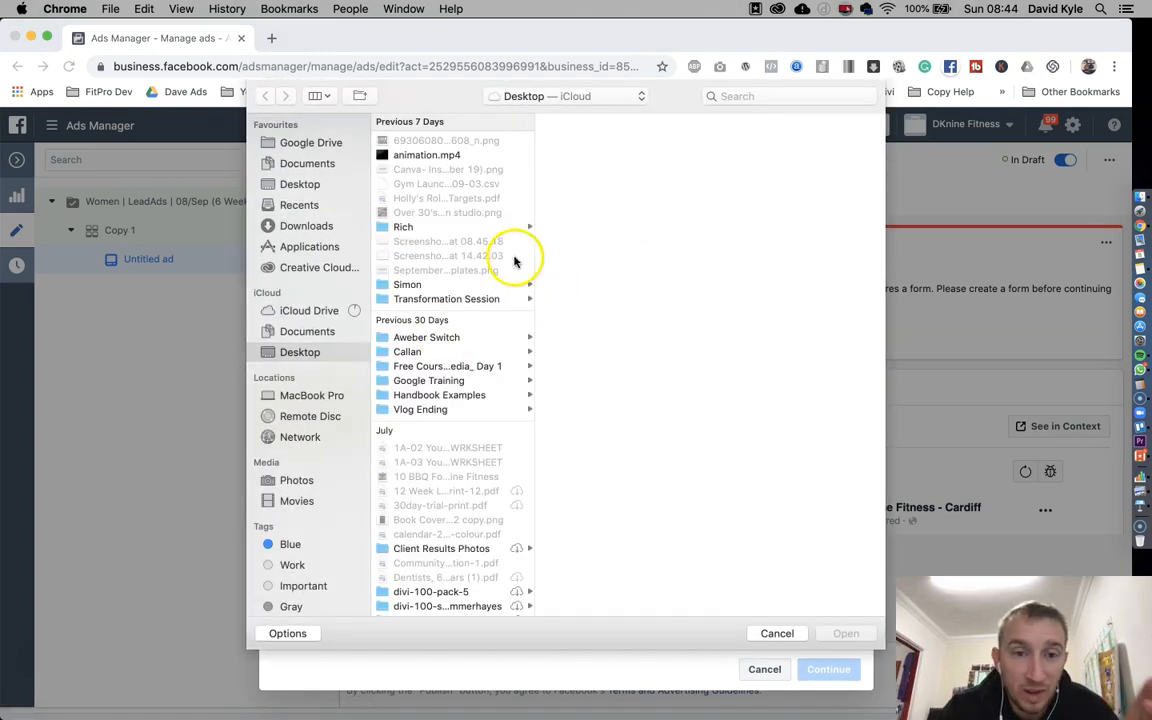
click(414, 156)
mouse_move(733, 258)
click(710, 250)
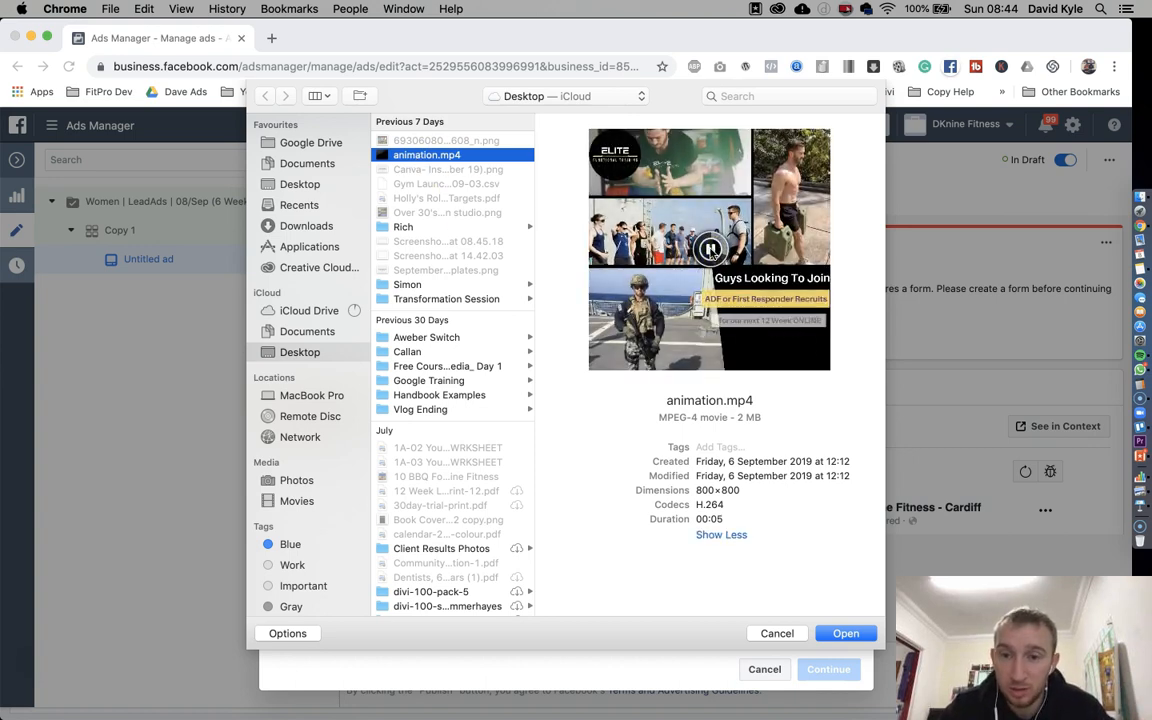
click(866, 636)
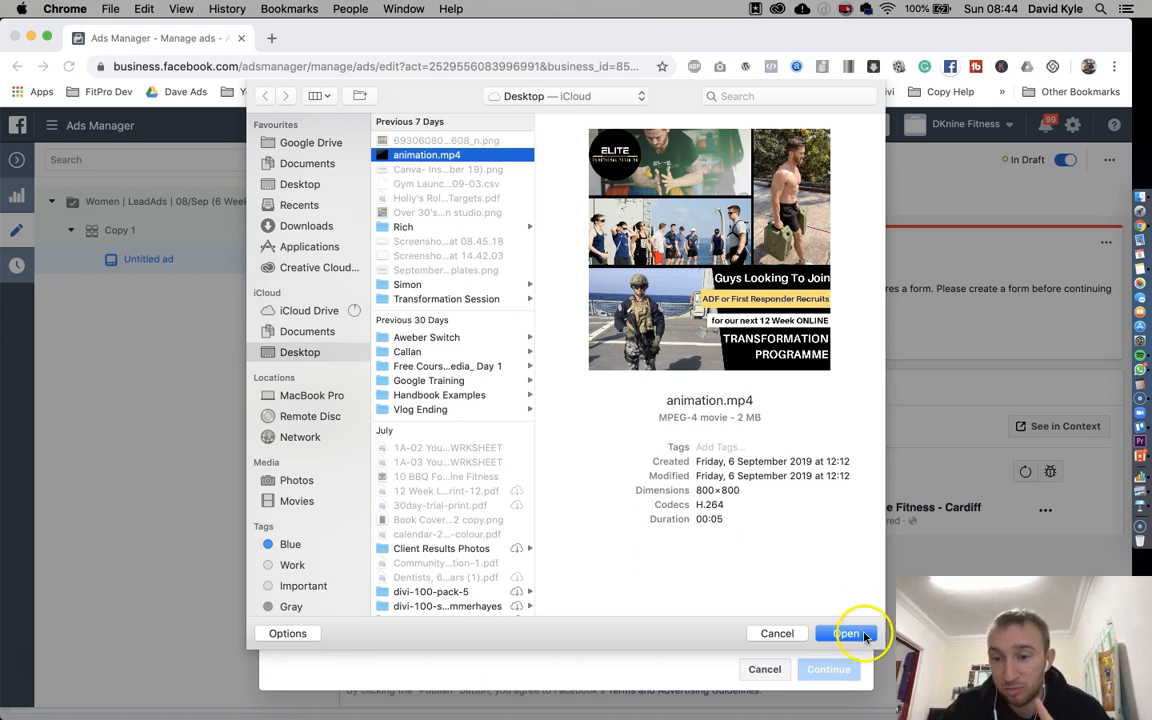
click(777, 634)
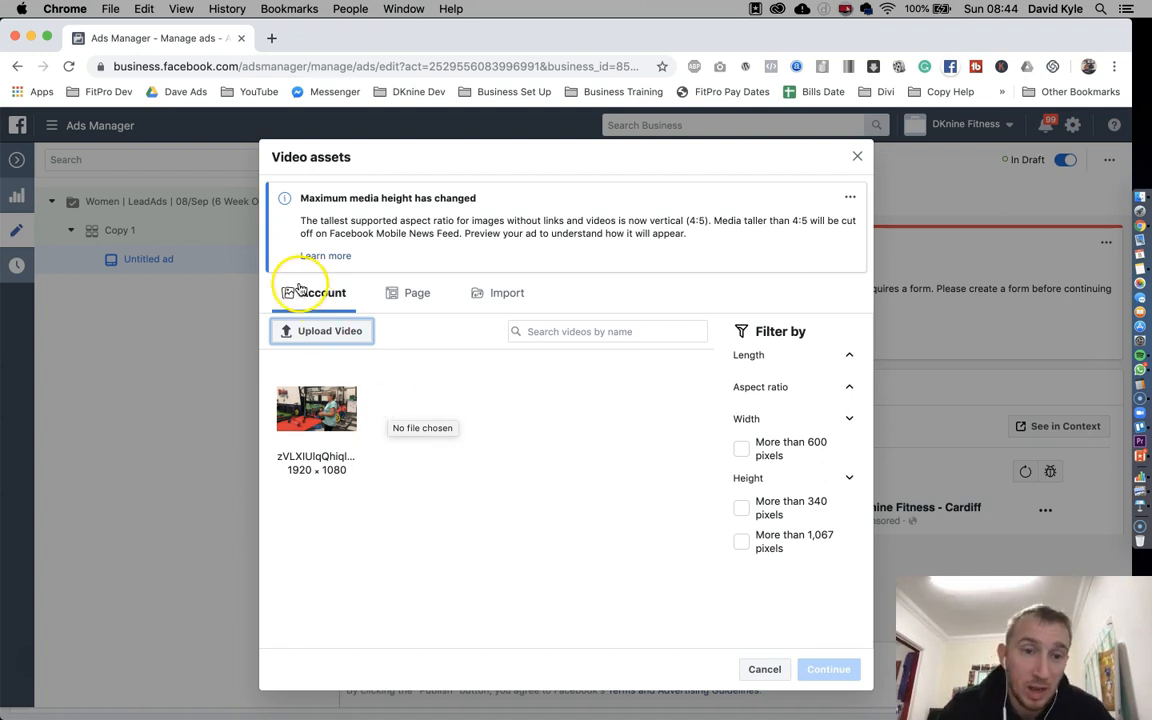
click(409, 293)
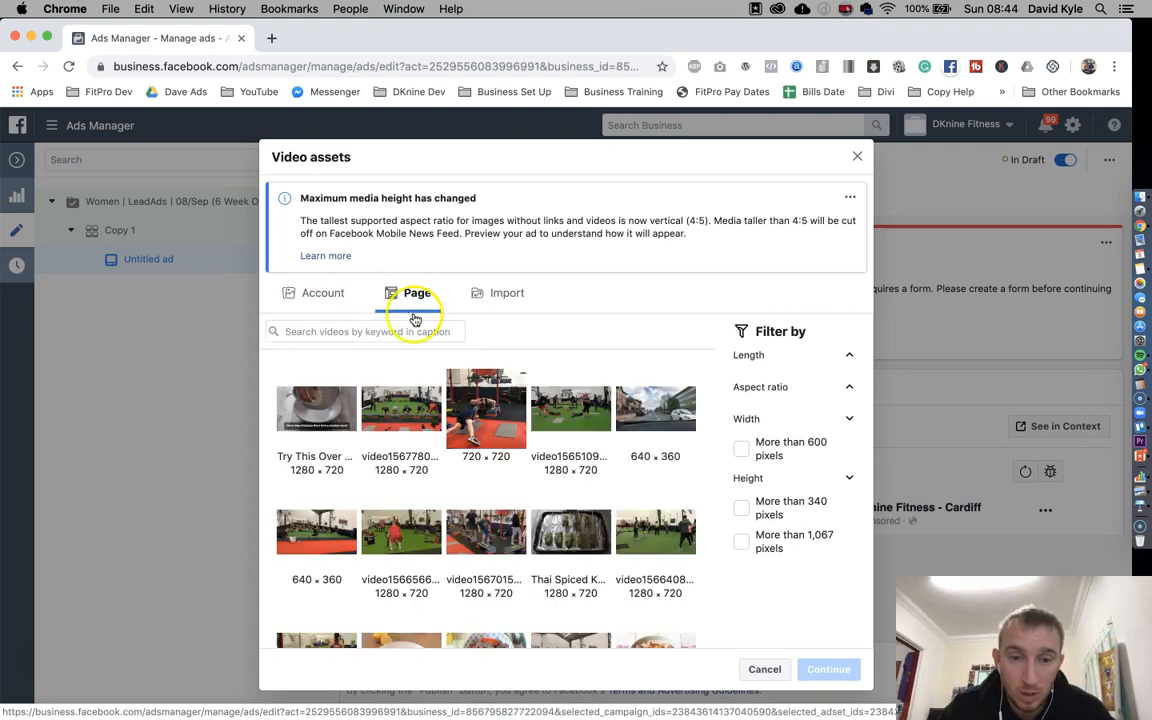
click(396, 424)
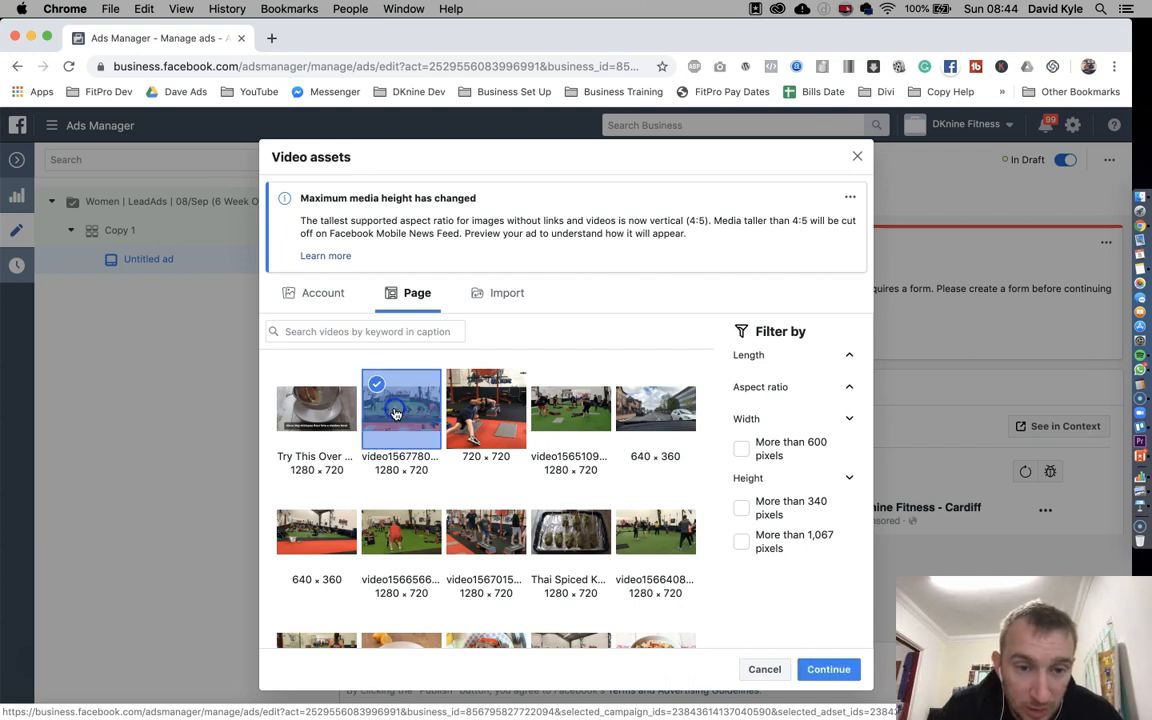
click(828, 669)
scroll(663, 463, down, 5)
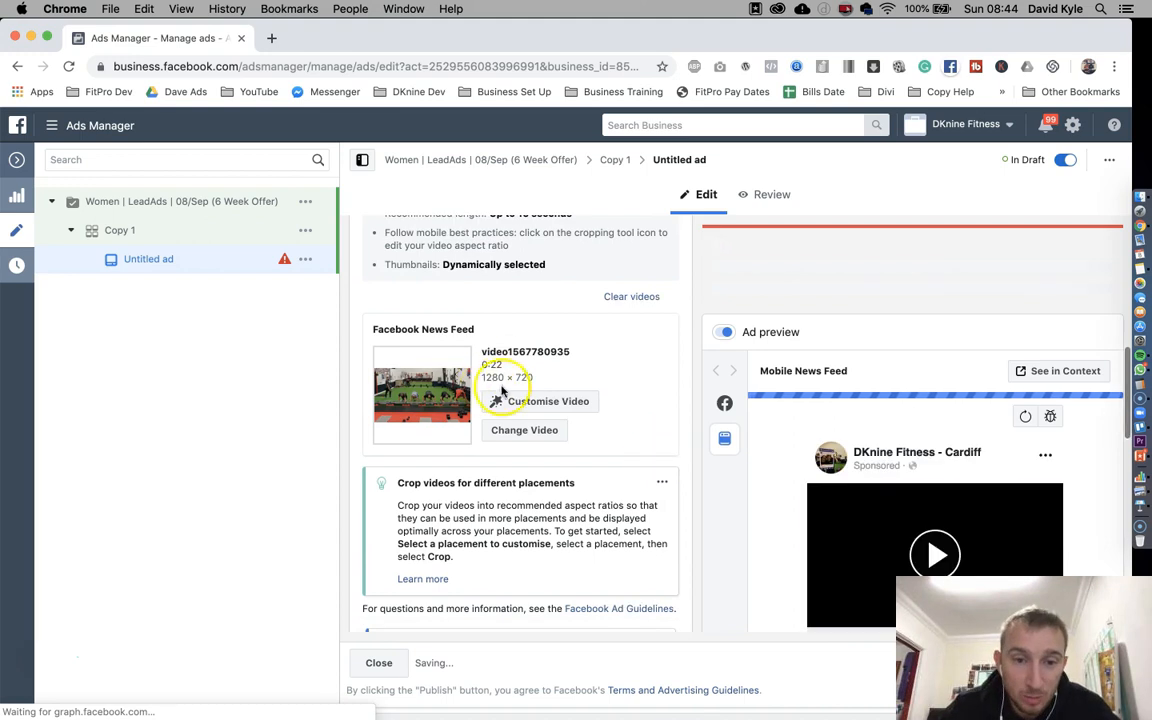
scroll(910, 470, down, 5)
click(921, 388)
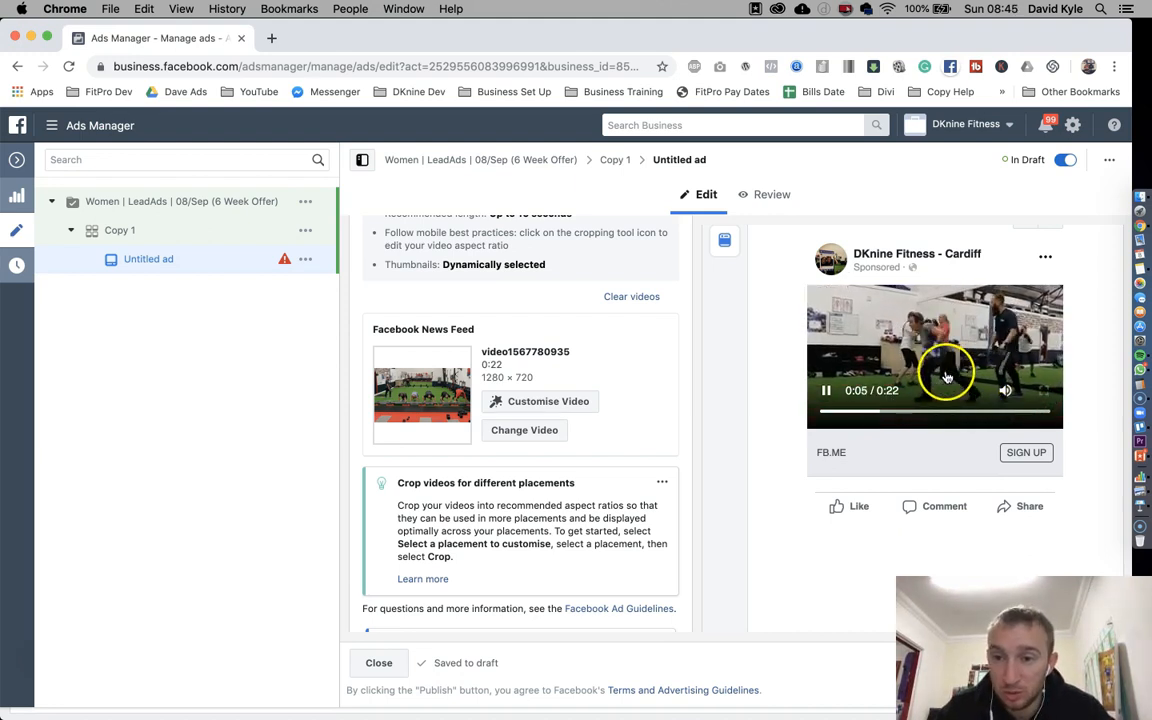
click(826, 390)
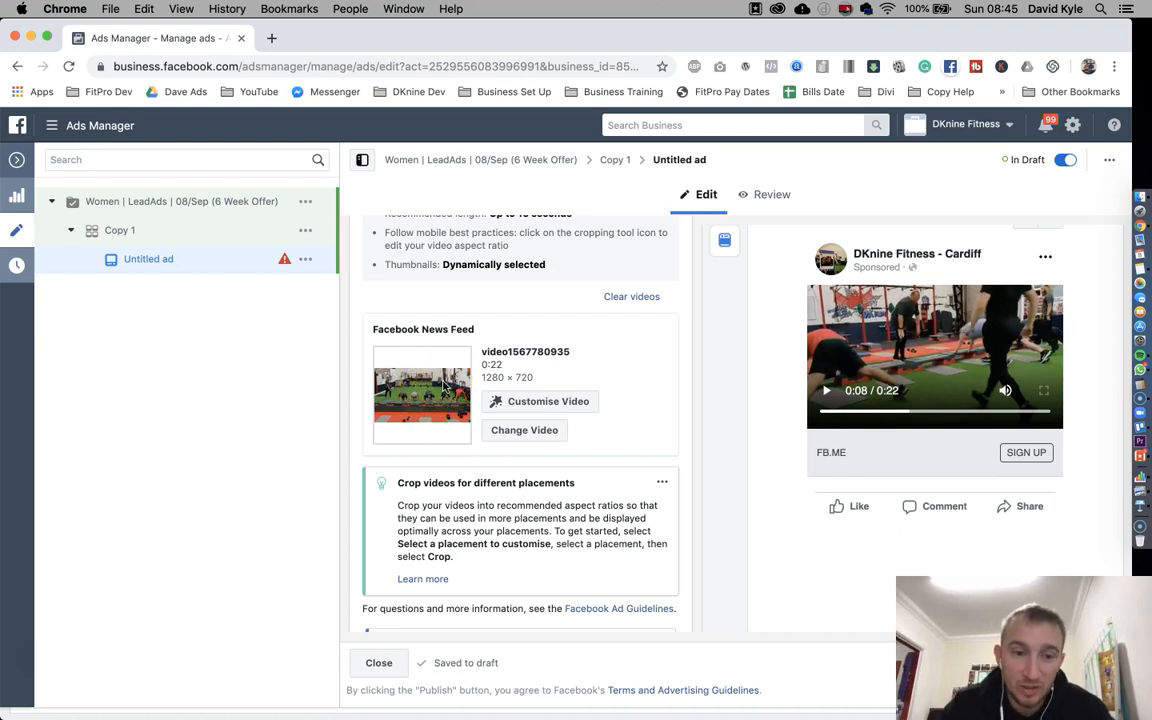
click(634, 296)
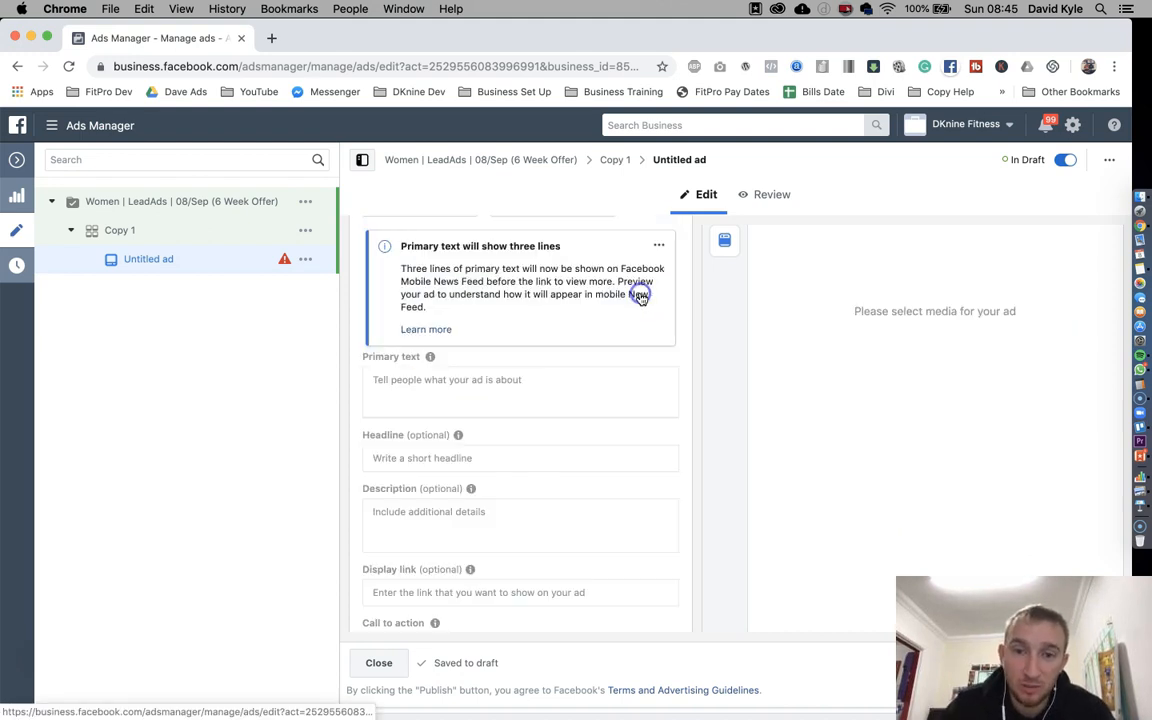
Upload the image Over 30's Body transformation studio.png from the Desktop to the account's image assets and select it
scroll(492, 330, up, 3)
scroll(492, 332, up, 1)
click(420, 374)
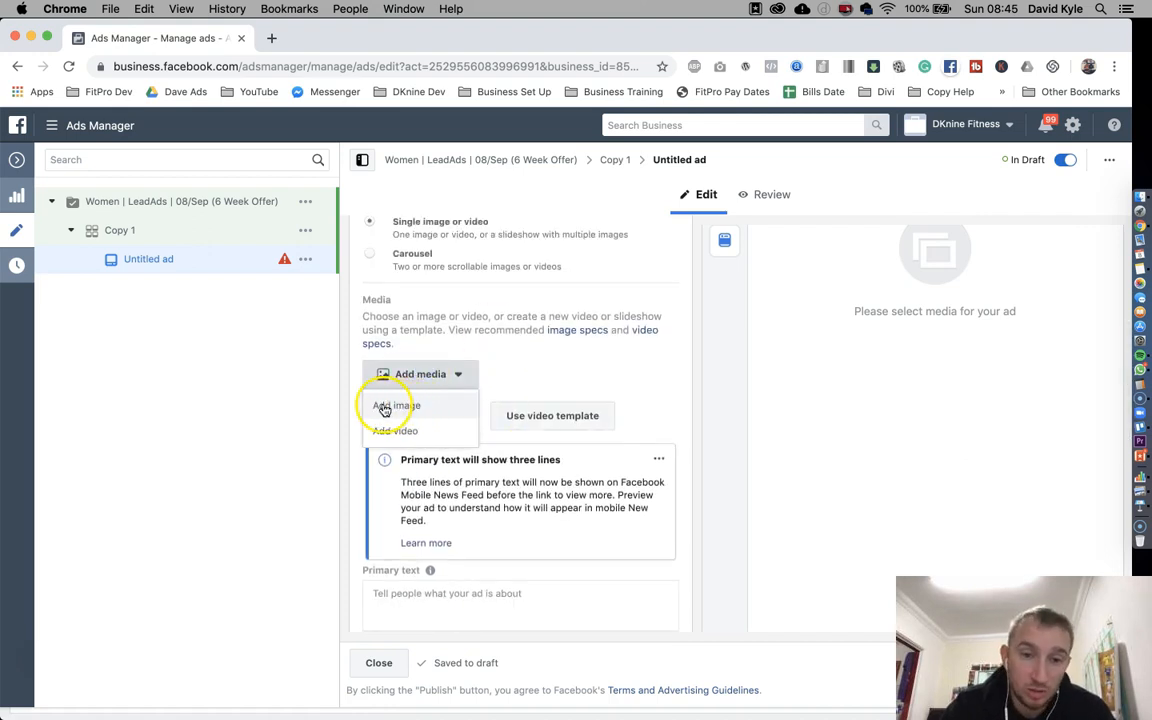
click(398, 406)
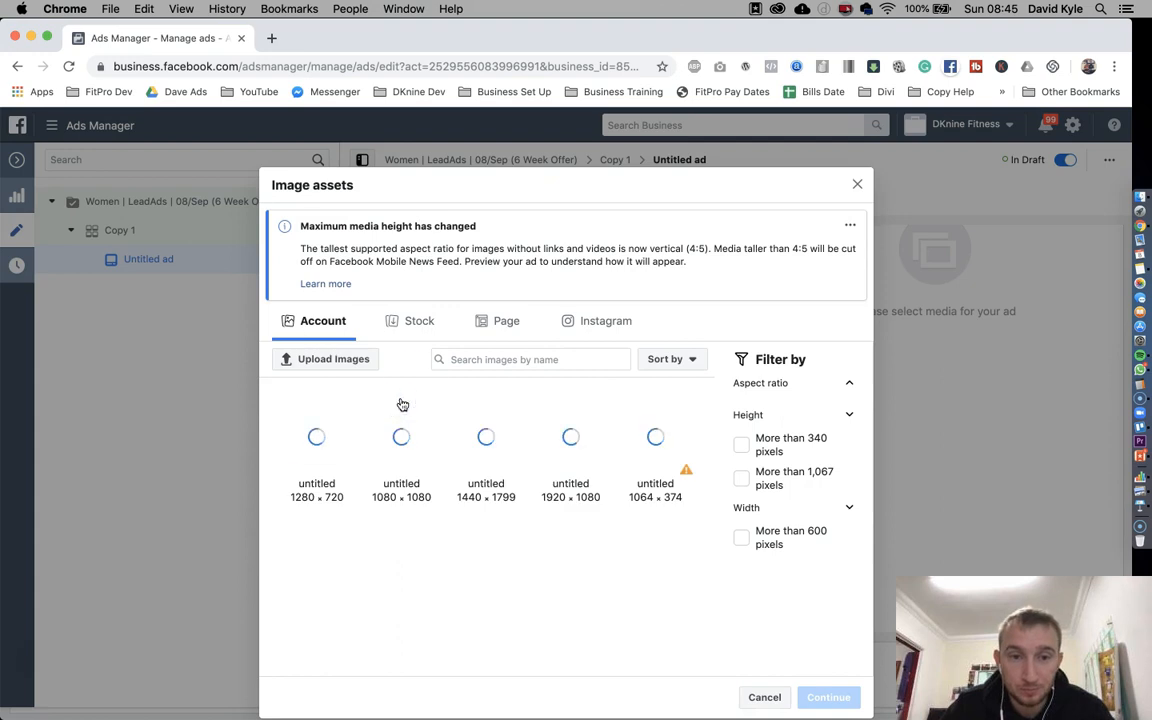
click(325, 362)
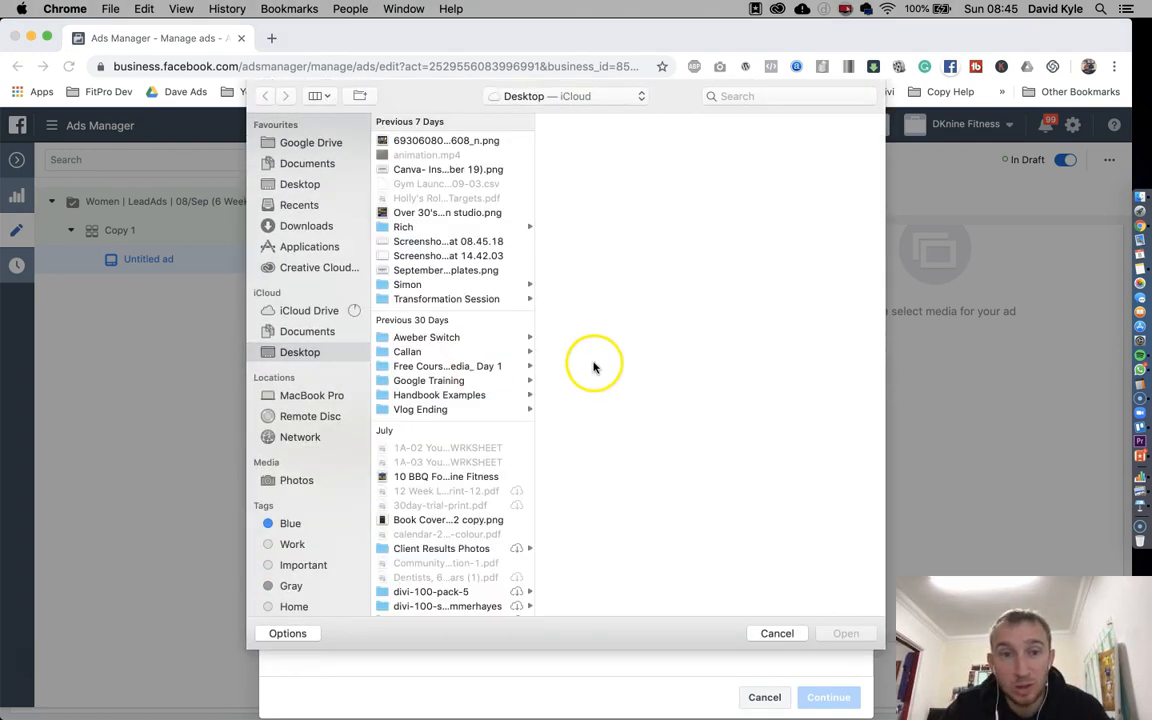
click(440, 212)
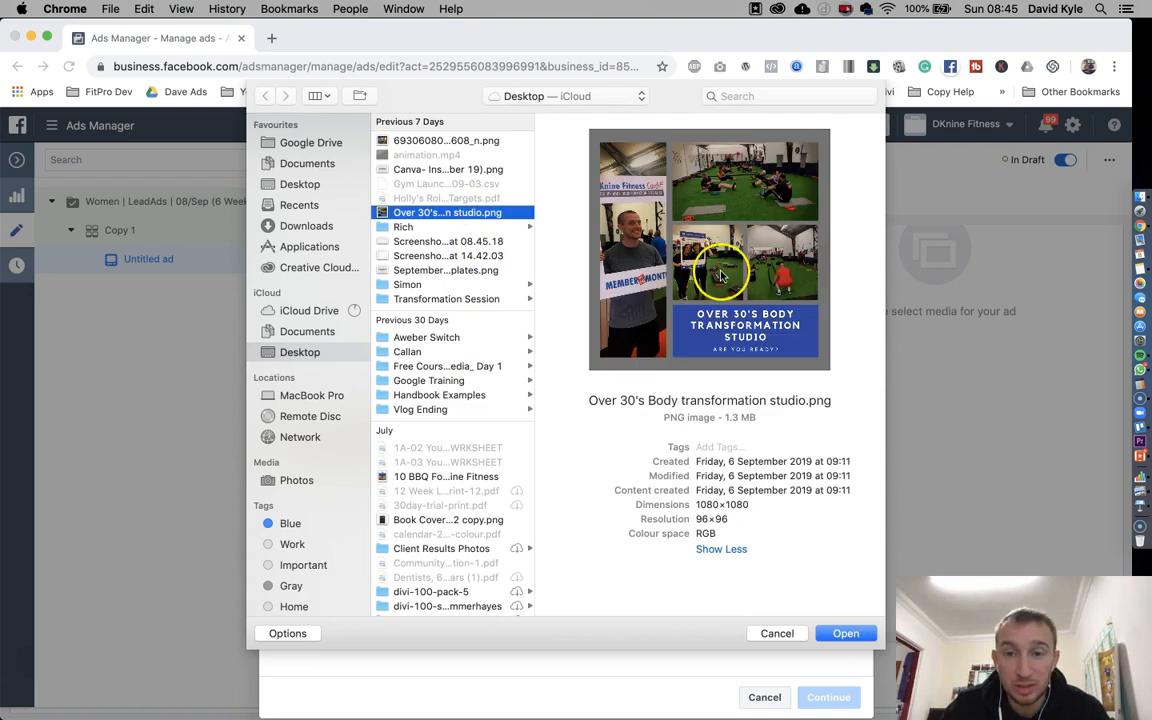
click(843, 632)
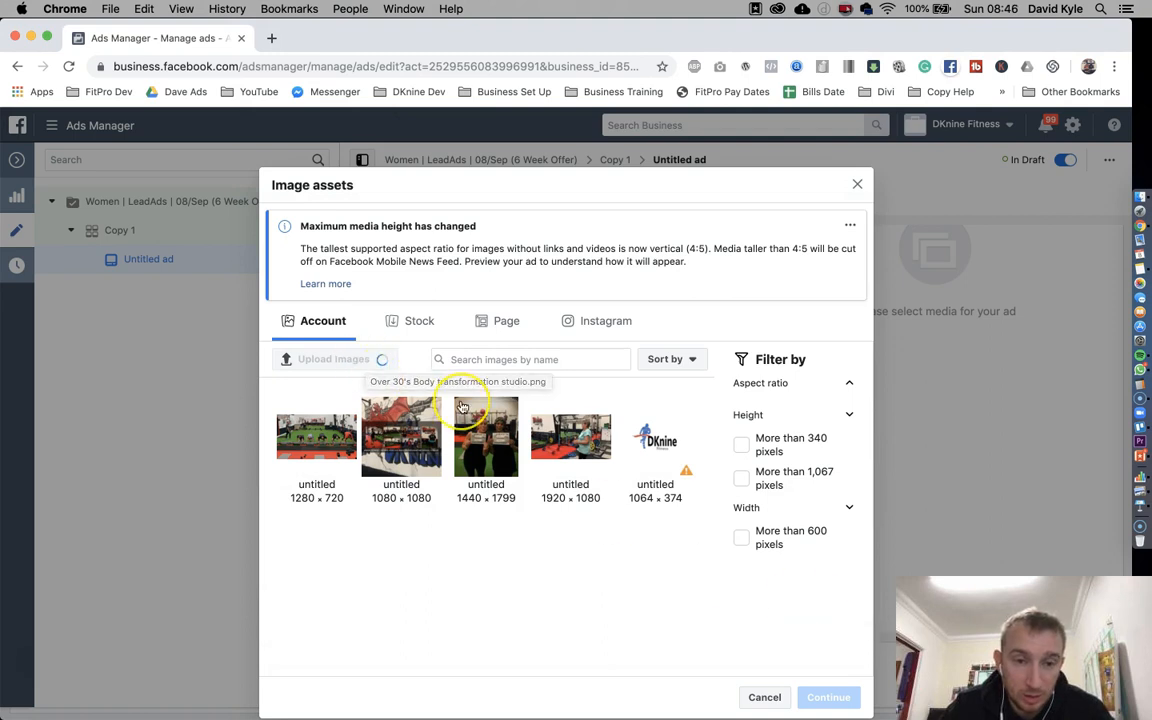
click(323, 418)
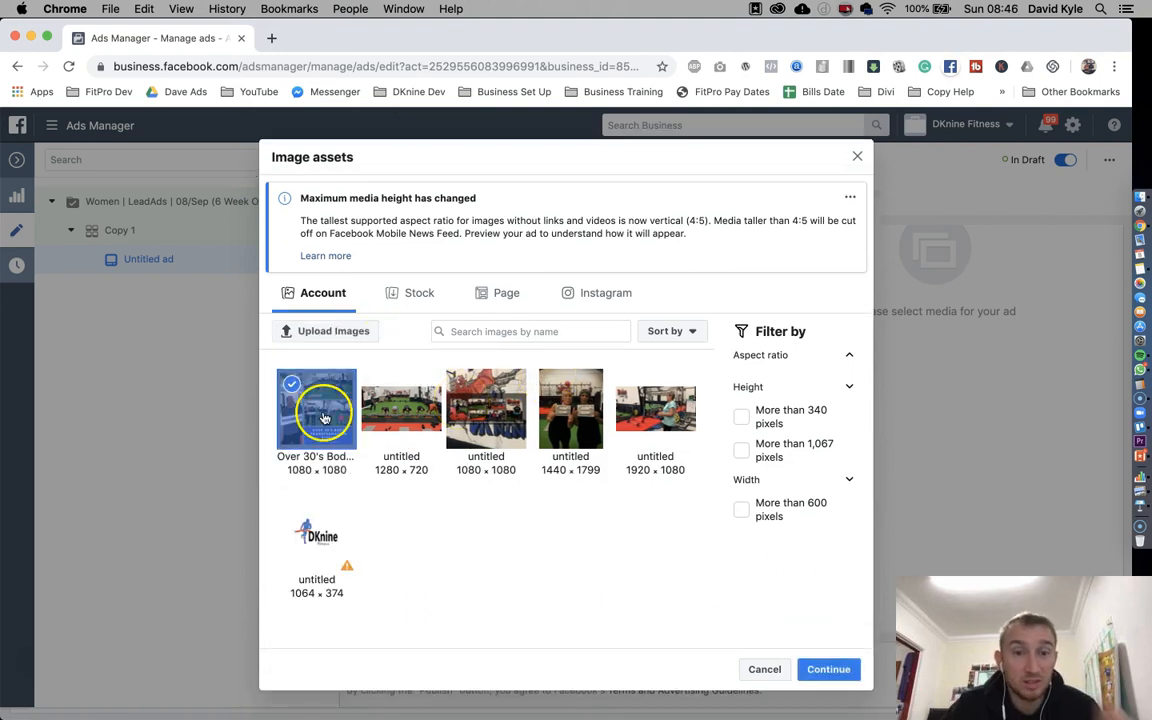
Use the Page's 1440 × 1080 photo of a group floor workout as the ad image and check it in the Mobile News Feed preview
click(497, 293)
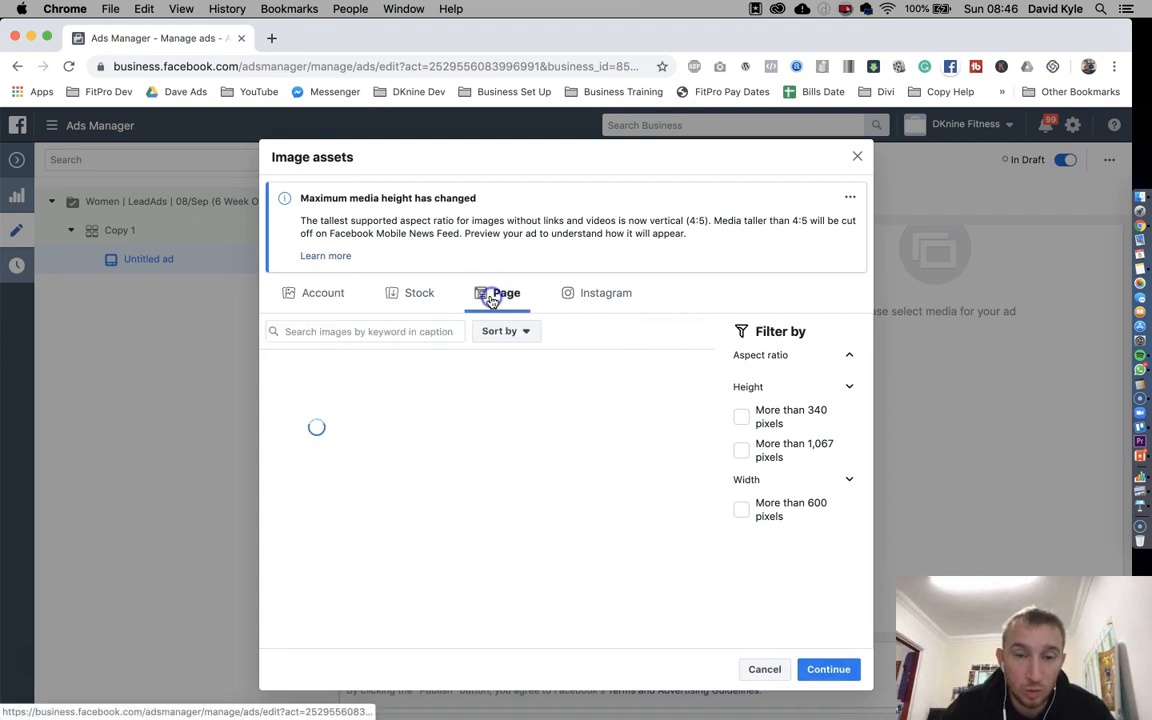
mouse_move(433, 448)
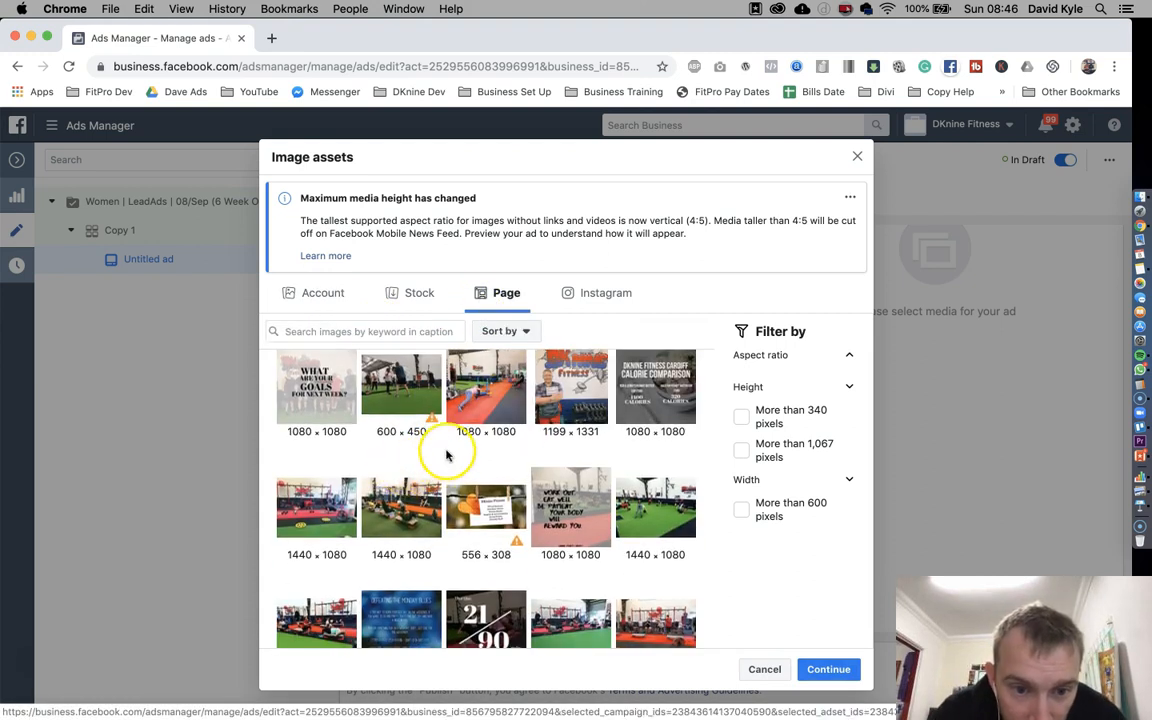
scroll(448, 452, down, 2)
scroll(448, 452, down, 1)
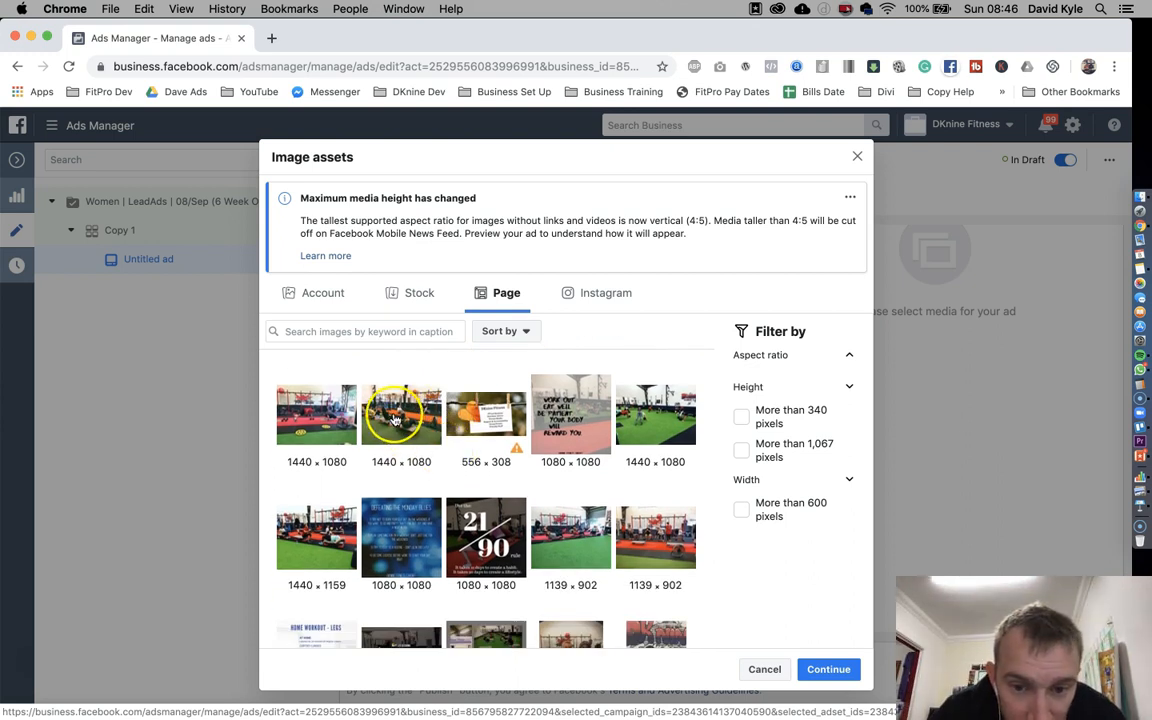
click(395, 420)
click(838, 670)
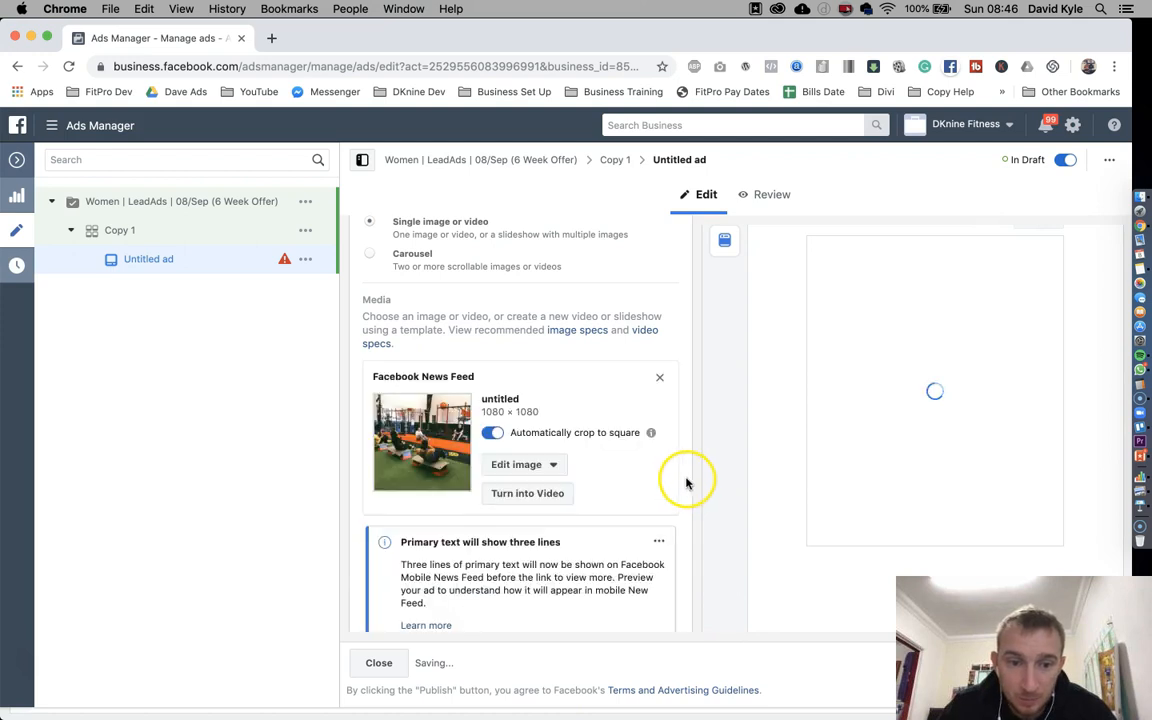
scroll(682, 482, down, 1)
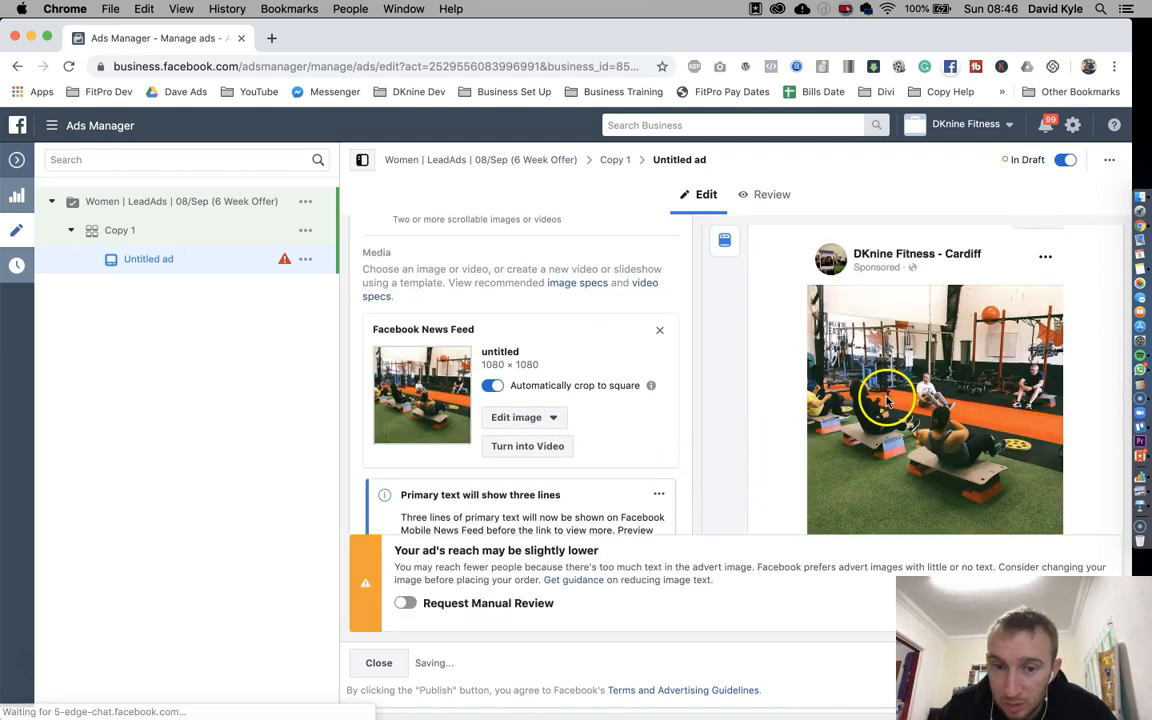
scroll(892, 414, down, 1)
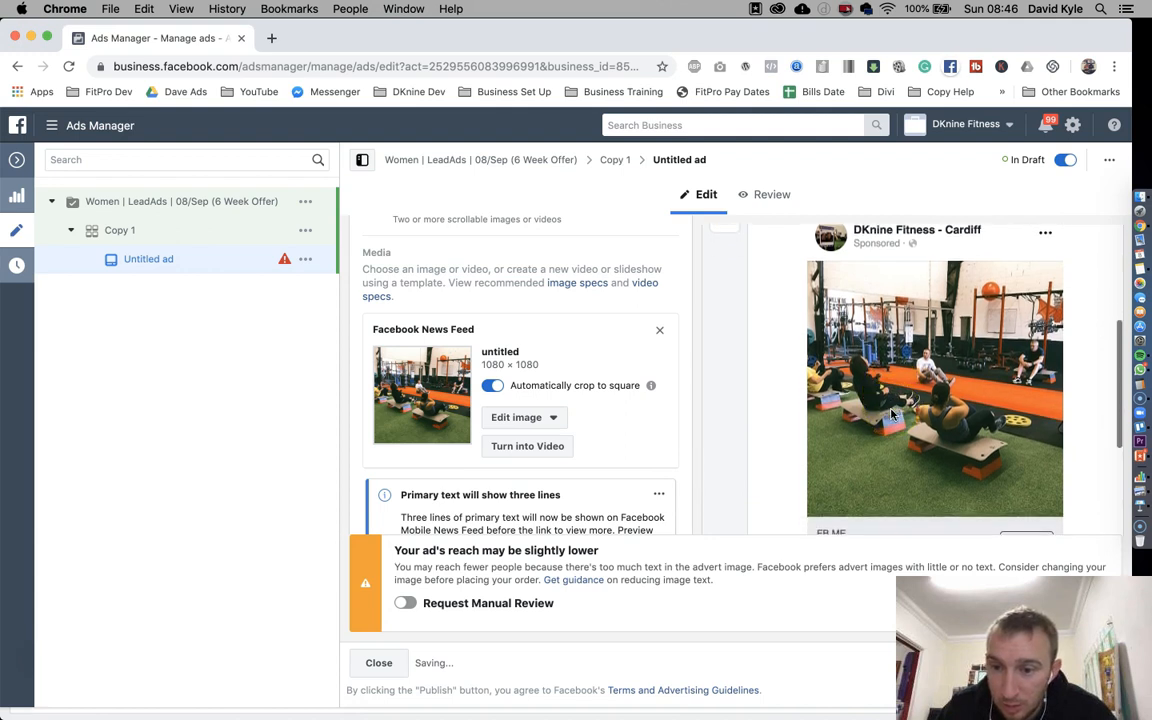
scroll(892, 414, down, 1)
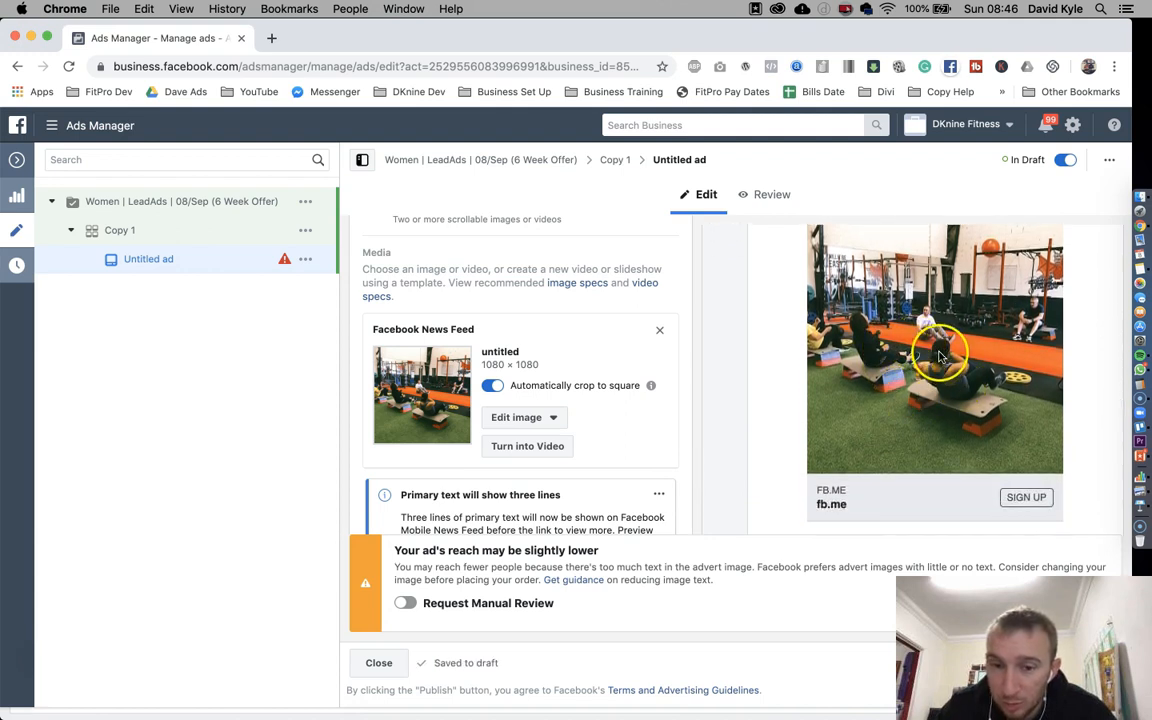
Paste the prepared Ladies ONLY 6 Week Lifestyle Transformation Programme copy into the ad's primary text
scroll(668, 411, down, 5)
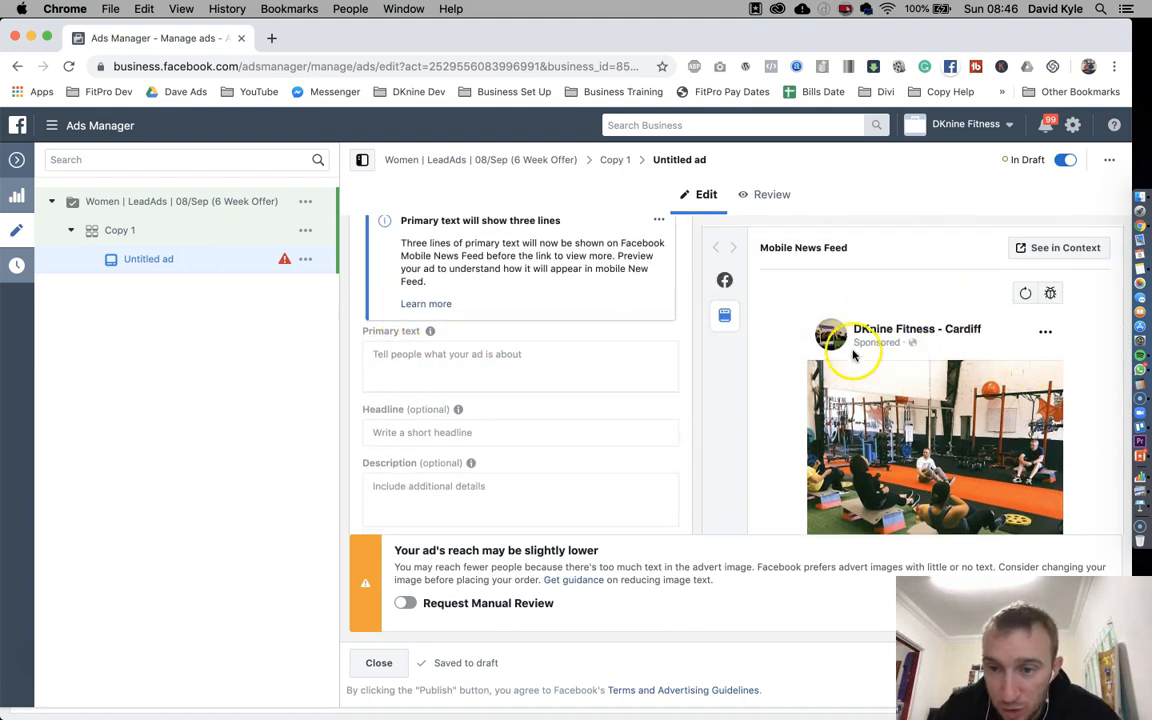
click(400, 373)
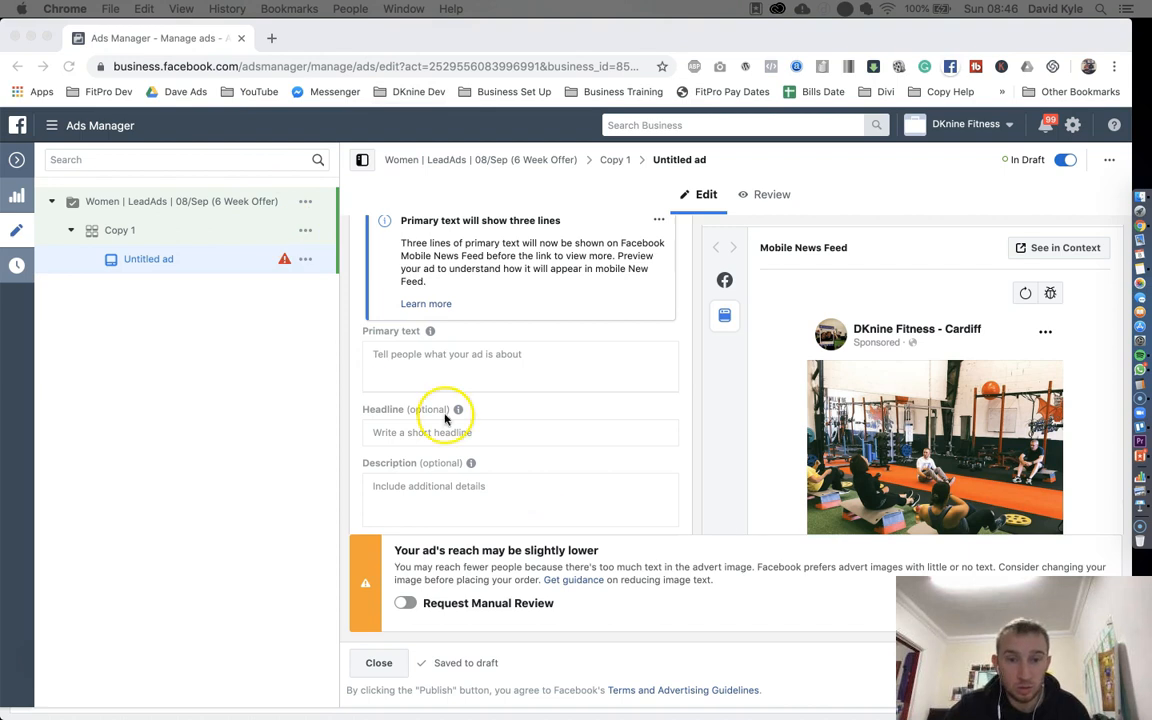
click(397, 360)
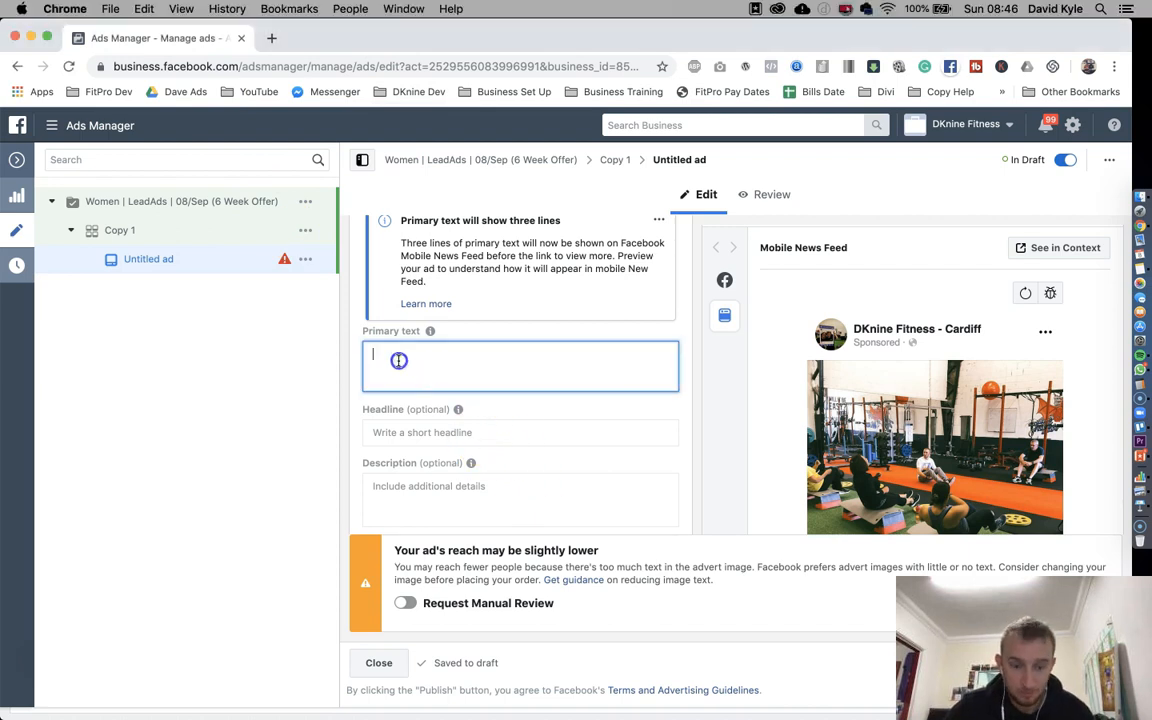
key(super+v)
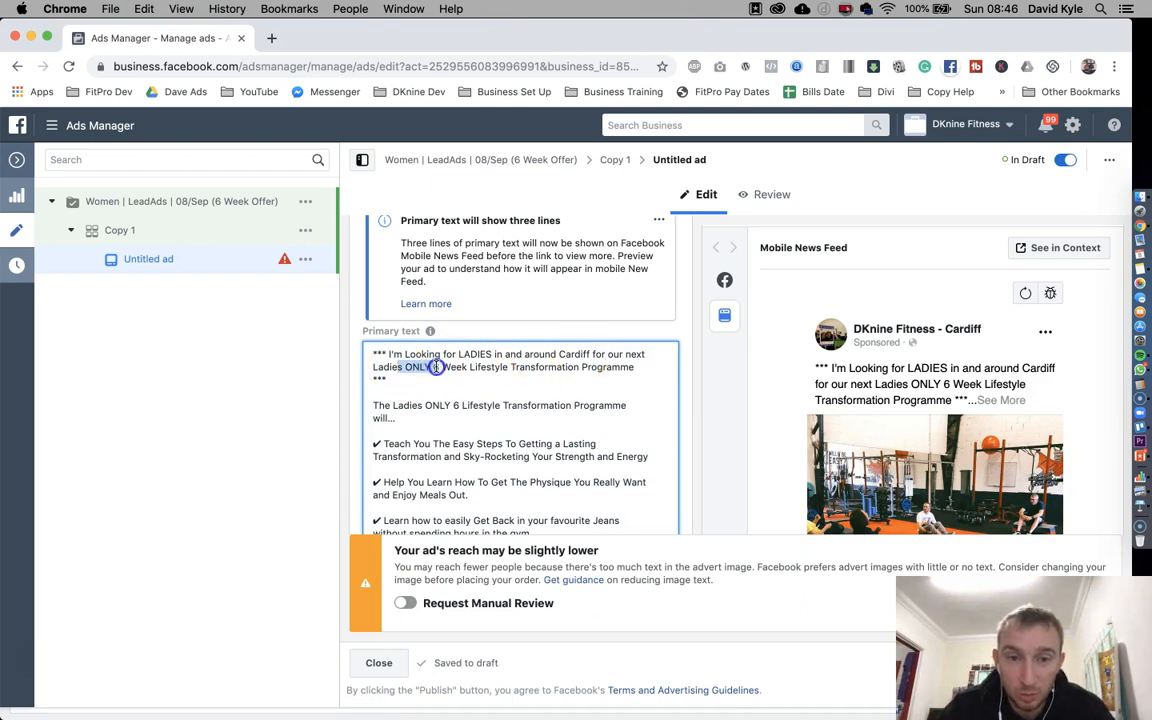
click(594, 367)
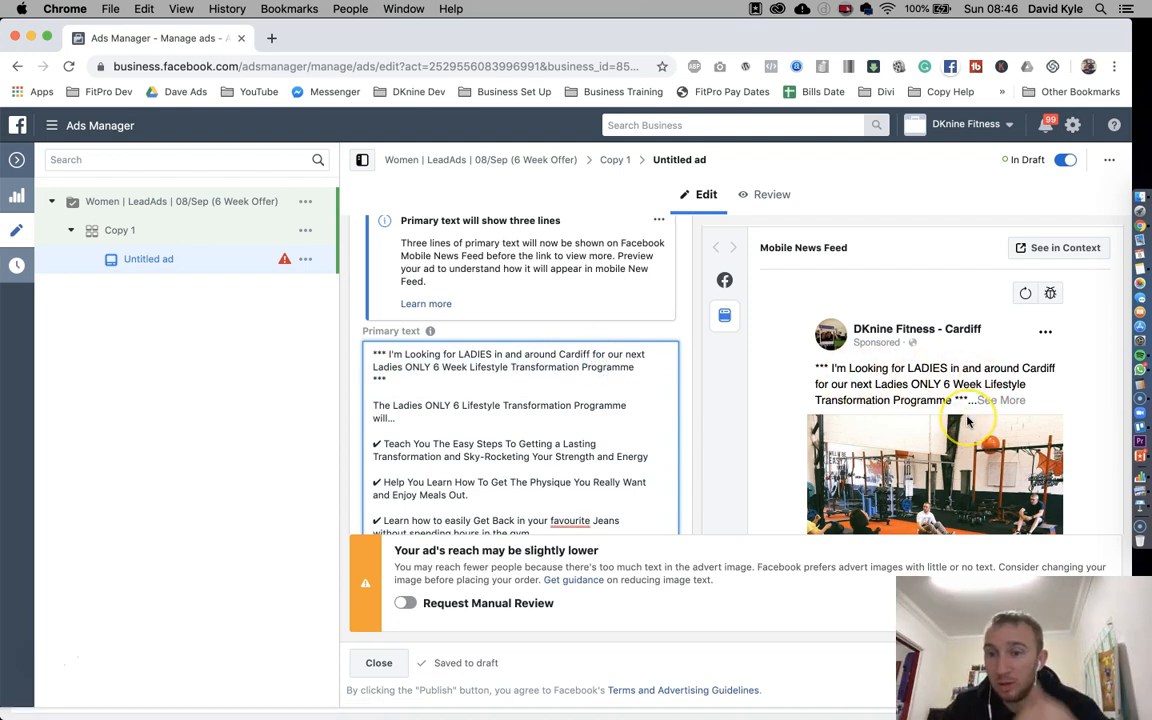
Insert "Over 30's" in quotation marks before LADIES in the primary text's opening line and check the preview
scroll(948, 418, down, 2)
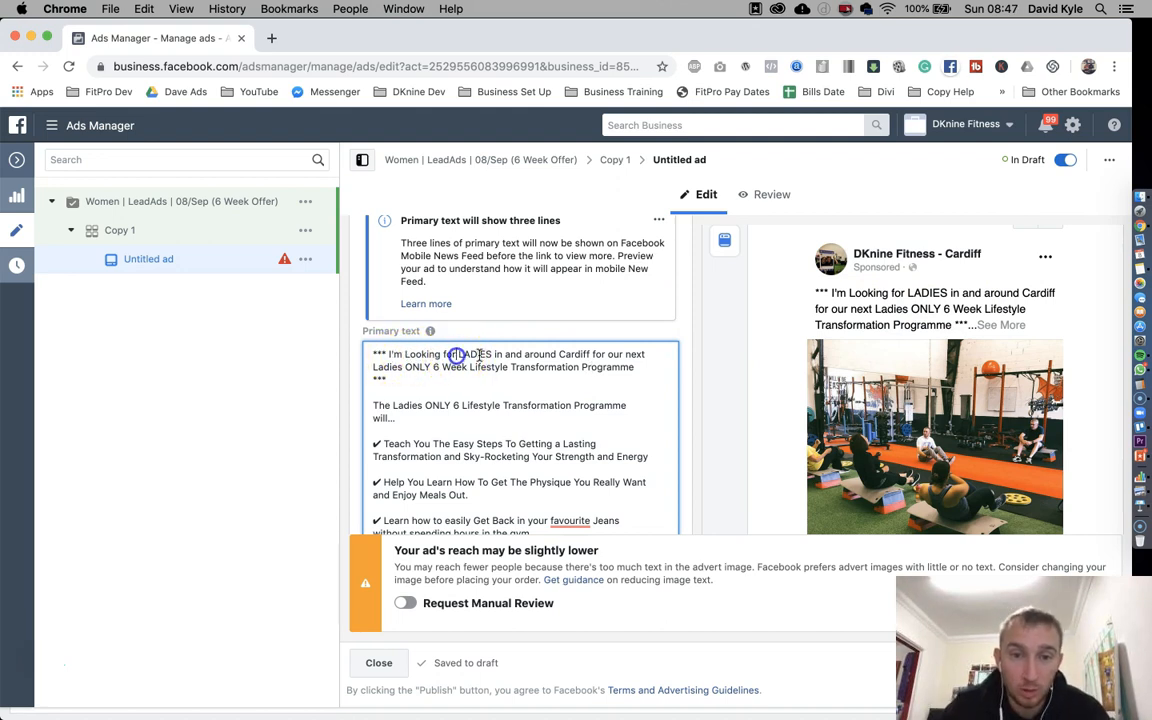
text("Over 30)
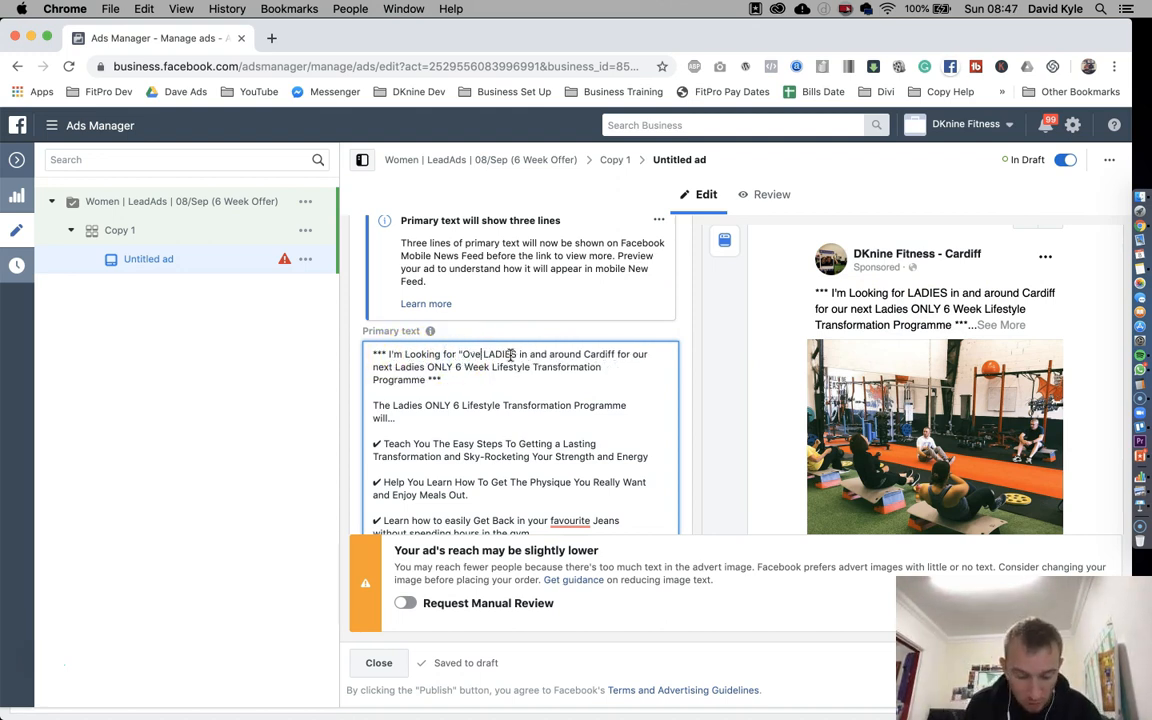
text('s)
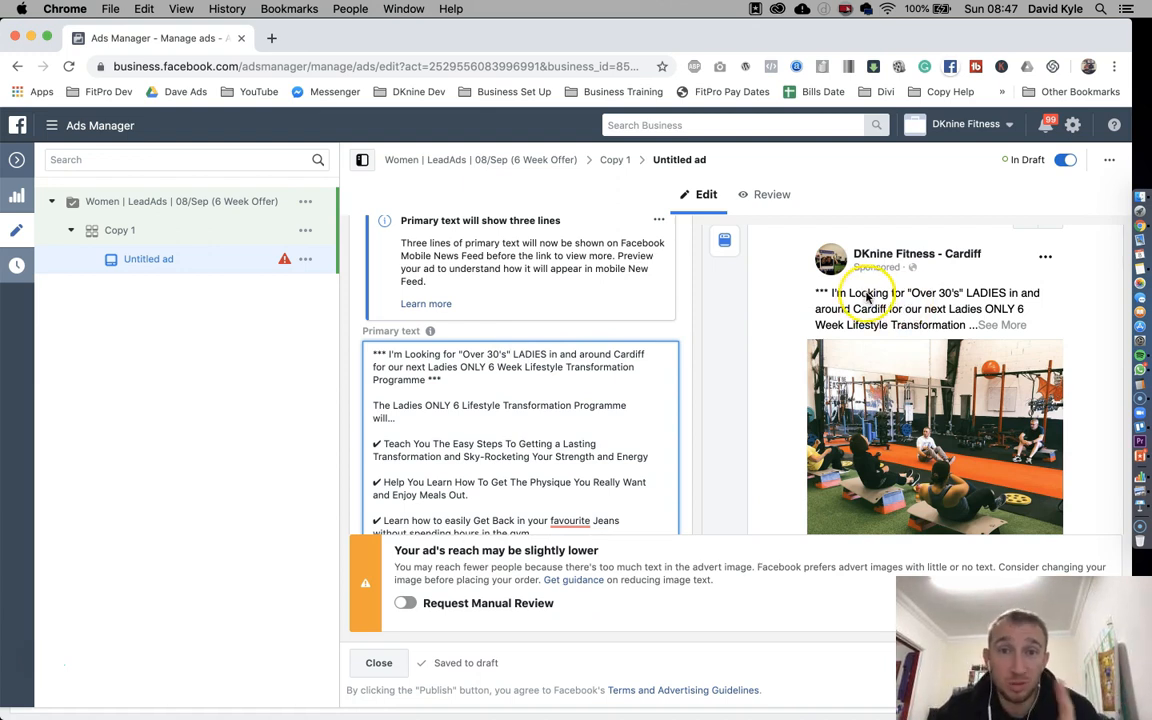
click(925, 292)
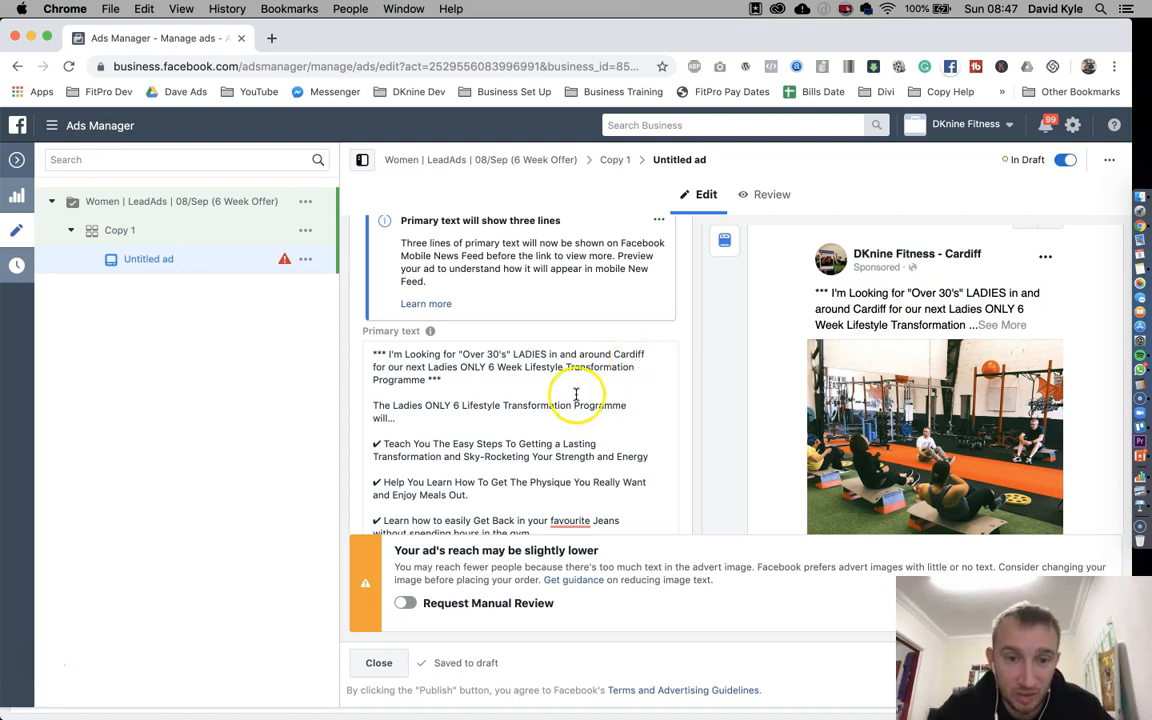
Read through the remaining primary text down to the empty headline, description and display link fields
scroll(560, 395, down, 3)
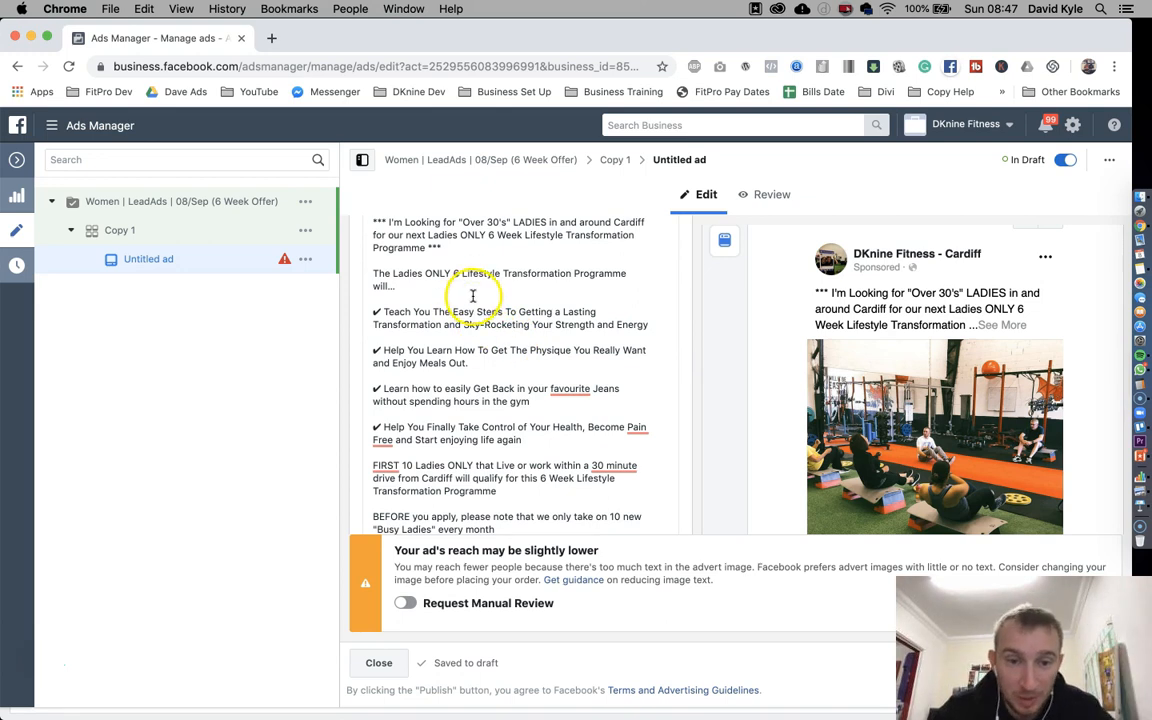
scroll(470, 287, down, 5)
scroll(468, 365, down, 5)
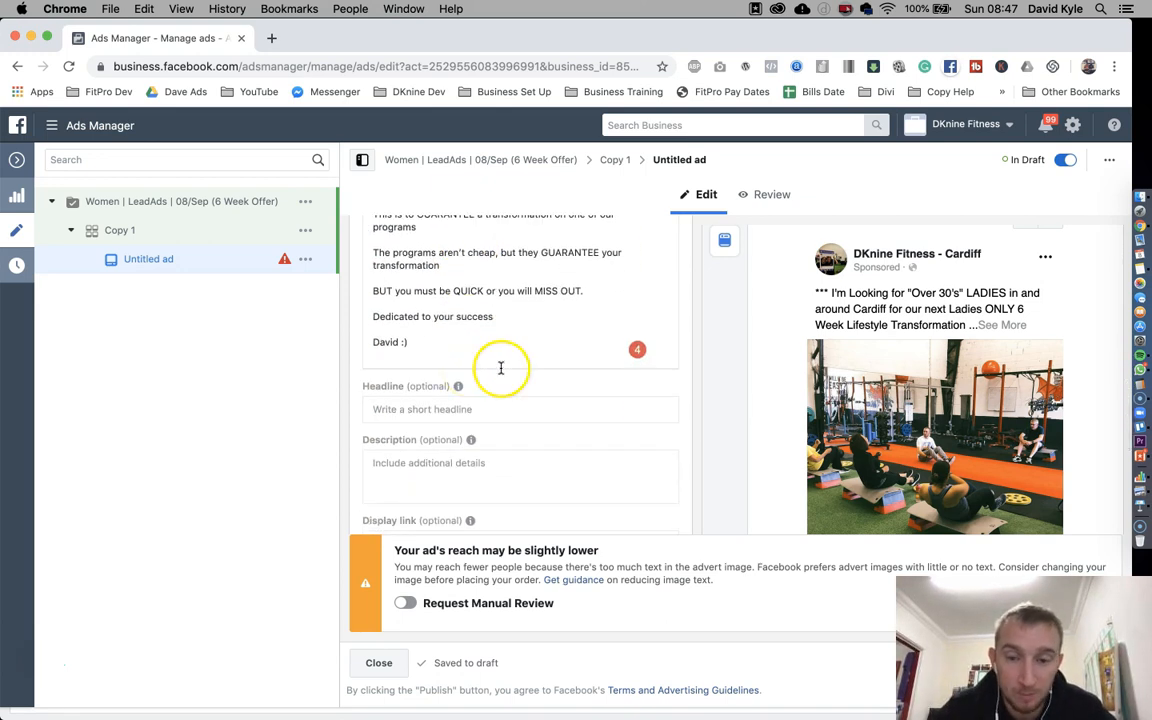
drag(995, 637, 323, 316)
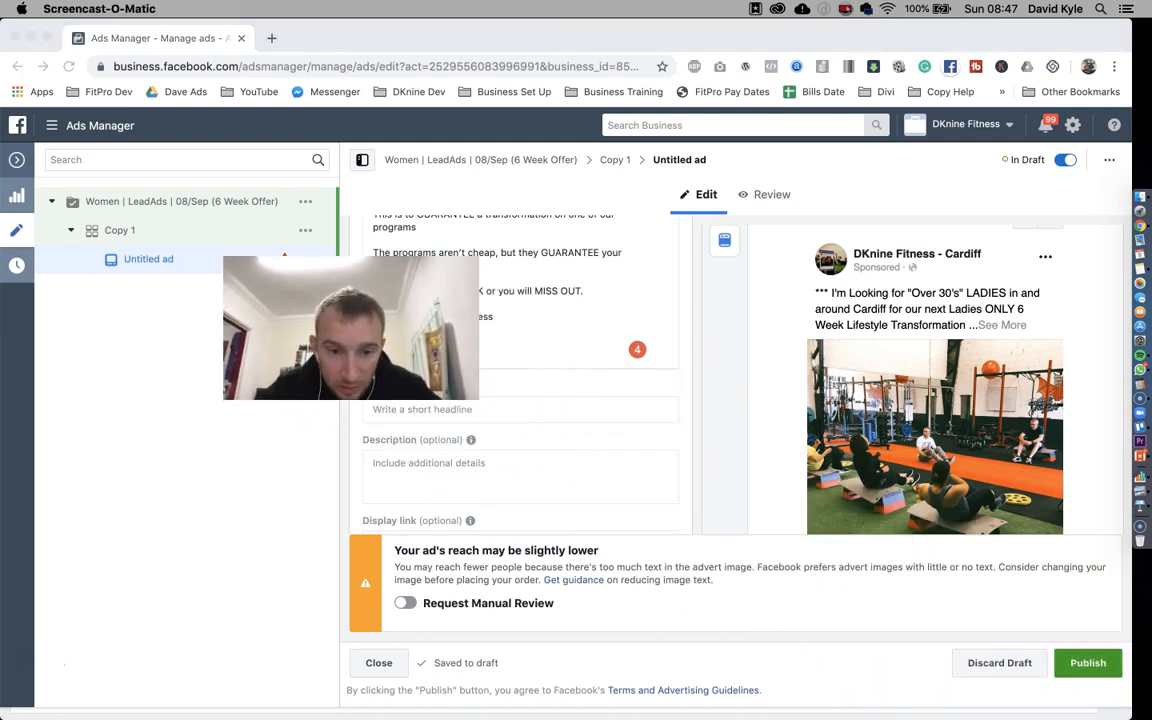
Try requesting a manual review of the ad image
click(568, 566)
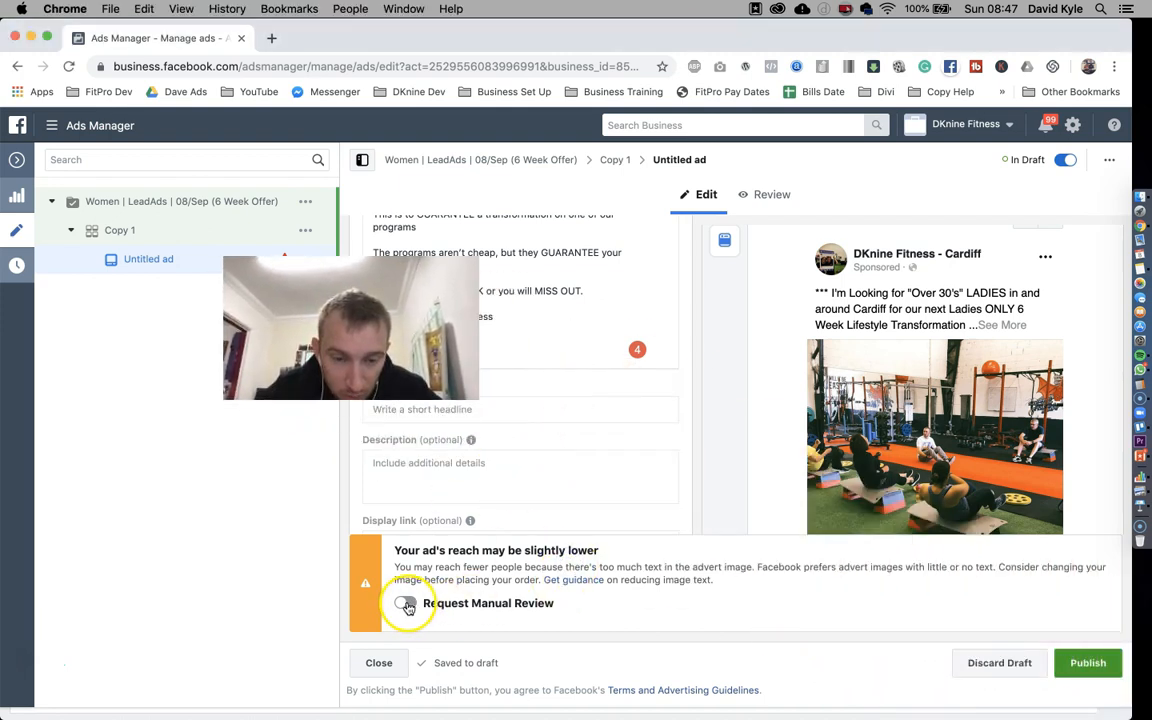
click(405, 604)
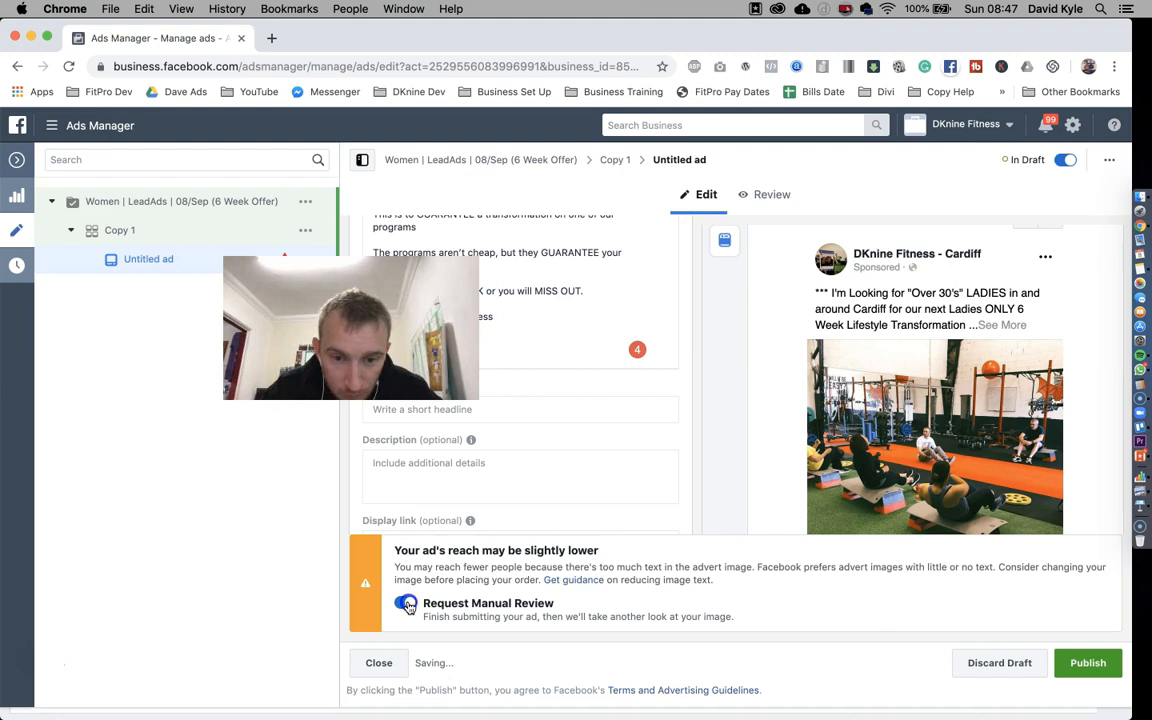
click(408, 606)
drag(351, 330, 184, 327)
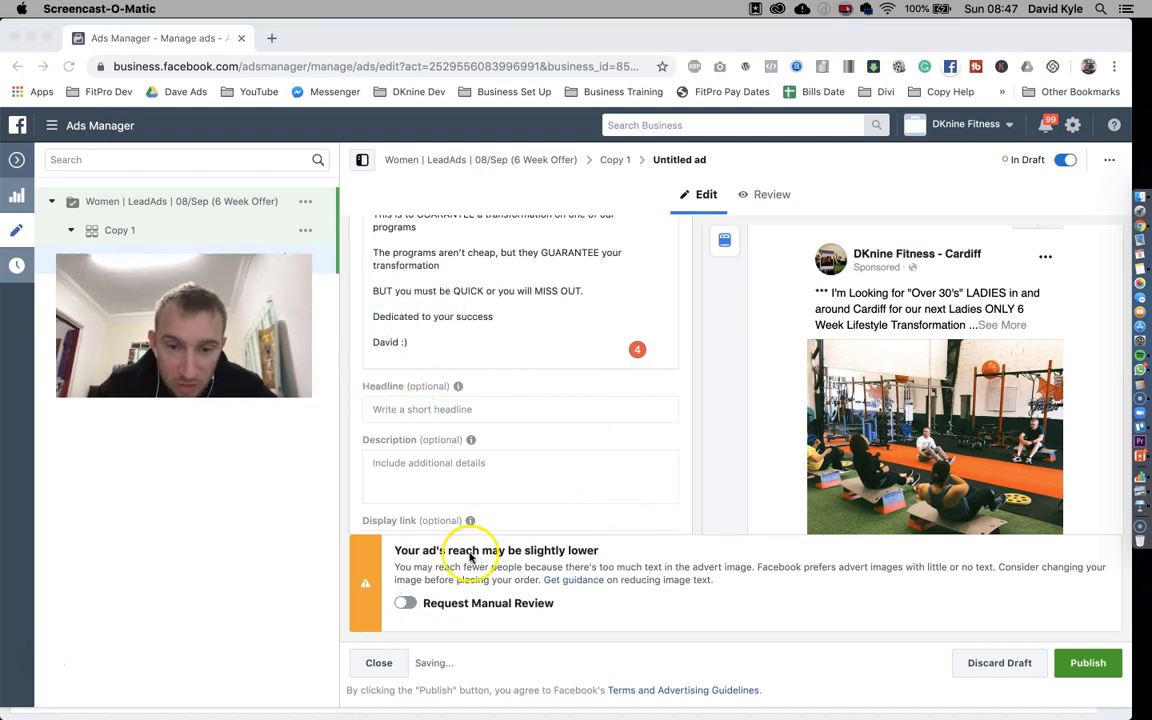
Read the warning about the ad's reach and compare it with the image in the ad preview
click(410, 549)
drag(407, 550, 736, 566)
scroll(955, 420, down, 2)
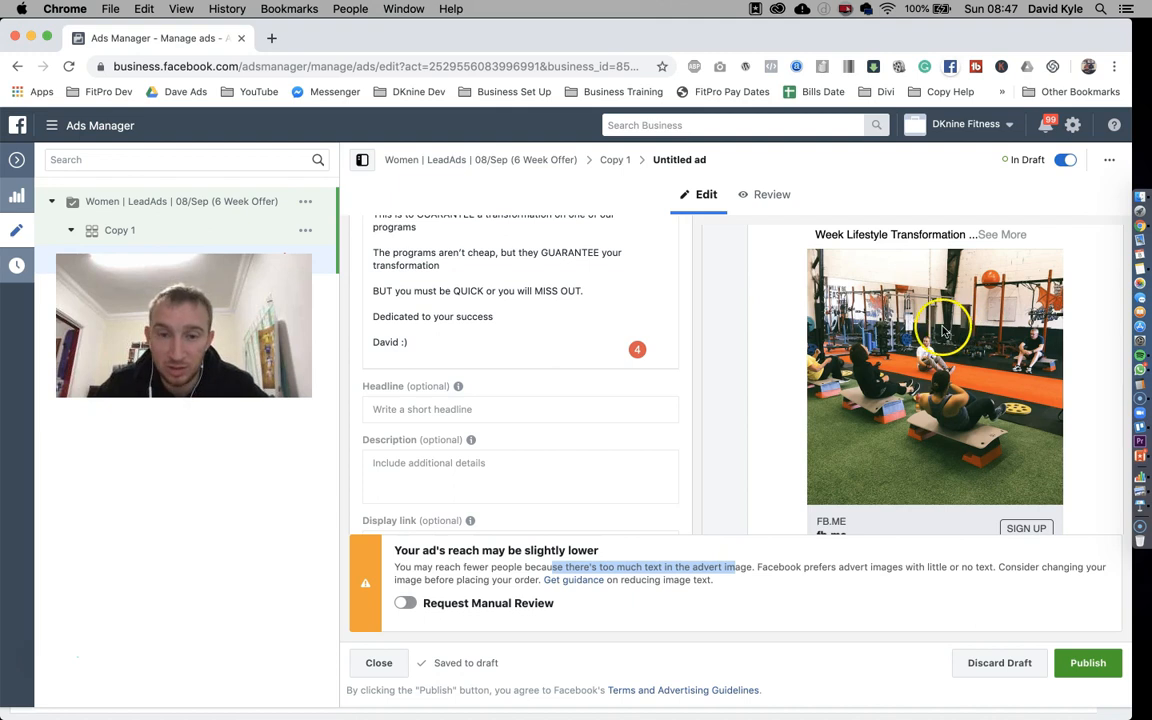
click(472, 553)
drag(472, 553, 492, 567)
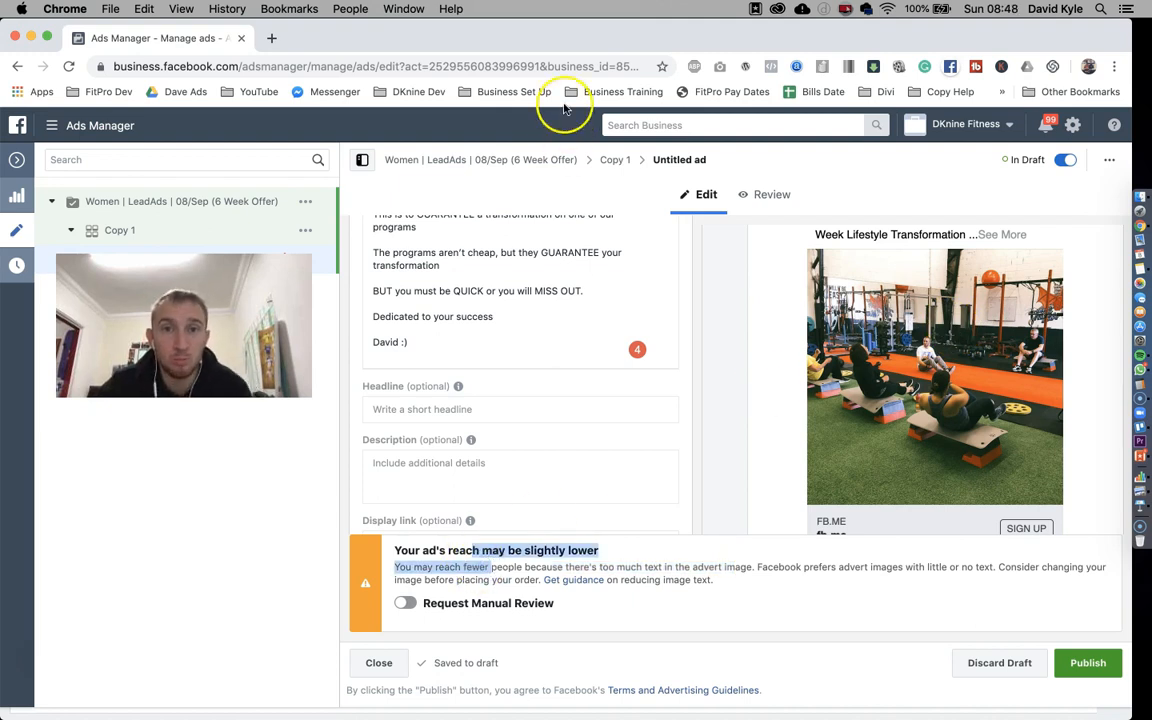
Reload the ad editing page and recheck the reach warning against the previewed image
click(561, 66)
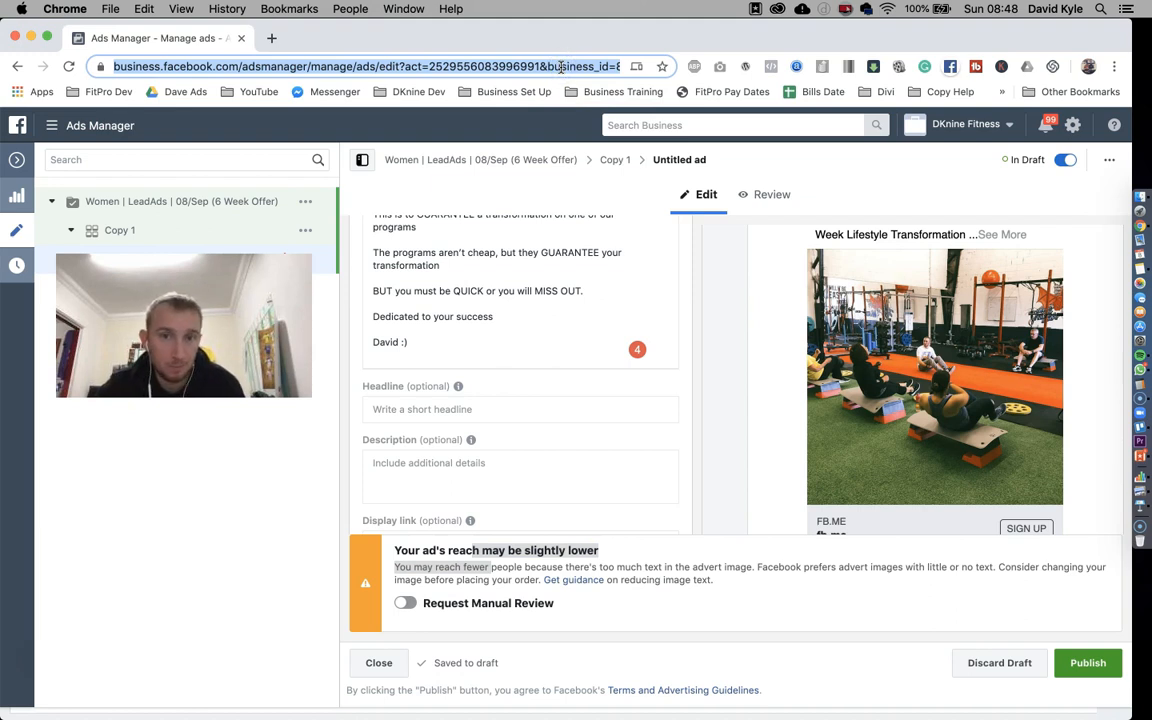
key(Return)
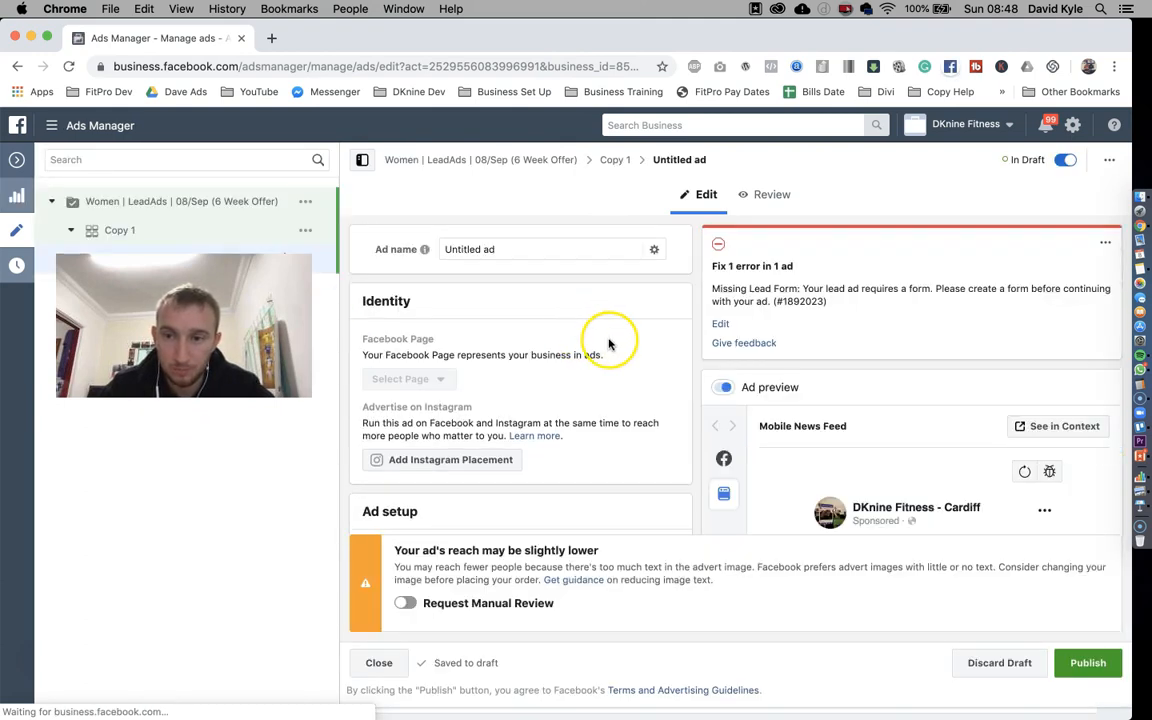
scroll(744, 395, down, 1)
scroll(735, 390, down, 5)
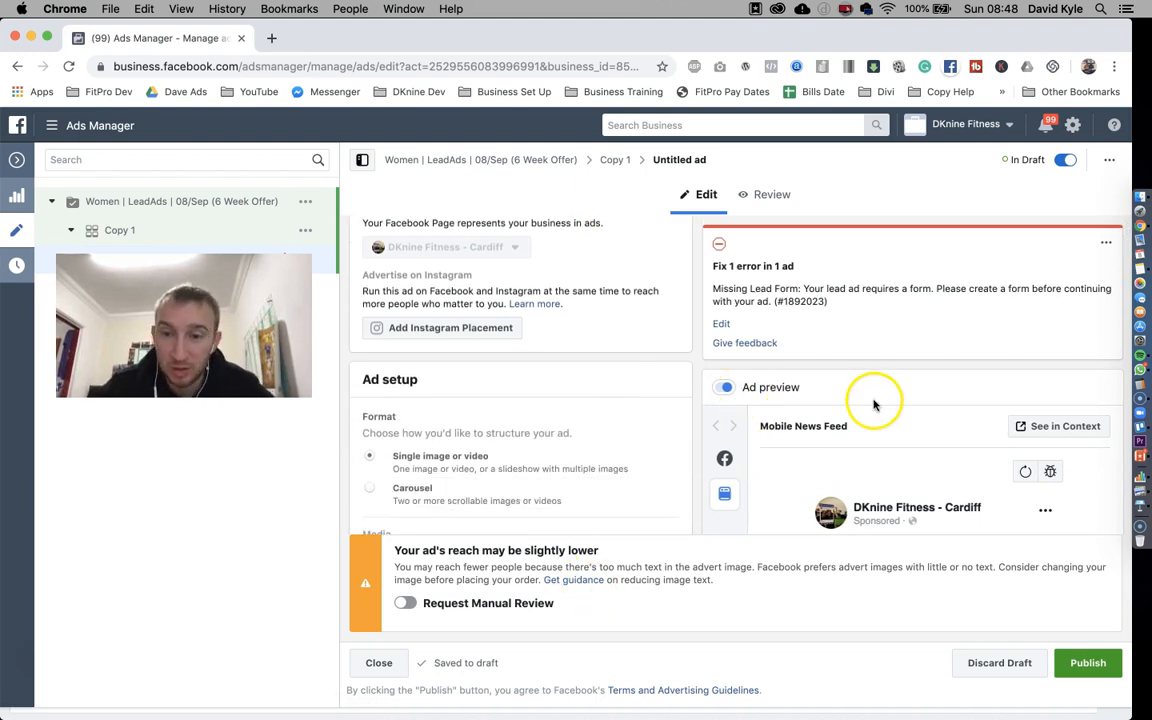
scroll(874, 404, down, 8)
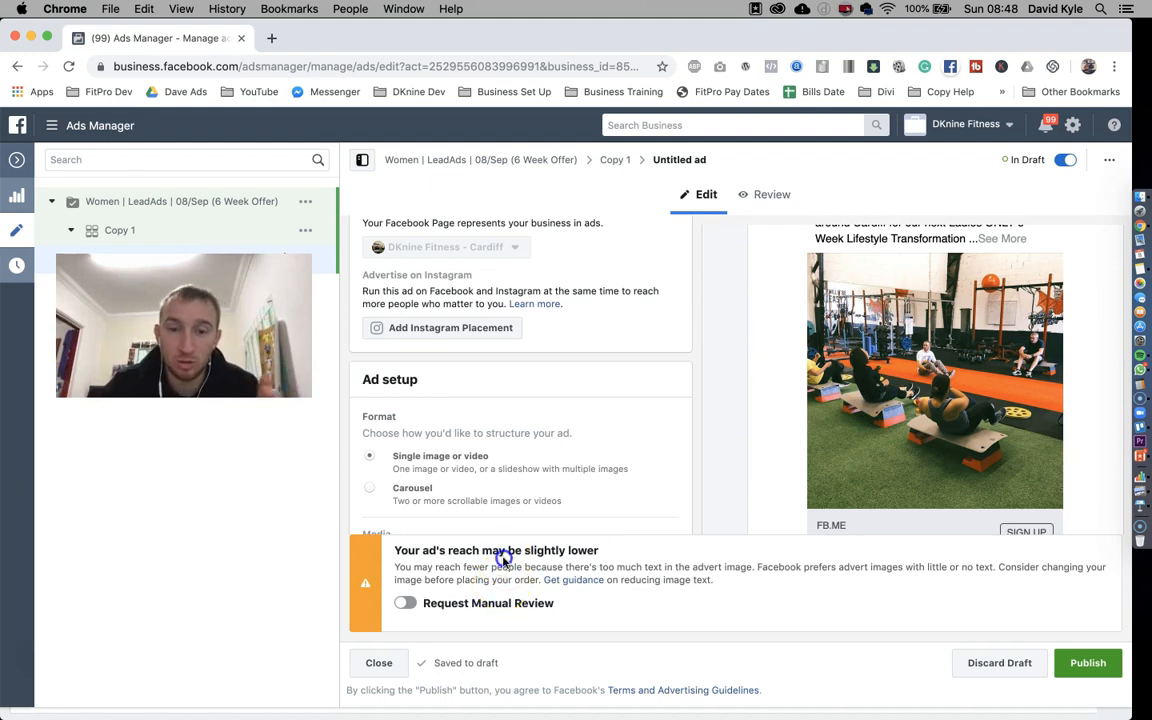
drag(506, 551, 508, 578)
Copy "I'm Looking for "Over 30's" LADIES in and around Cardiff" from the primary text's opening line into the ad headline
scroll(604, 391, down, 5)
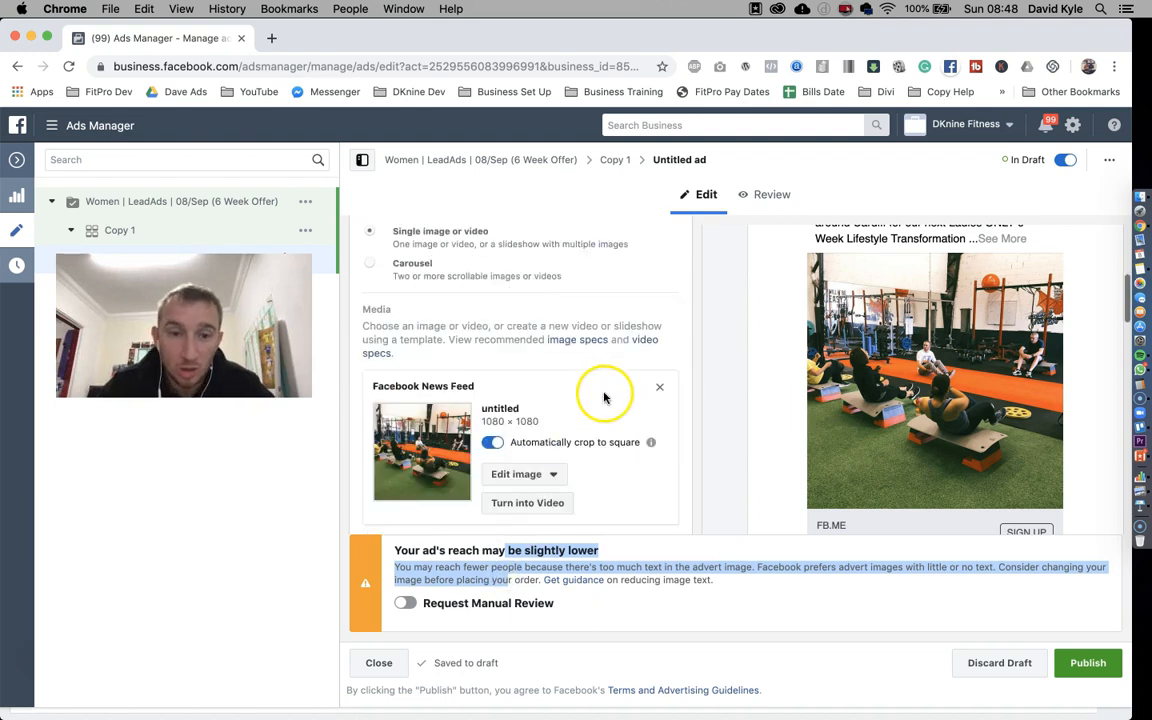
scroll(590, 390, down, 5)
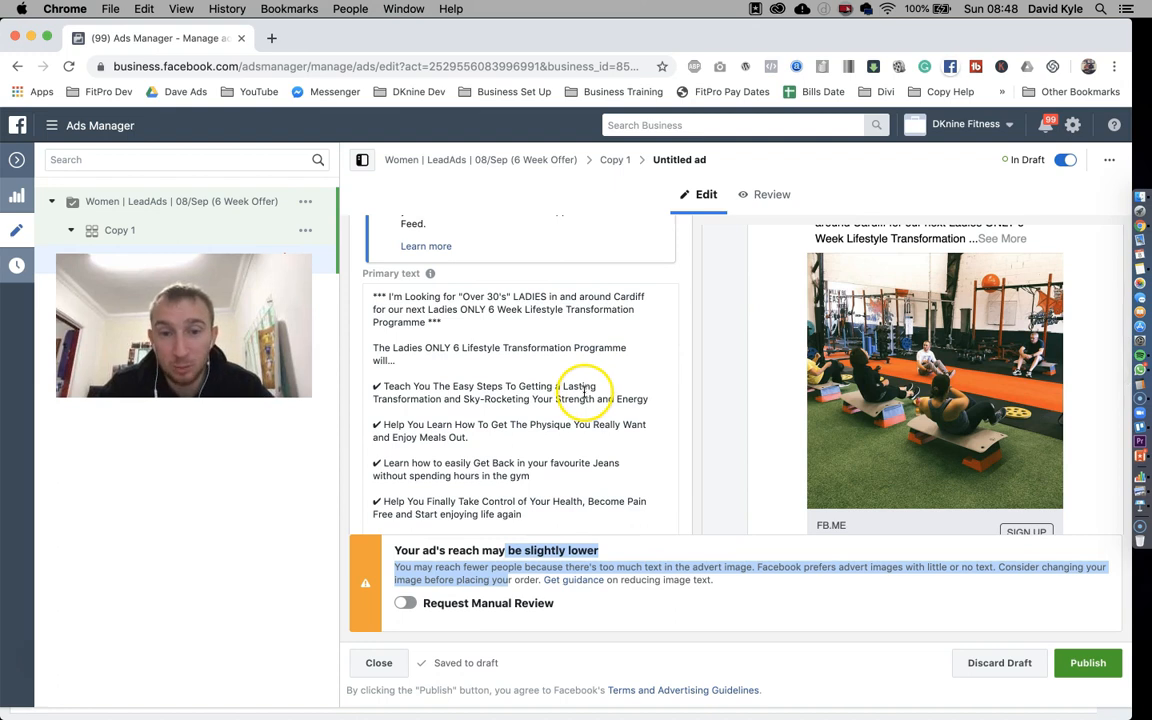
scroll(590, 392, down, 5)
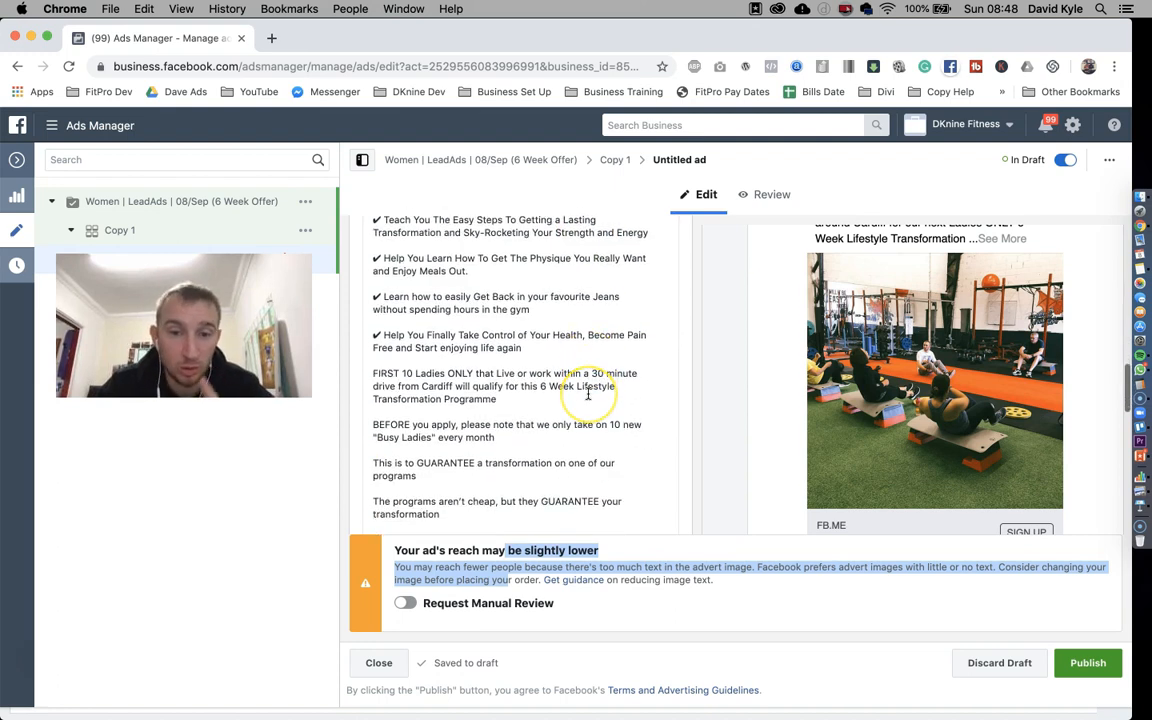
scroll(588, 394, down, 3)
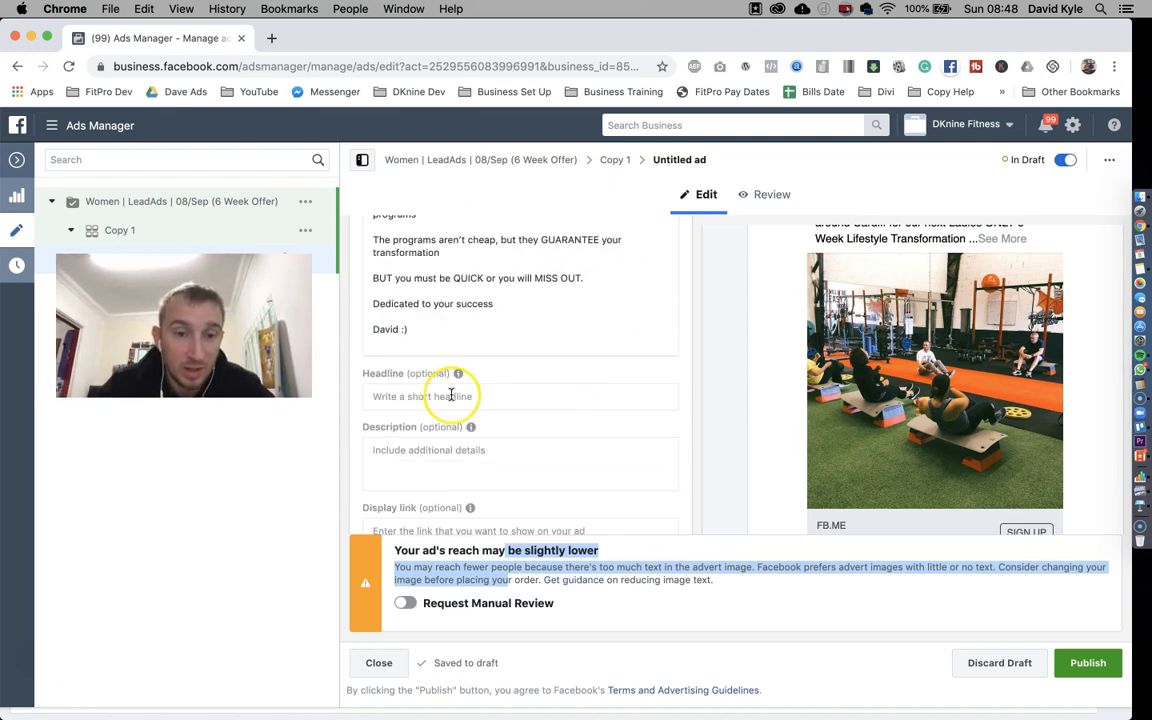
scroll(451, 393, up, 10)
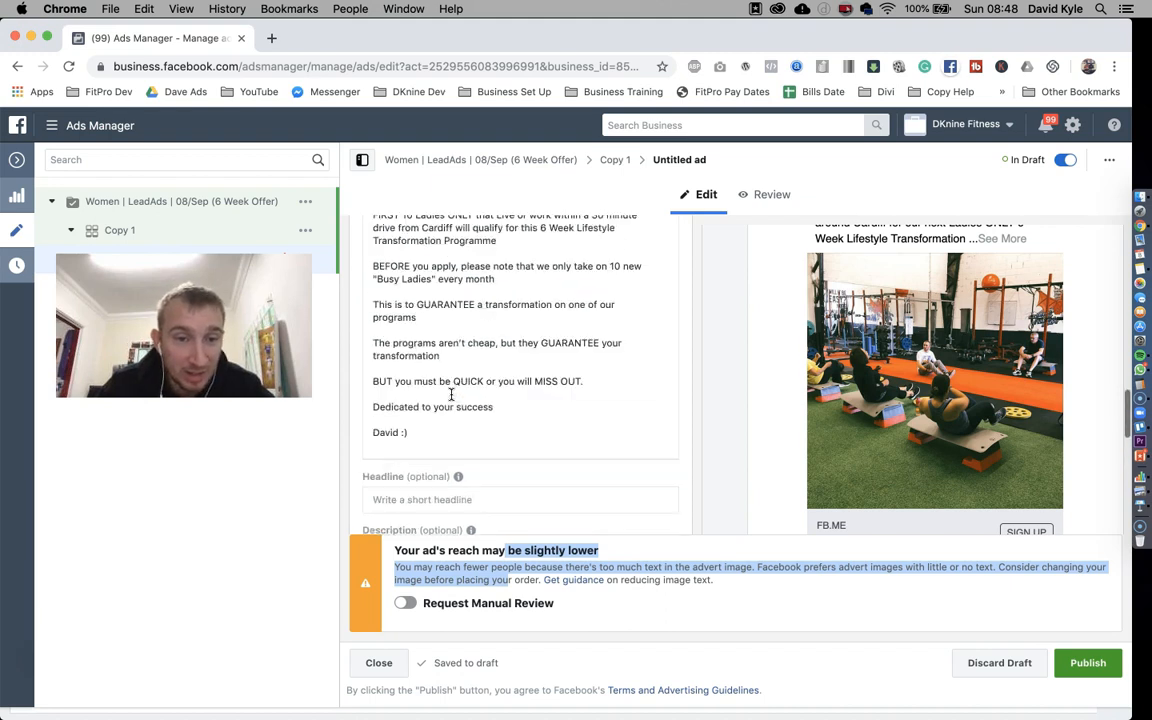
click(476, 345)
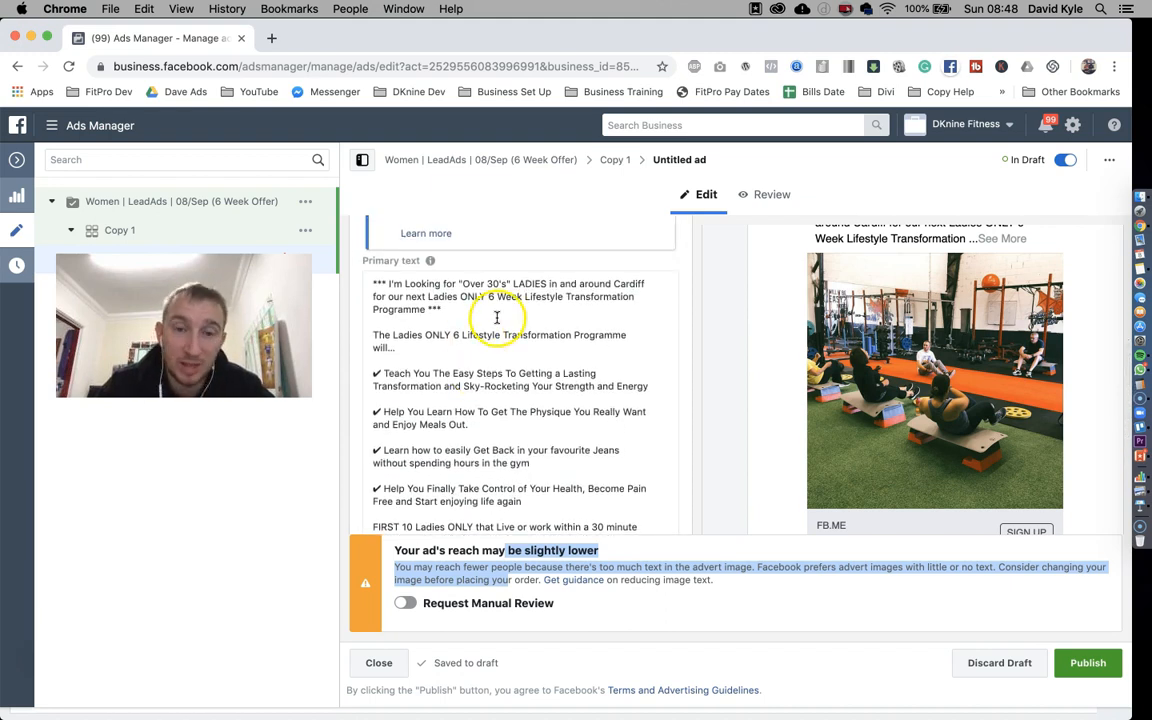
drag(387, 284, 646, 284)
key(super+c)
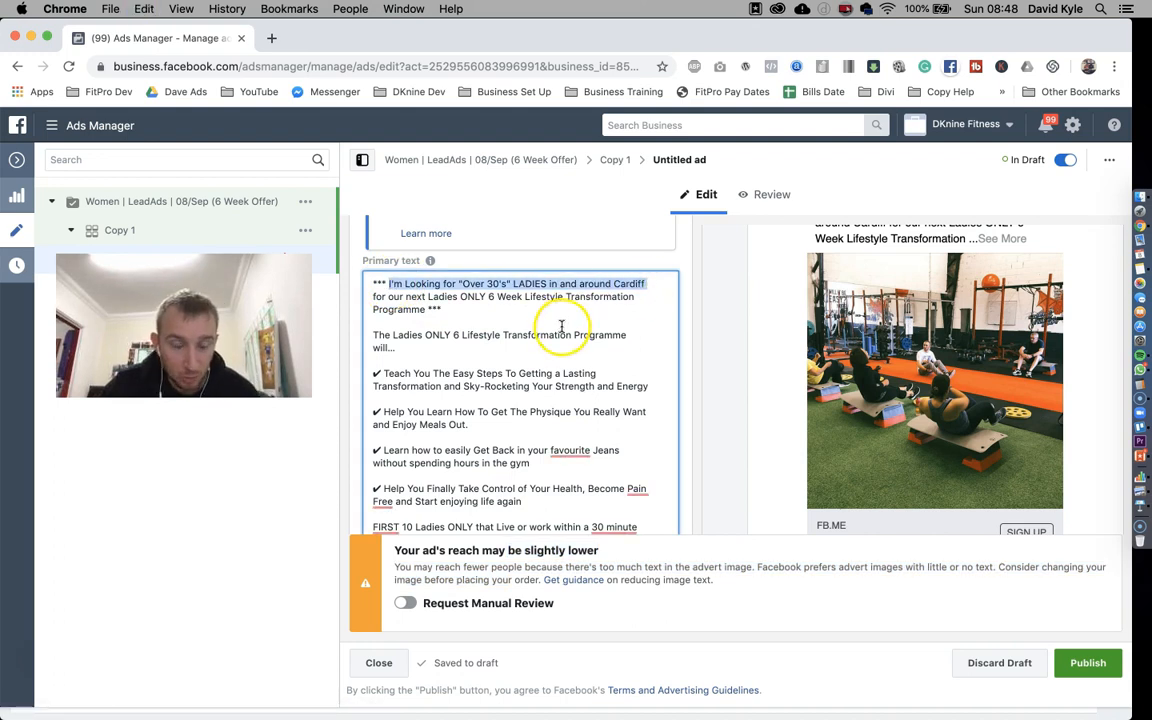
scroll(527, 334, down, 10)
click(411, 384)
key(super+v)
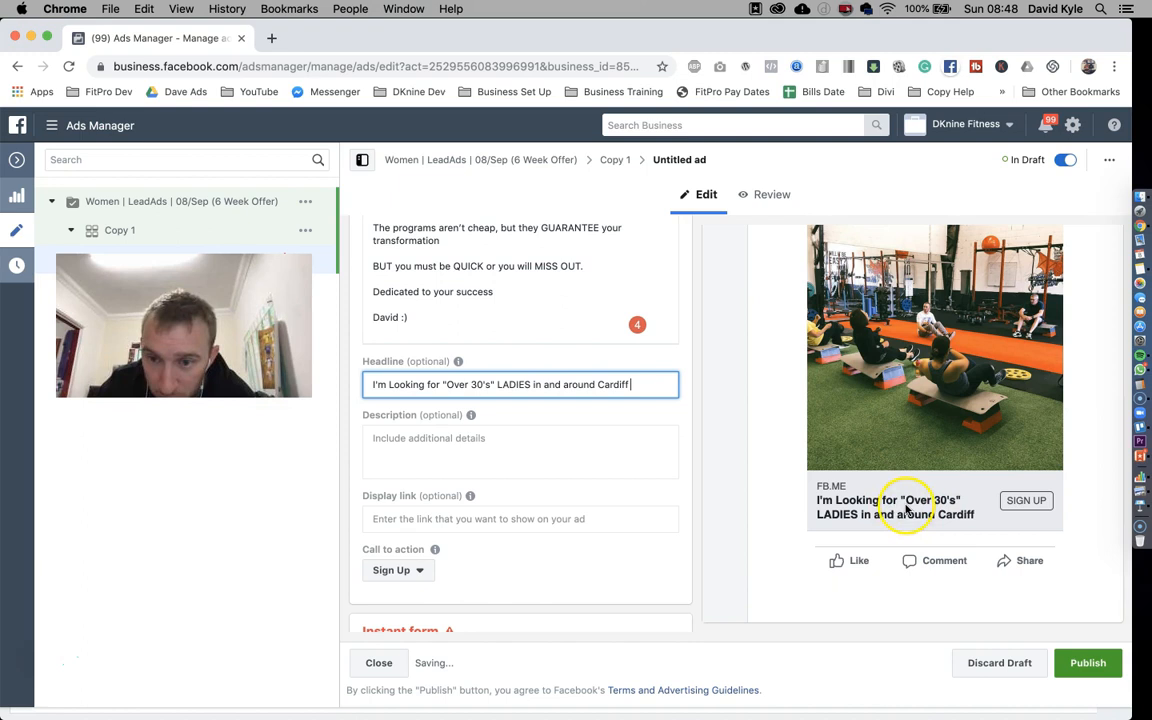
Add --> to the end of the headline and remove its opening words "I'm Looking for"
scroll(913, 420, up, 3)
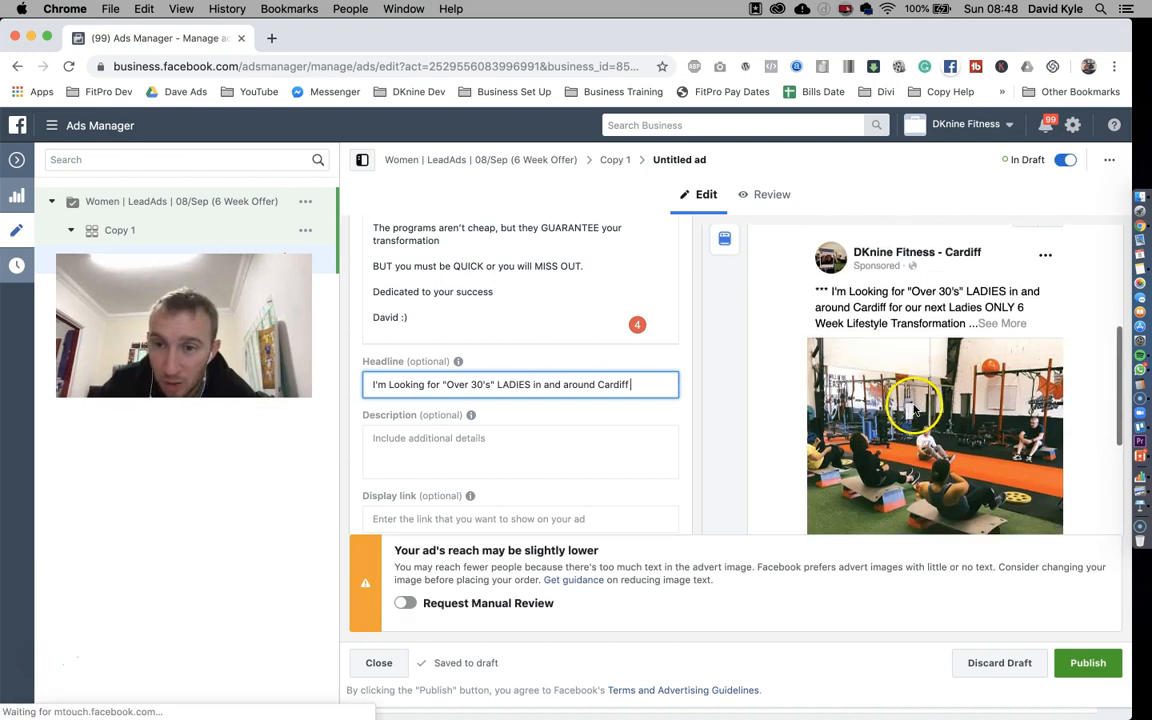
scroll(920, 342, down, 3)
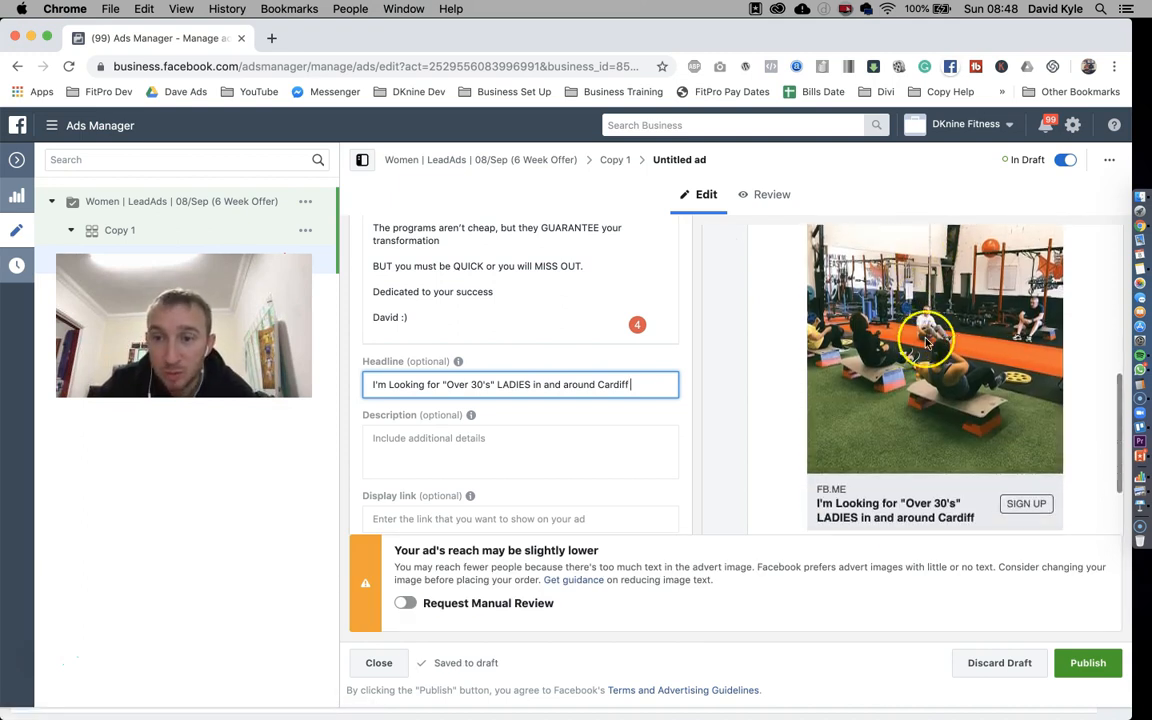
scroll(929, 346, down, 2)
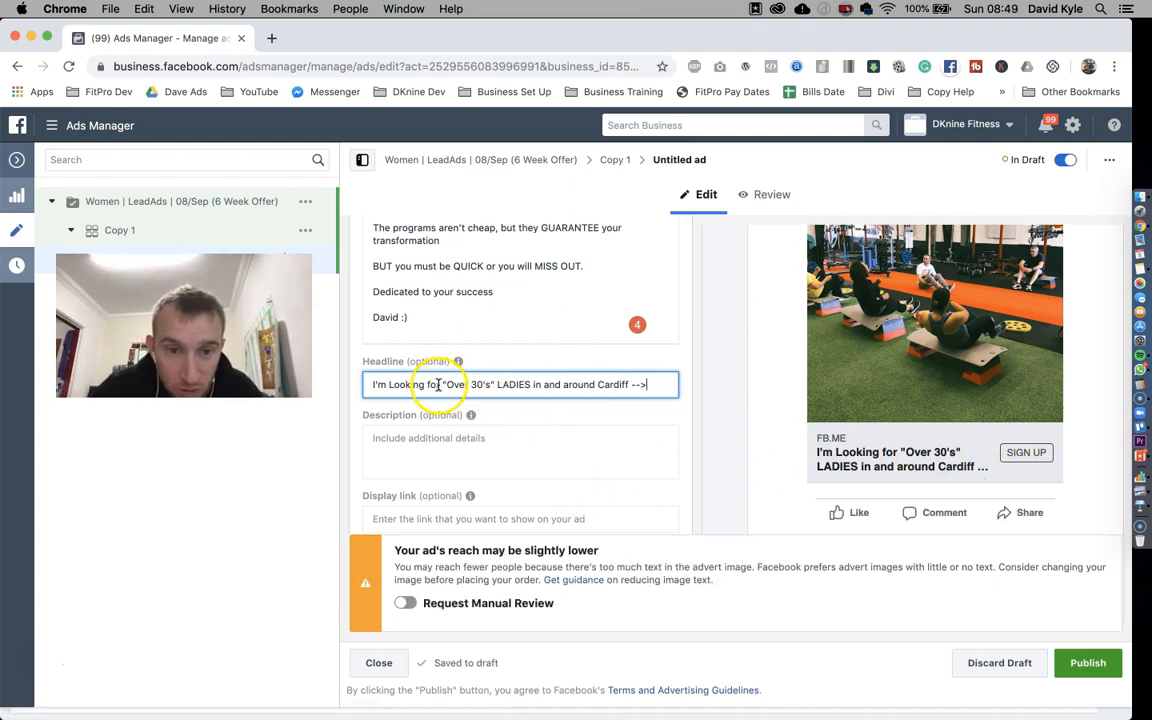
text(L)
key(BackSpace)
key(Delete)
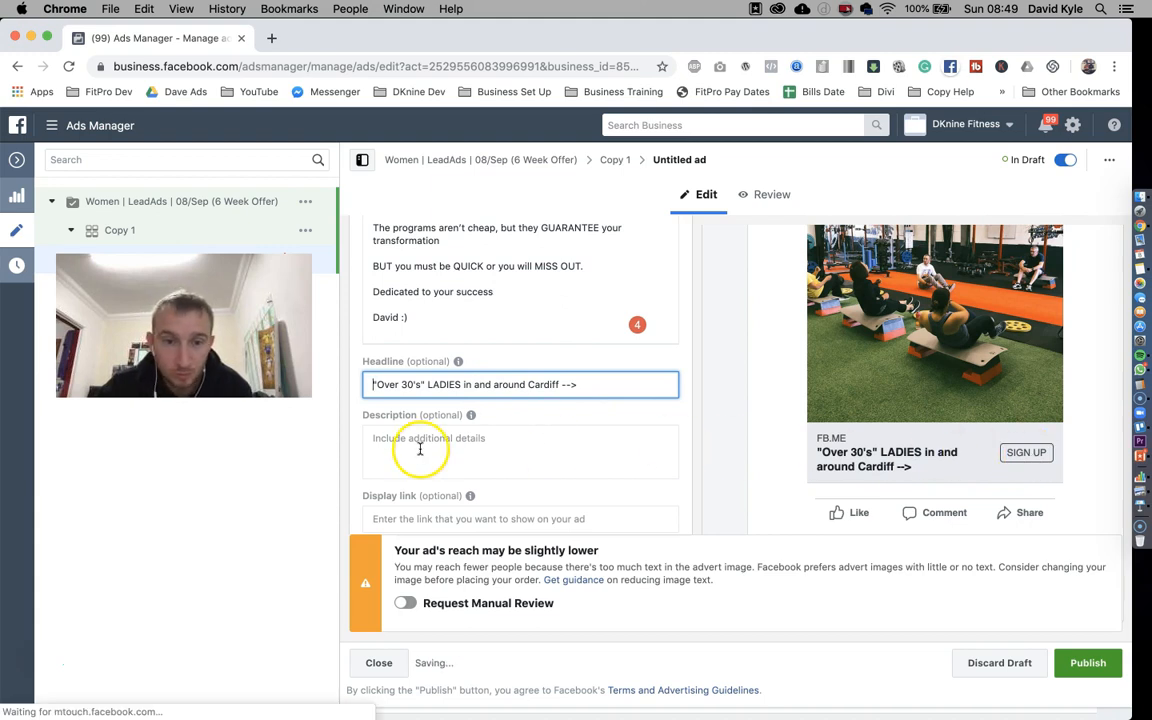
scroll(425, 445, down, 3)
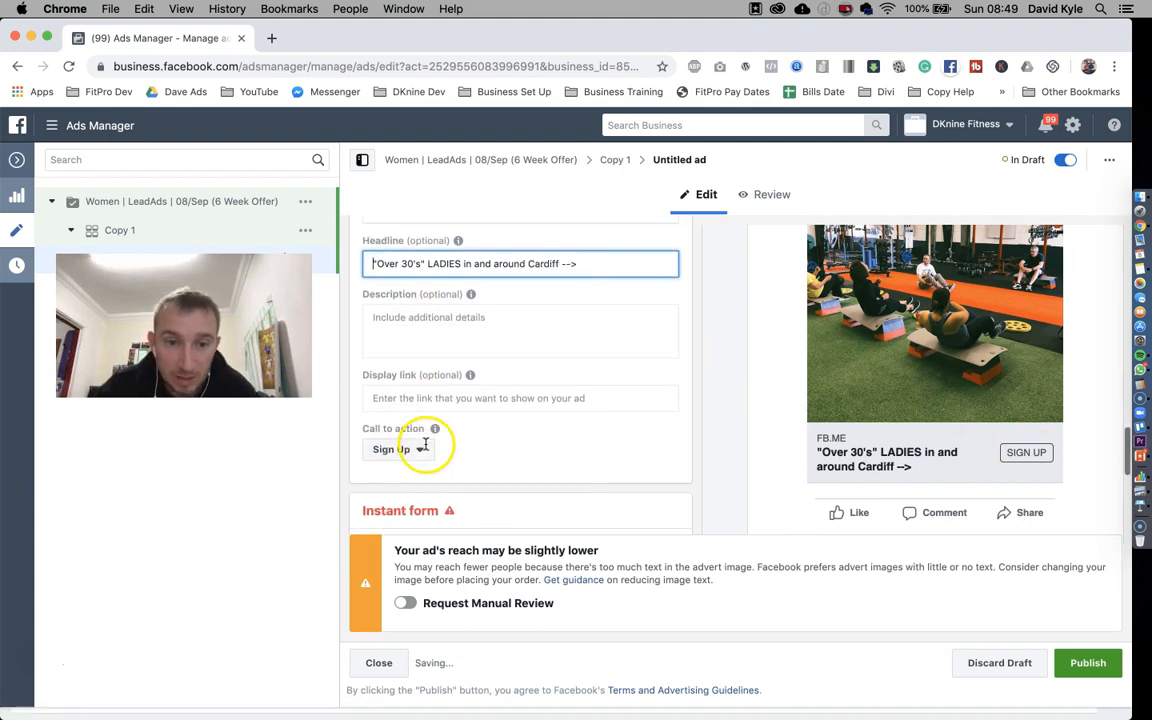
double_click(385, 375)
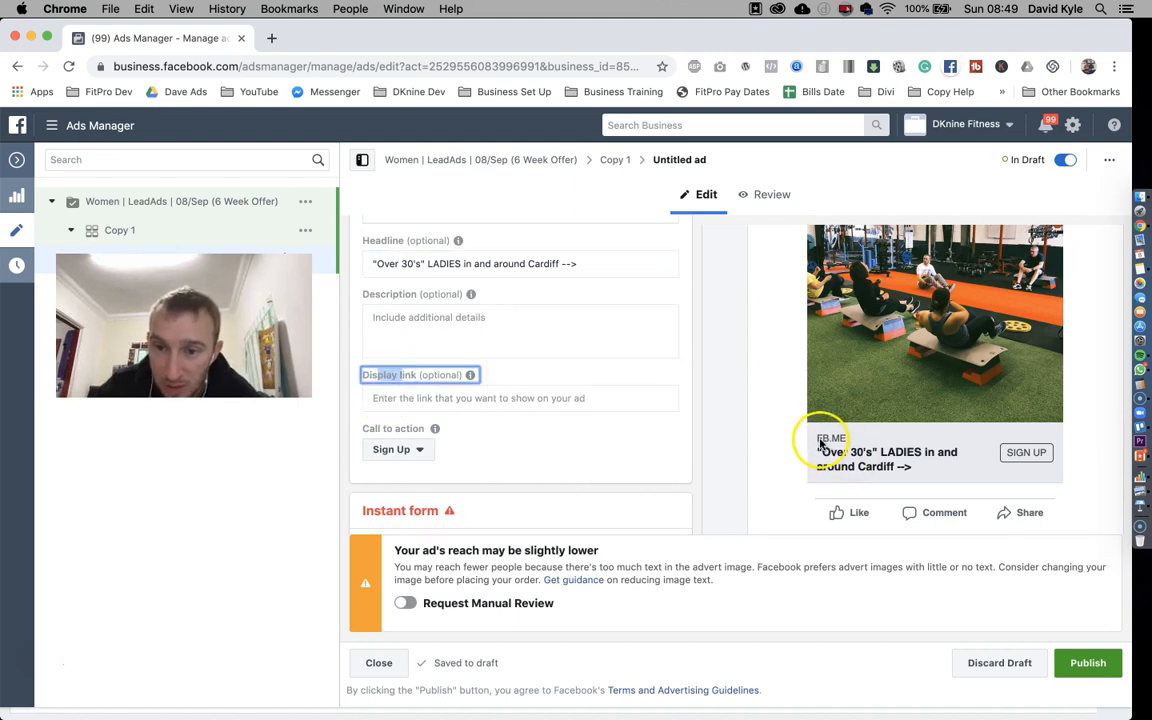
click(453, 399)
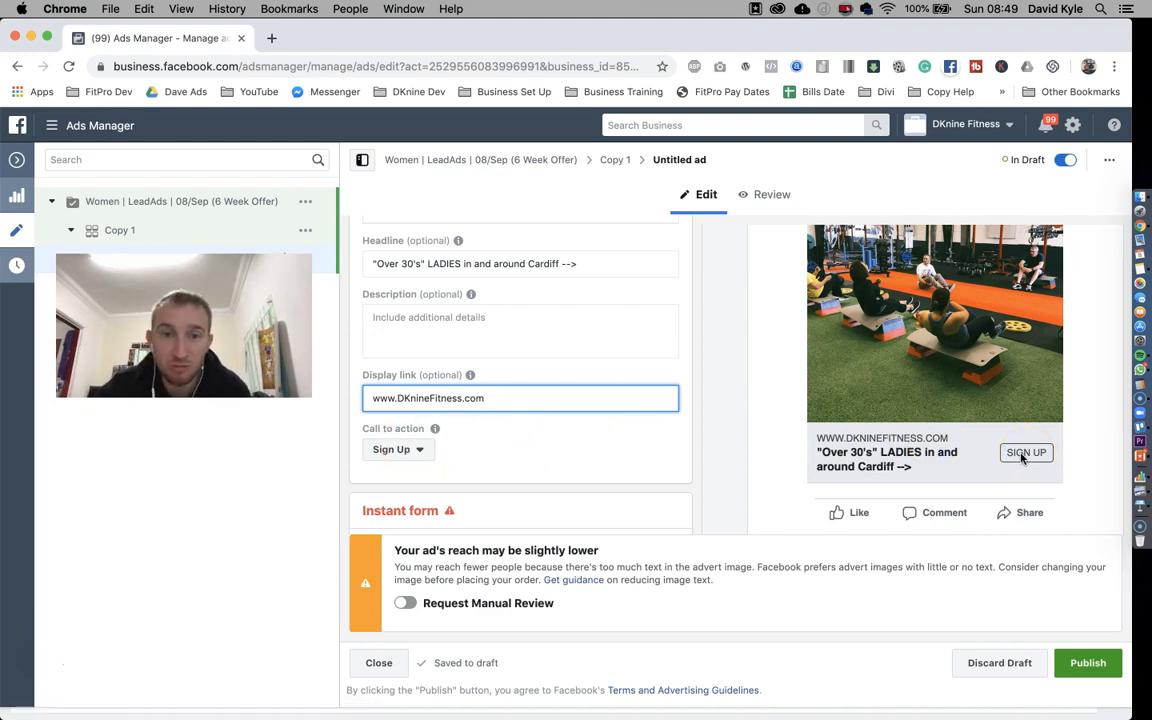
scroll(530, 267, up, 5)
scroll(460, 362, down, 2)
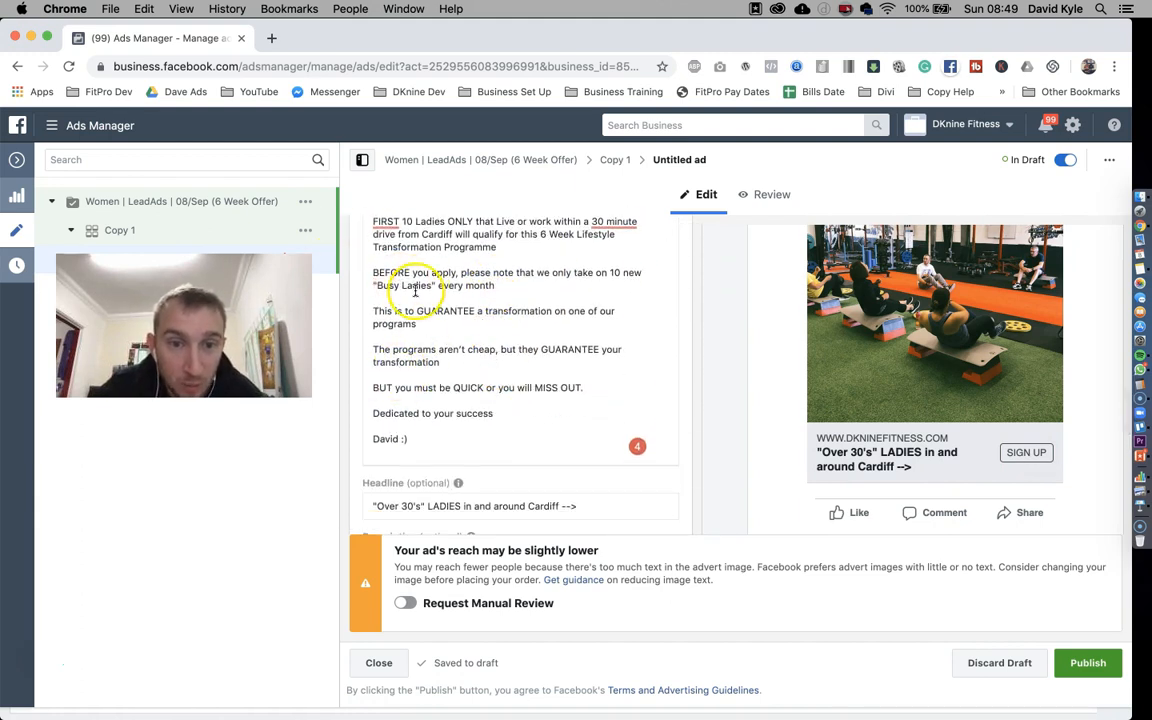
scroll(394, 303, up, 1)
drag(399, 264, 402, 312)
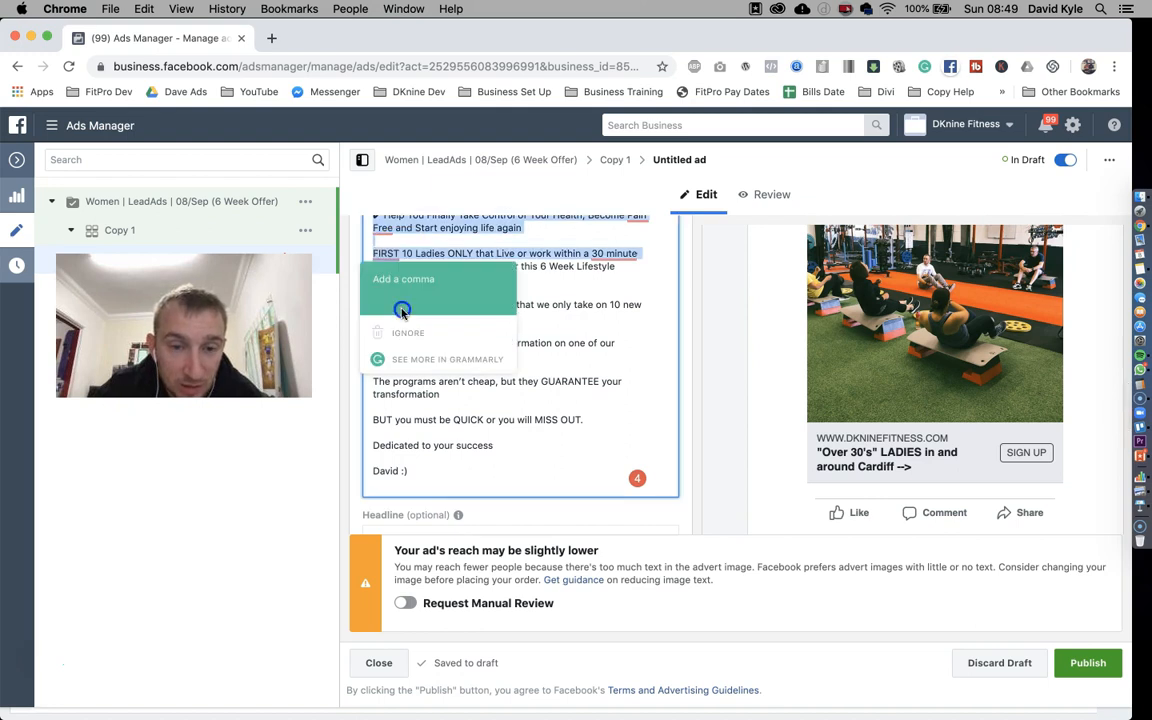
scroll(687, 338, down, 5)
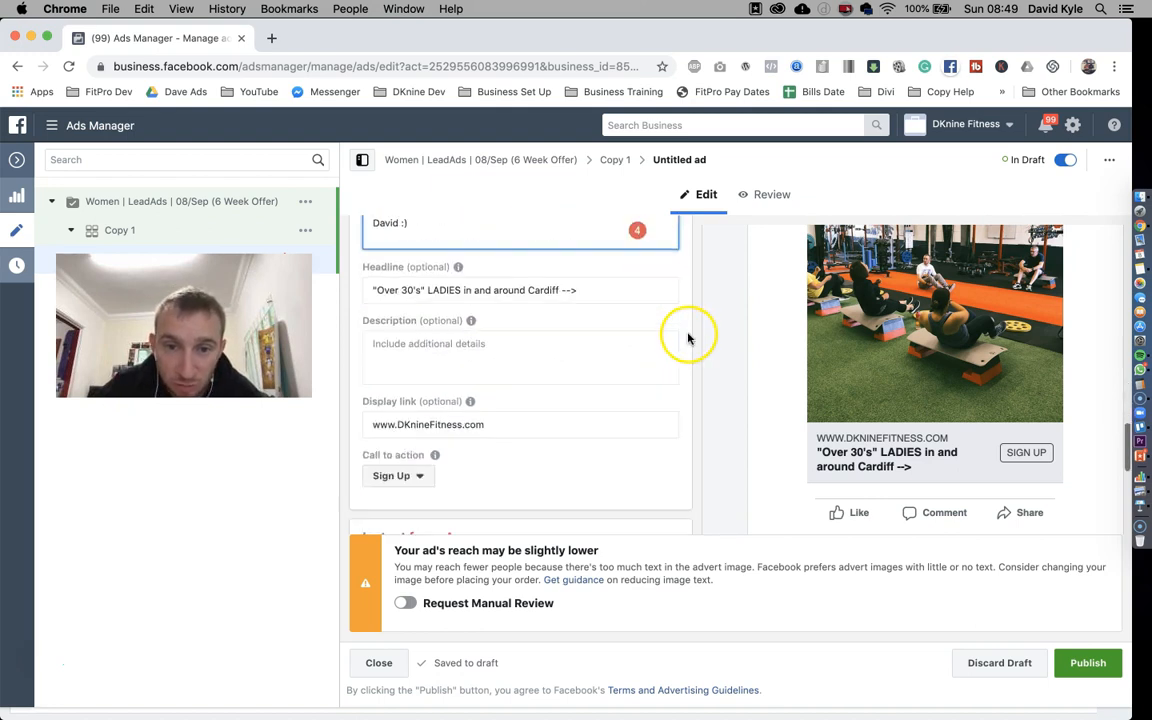
Change the ad's call to action to Learn More and check the ad preview
scroll(660, 350, down, 1)
click(391, 408)
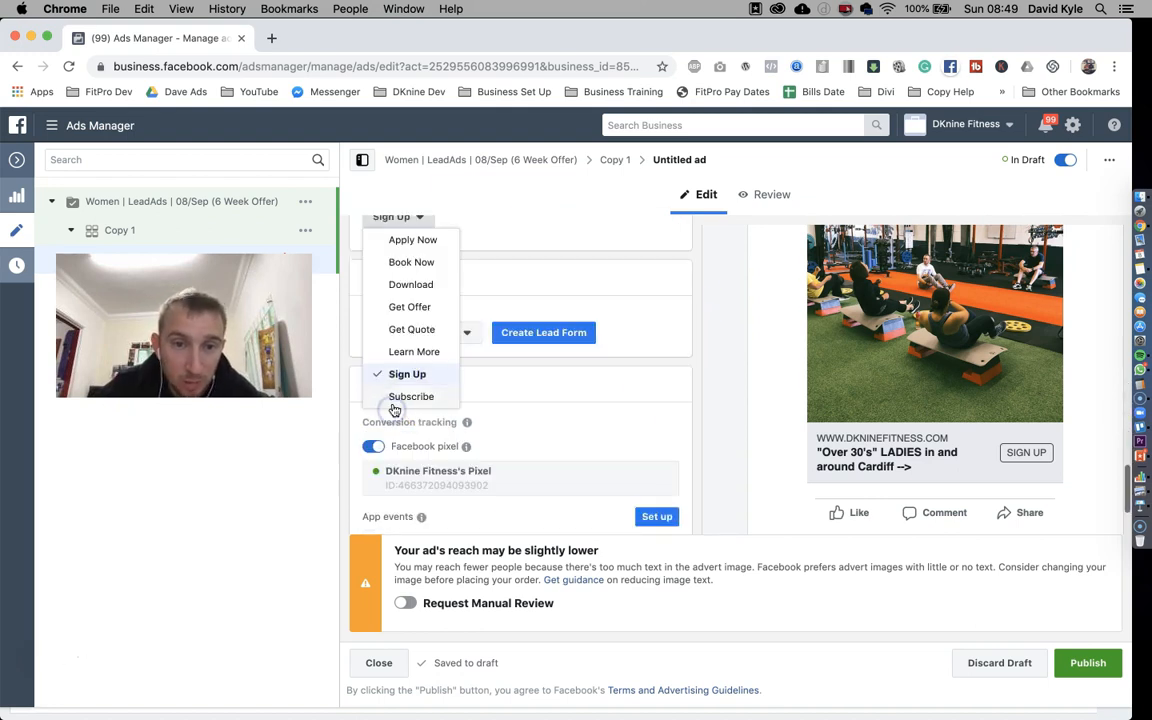
click(408, 351)
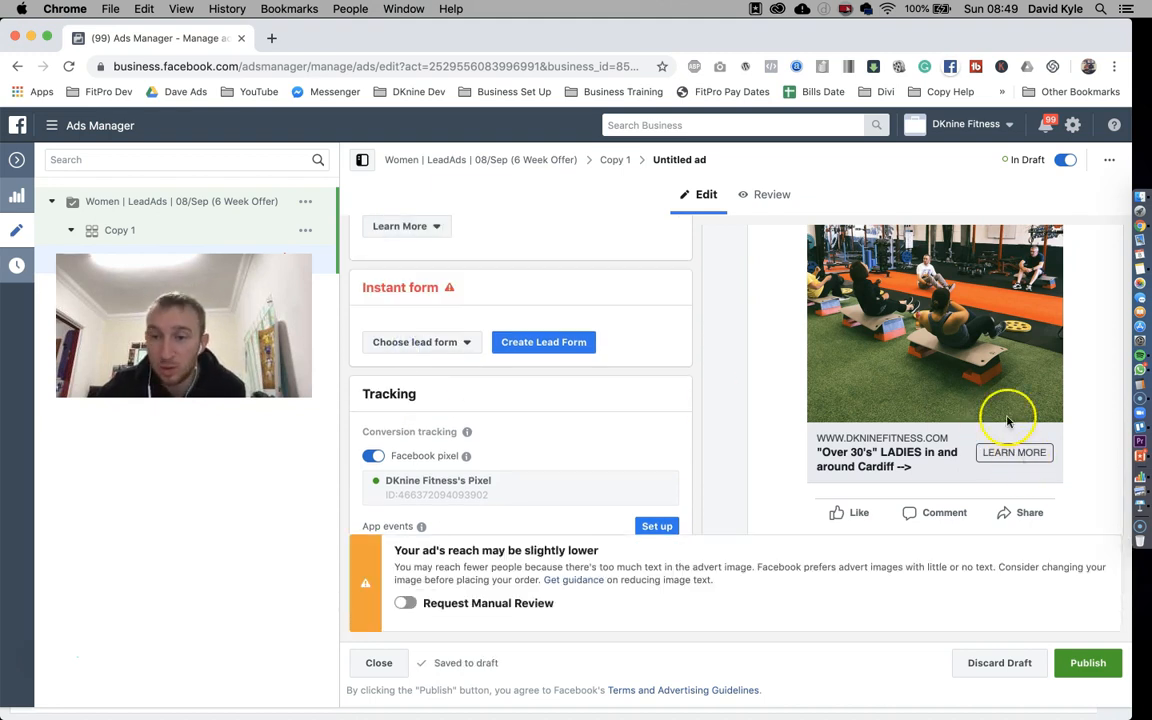
scroll(1007, 420, up, 5)
scroll(936, 307, down, 4)
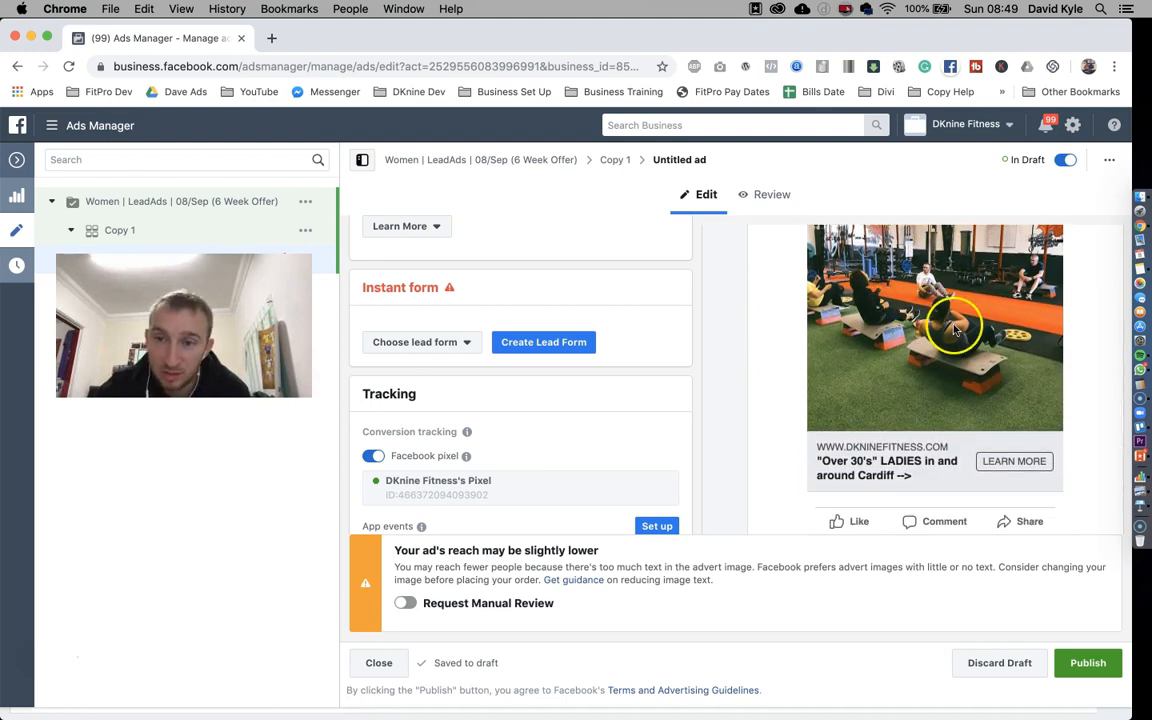
scroll(897, 316, down, 2)
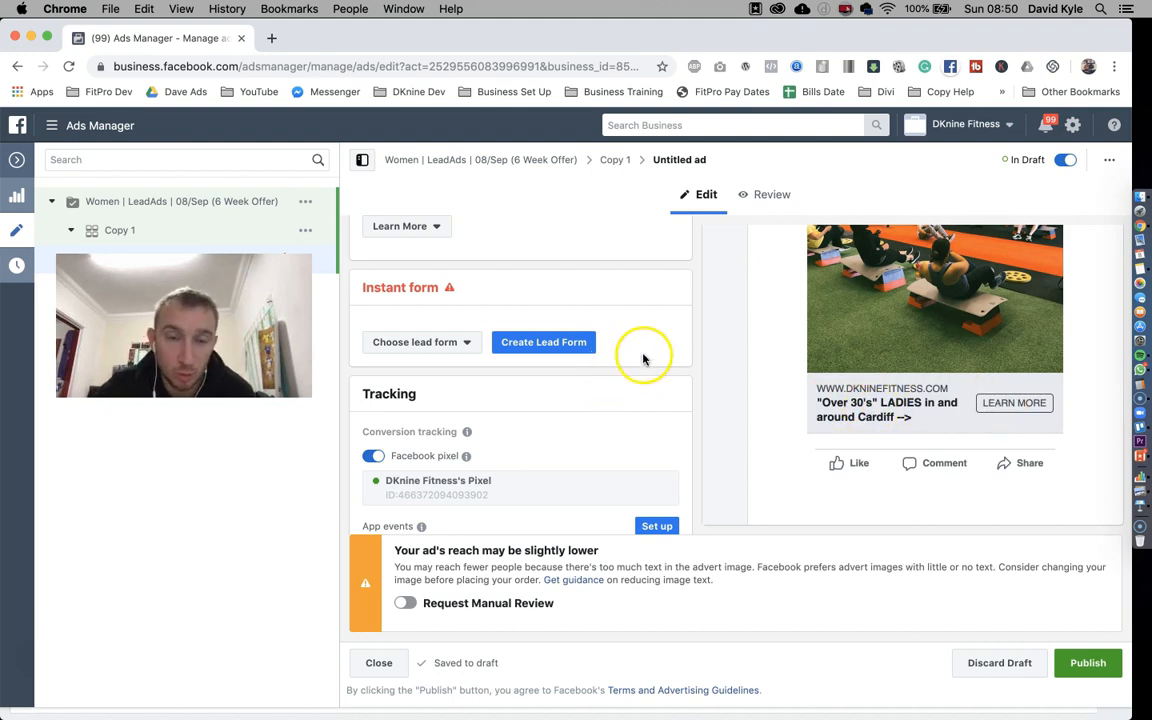
scroll(725, 327, up, 2)
click(386, 287)
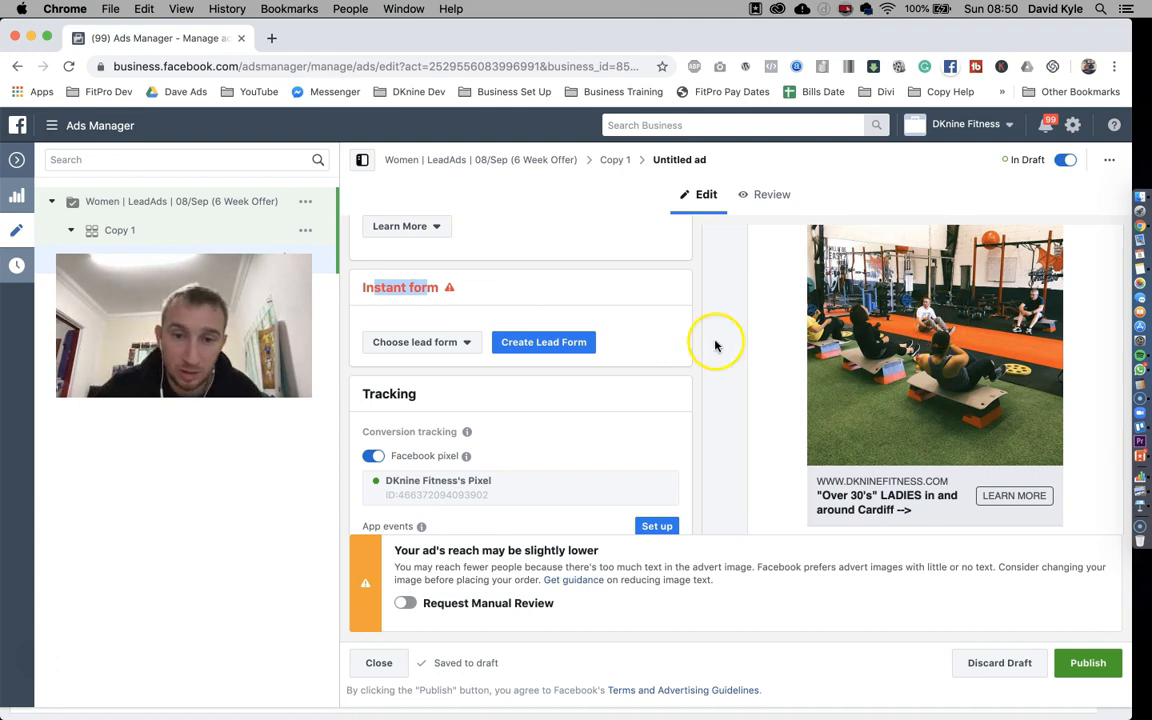
Create a new lead form for the ad and name it "Ladies - 6 Week (08/Sep)"
click(663, 342)
click(528, 343)
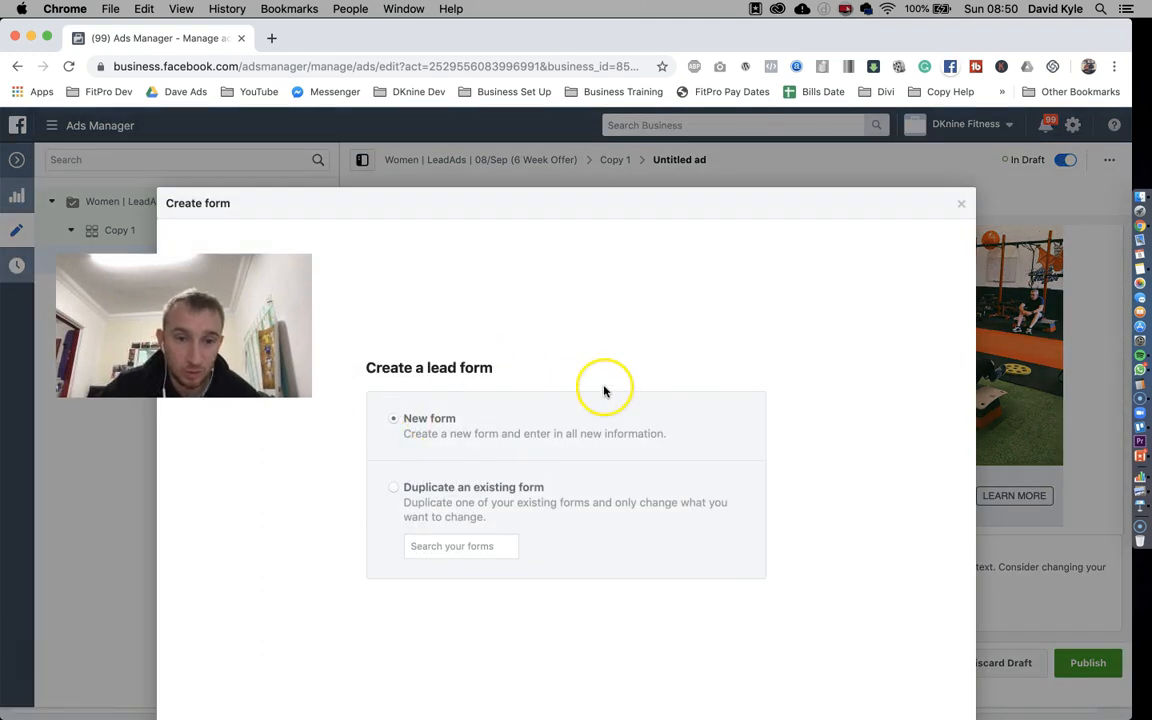
click(941, 665)
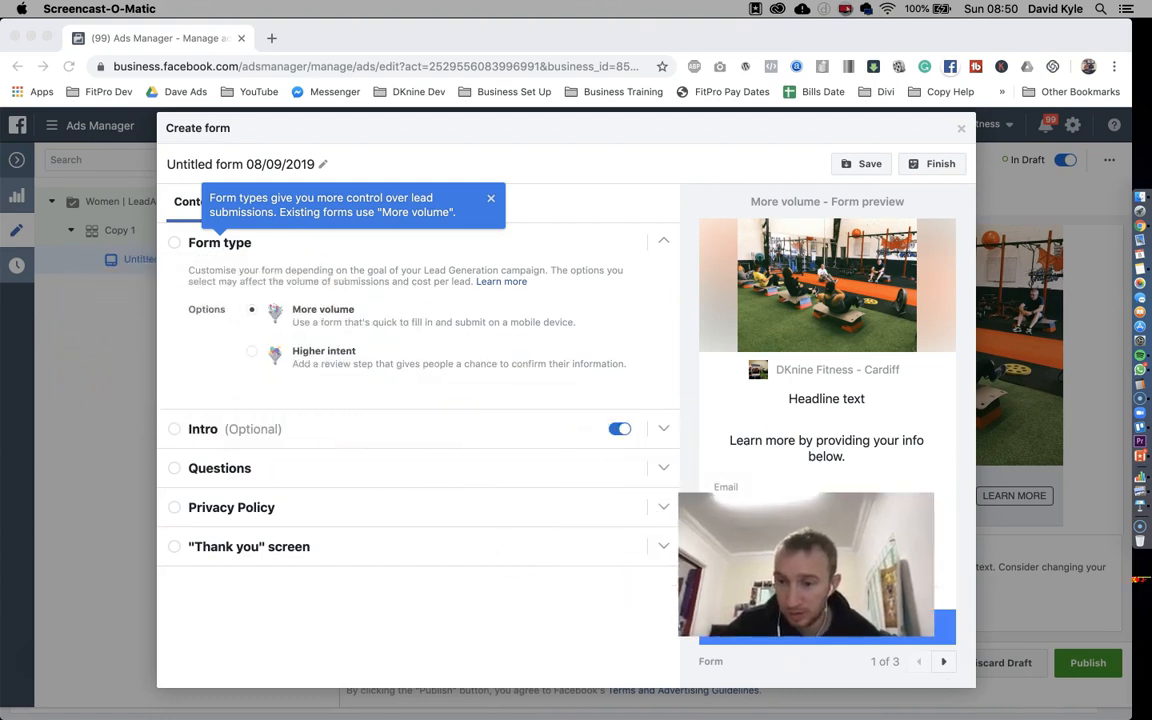
click(275, 166)
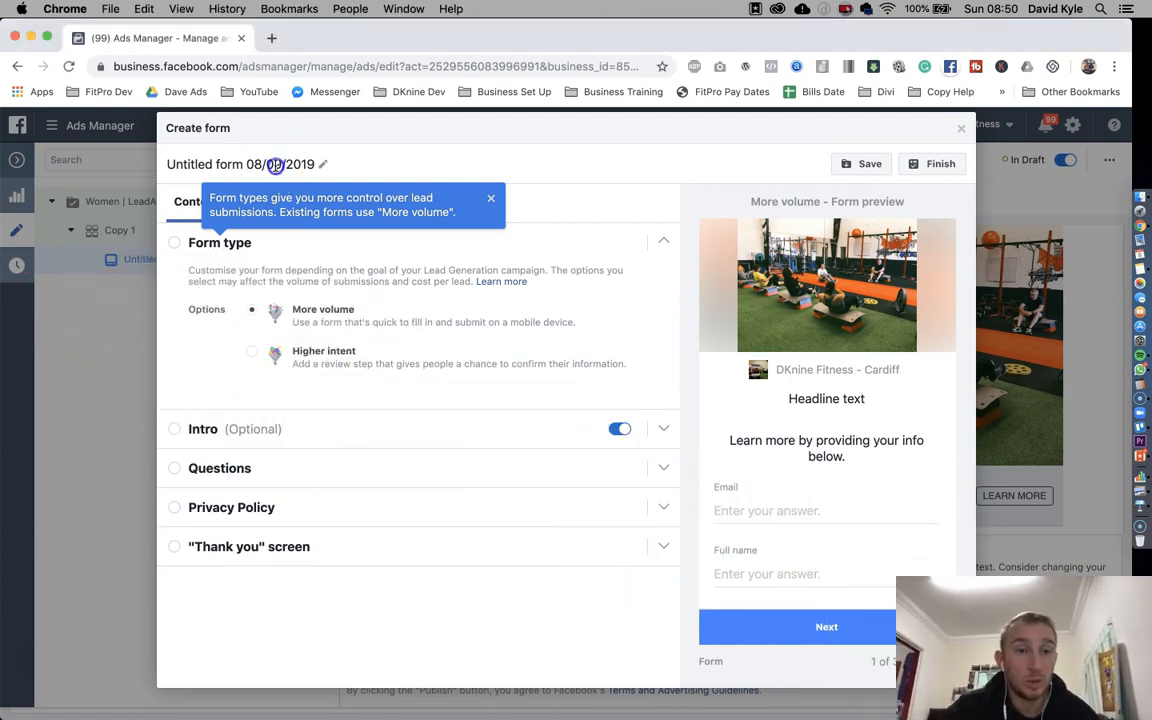
text(Ladies - 6 Week (08/Sep)
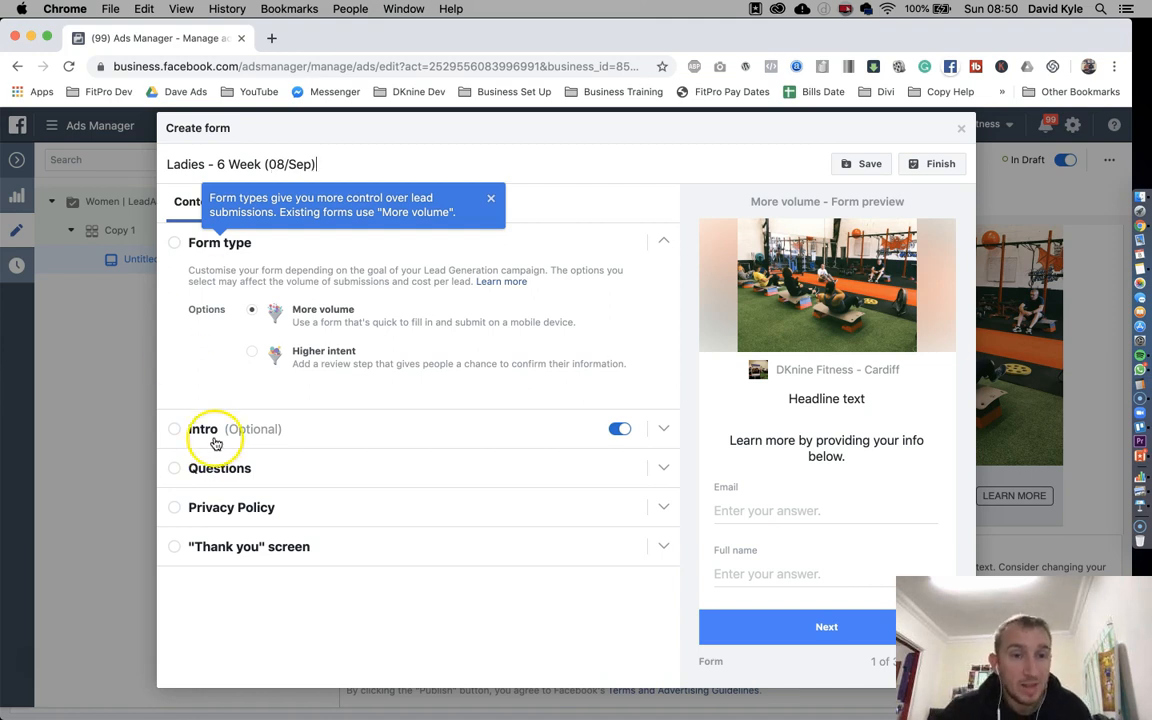
Turn off the form's optional intro and set the questions headline to "Where should we send you more info?"
click(491, 199)
click(620, 429)
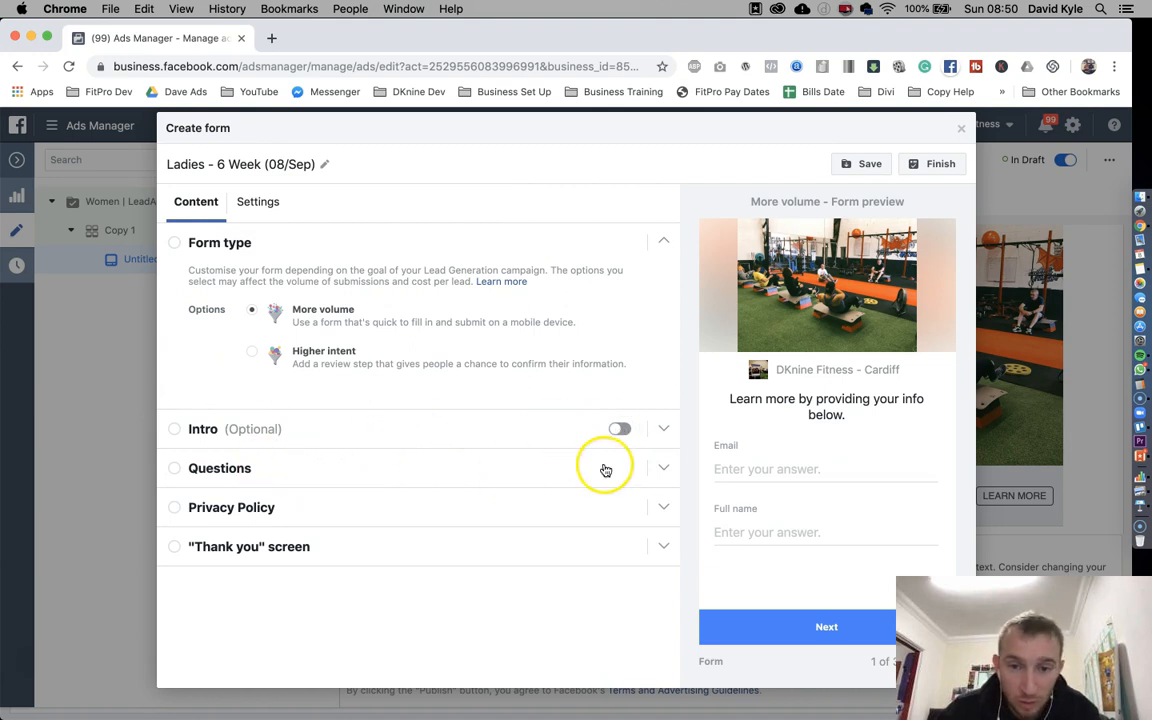
click(665, 470)
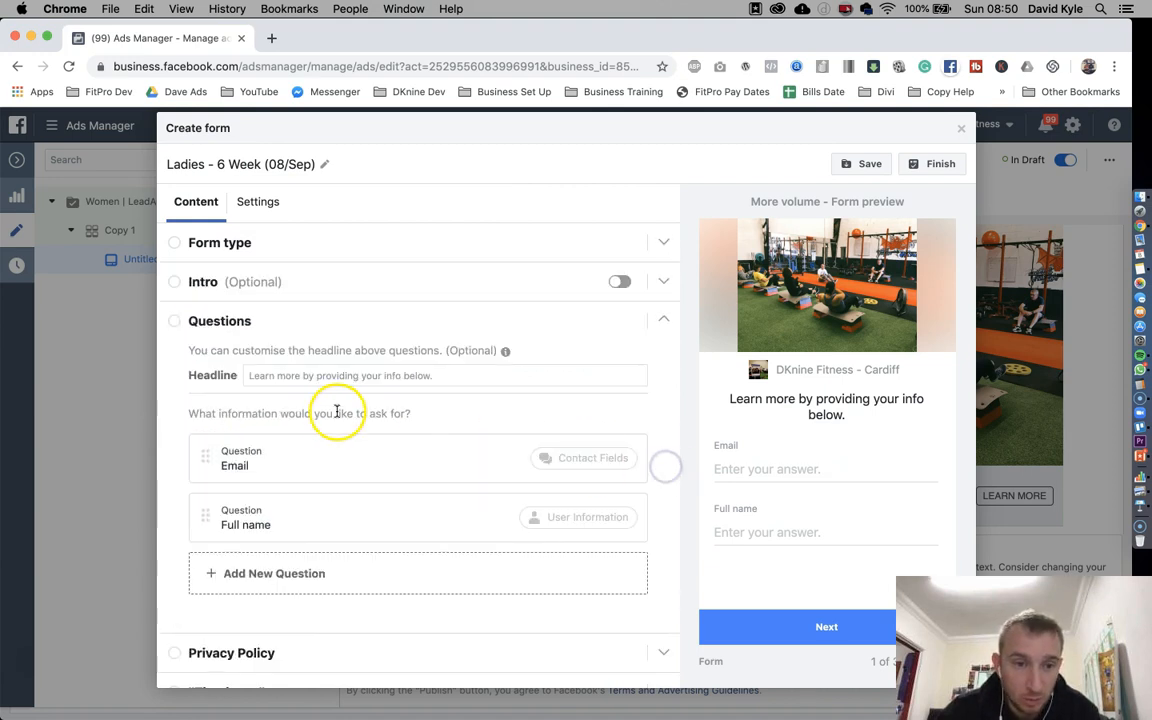
click(348, 376)
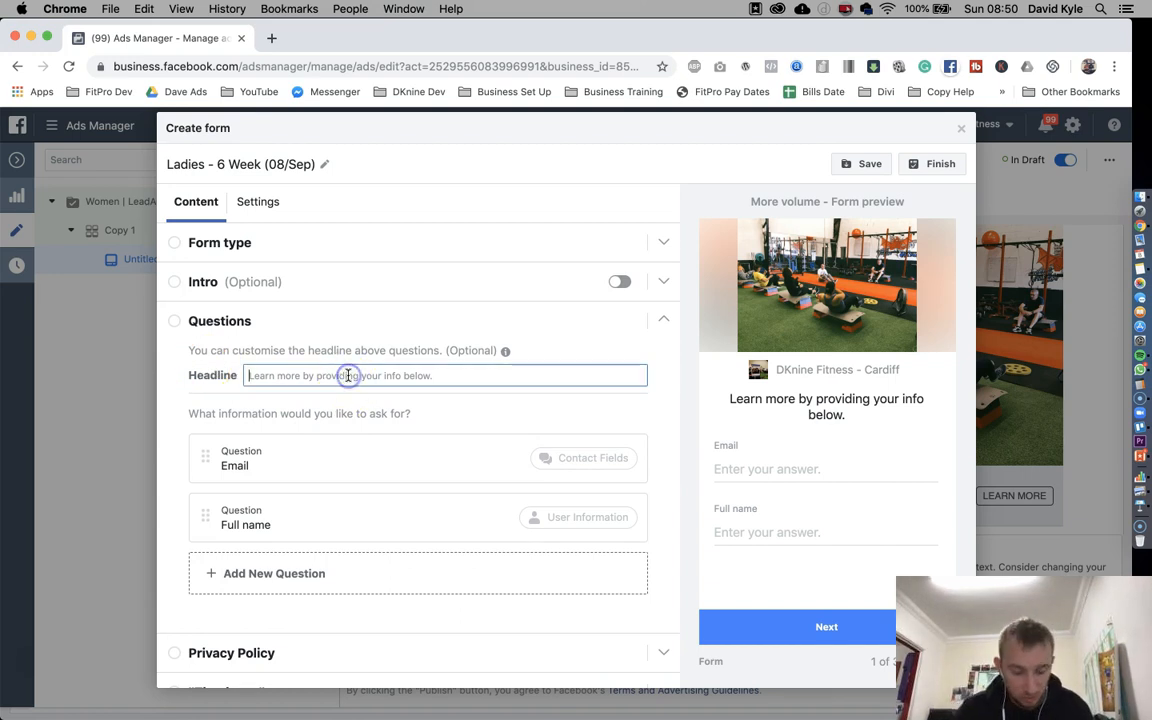
text(Where sho)
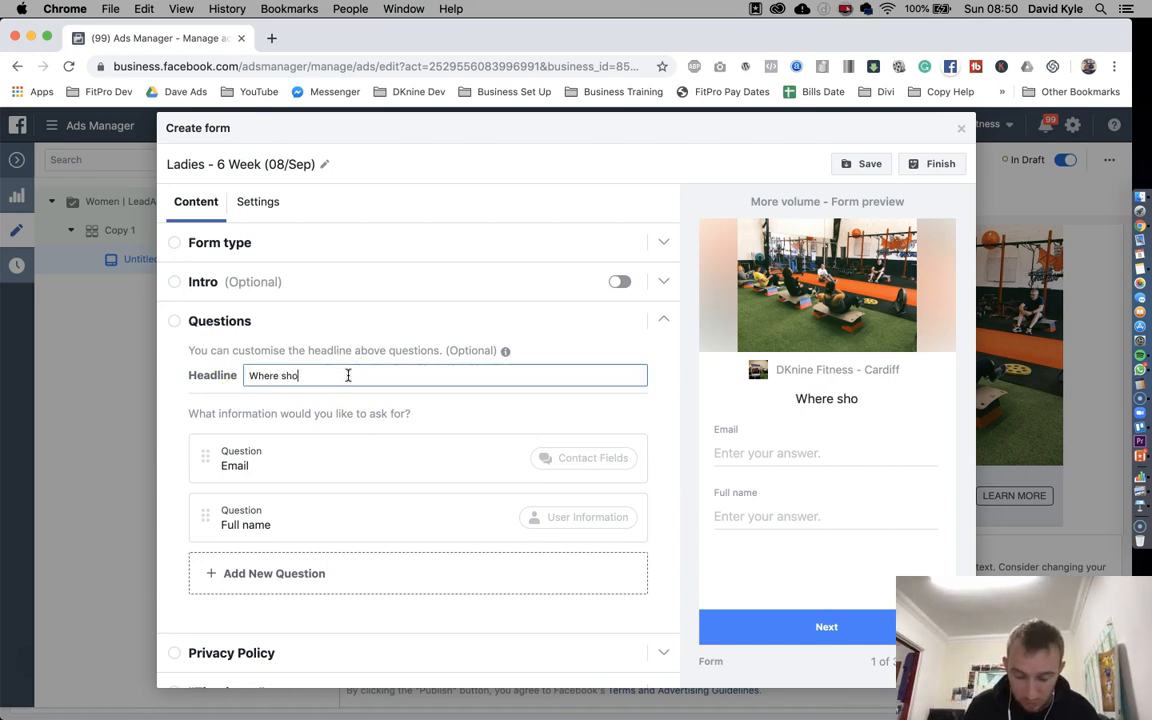
text(uld we send )
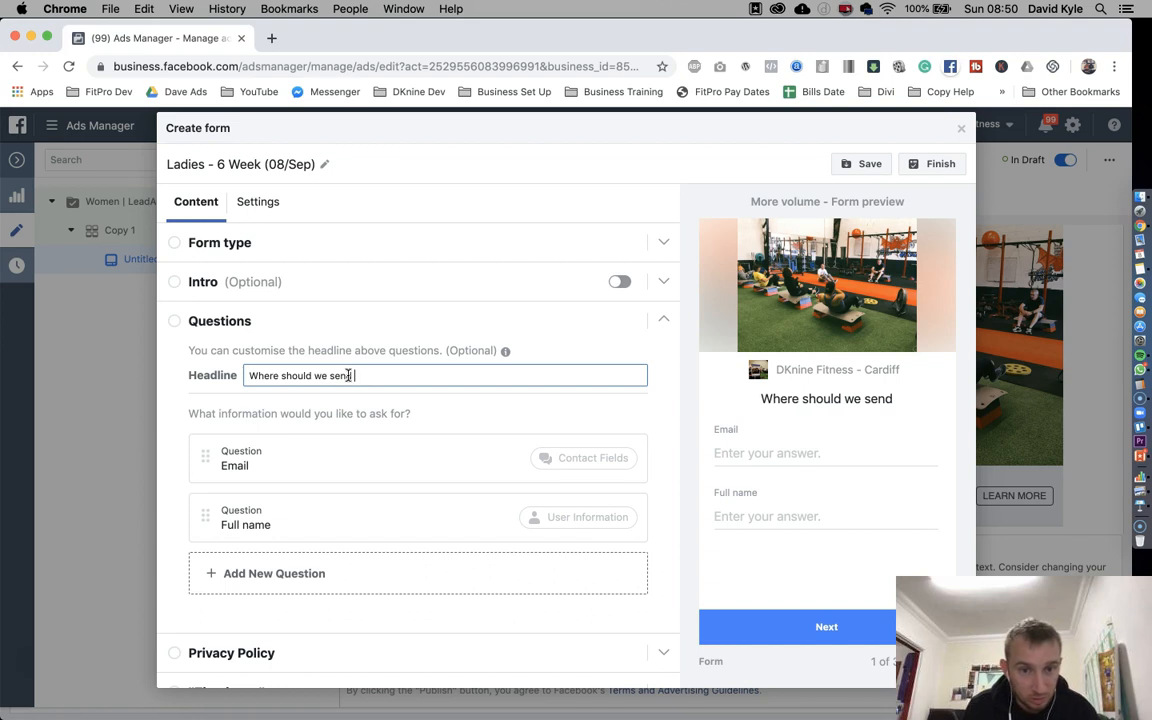
text(you more info)
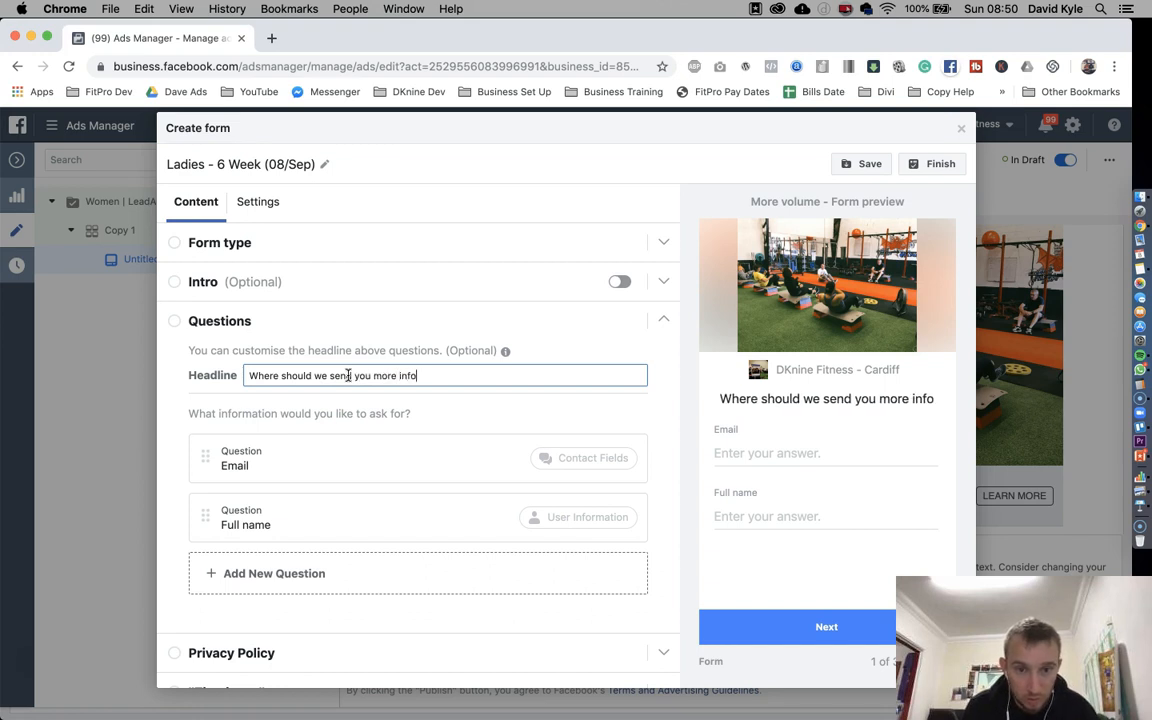
text(?)
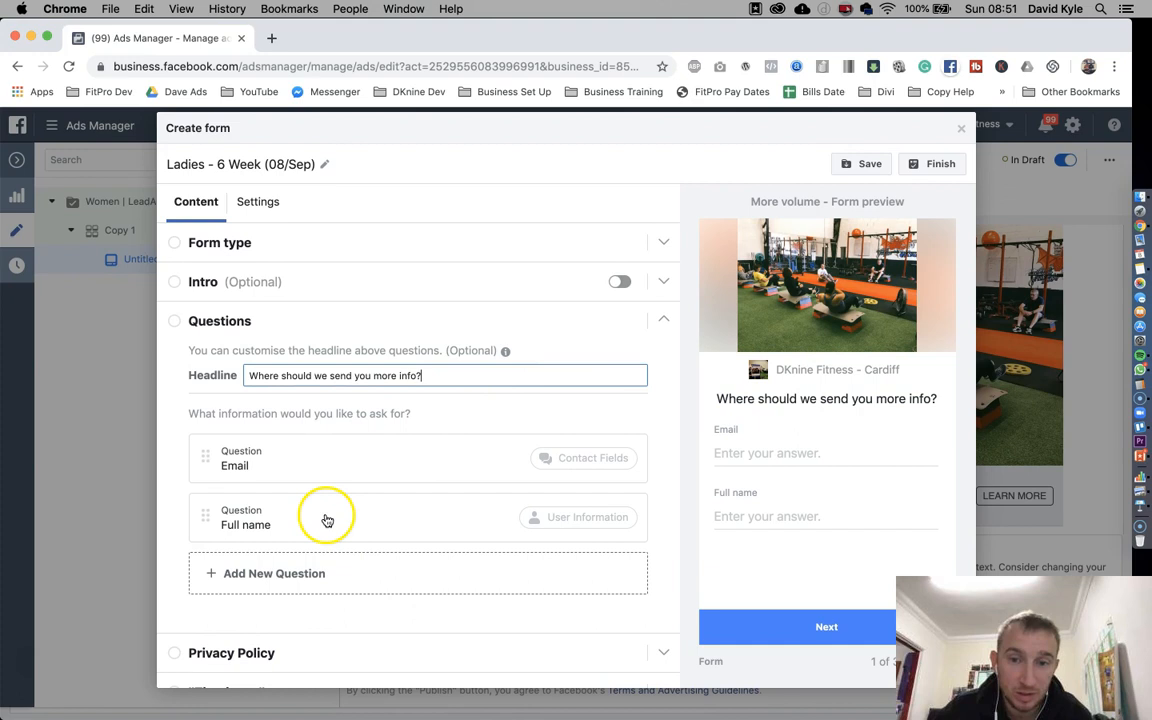
Add a Phone number contact question to the form and move the Full name question above Email
scroll(326, 517, down, 1)
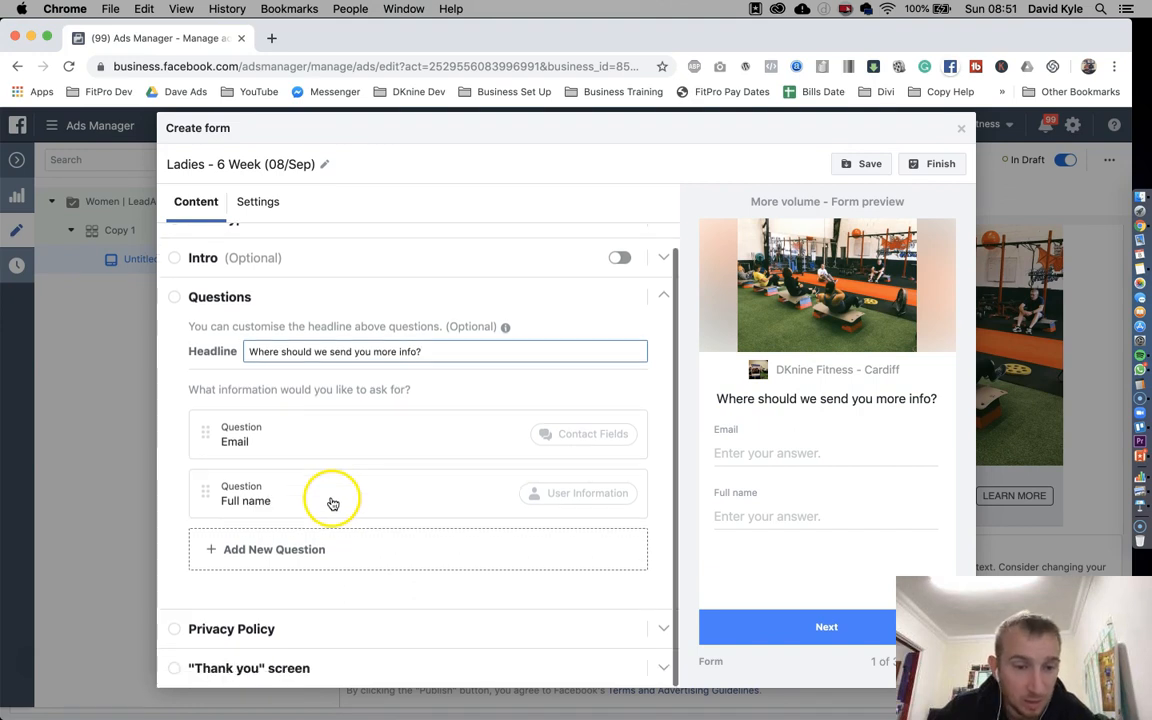
click(236, 553)
mouse_move(281, 507)
mouse_move(275, 470)
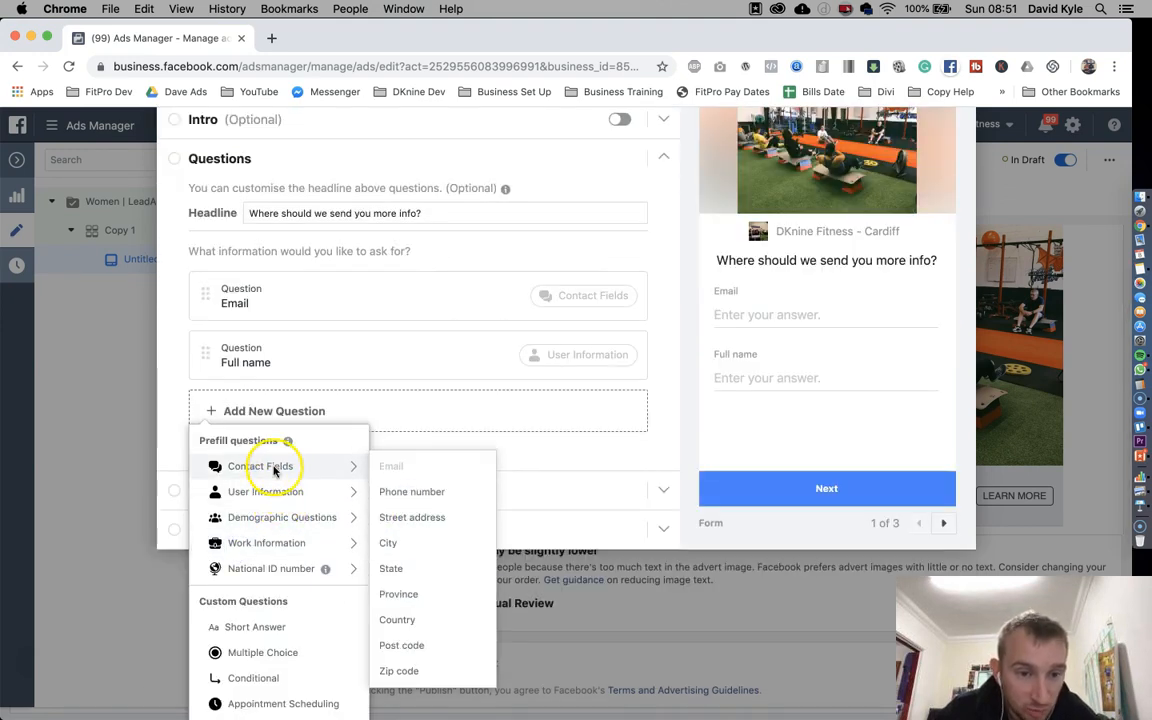
click(405, 494)
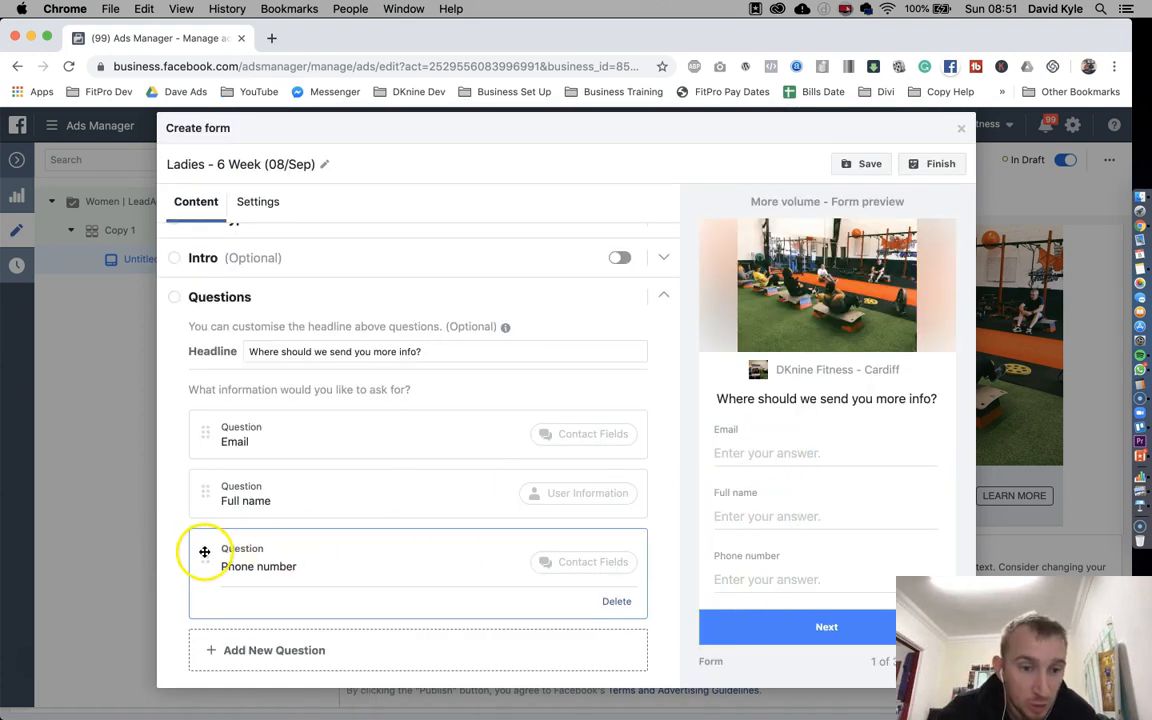
drag(206, 494, 205, 413)
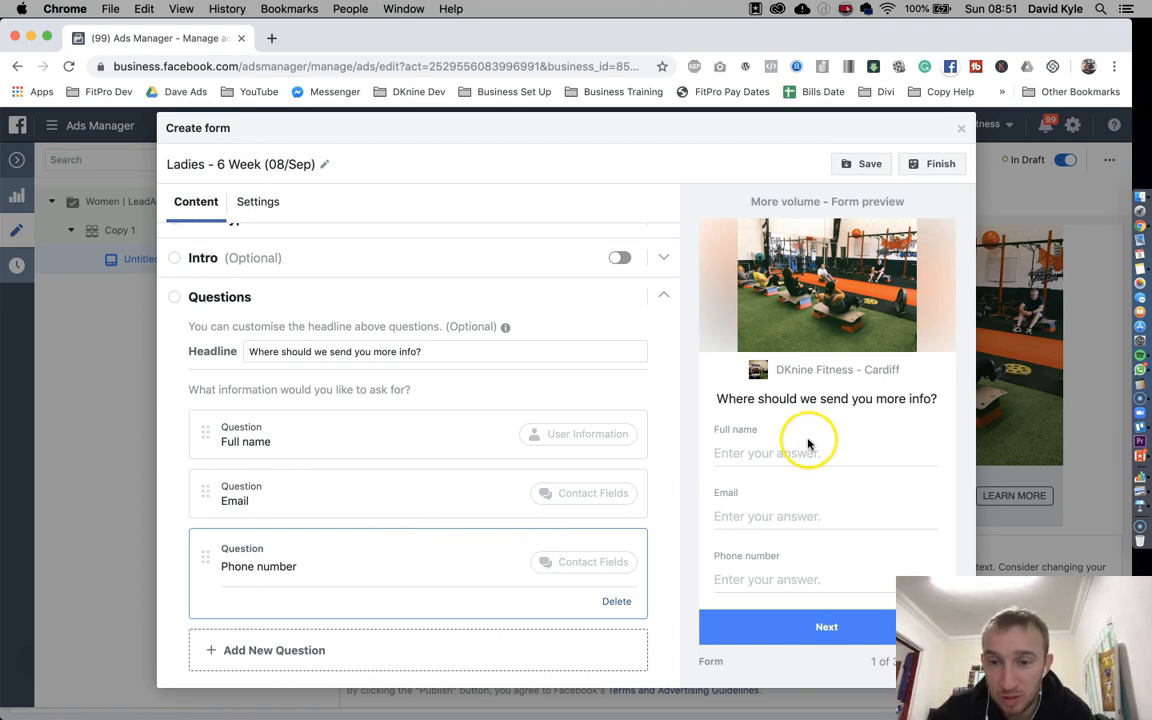
scroll(808, 444, down, 1)
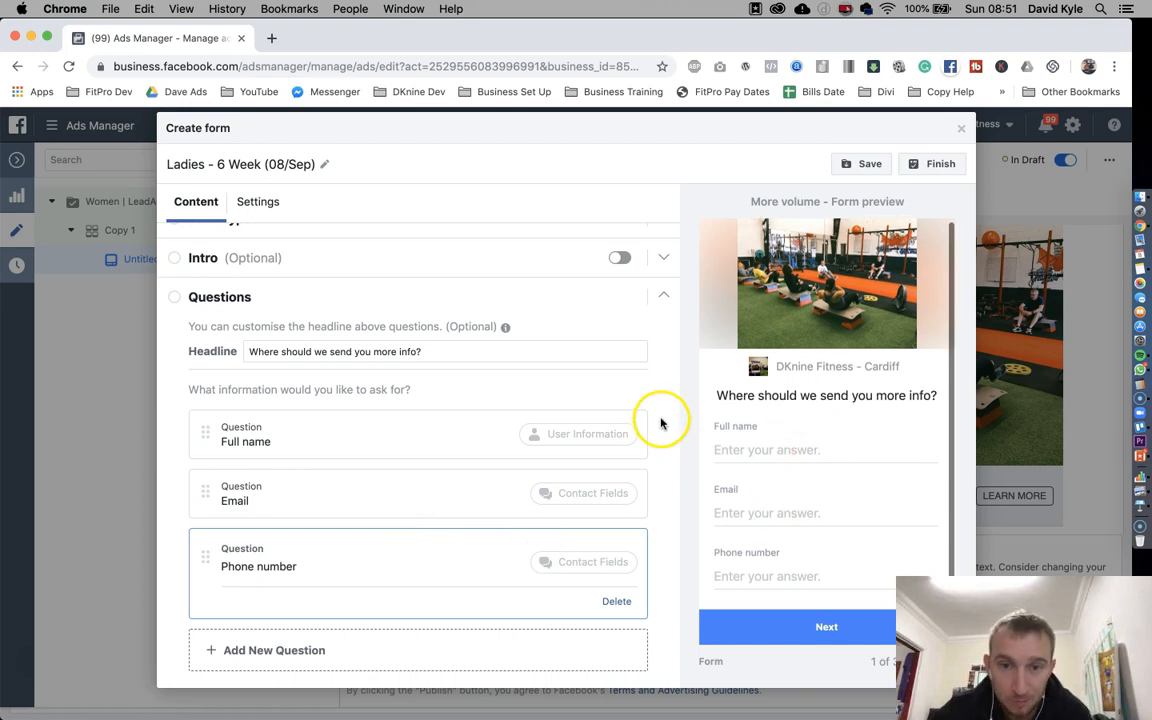
Expand the form's Privacy Policy section, and open privacypolicies.com in a new browser tab
scroll(663, 424, down, 2)
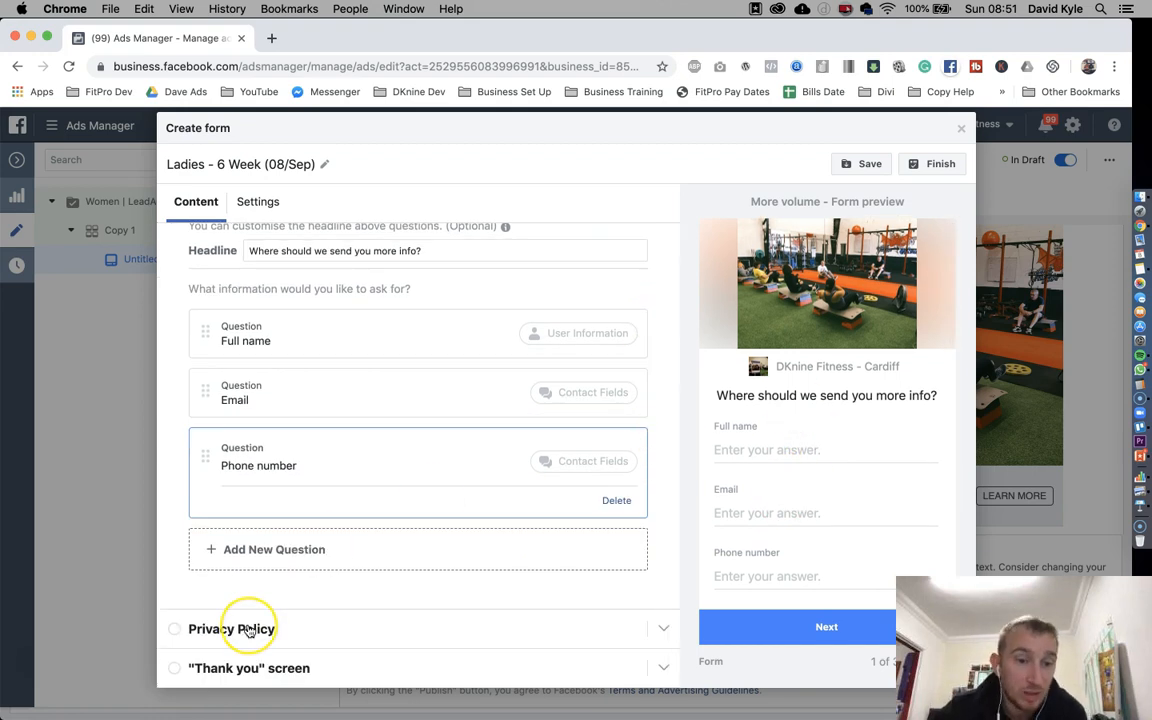
click(666, 630)
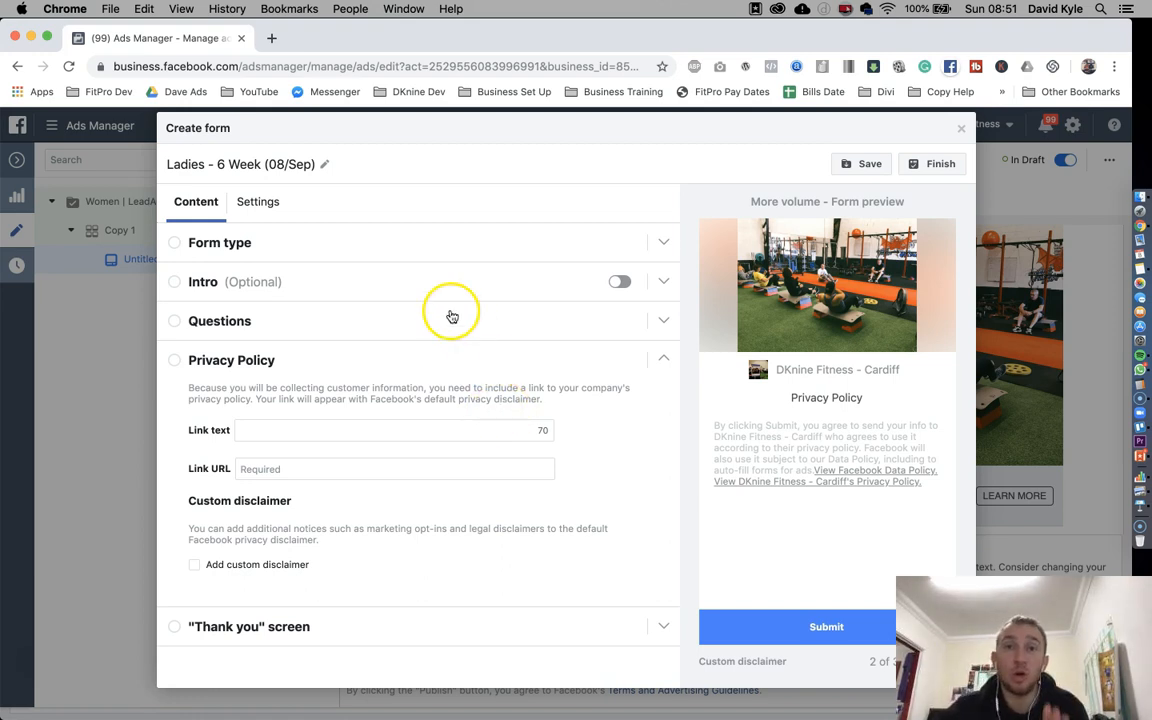
click(269, 40)
text(pri)
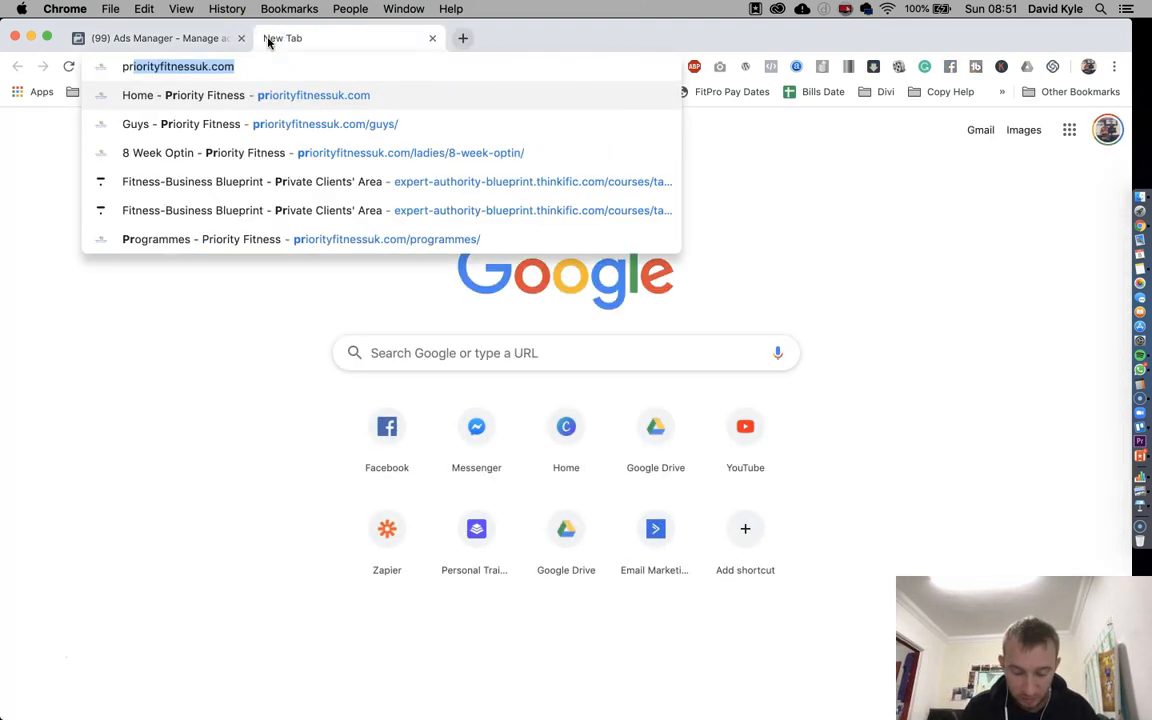
text(va)
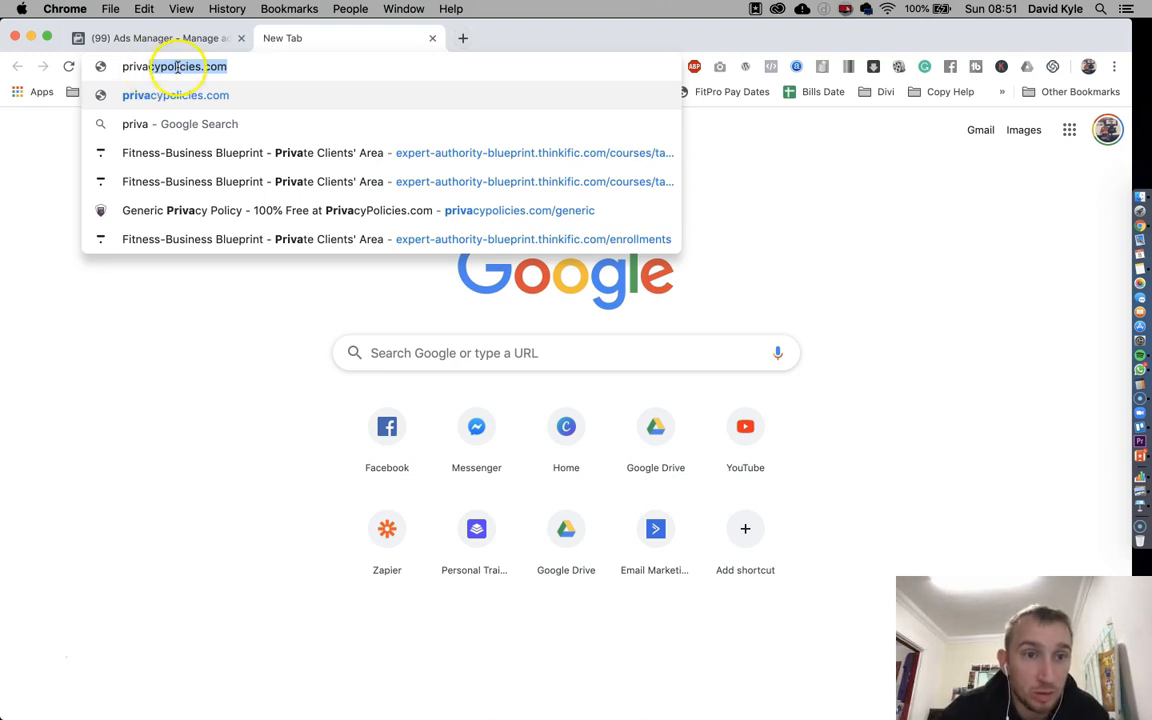
click(233, 67)
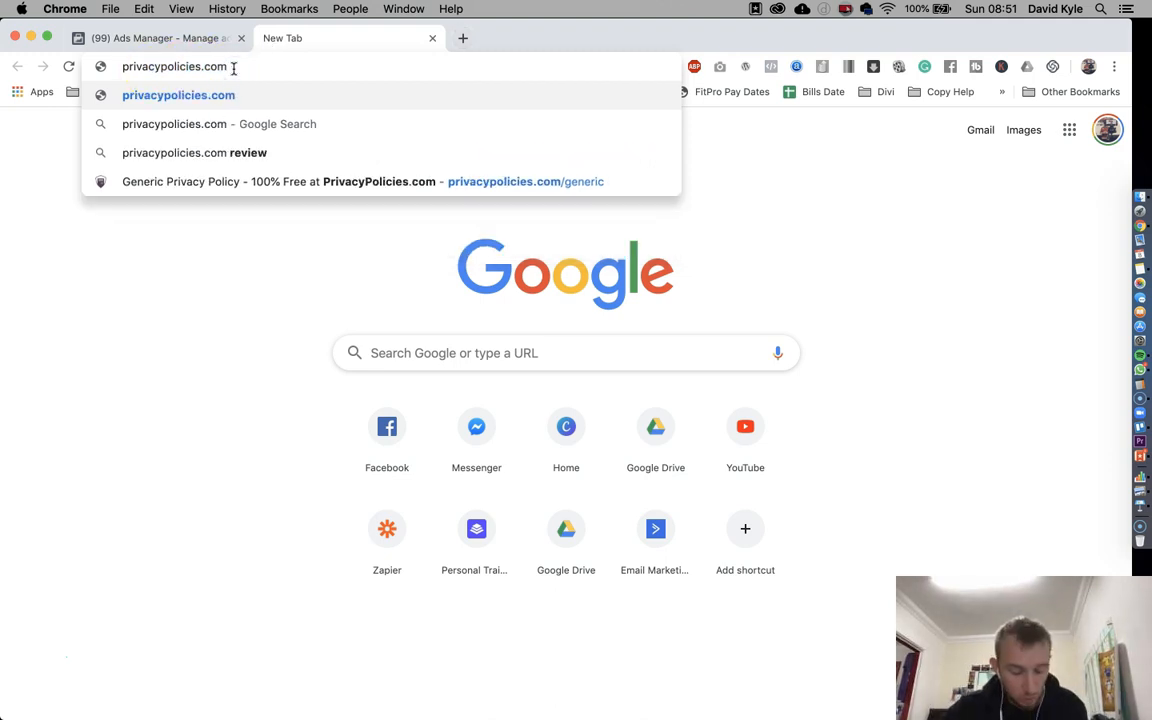
key(super+a)
click(233, 67)
key(Return)
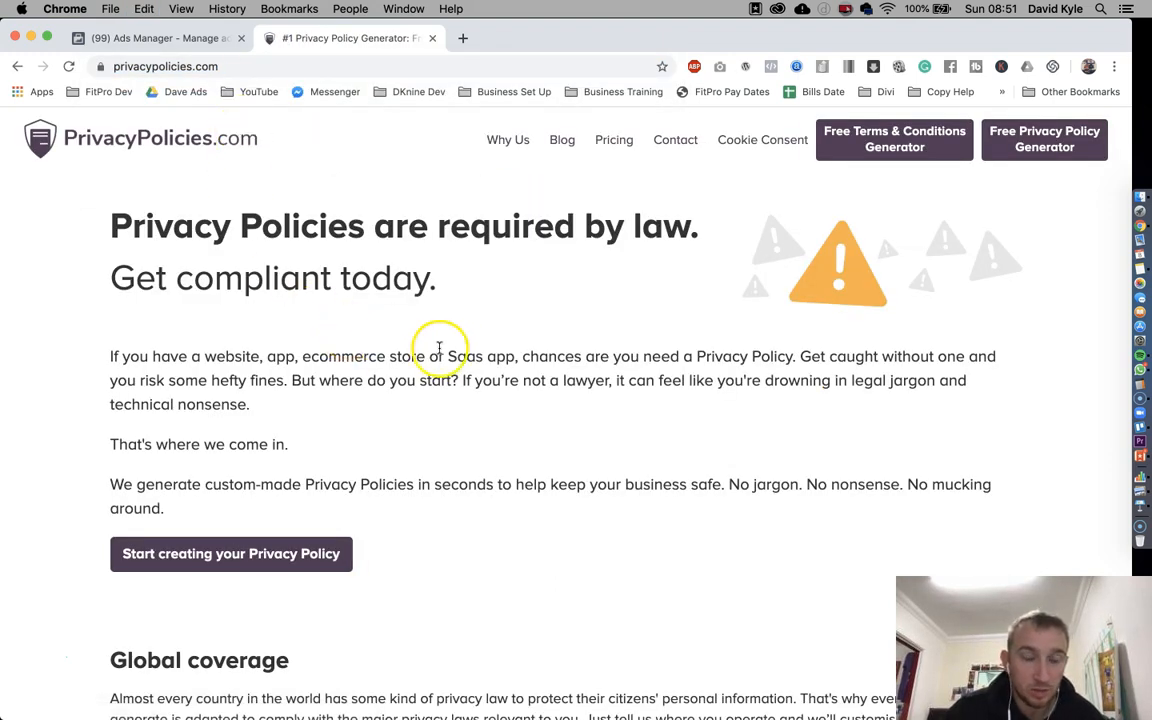
Look through the PrivacyPolicies.com home page and open its free privacy policy generator
scroll(440, 347, down, 2)
scroll(443, 347, down, 8)
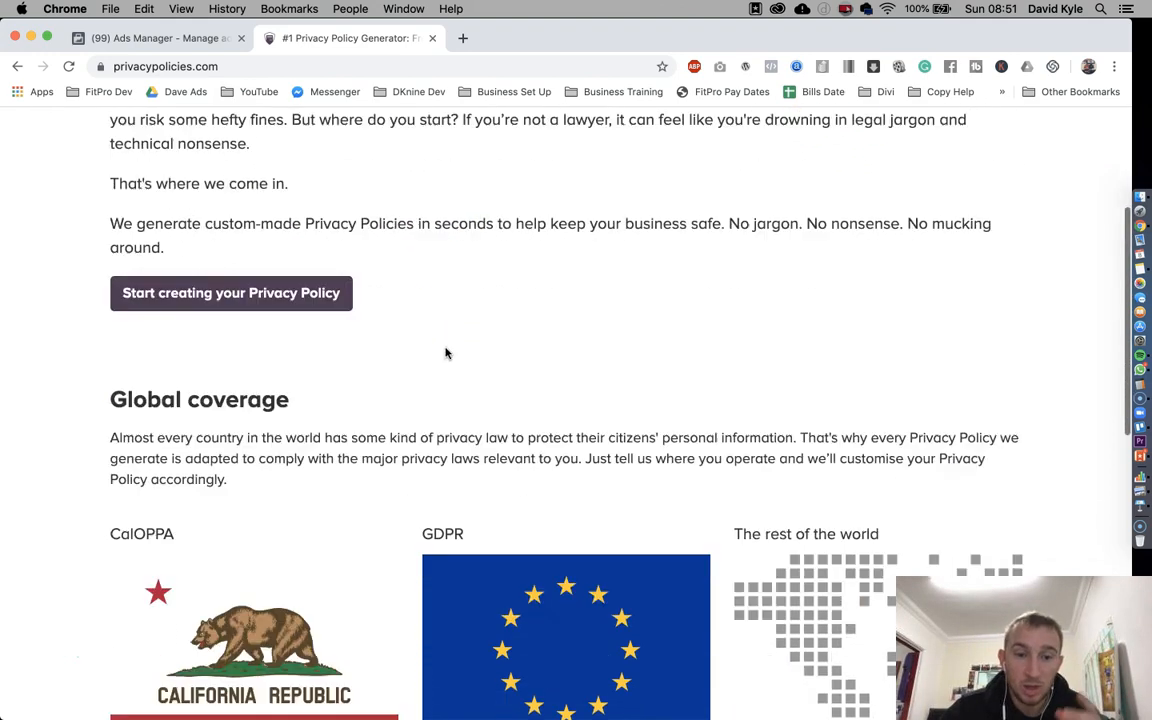
scroll(446, 352, up, 10)
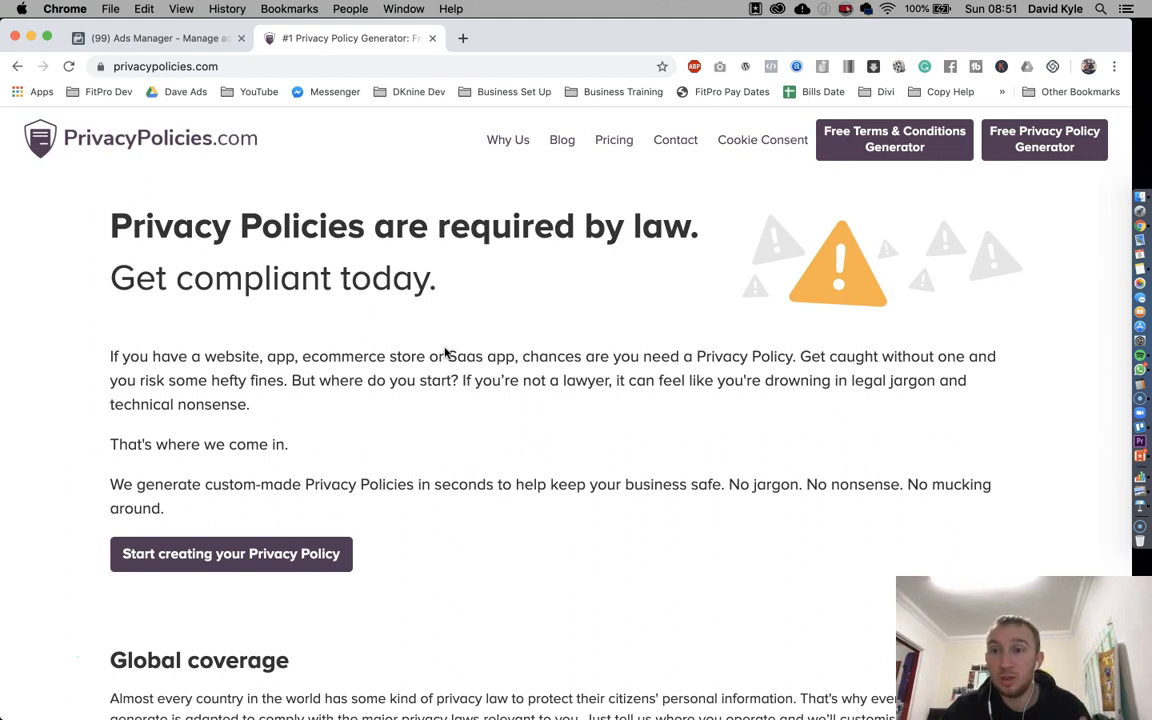
click(1038, 135)
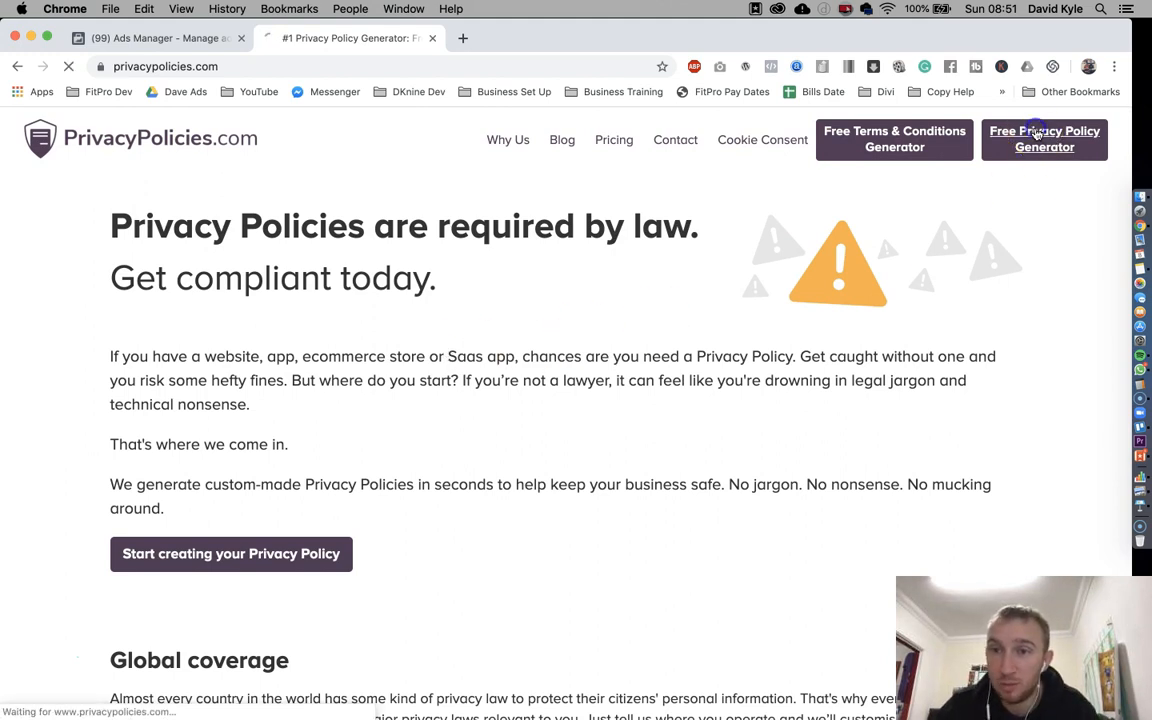
click(288, 622)
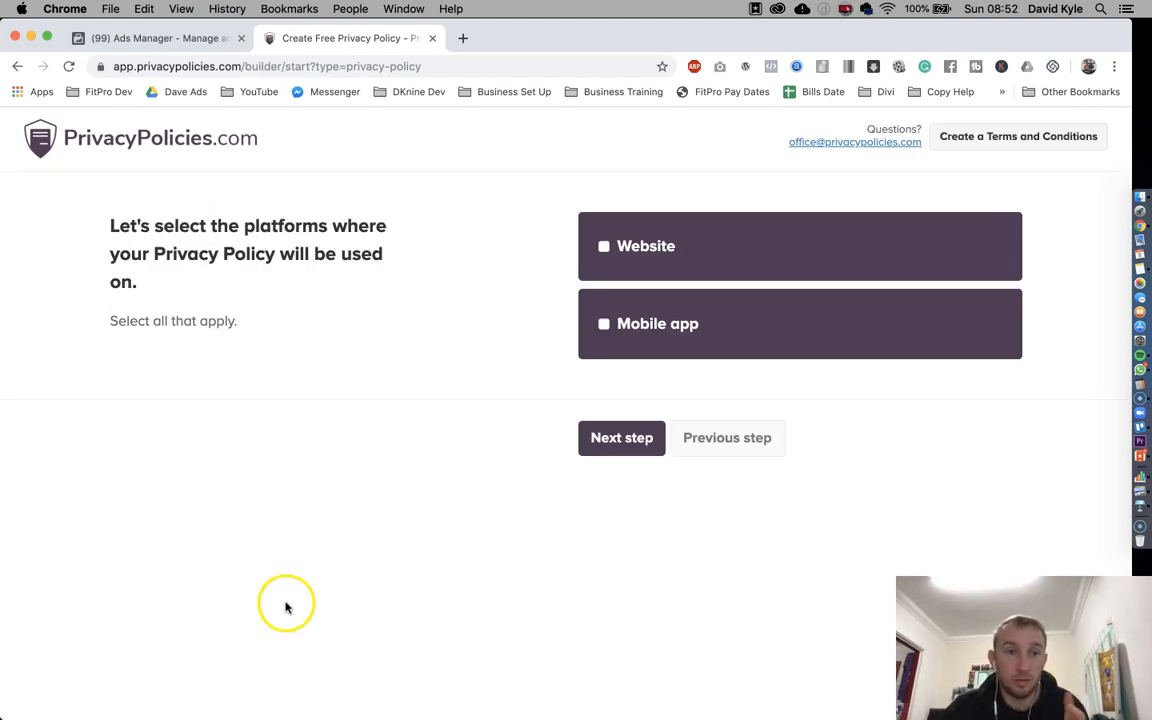
Open the generic privacy policy page at privacypolicies.com/generic and look over its text
click(278, 65)
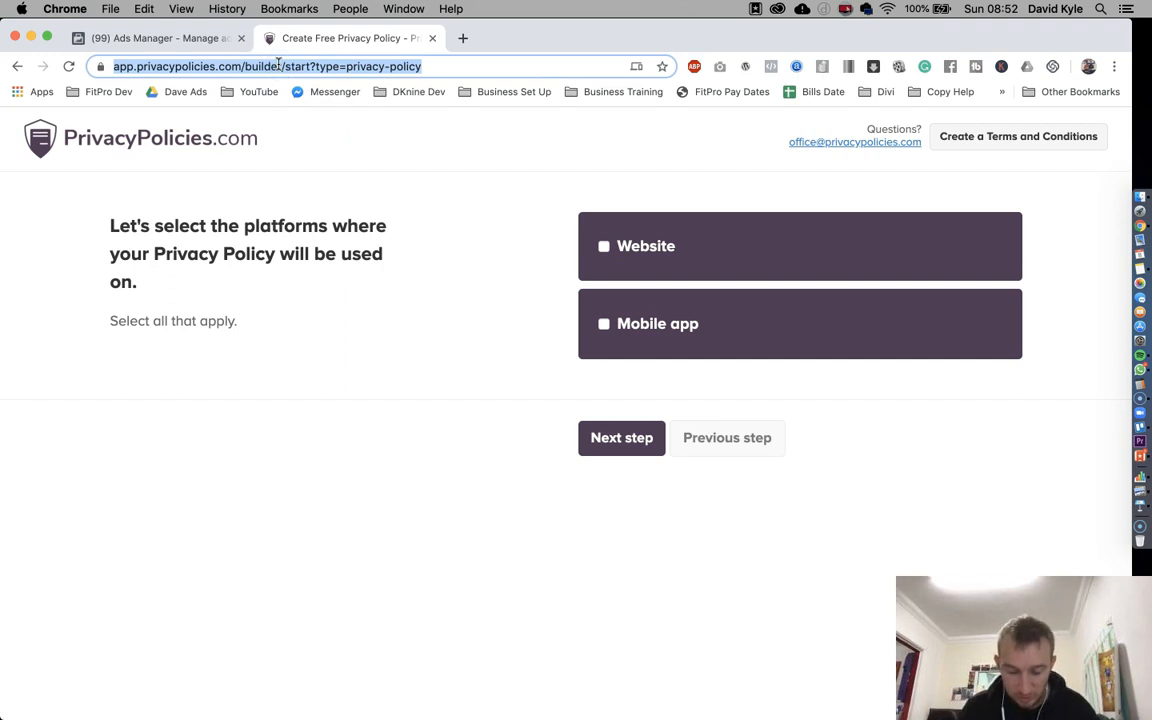
text(privact)
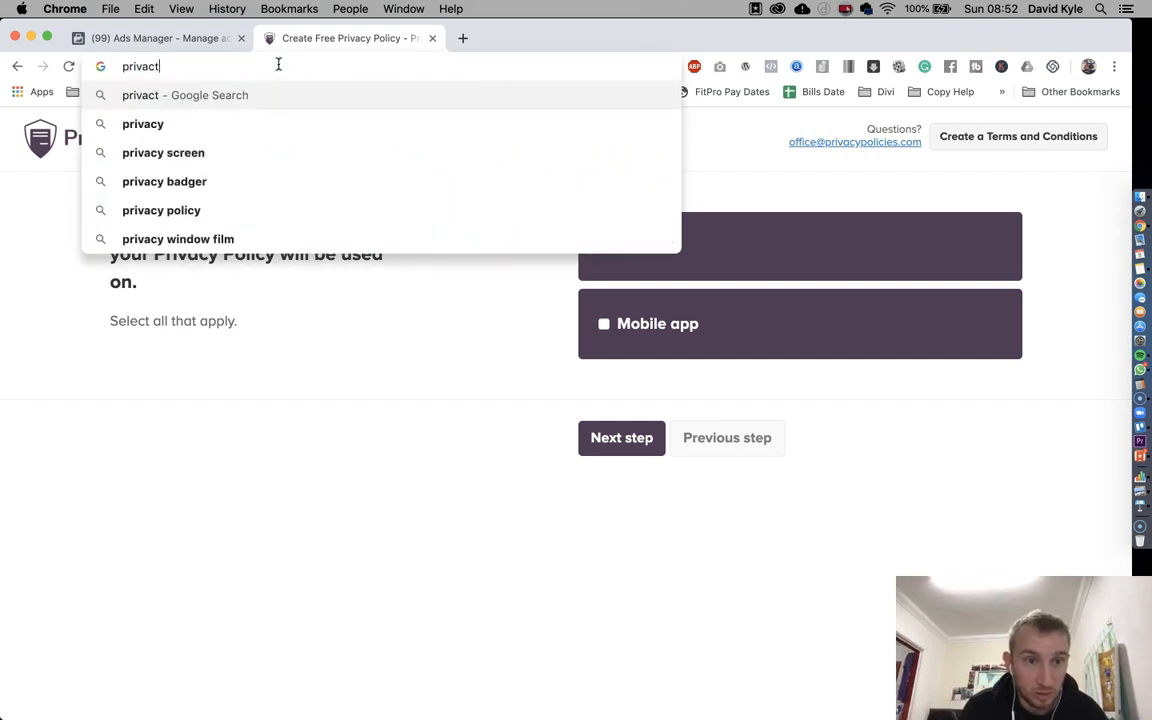
key(BackSpace)
text(y)
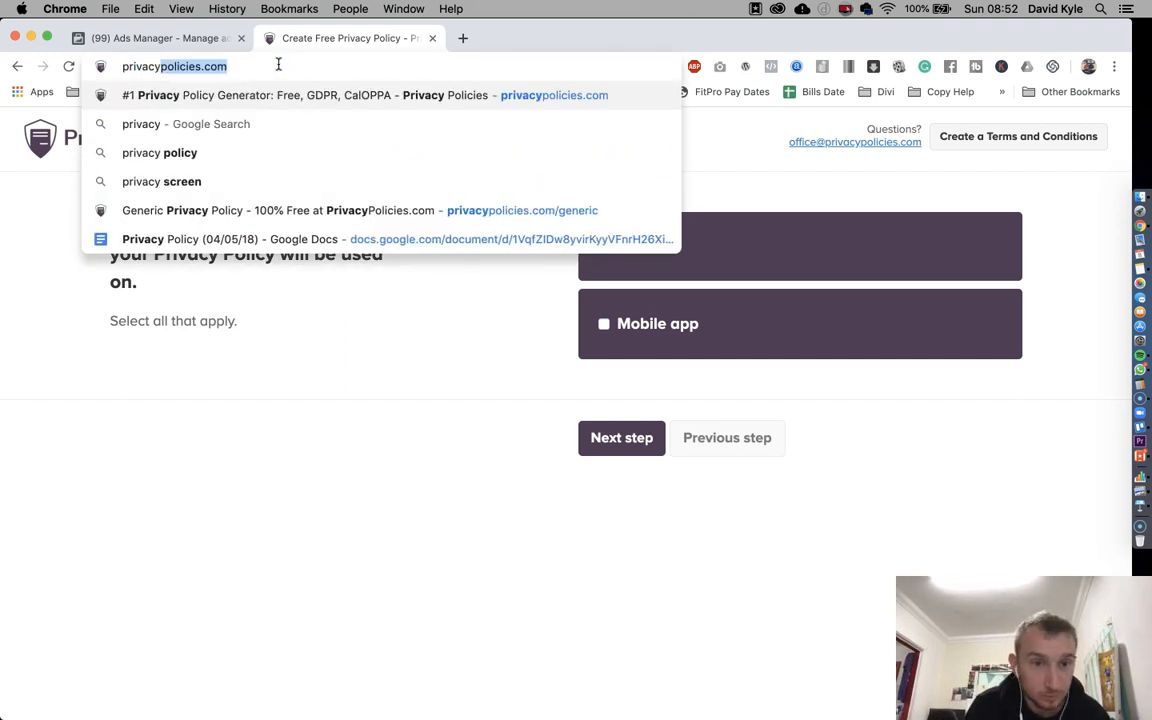
key(Down)
key(Down)
key(Down)
key(Down)
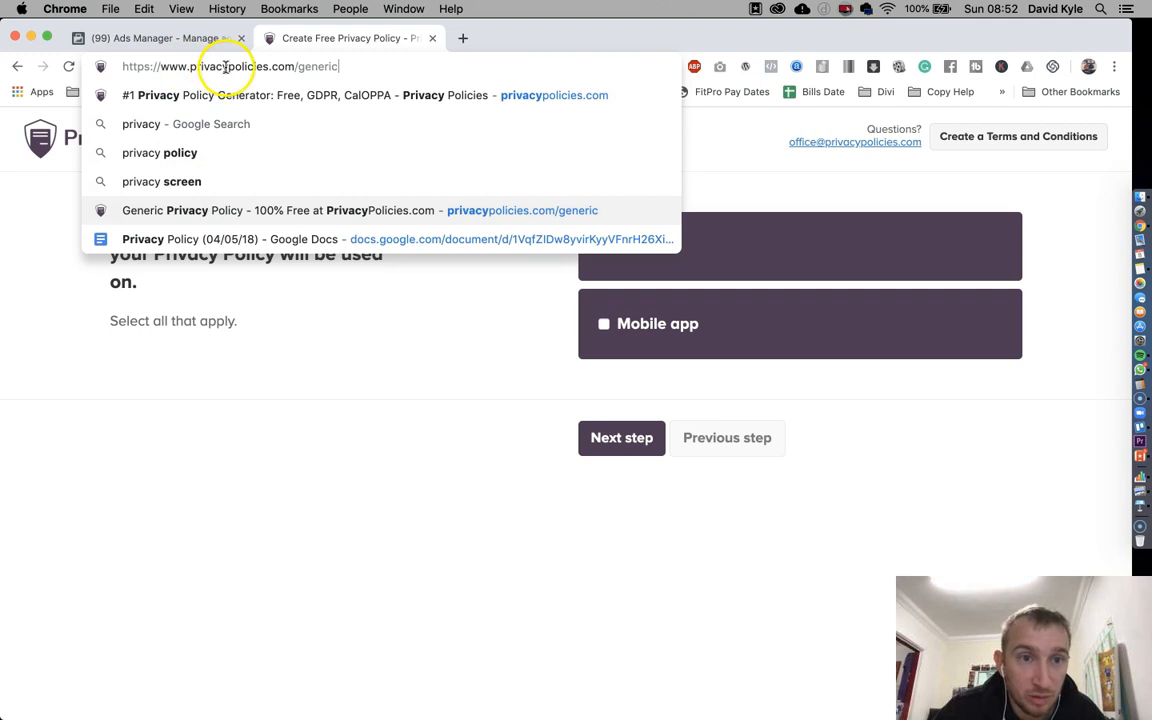
click(485, 216)
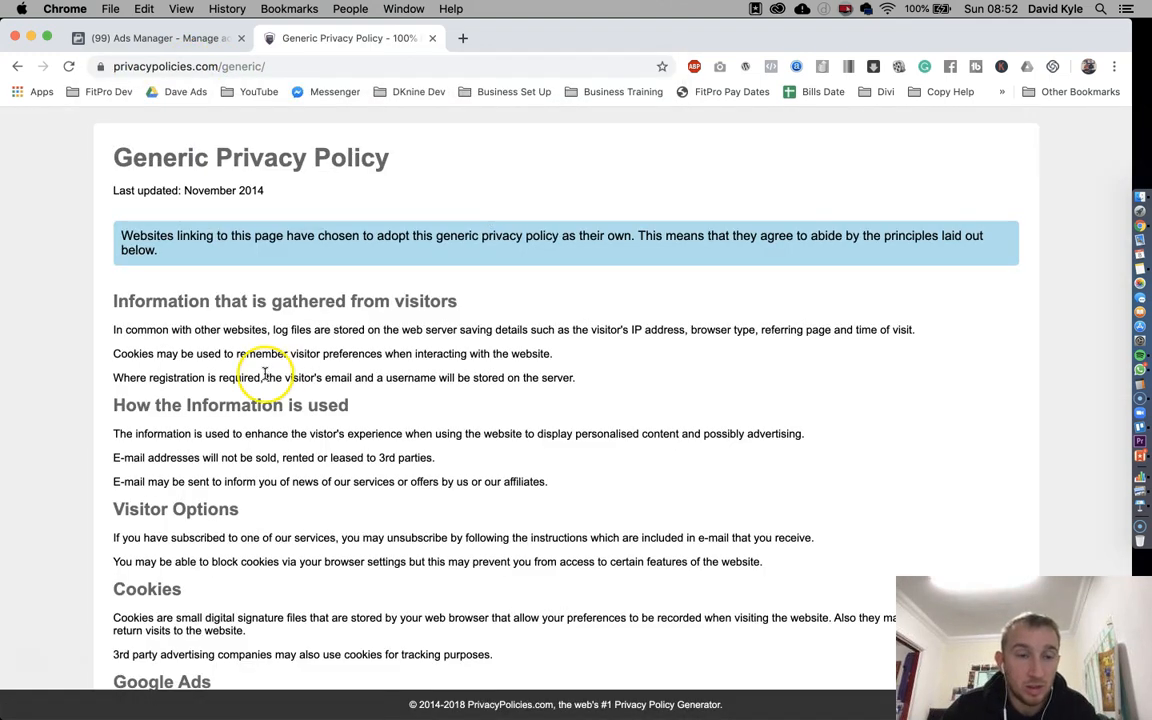
scroll(278, 368, down, 3)
scroll(282, 371, up, 3)
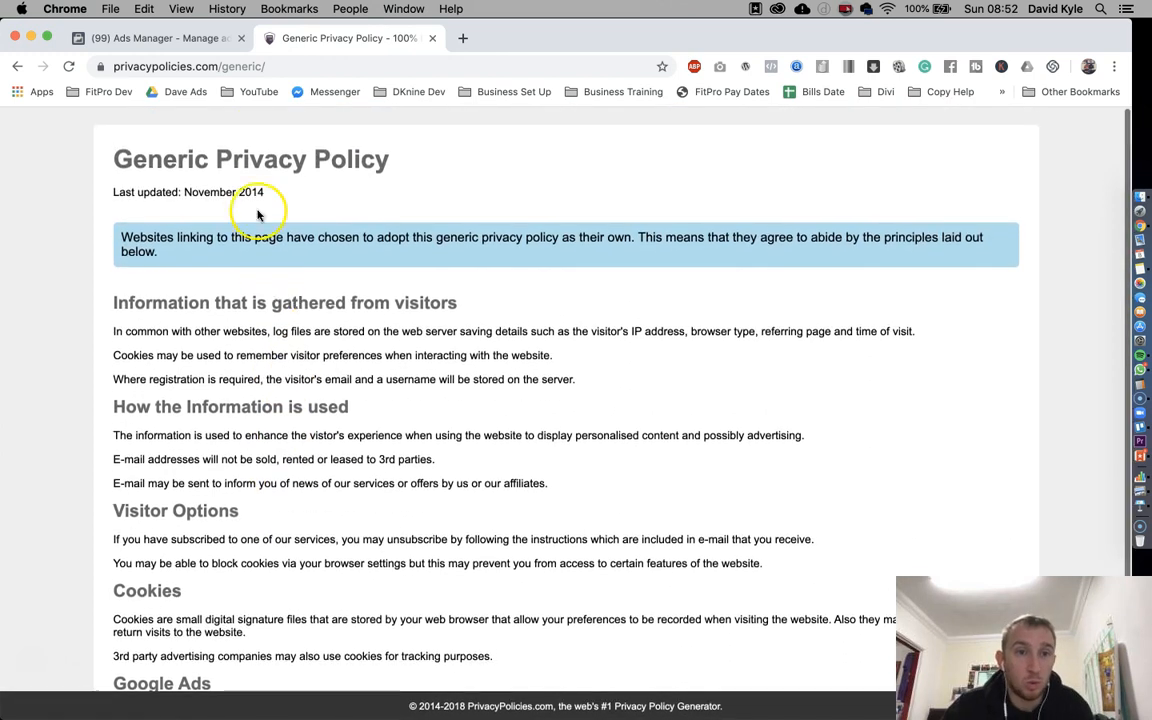
click(279, 66)
key(super+c)
click(150, 38)
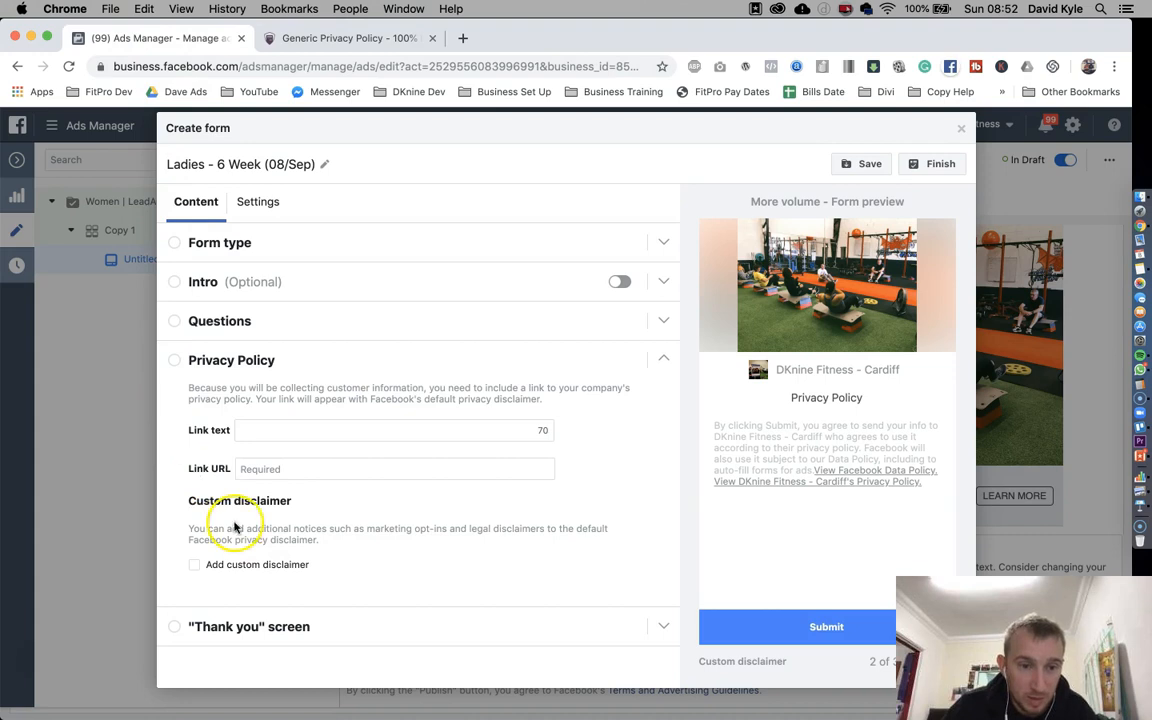
click(255, 469)
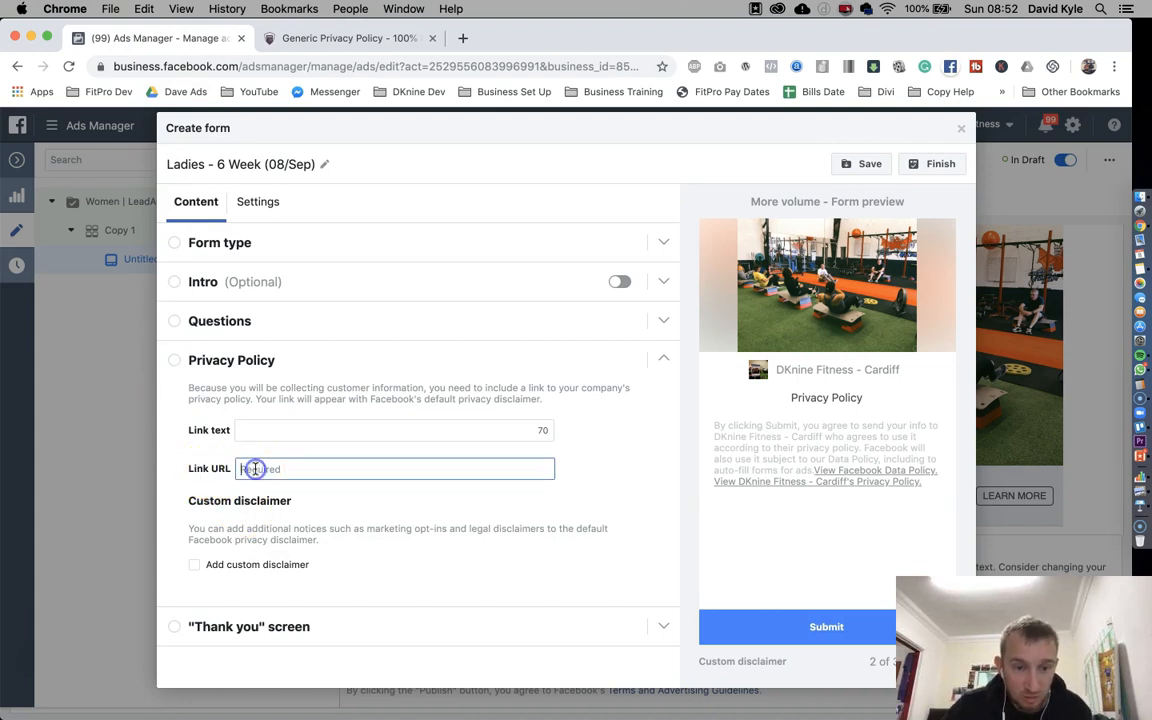
key(super+v)
click(648, 439)
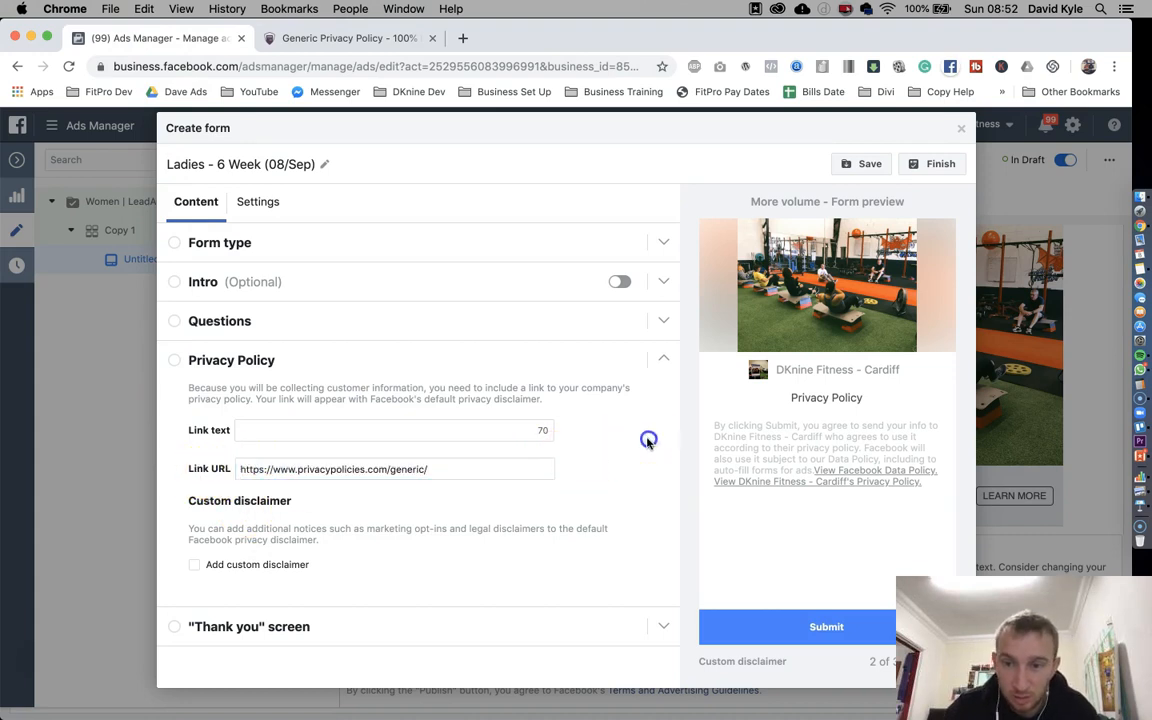
Review the lead form's Questions section and the link URL in its Privacy Policy section
click(667, 359)
click(662, 320)
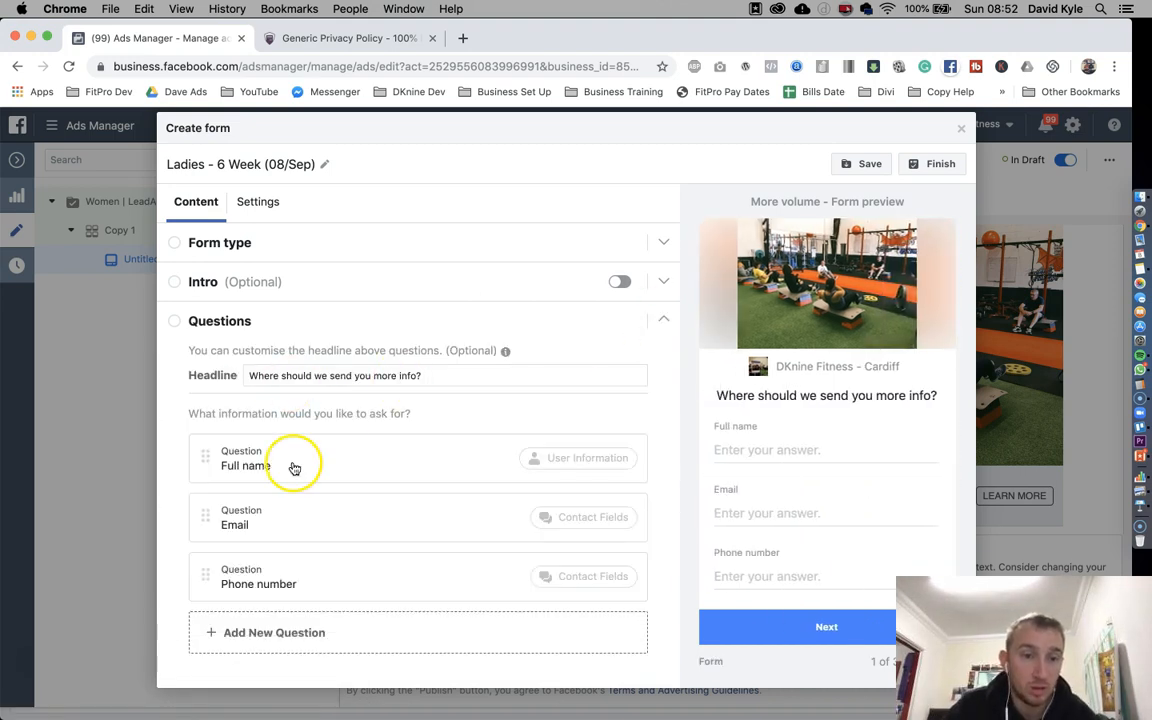
click(663, 320)
click(273, 360)
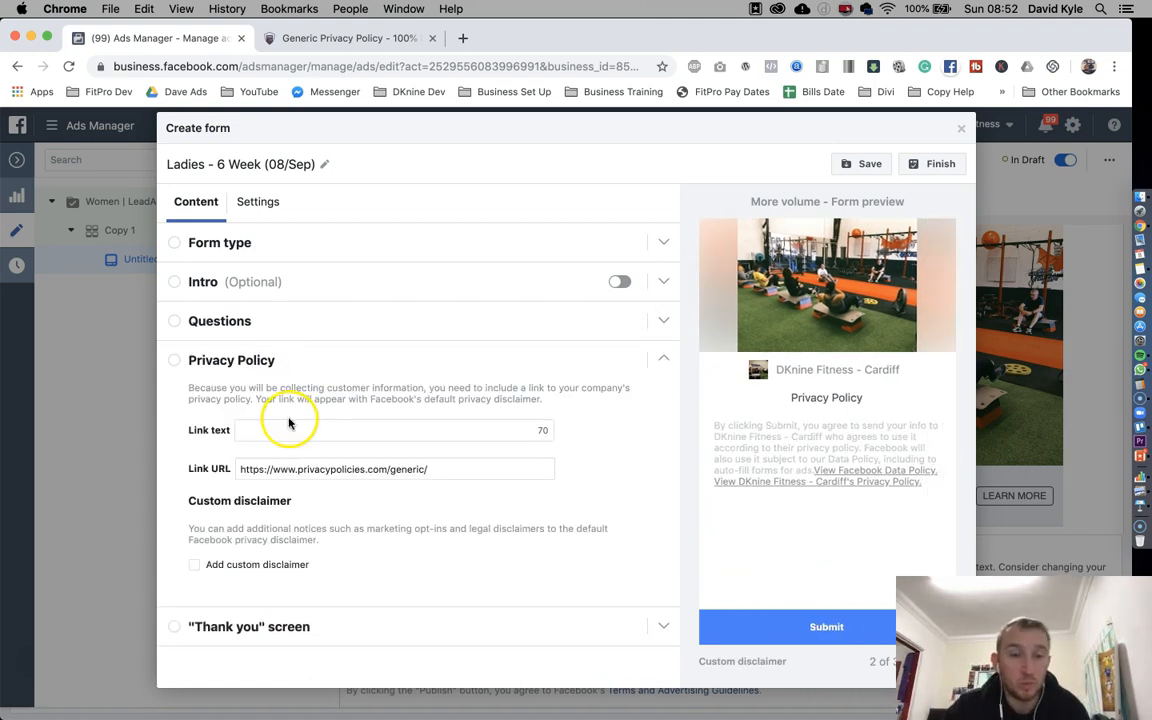
click(311, 491)
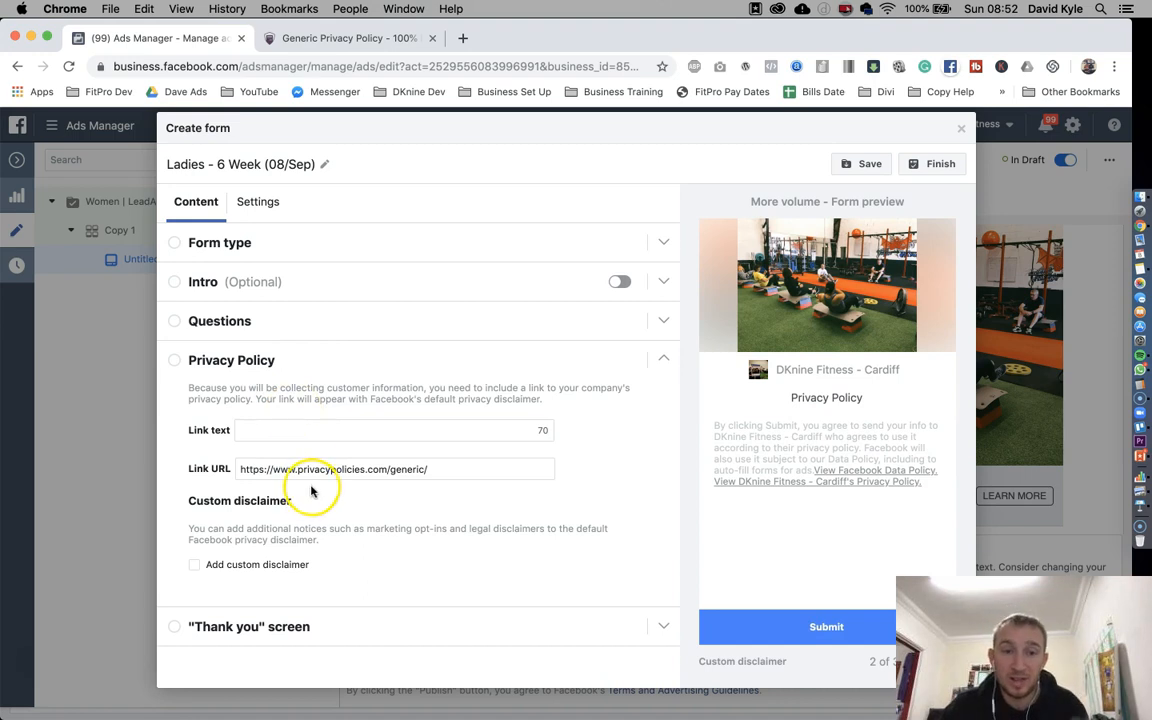
drag(299, 468, 323, 469)
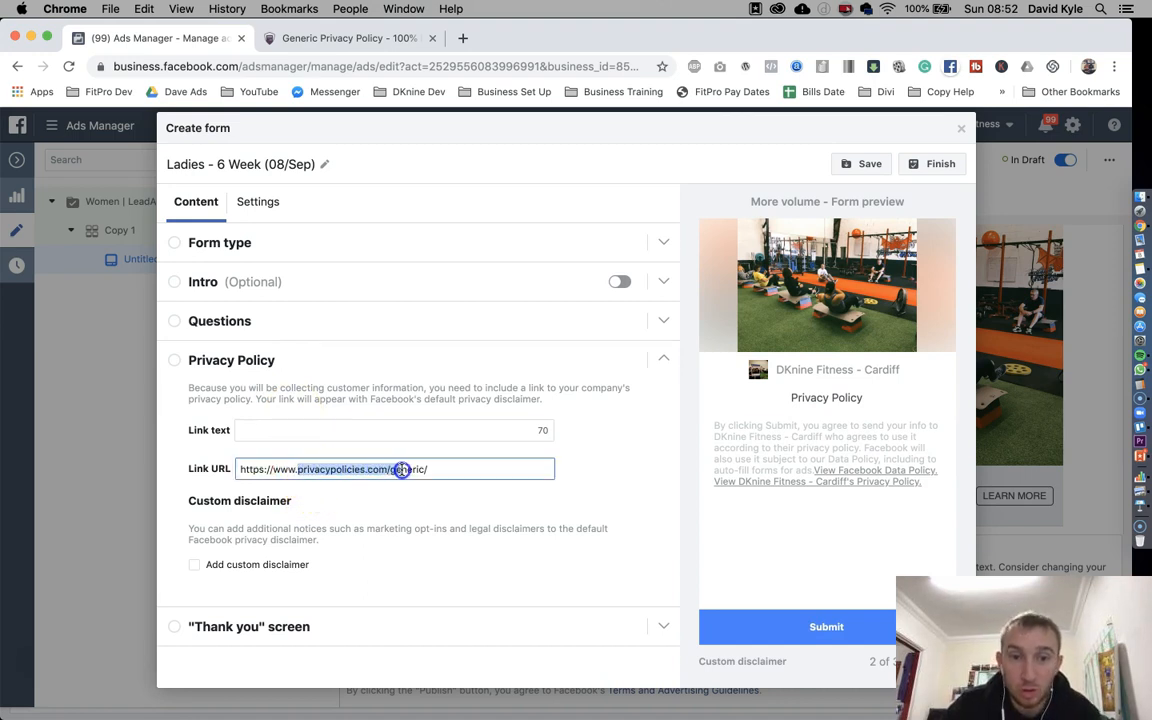
click(437, 470)
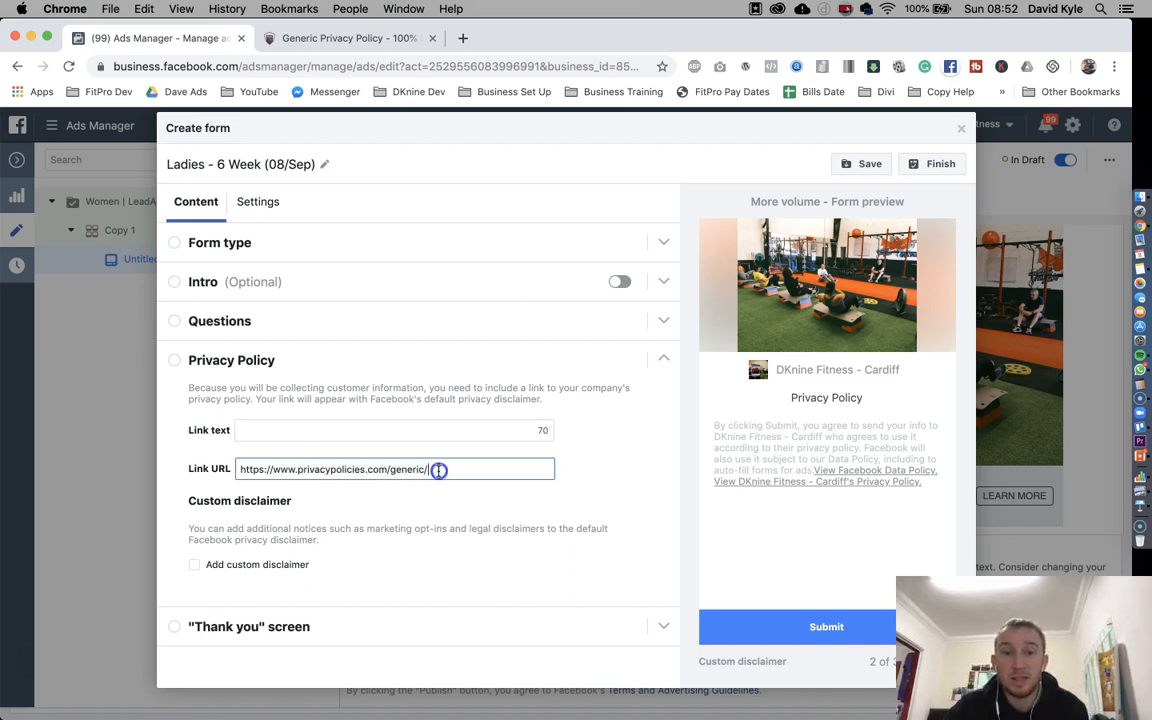
scroll(643, 466, down, 1)
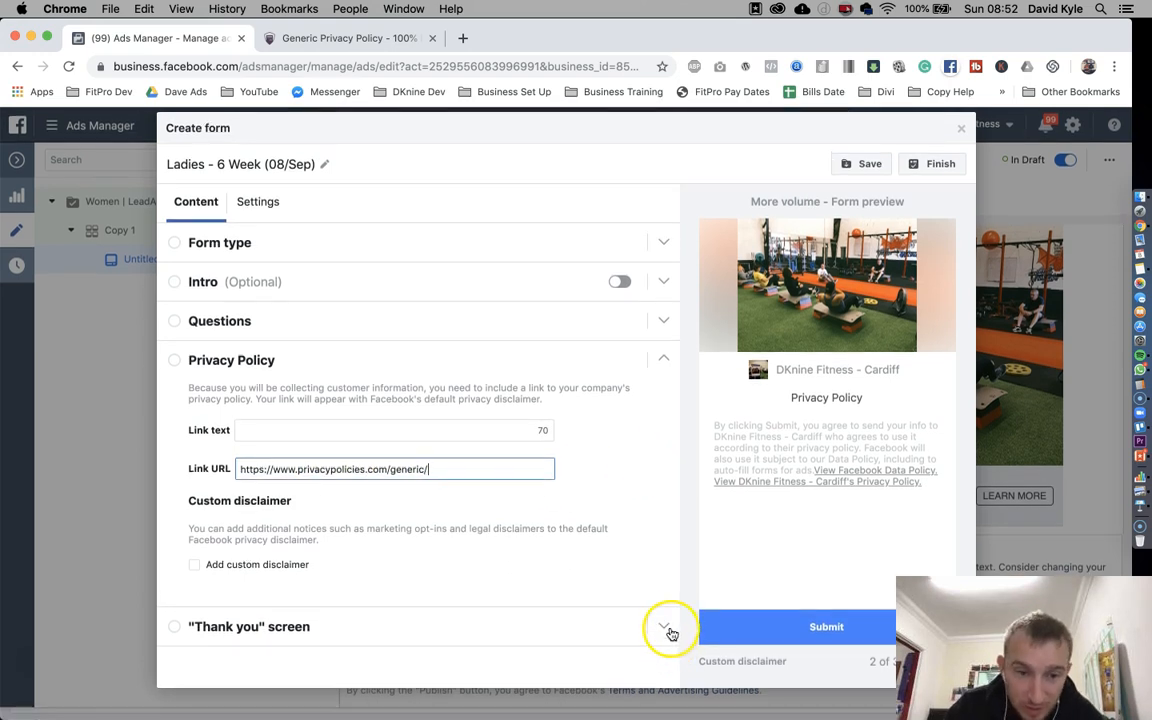
Expand the form's "Thank you" screen section and set its headline to "Thank You For Your Request..."
click(666, 627)
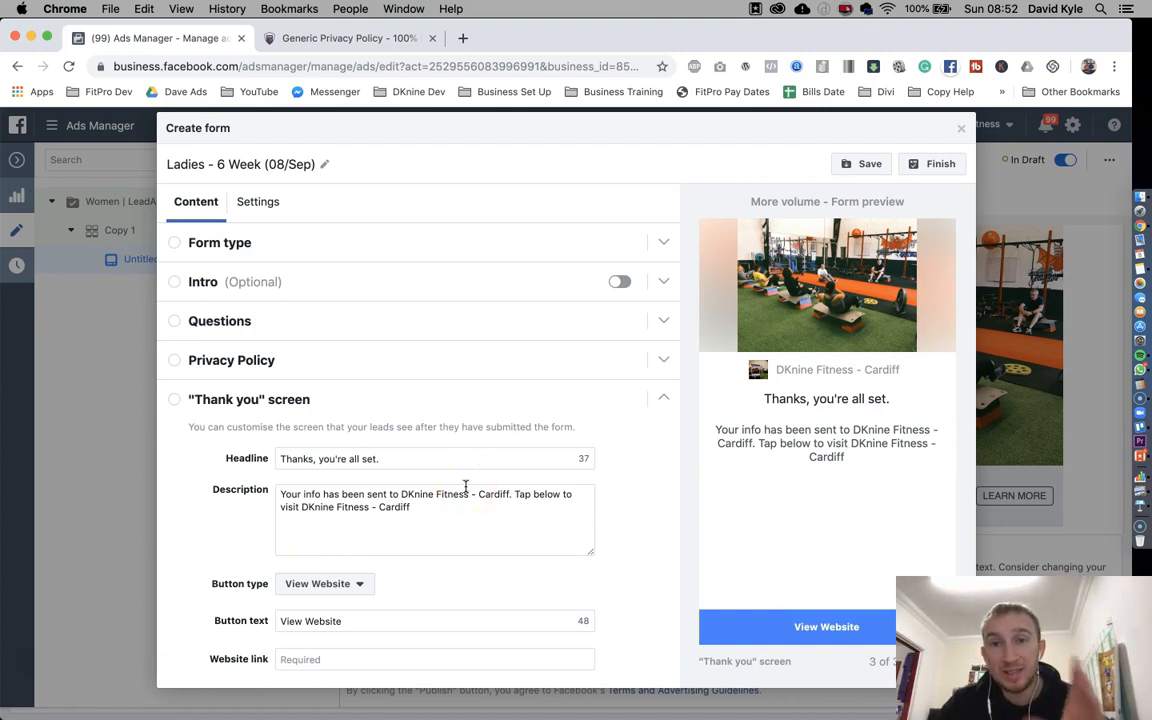
click(399, 458)
triple_click(399, 459)
text(Thank You F)
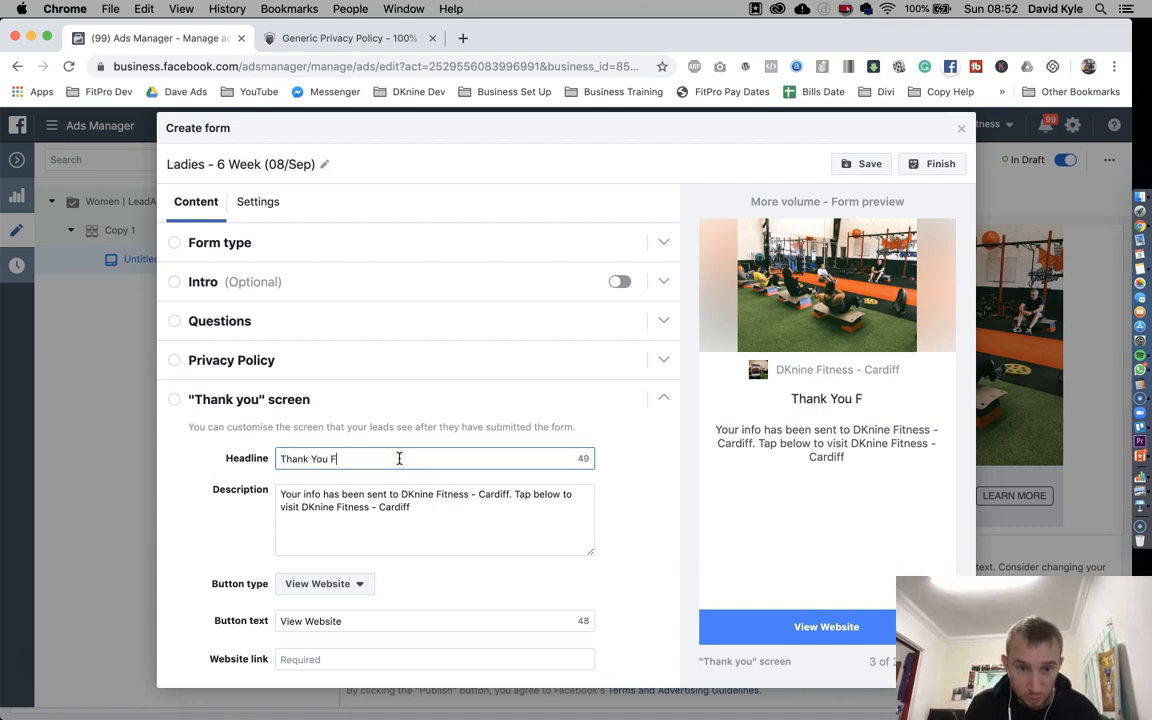
text(or Your Req)
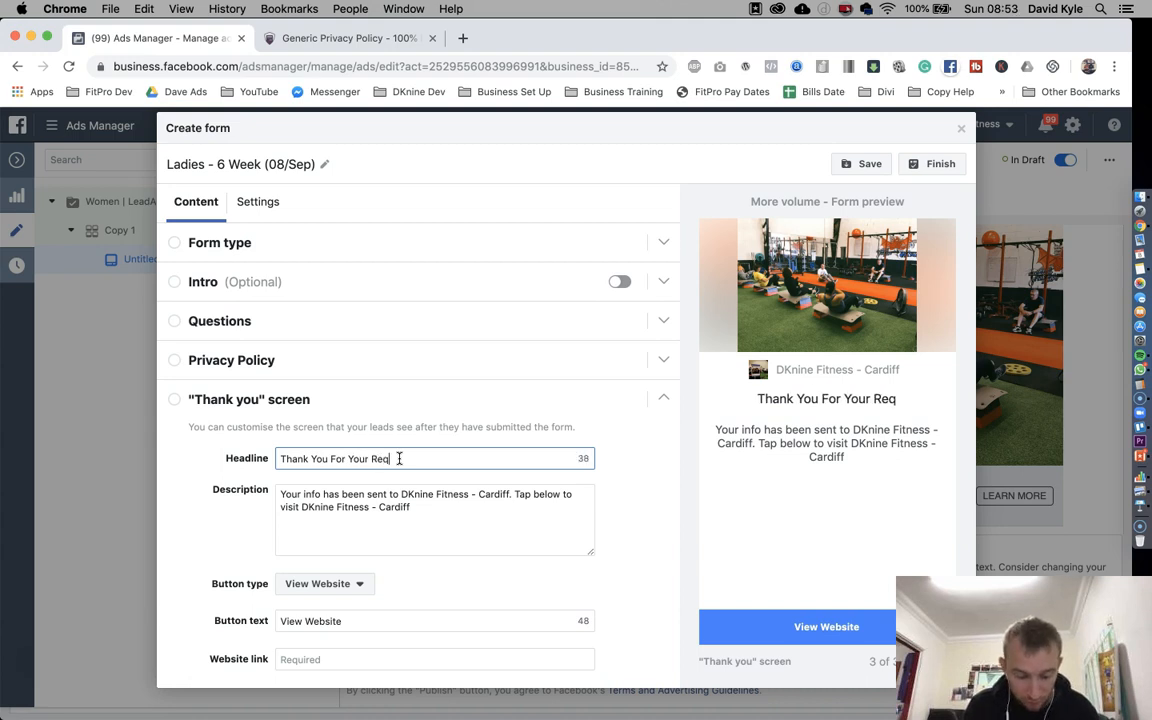
text(uest...)
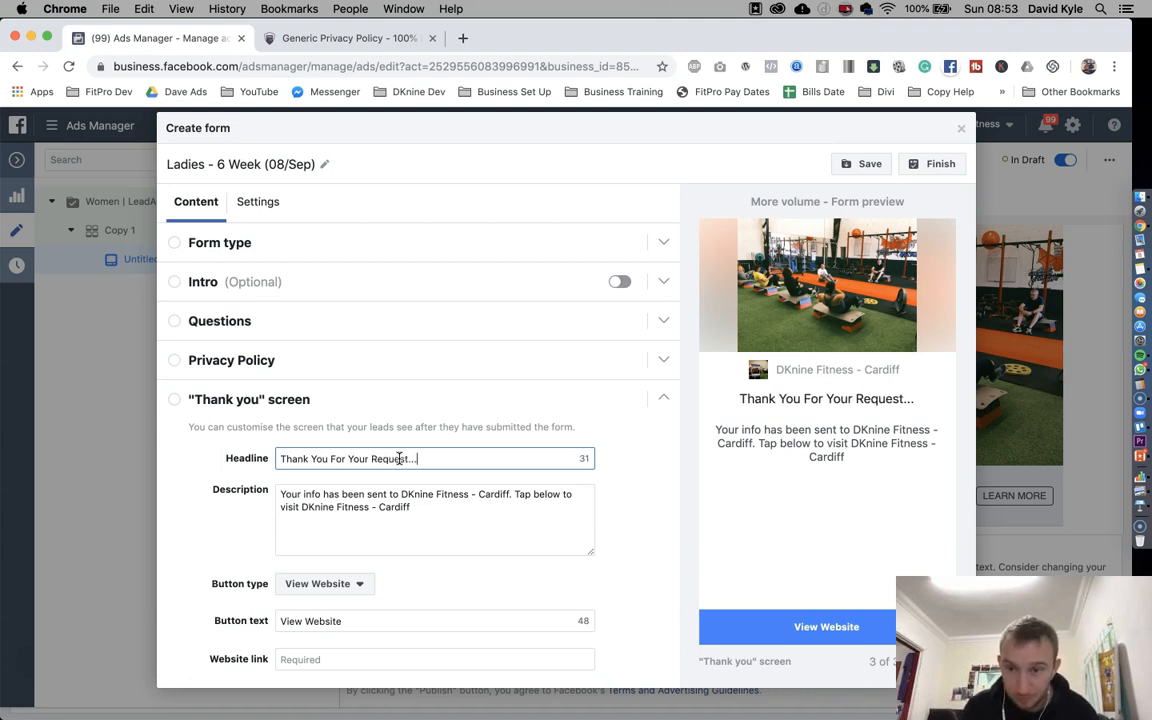
Replace the thank-you description with "One of the team will be in contact shortly. Until then, come and check out the website."
triple_click(418, 497)
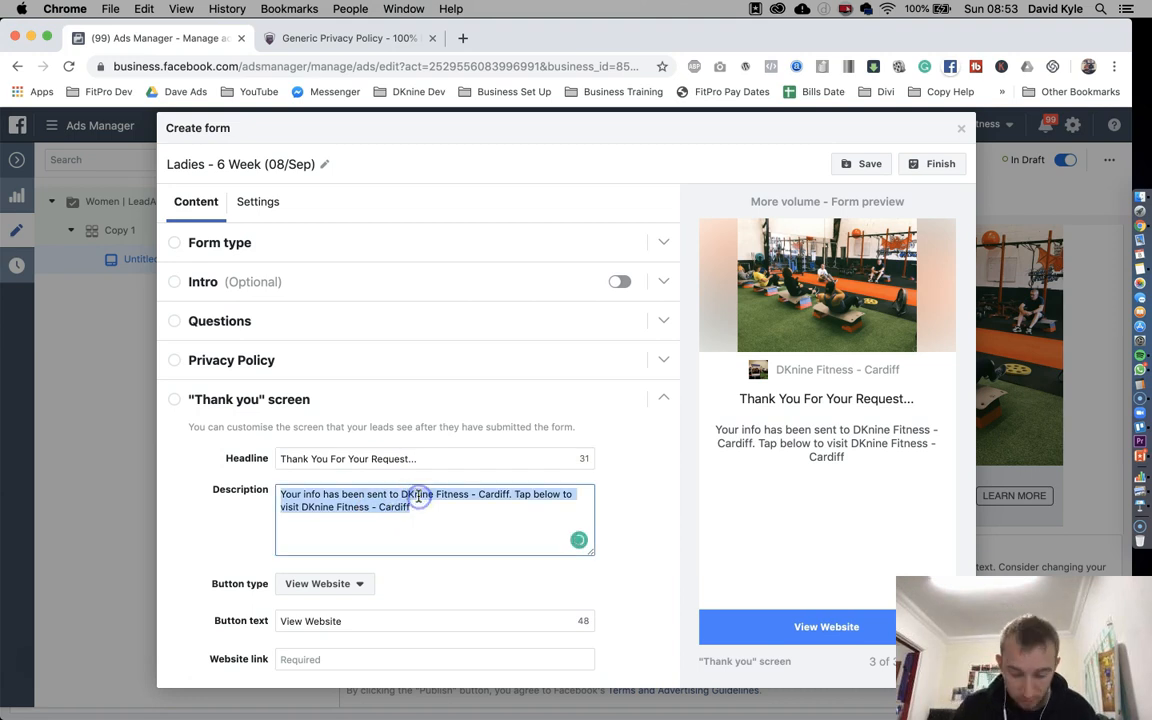
text(One o)
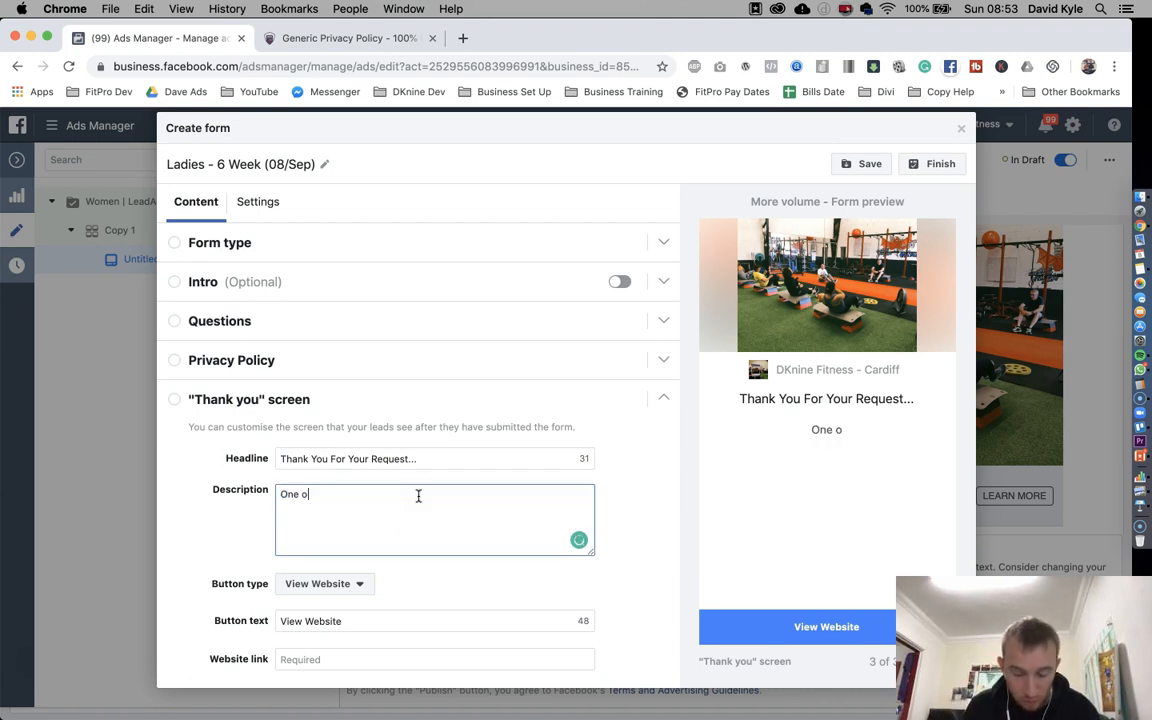
text(f the team will be in conta)
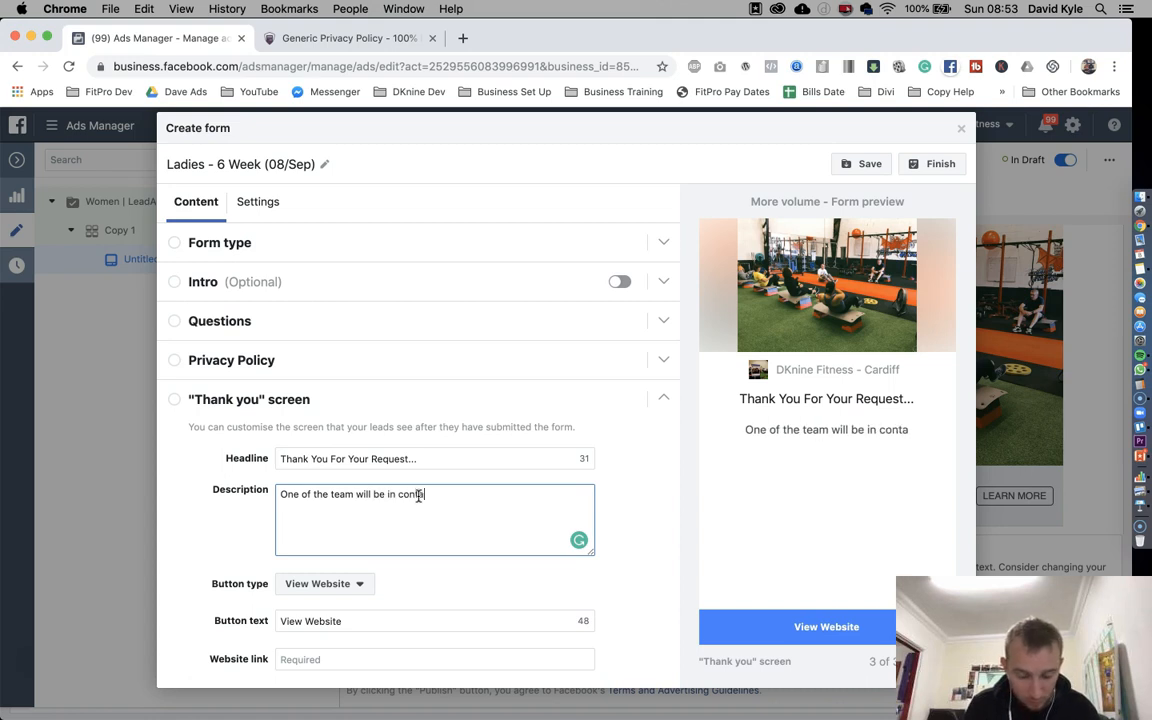
text(ct shortly. Until then, co)
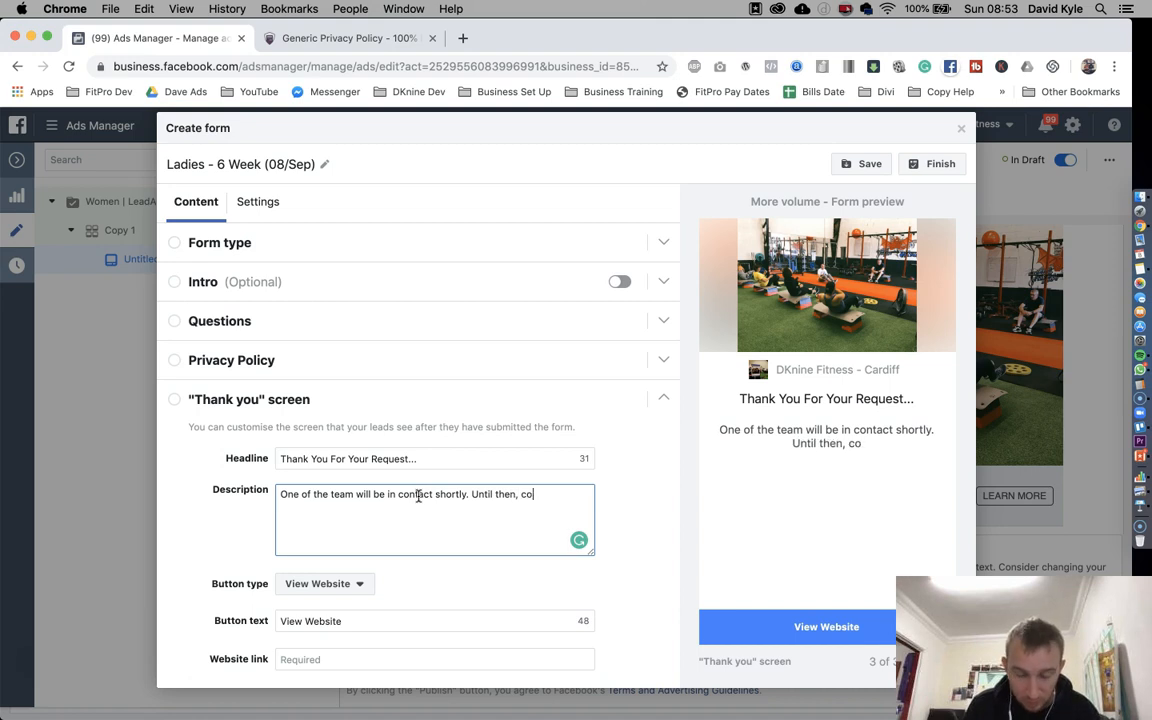
text(me and cah)
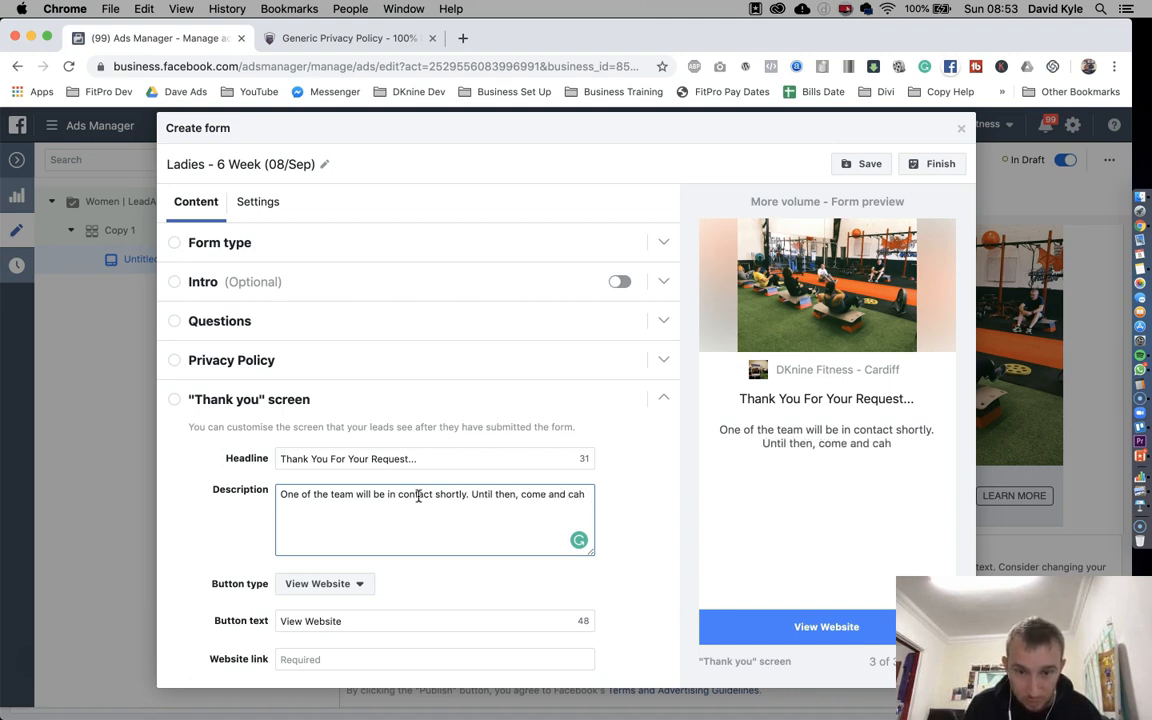
text(ck o)
key(BackSpace)
key(BackSpace)
key(BackSpace)
key(BackSpace)
key(BackSpace)
text(eck out the w)
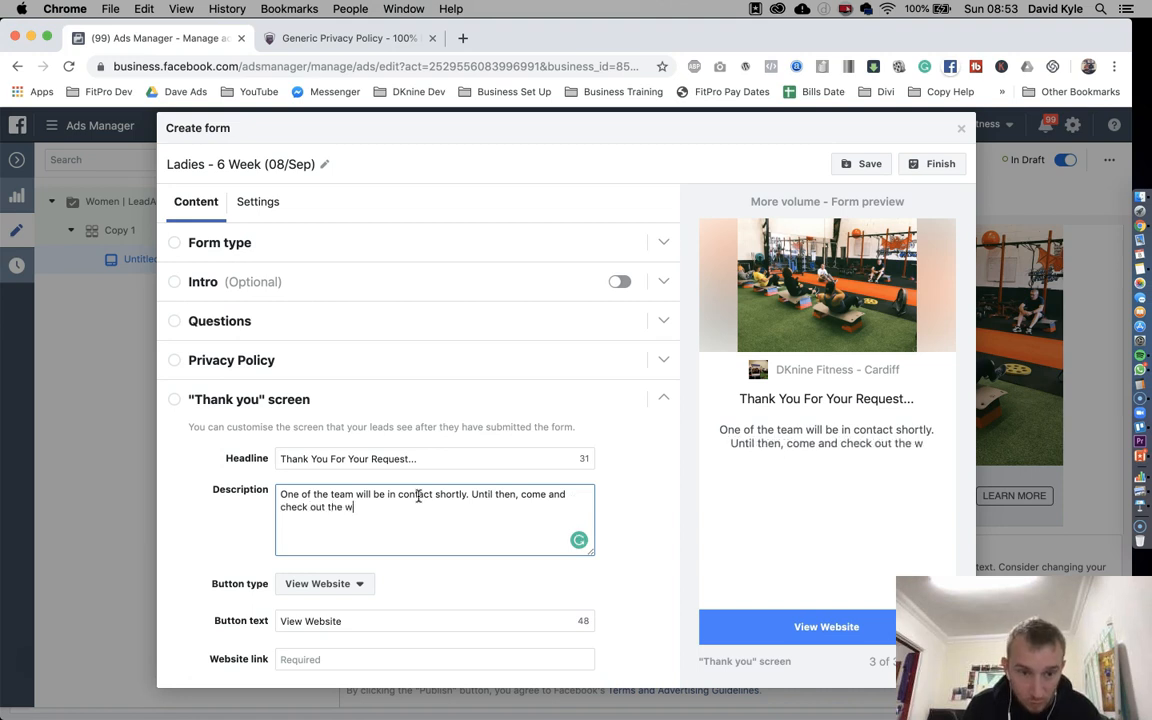
text(ebsite)
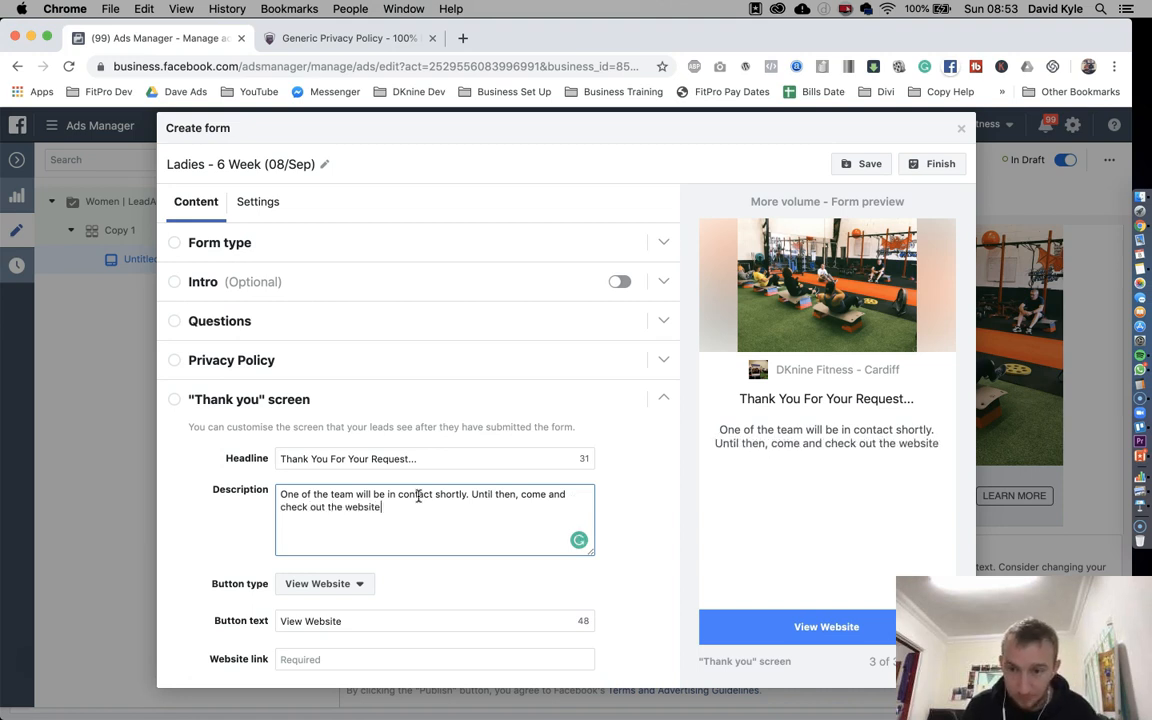
text(.)
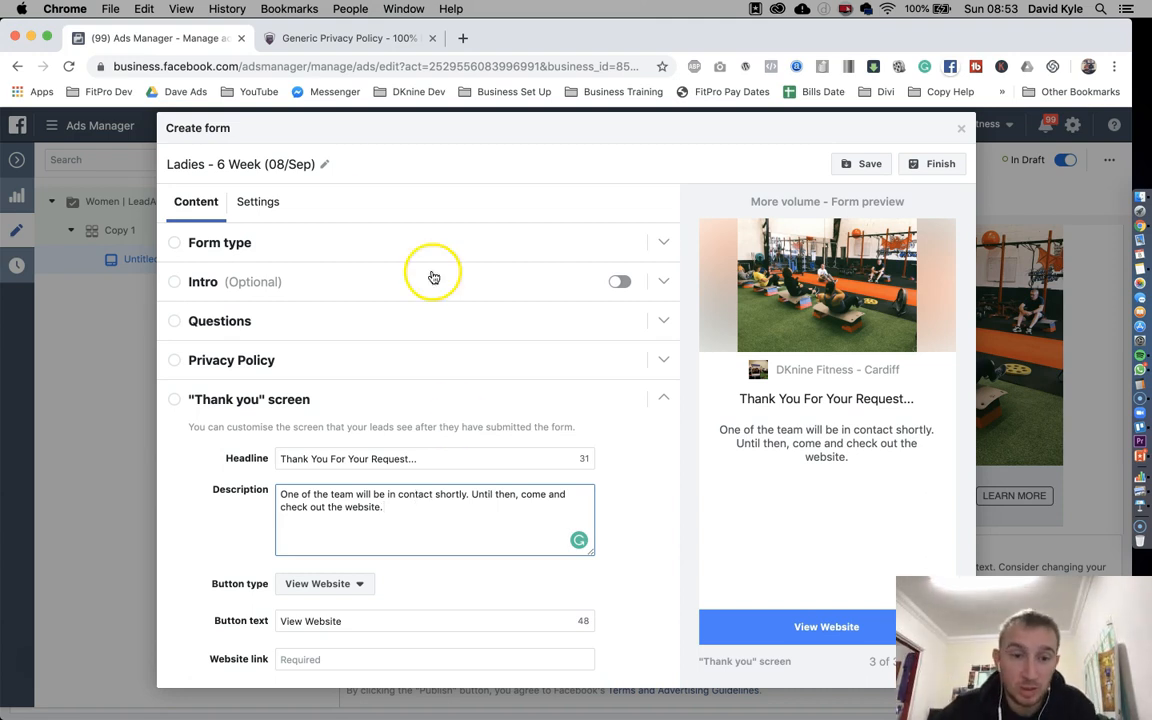
Open cardiff.dkninefitness.com/application in a new browser tab and copy its address into the thank-you screen's website link
click(463, 40)
text(car)
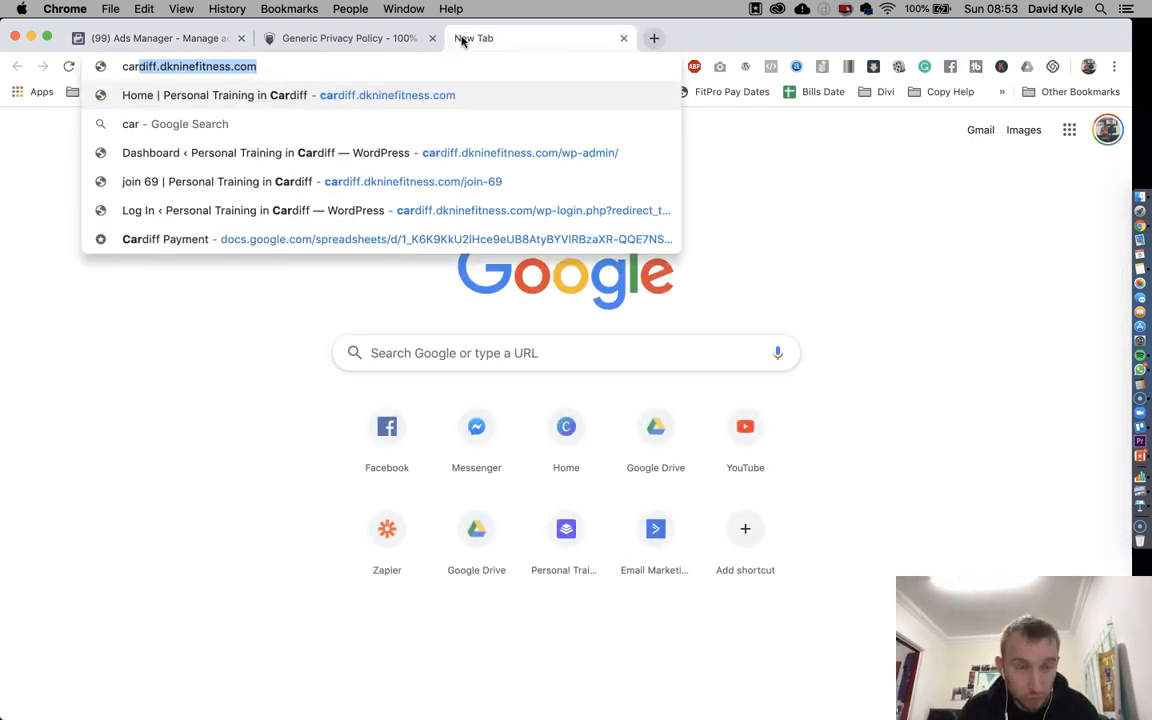
text(diff.dkninefitness.com/ap)
key(super+a)
key(super+c)
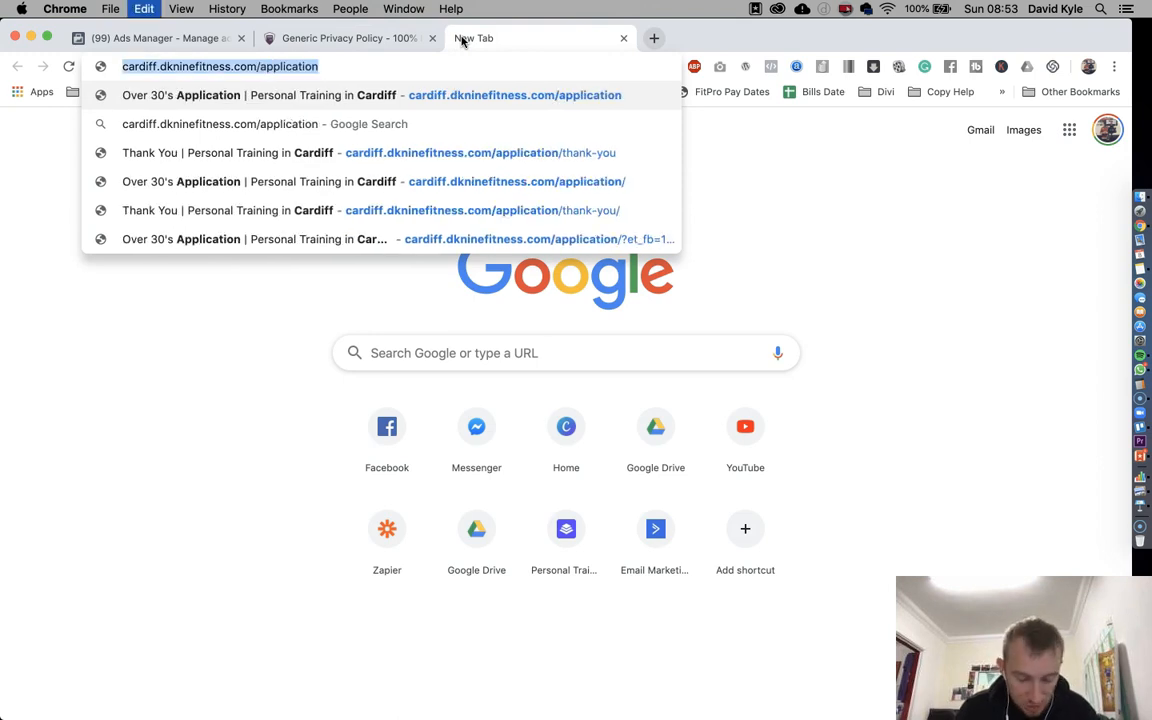
key(Return)
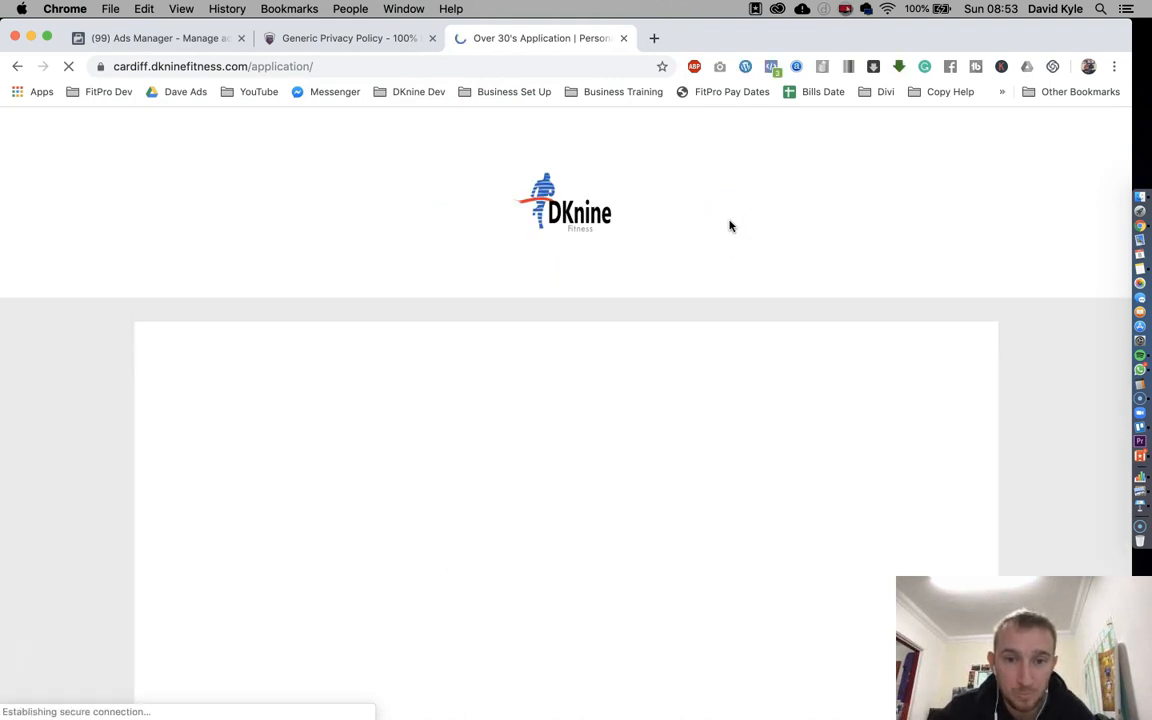
click(172, 40)
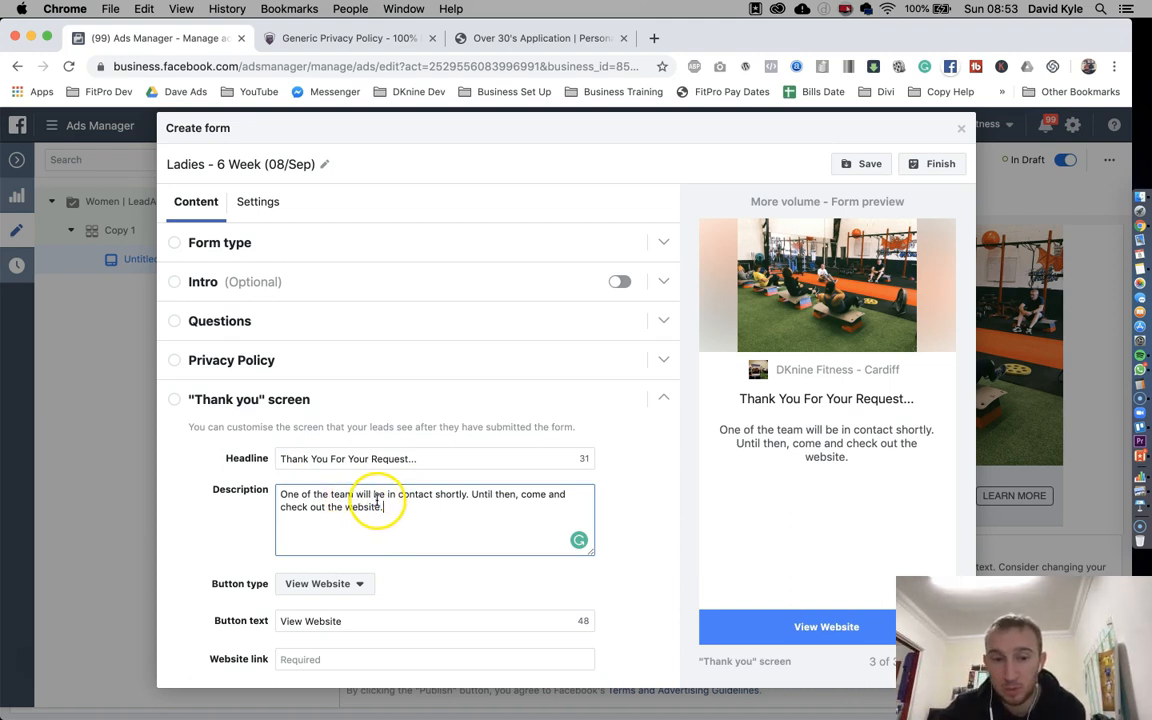
click(307, 658)
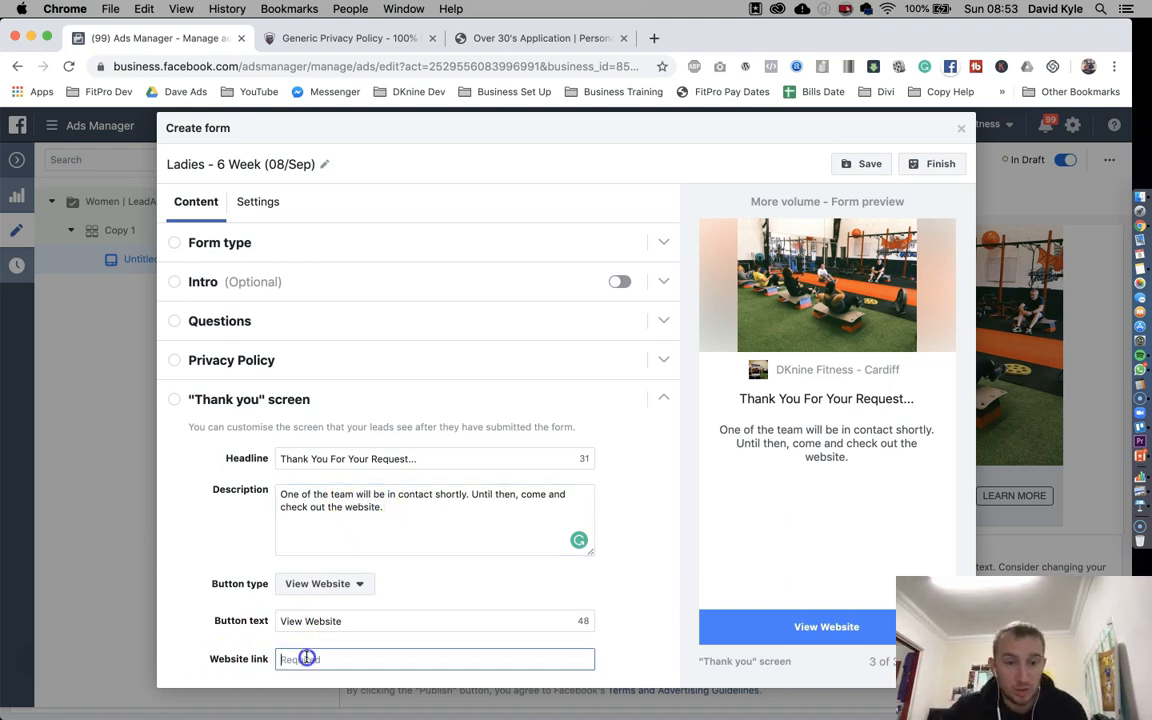
key(super+v)
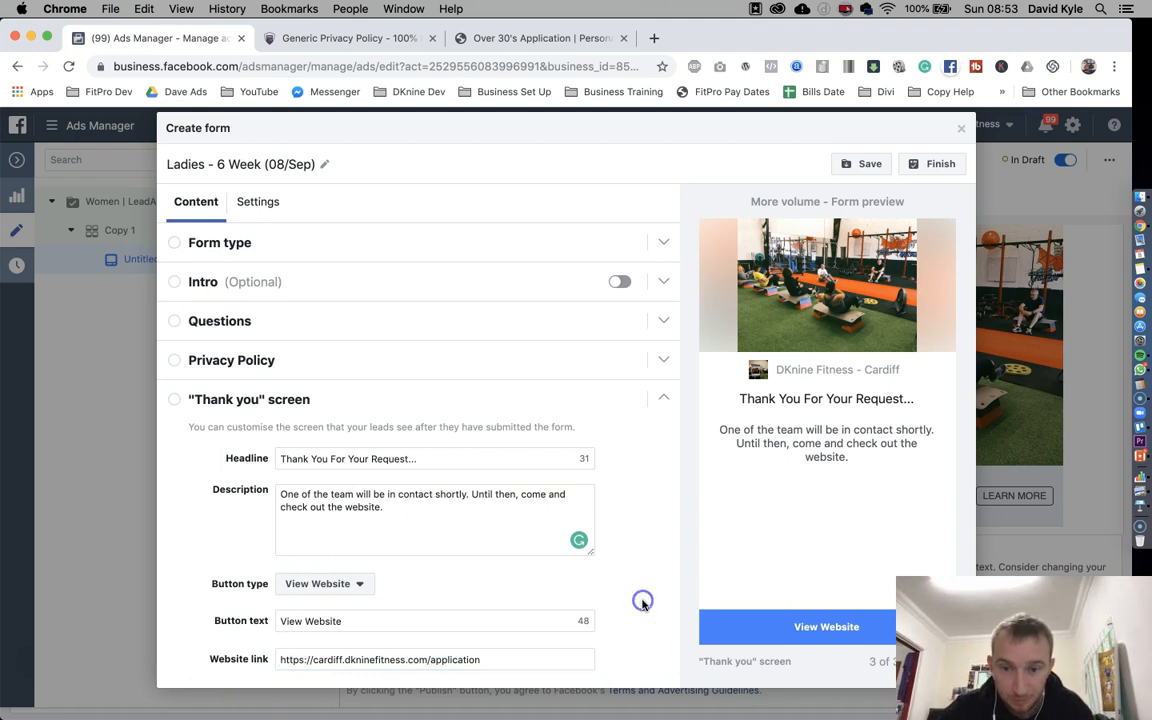
Change the thank-you screen's button text to "Complete Application From"
double_click(410, 624)
text(Complete App)
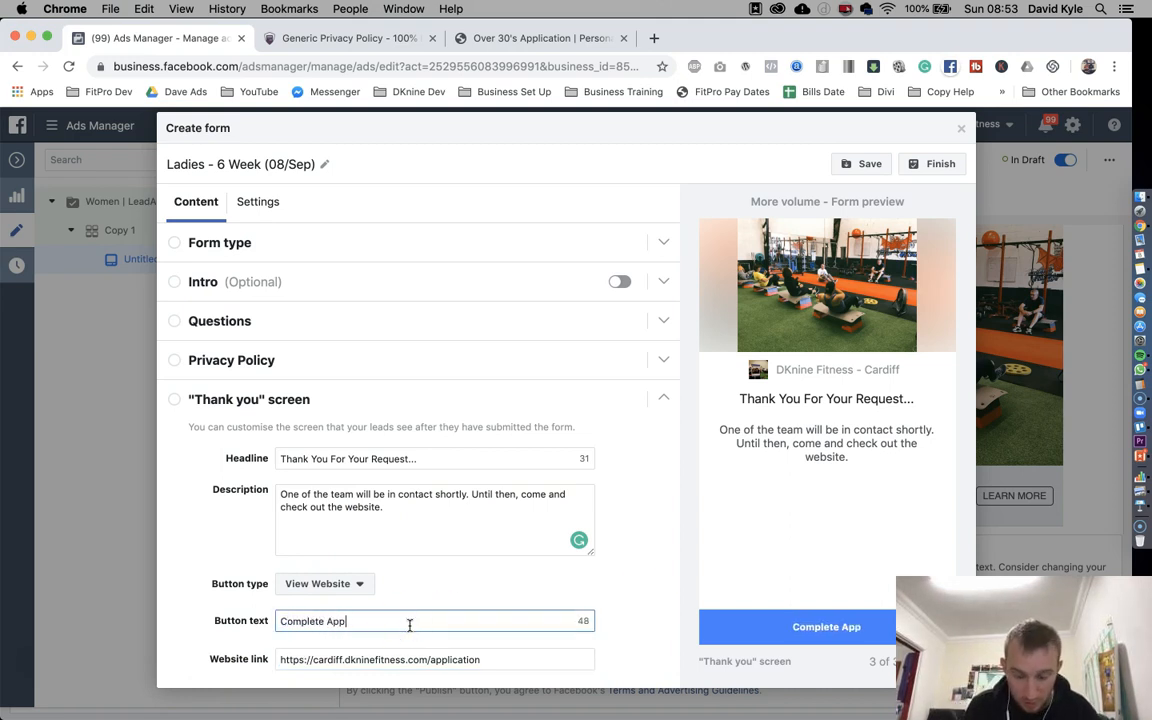
text(lication From)
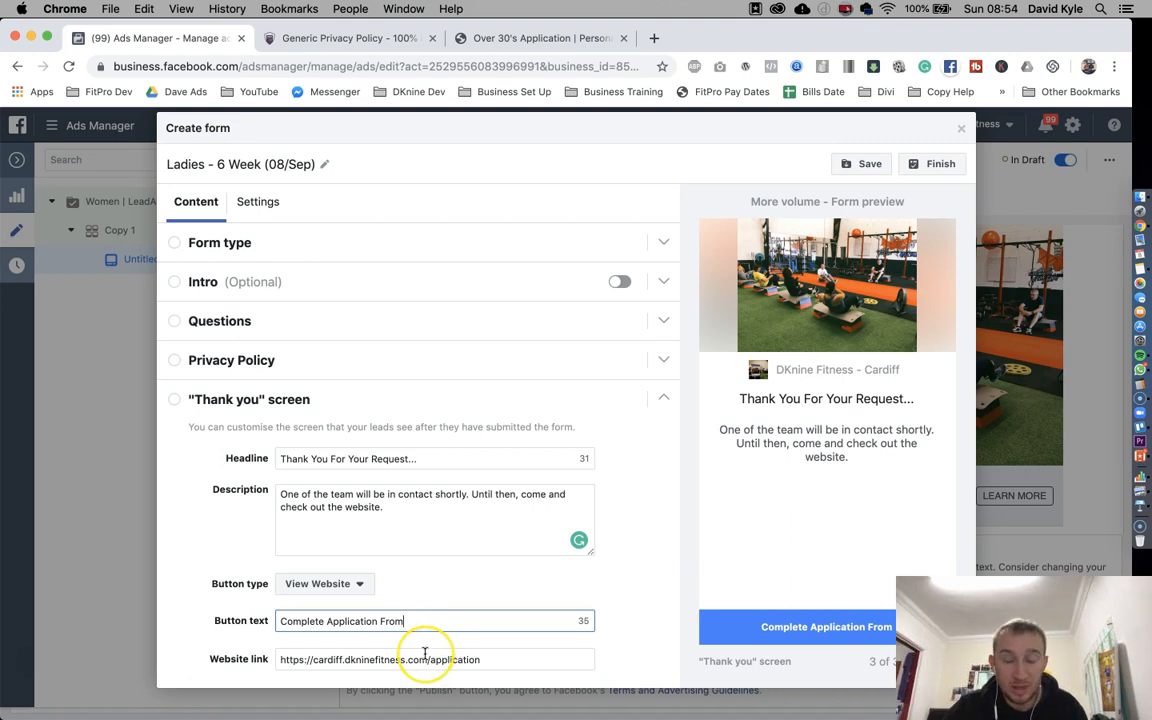
Clear the thank-you screen's website link and set the button text back to "View Website"
triple_click(455, 655)
key(BackSpace)
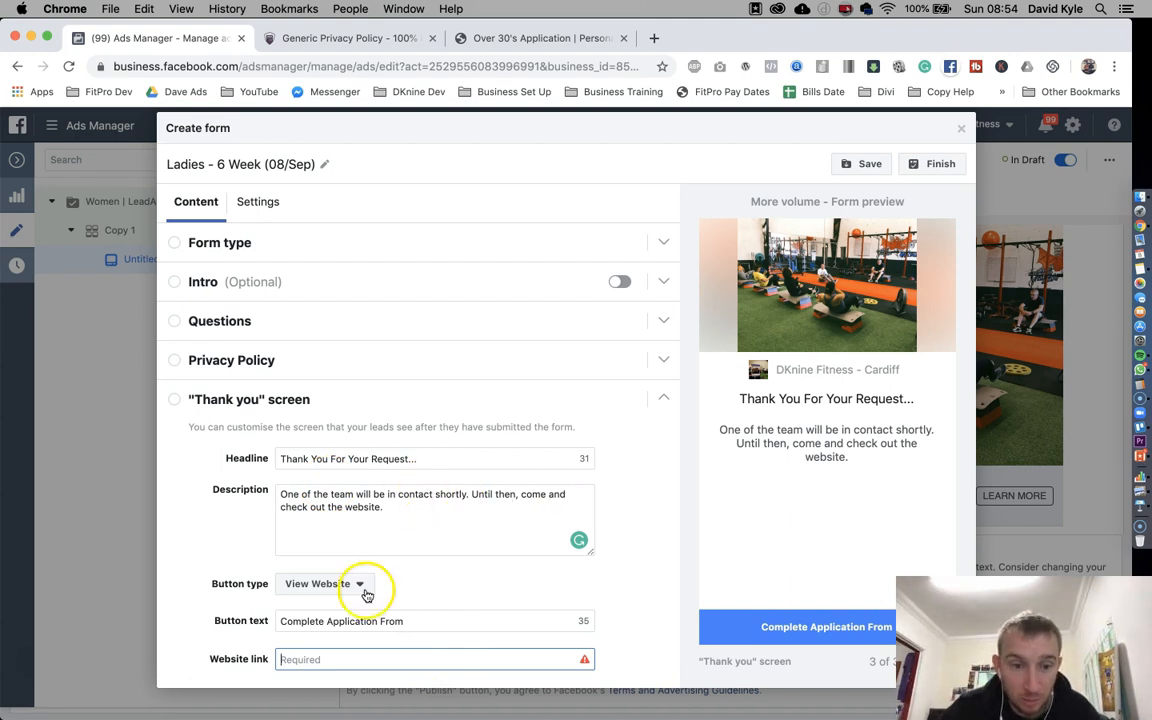
triple_click(403, 622)
text(View Website)
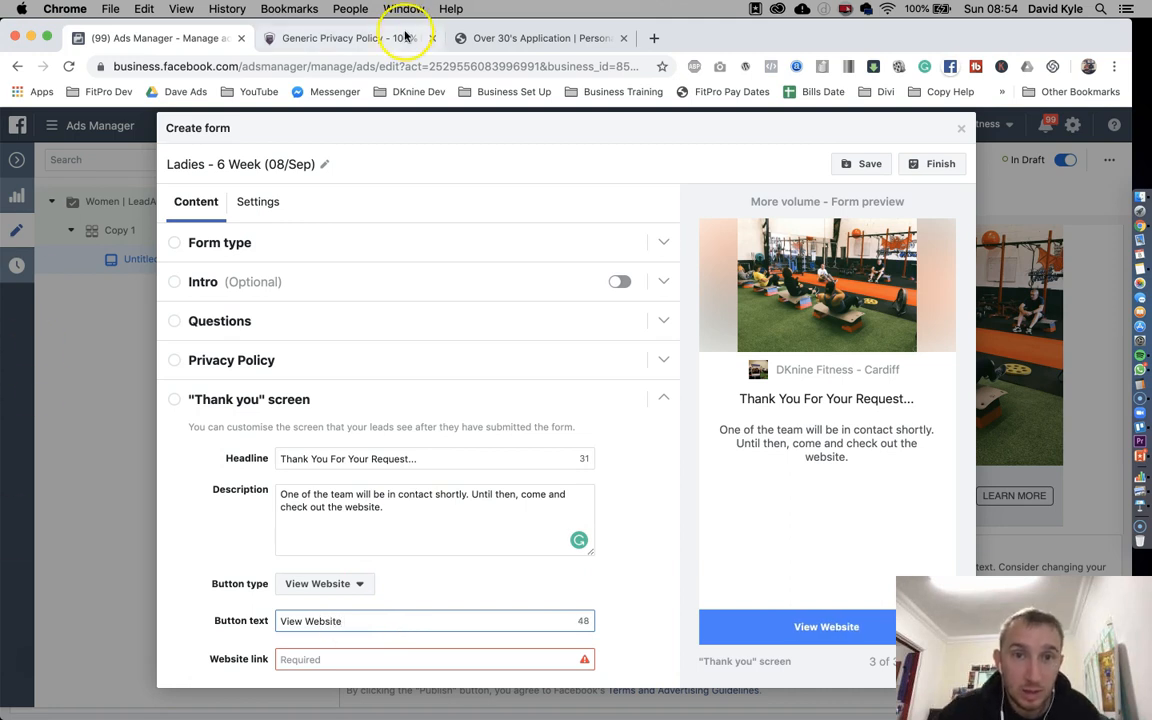
Load the home page cardiff.dkninefitness.com in the application page's tab and copy its address into the thank-you screen's website link
click(525, 38)
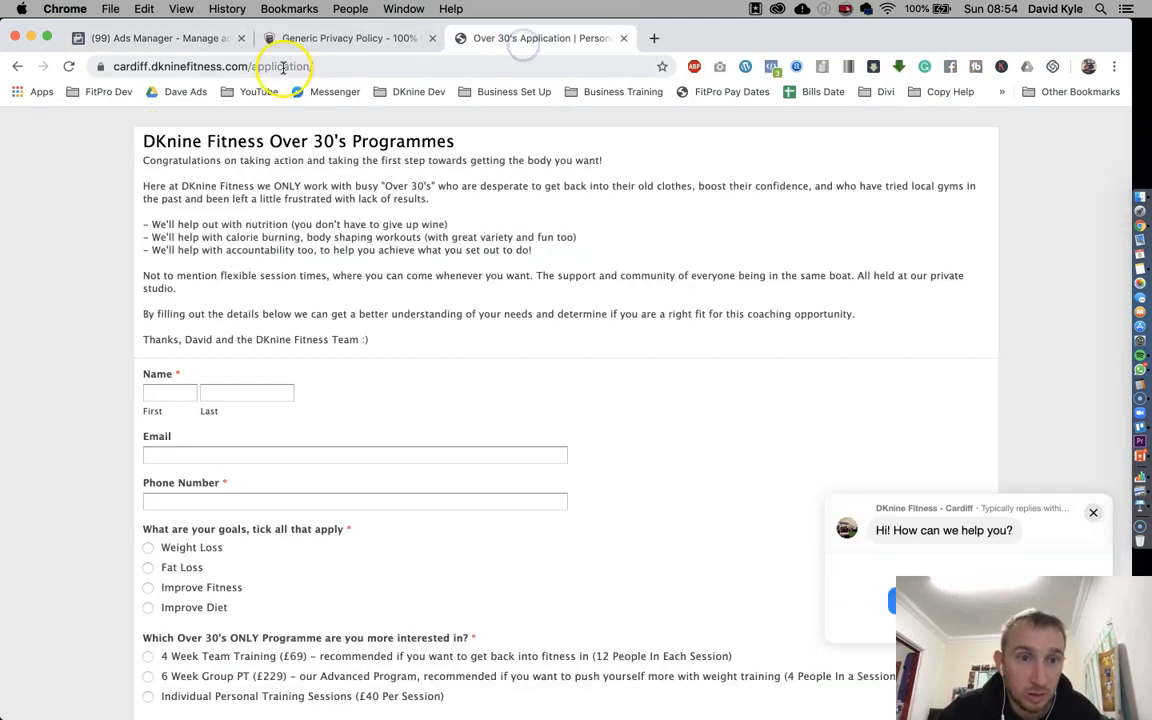
drag(248, 67, 342, 69)
key(BackSpace)
key(Return)
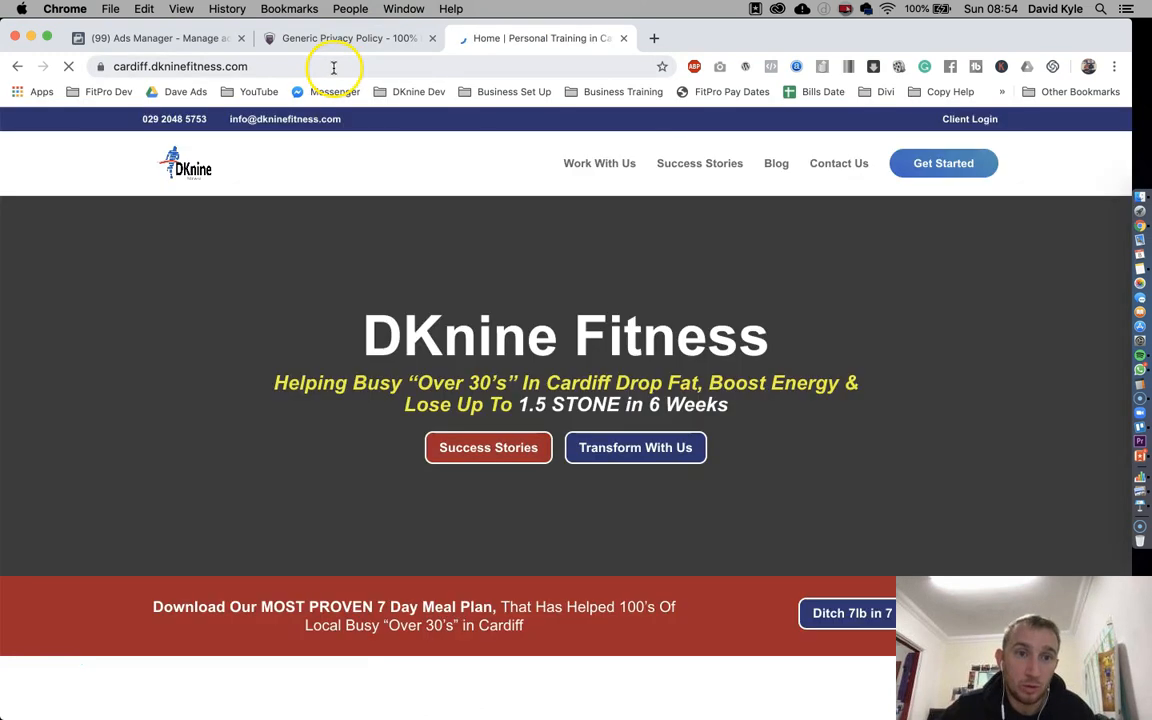
click(334, 66)
key(super+c)
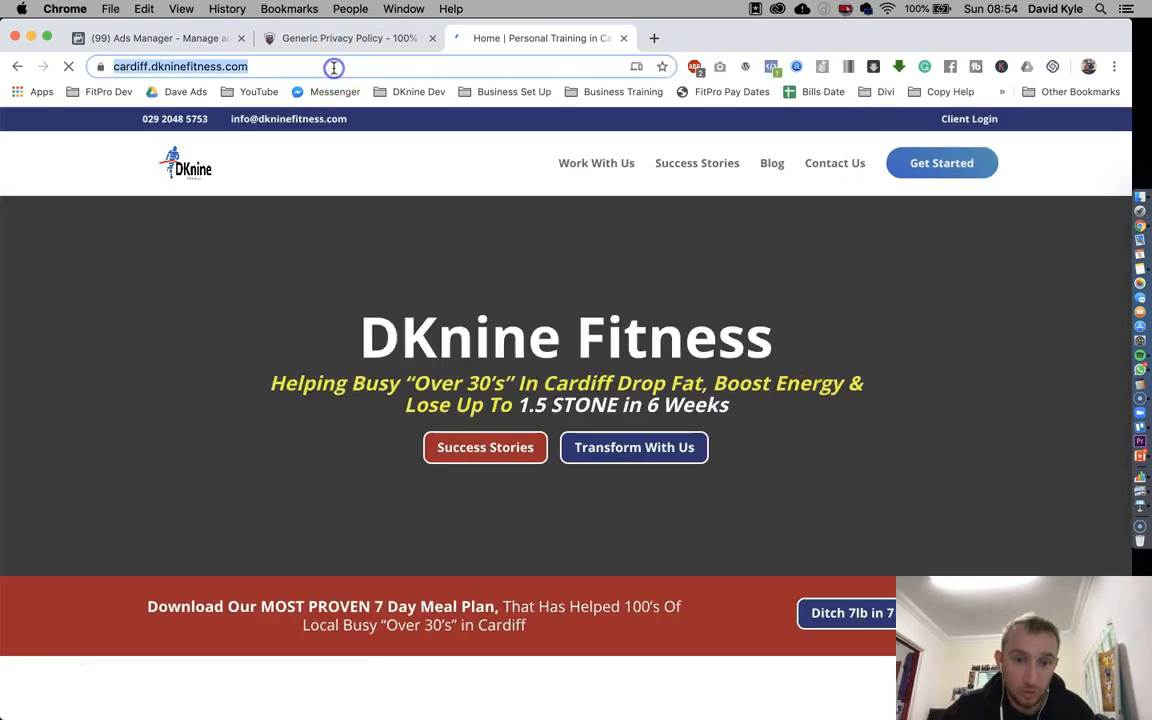
click(165, 38)
click(377, 659)
key(super+v)
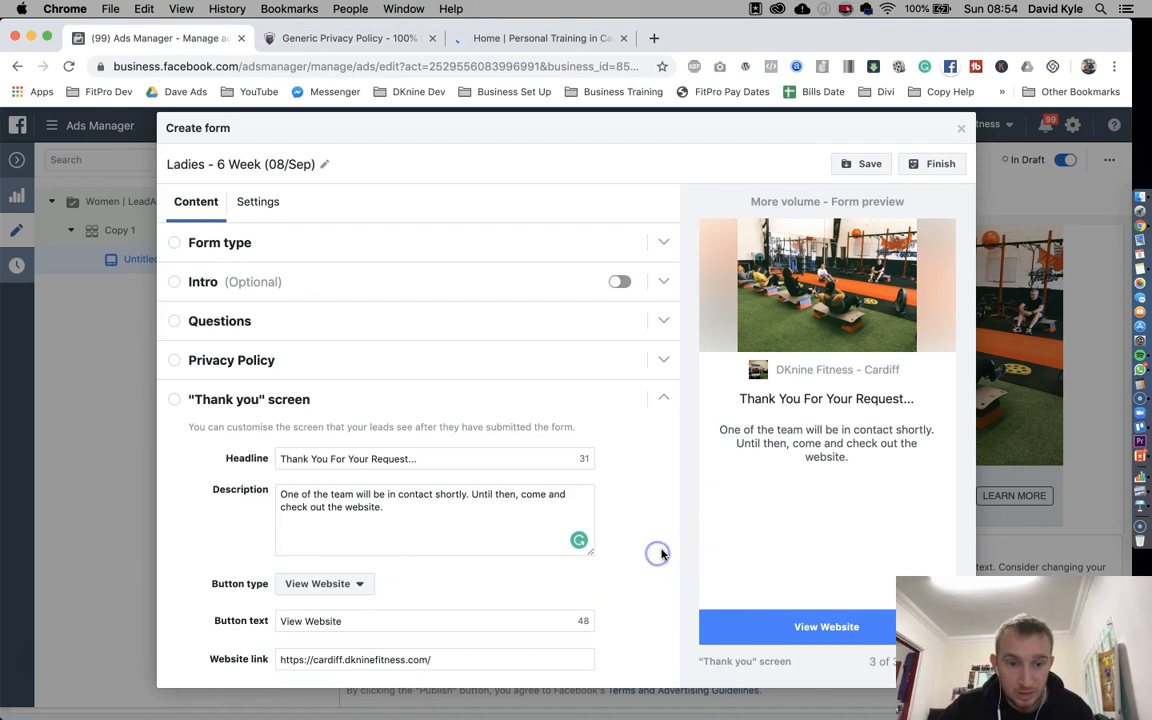
scroll(669, 523, down, 1)
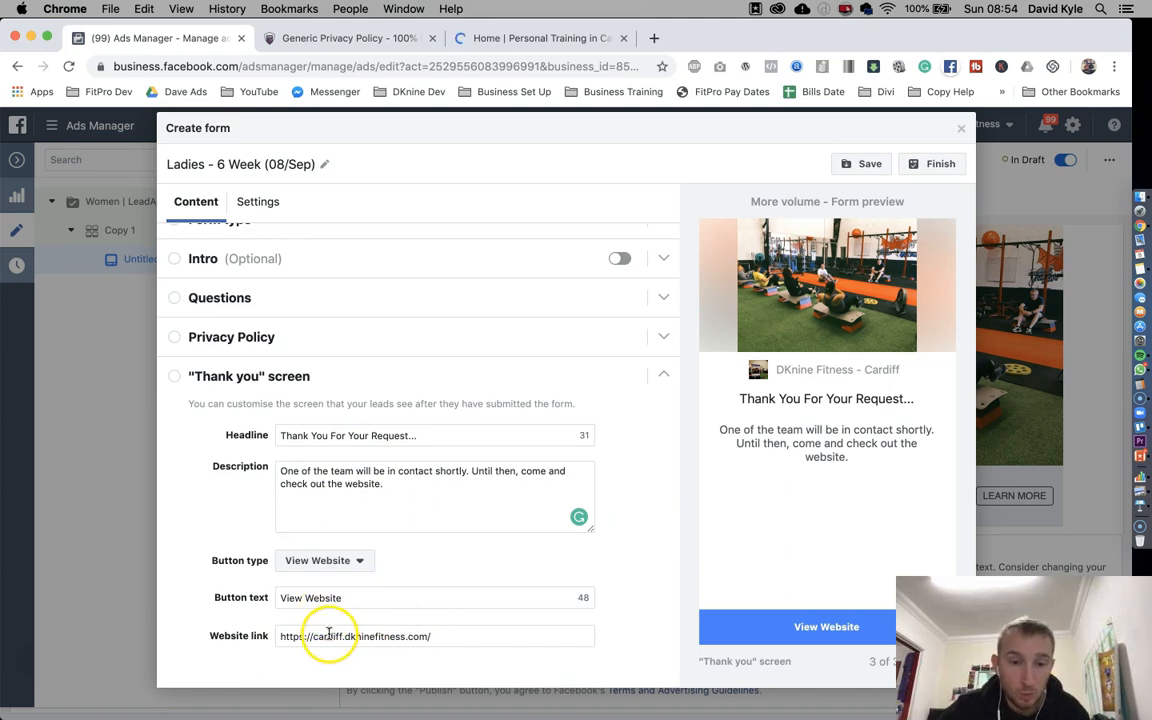
drag(306, 636, 378, 648)
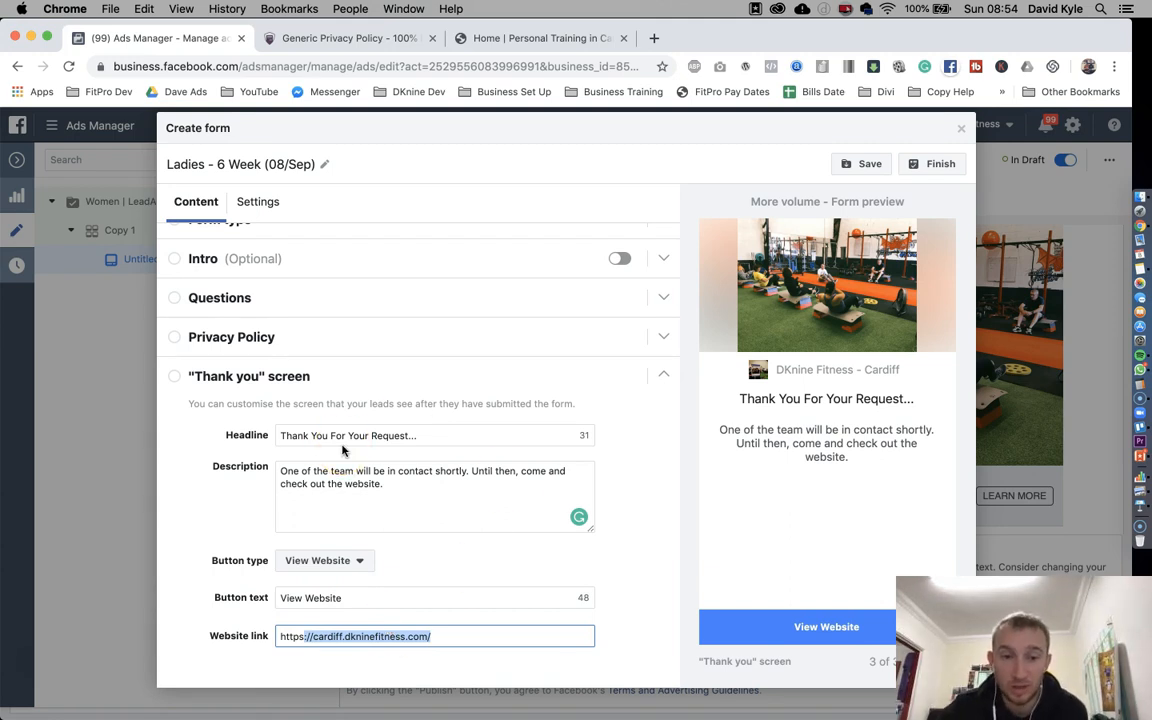
click(293, 638)
click(374, 638)
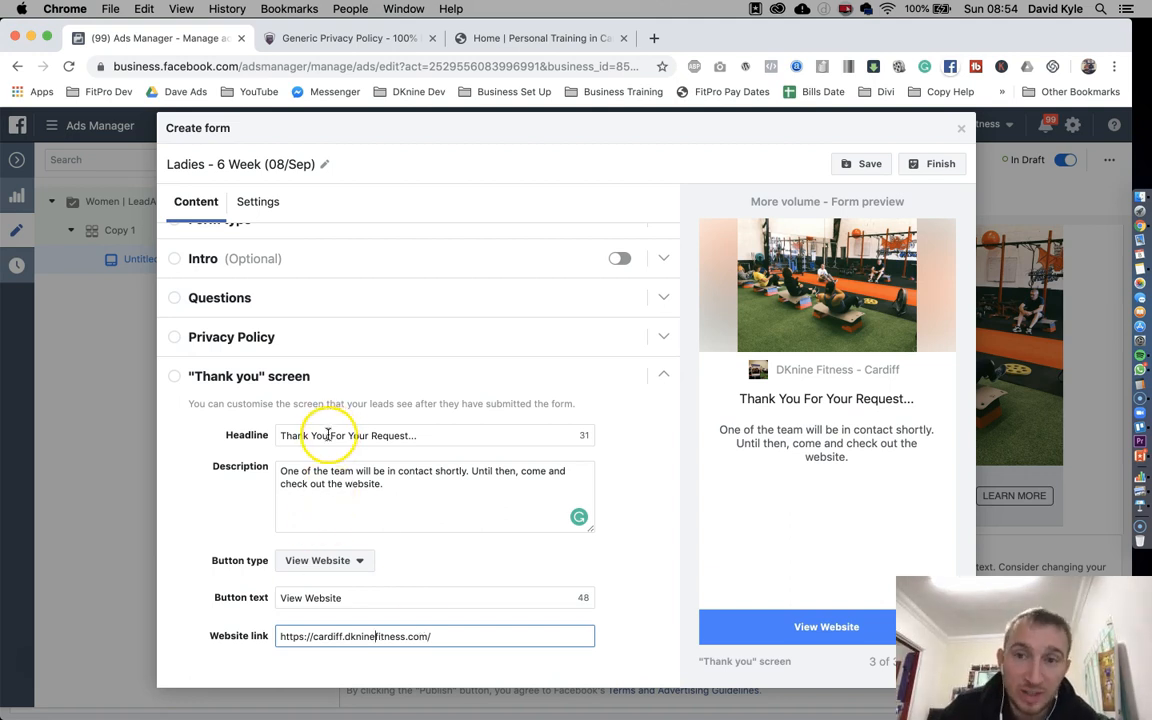
Check the thank-you screen's headline, description and website link, and save and finish the "Ladies - 6 Week (08/Sep)" lead form
drag(313, 436, 389, 436)
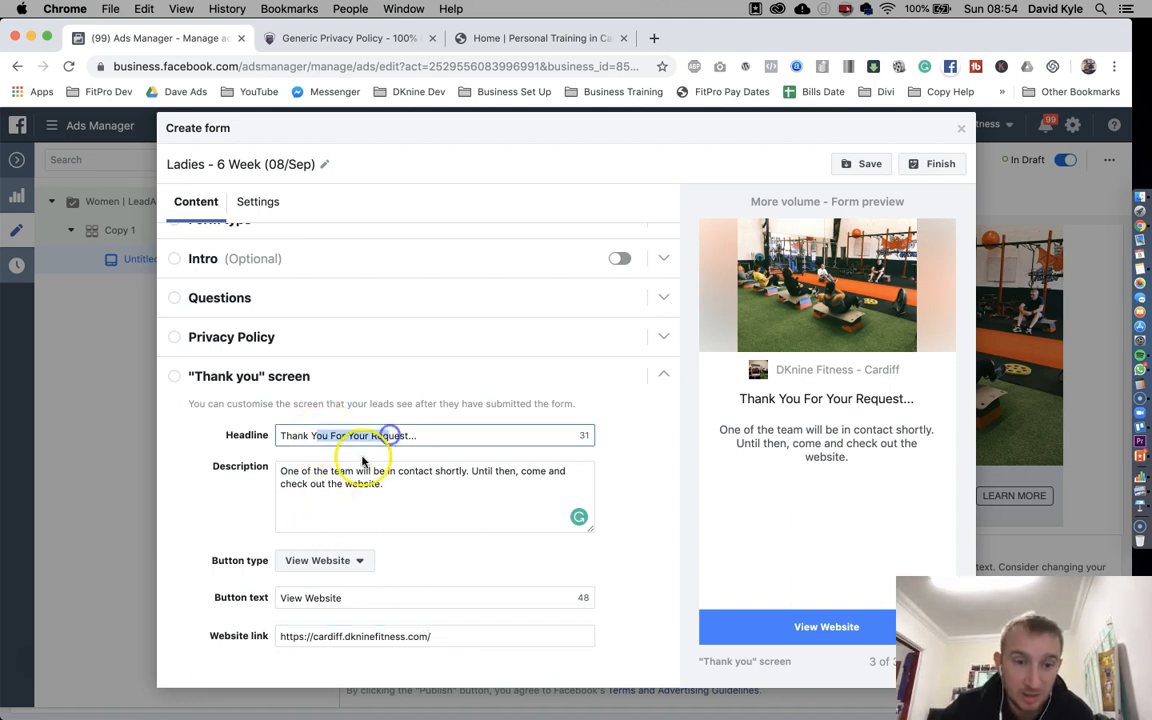
drag(312, 472, 409, 492)
drag(296, 597, 383, 652)
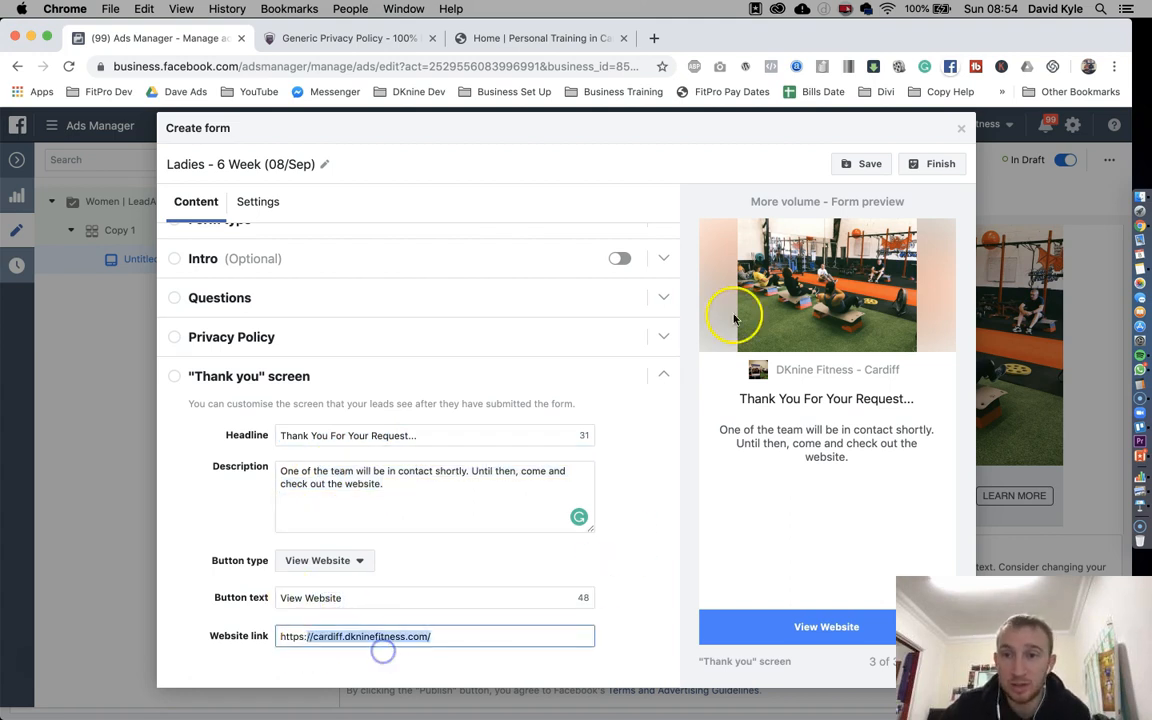
click(862, 167)
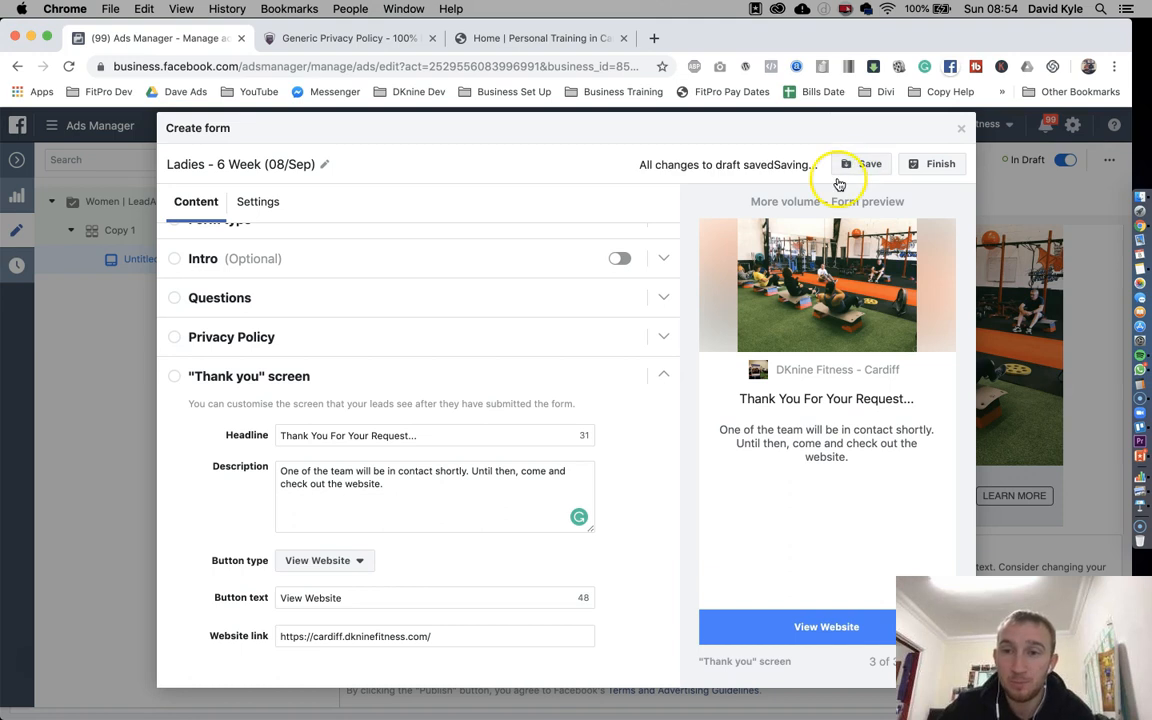
click(938, 171)
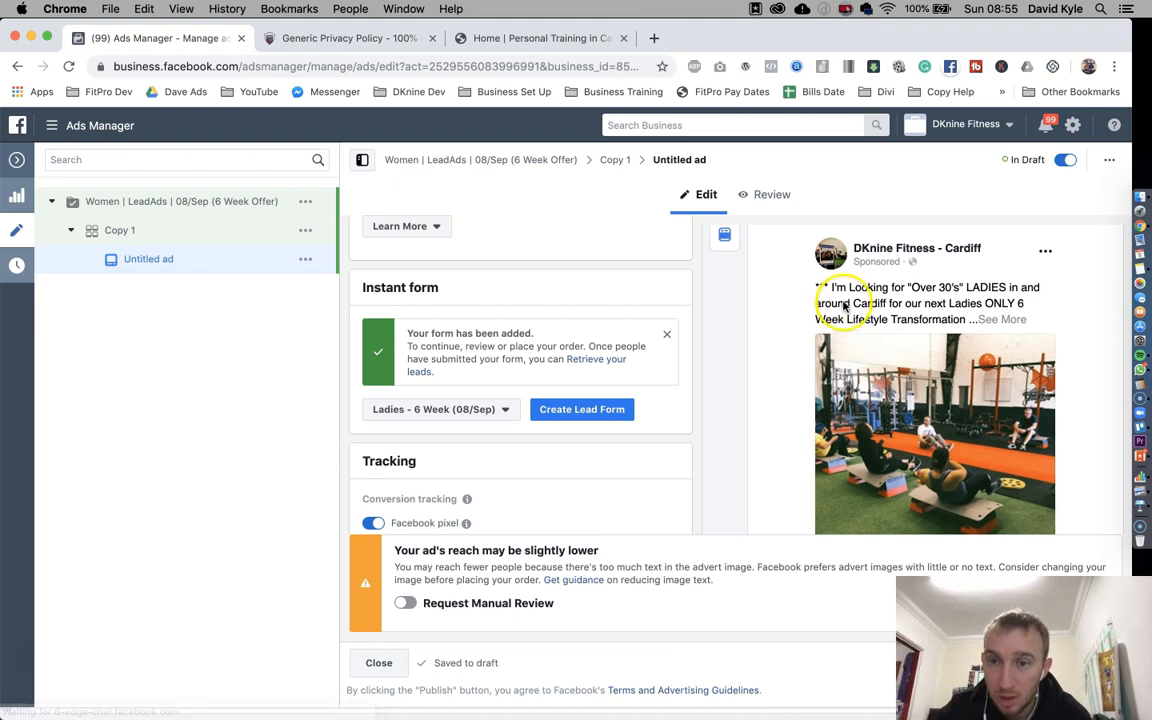
Rename the untitled ad as "Copy 1"
scroll(847, 381, down, 5)
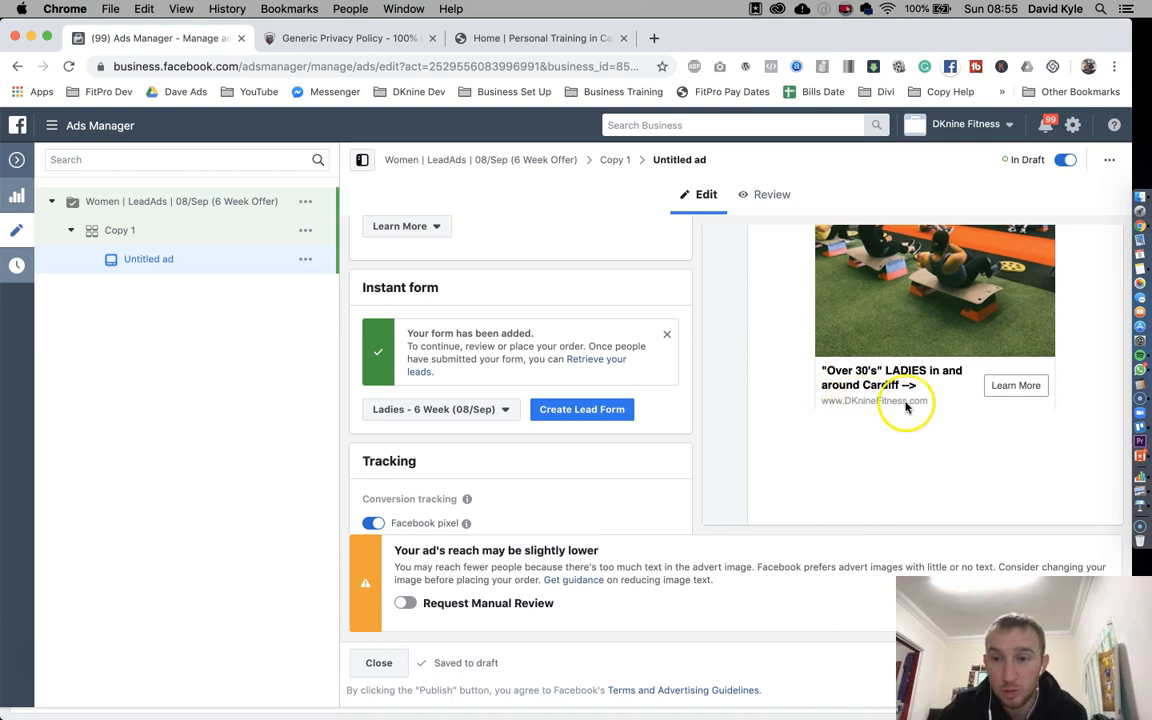
scroll(612, 408, down, 5)
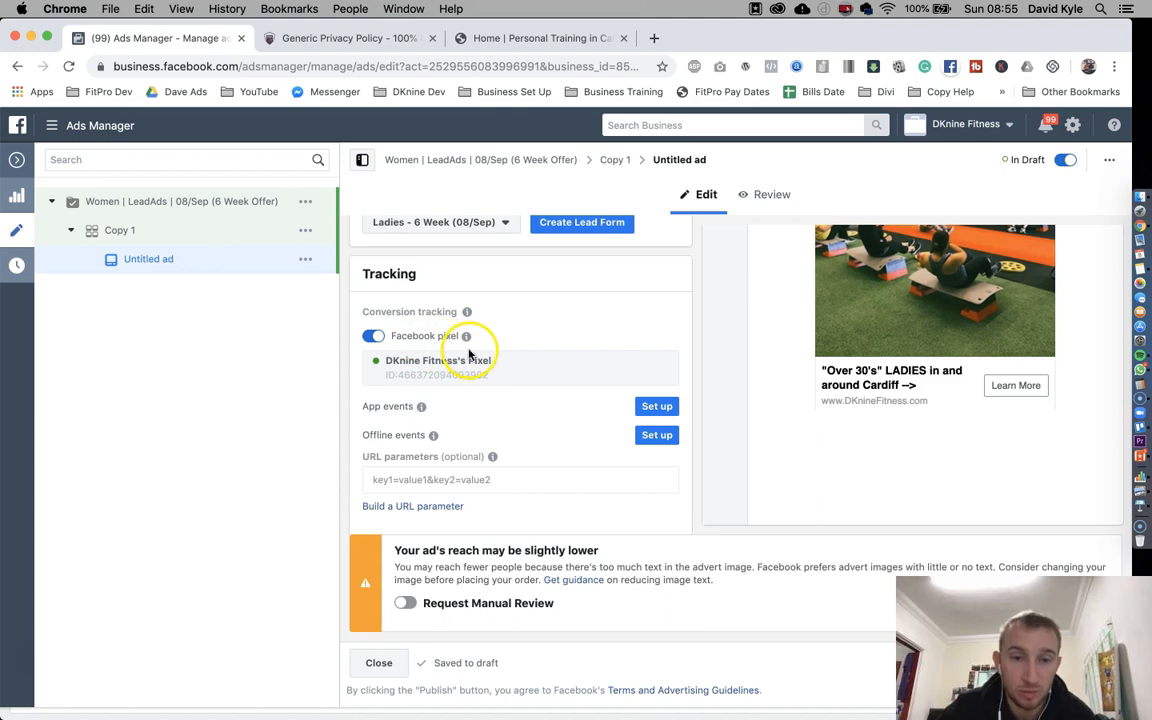
scroll(474, 345, down, 1)
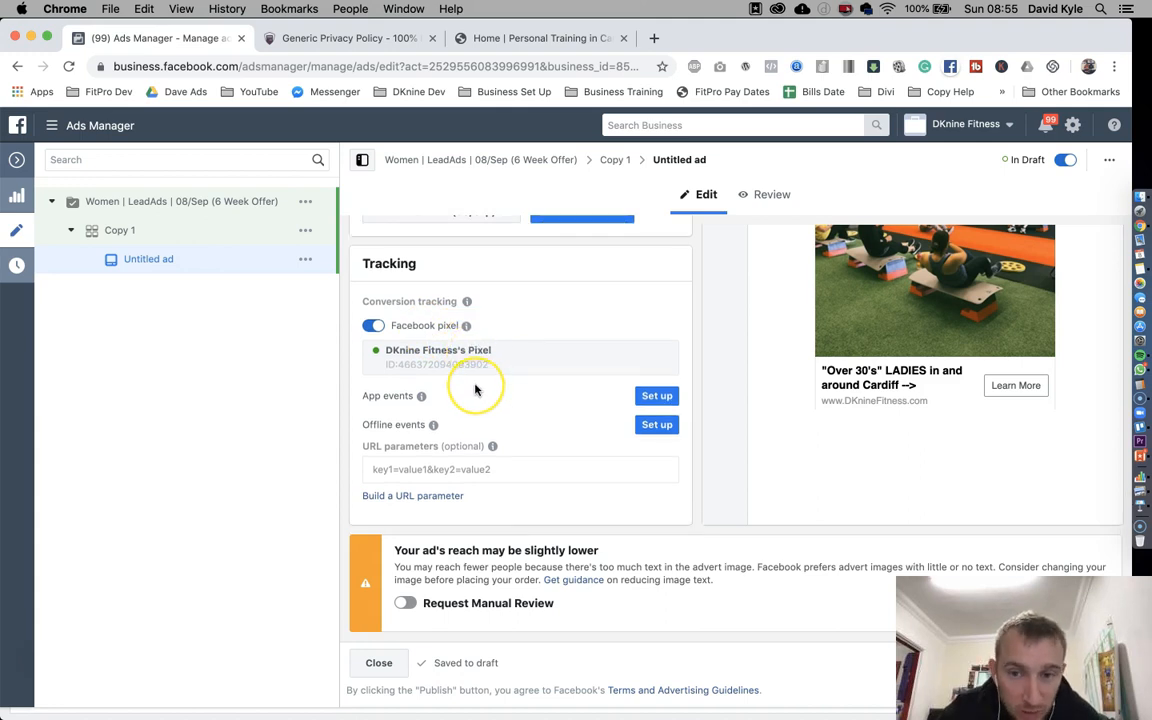
scroll(475, 390, up, 10)
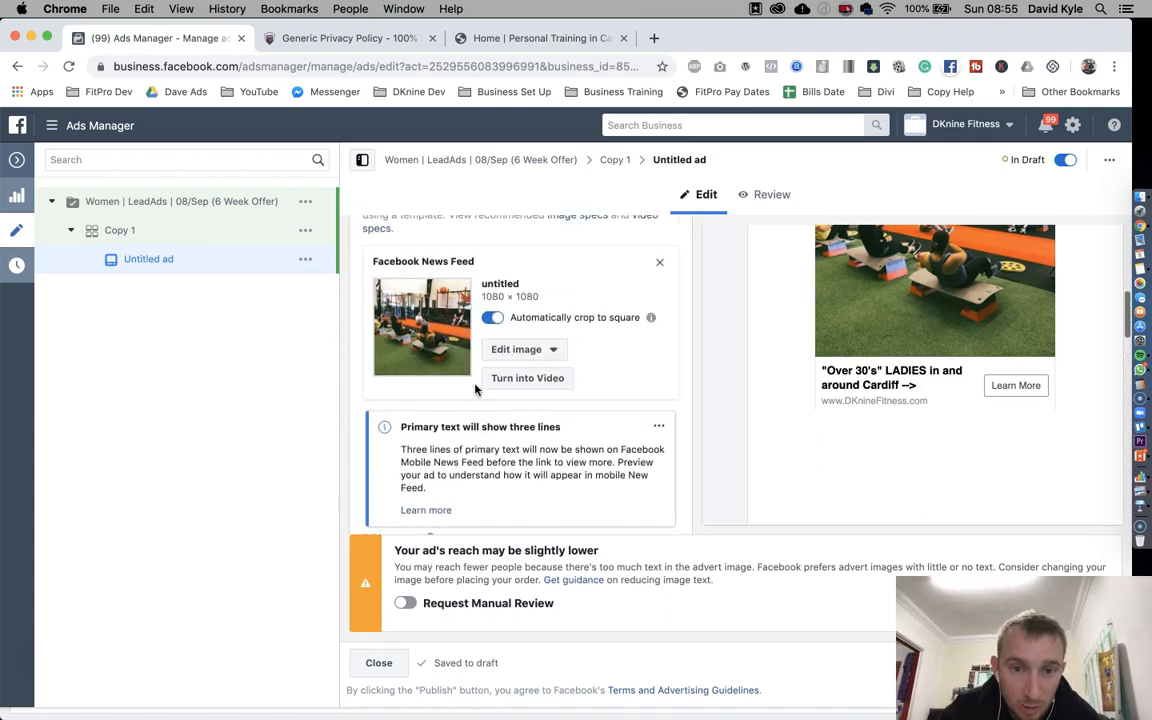
scroll(475, 390, up, 3)
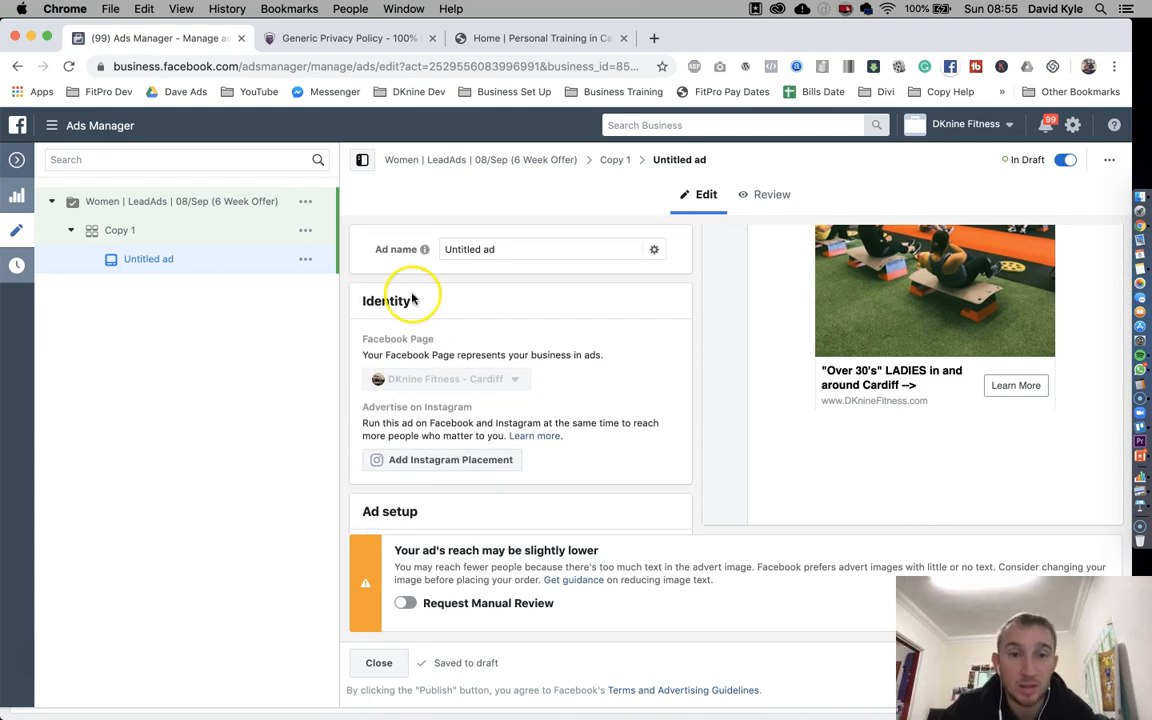
click(470, 249)
key(super+a)
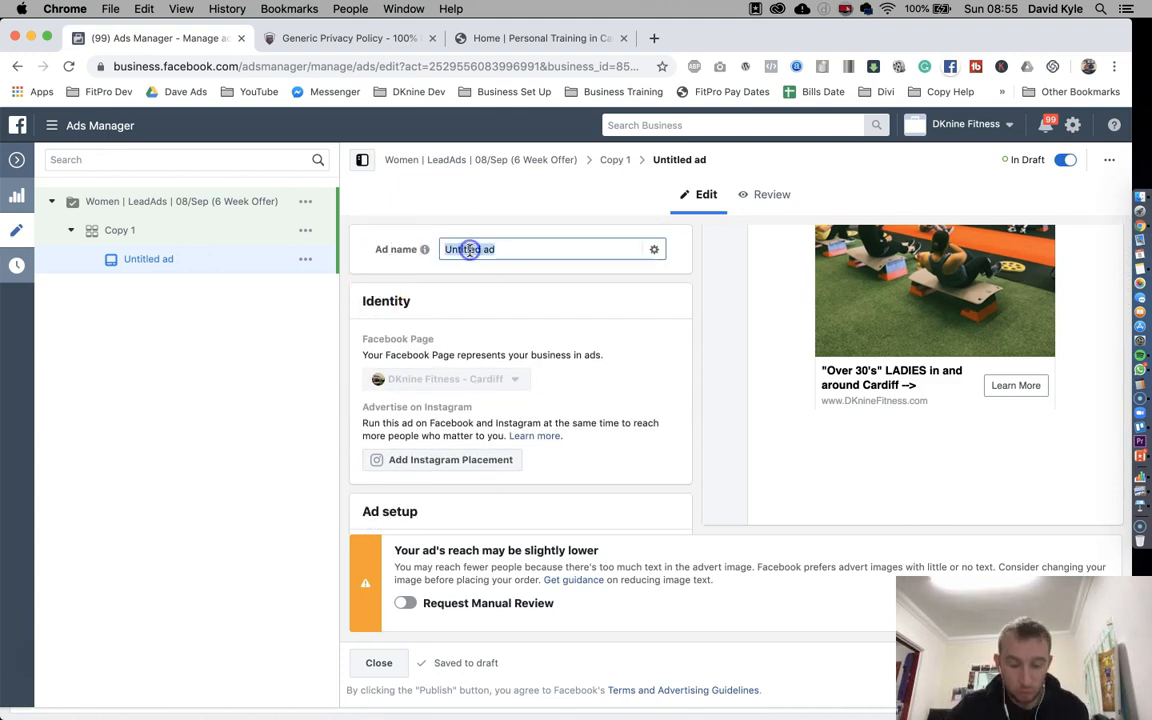
text(C)
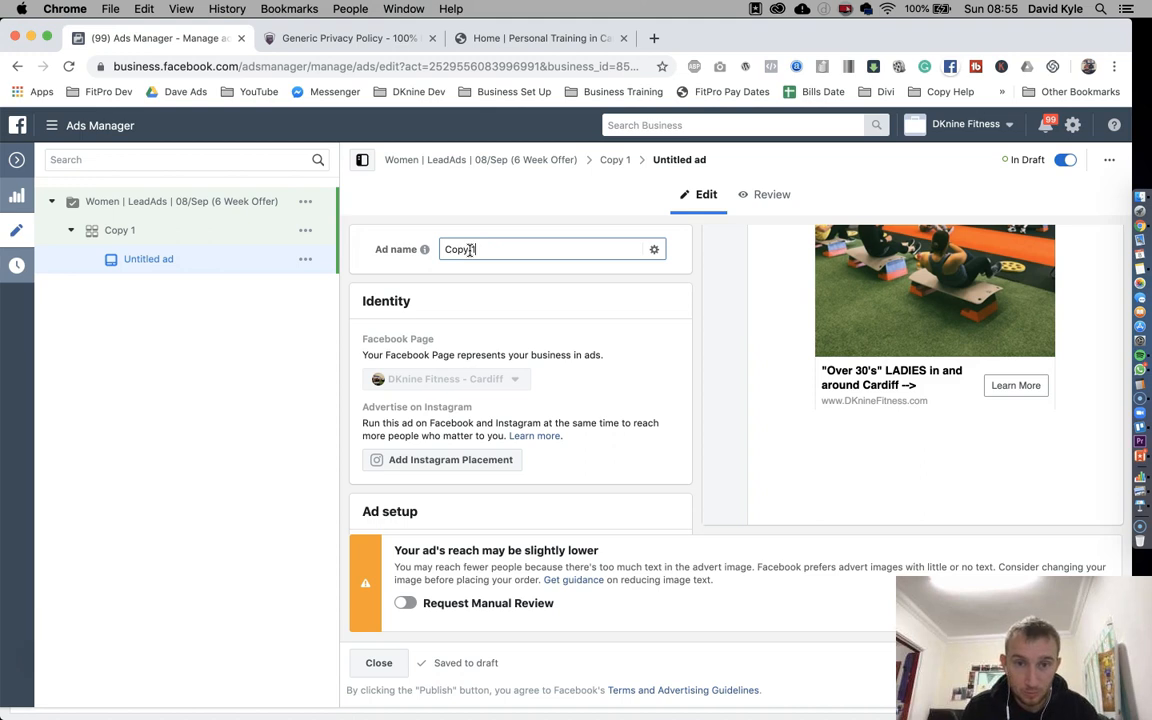
text(opy 1)
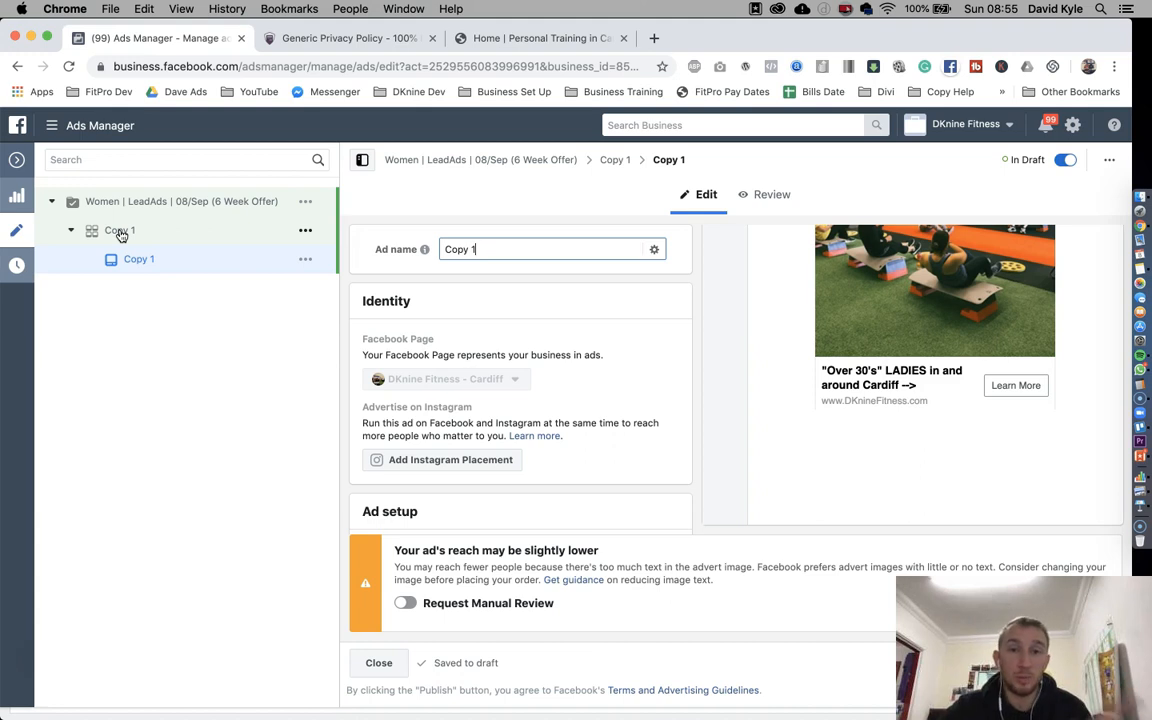
click(146, 259)
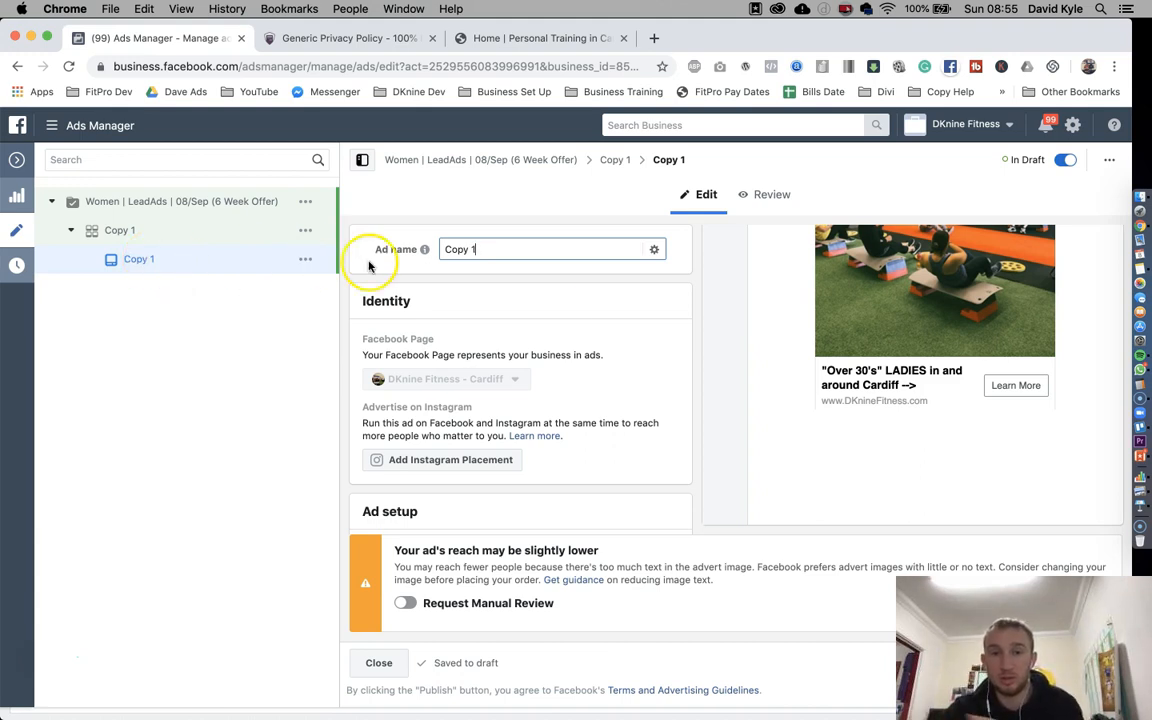
click(676, 314)
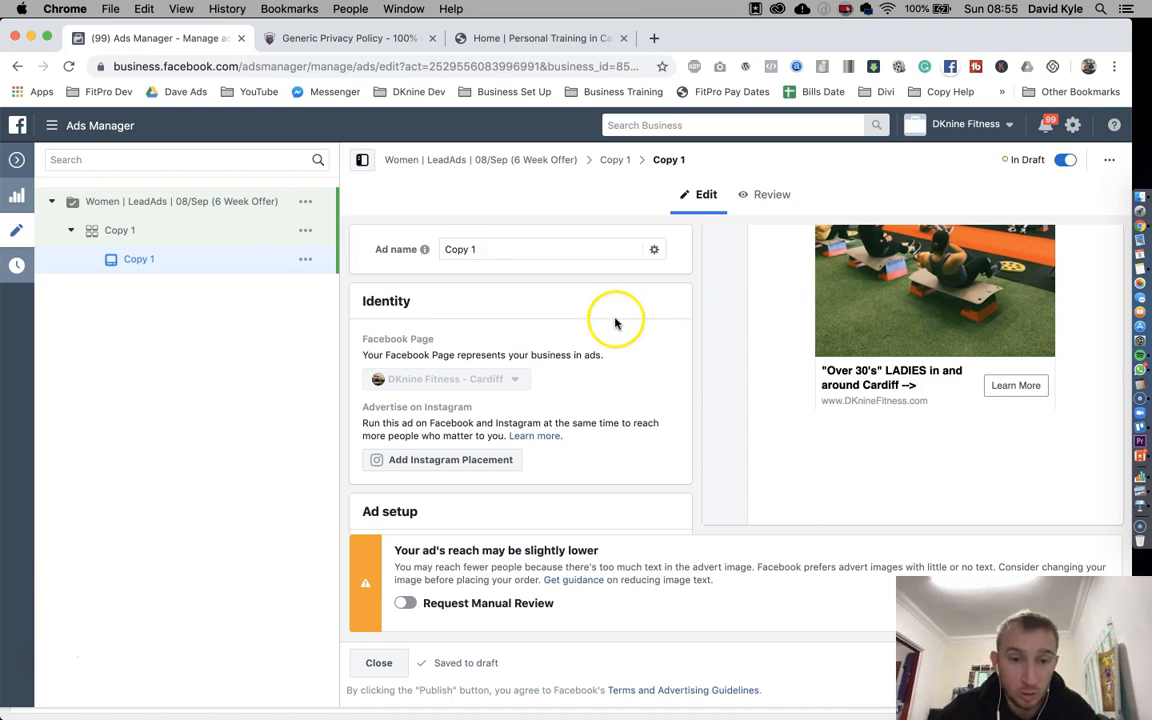
Review the ad's format, media, primary text, headline, display link, call to action and selected instant form against its preview
scroll(612, 319, down, 5)
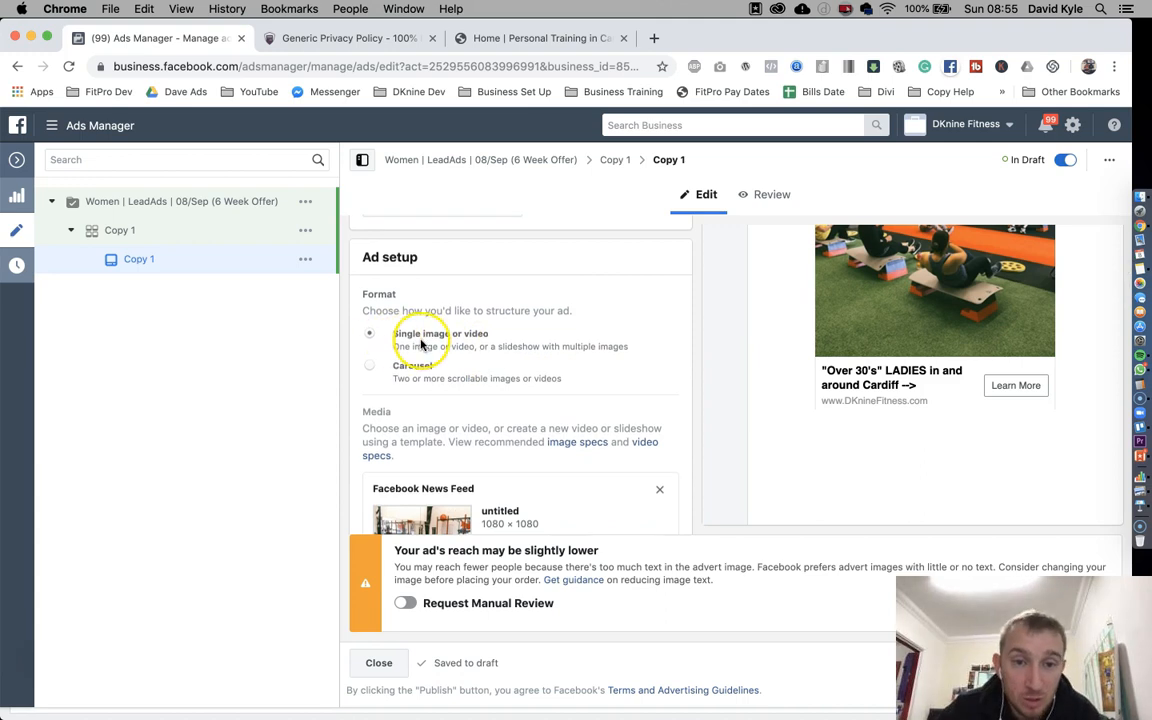
scroll(420, 345, down, 2)
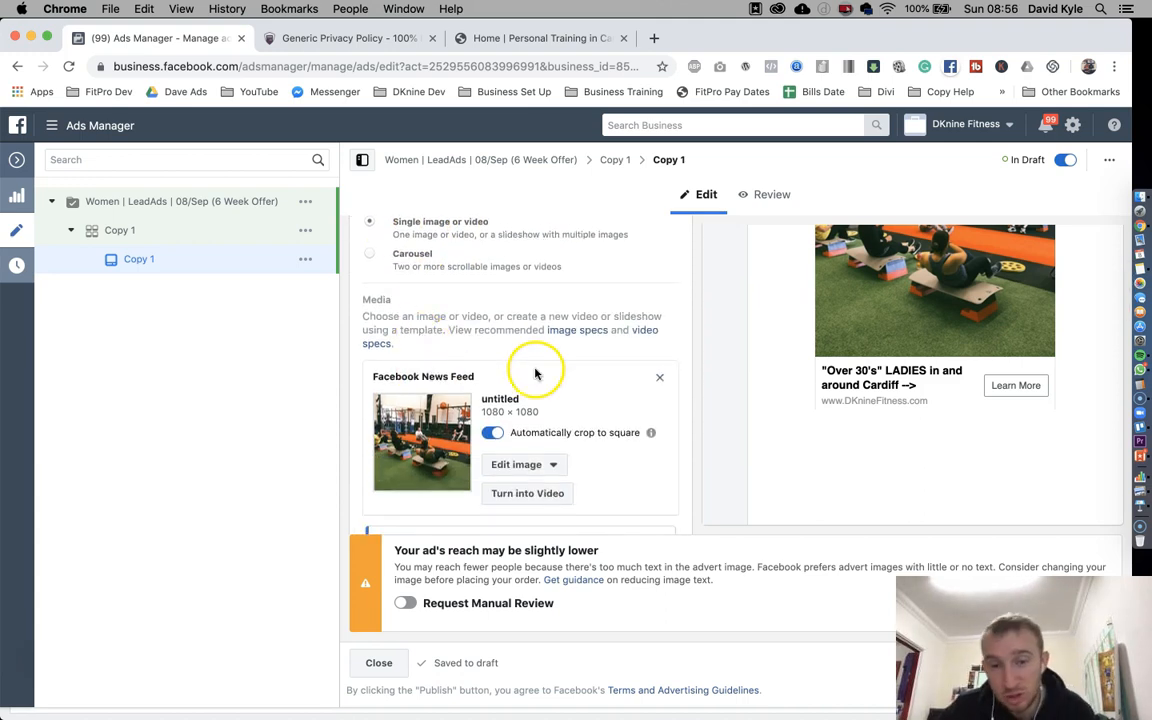
scroll(540, 365, down, 1)
scroll(540, 365, down, 6)
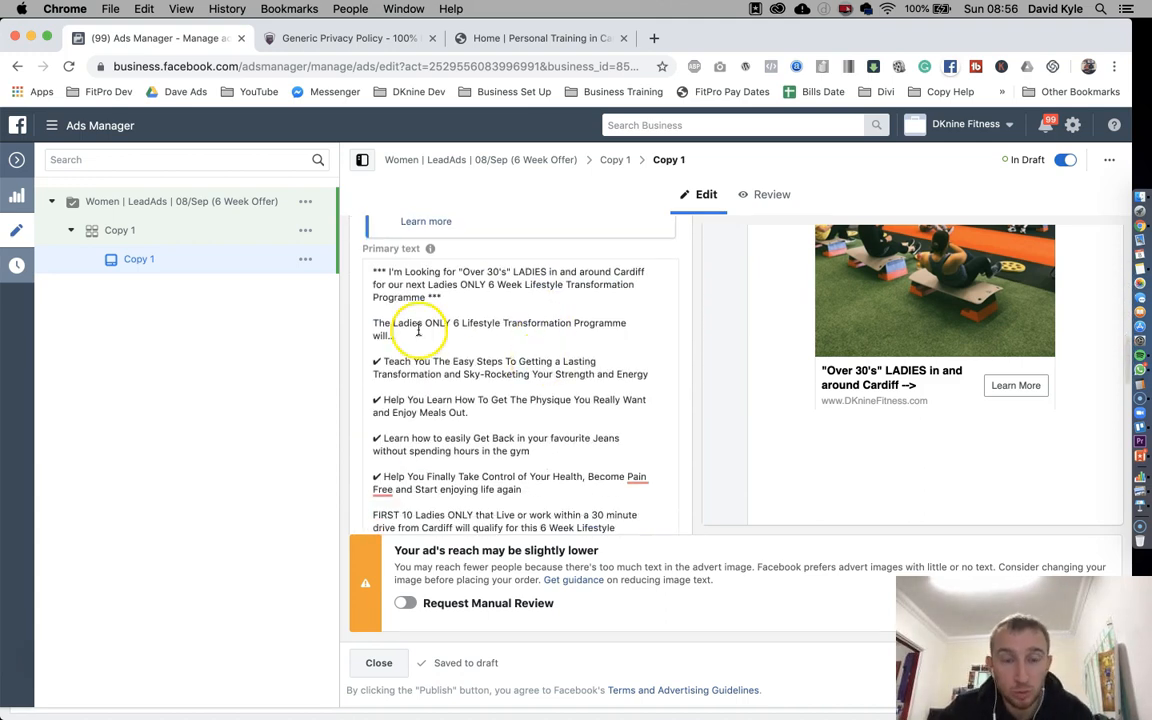
scroll(1010, 420, up, 4)
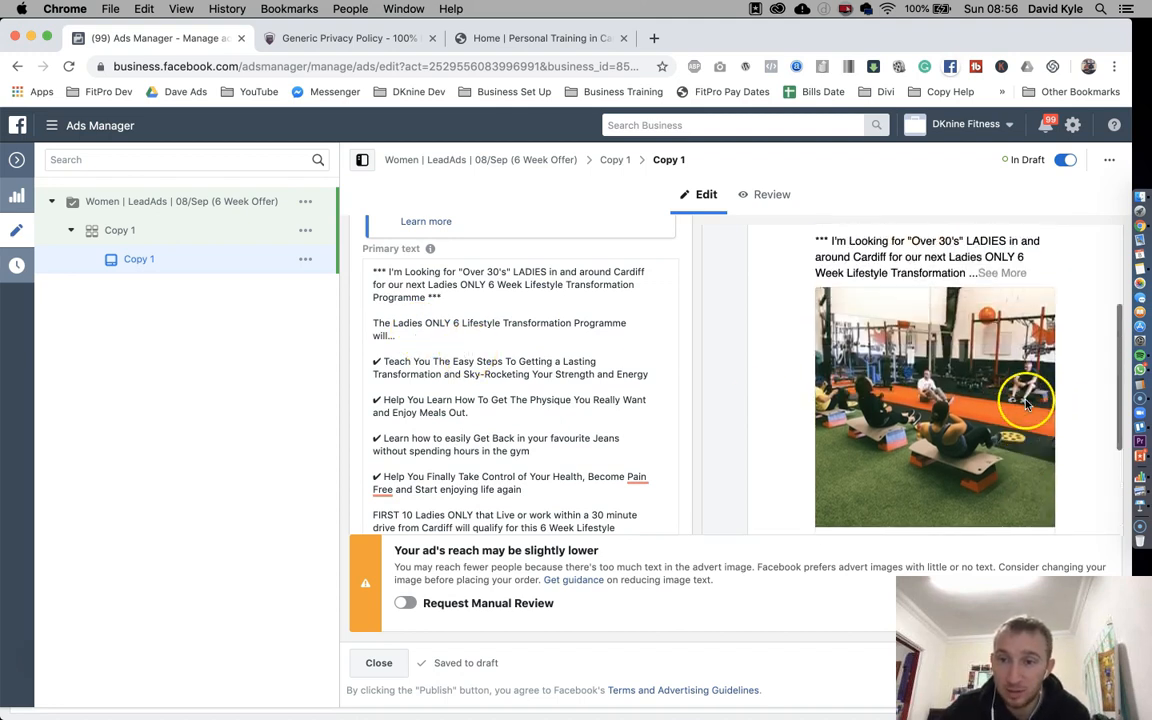
scroll(555, 352, down, 10)
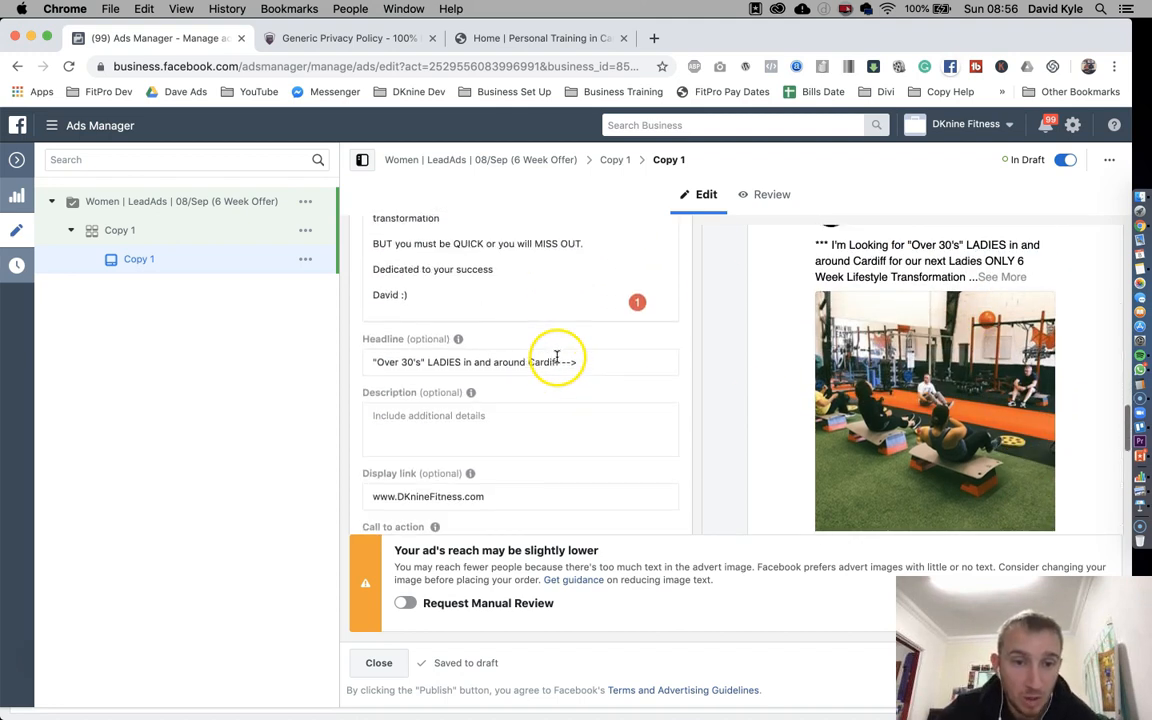
scroll(939, 393, down, 3)
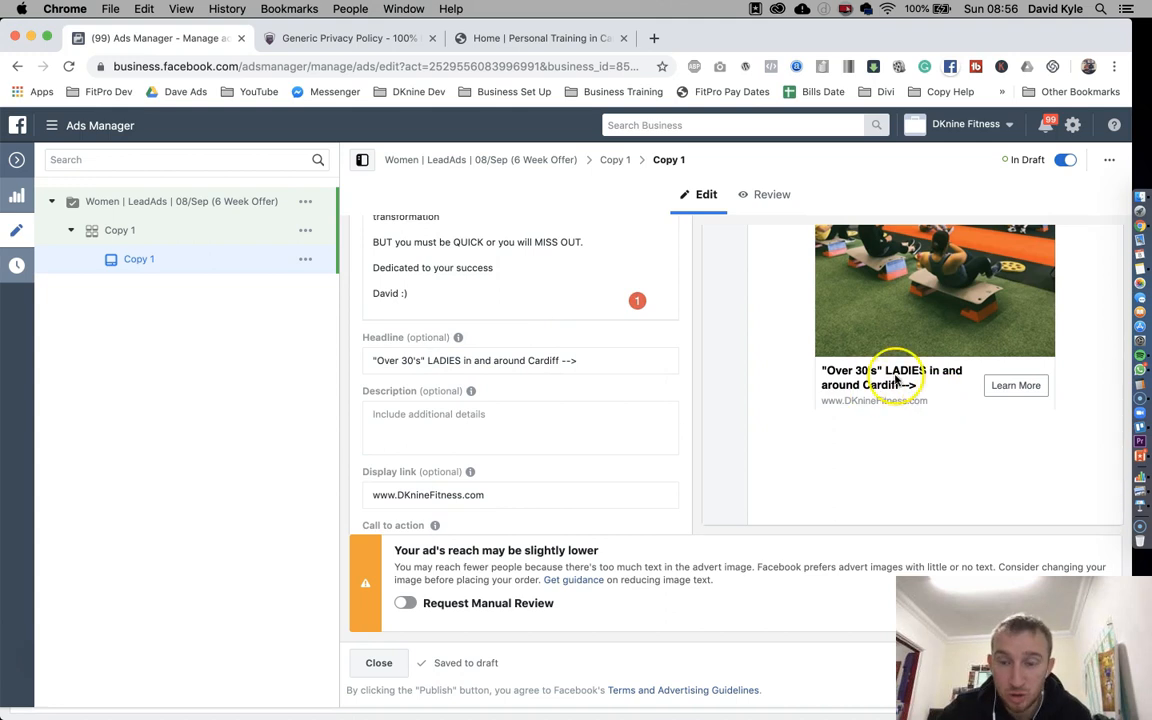
scroll(555, 352, down, 2)
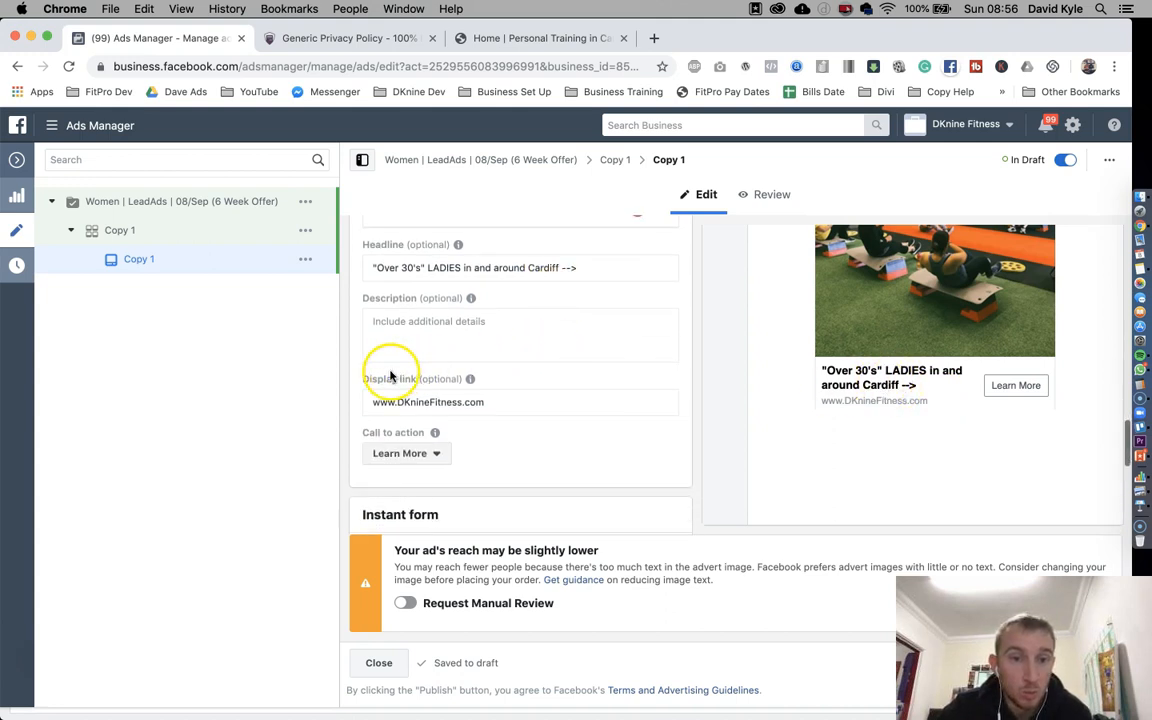
mouse_move(366, 378)
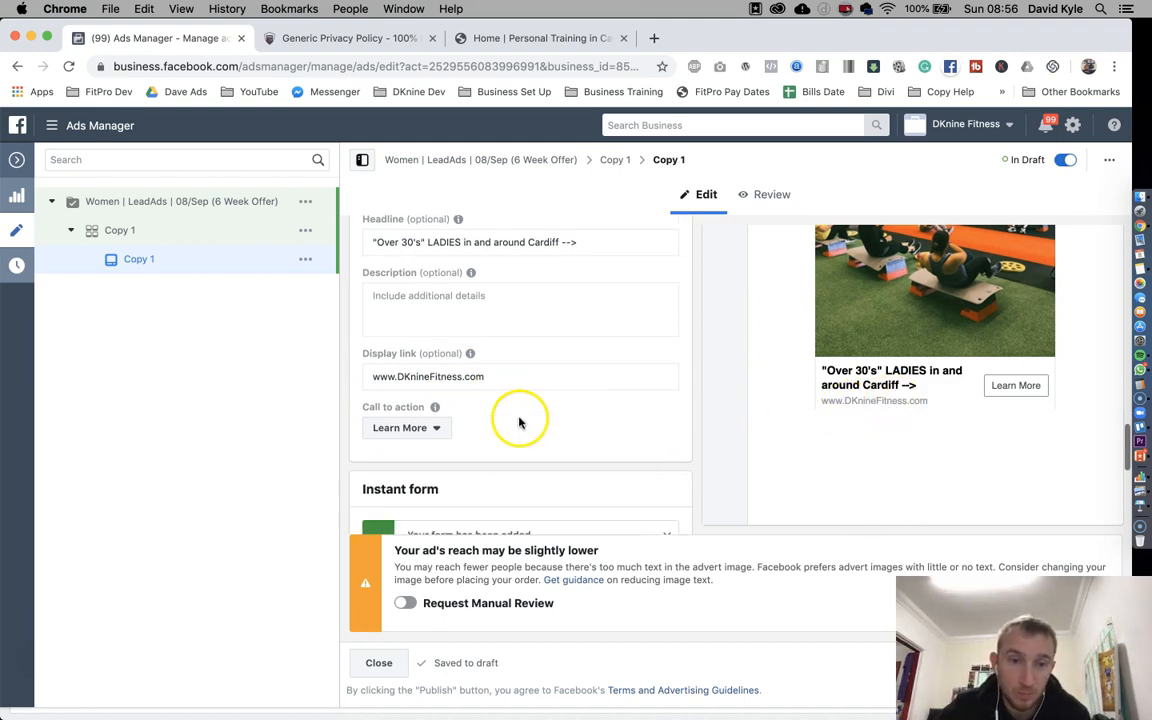
scroll(450, 395, down, 1)
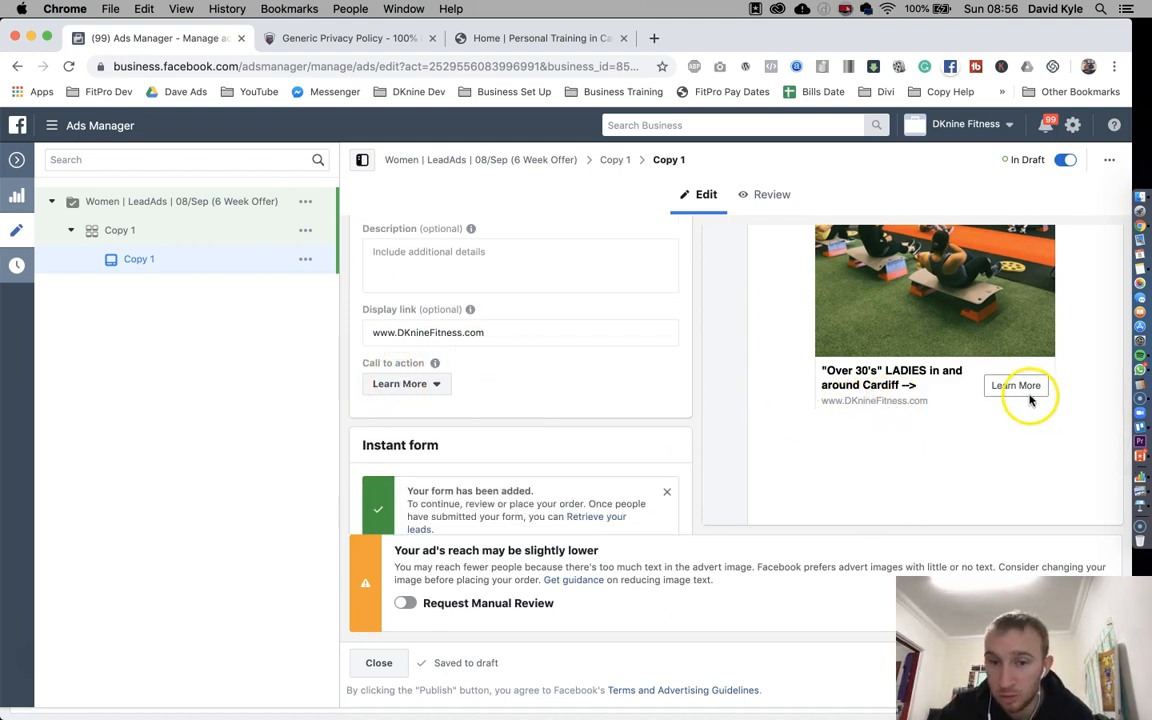
scroll(590, 355, down, 2)
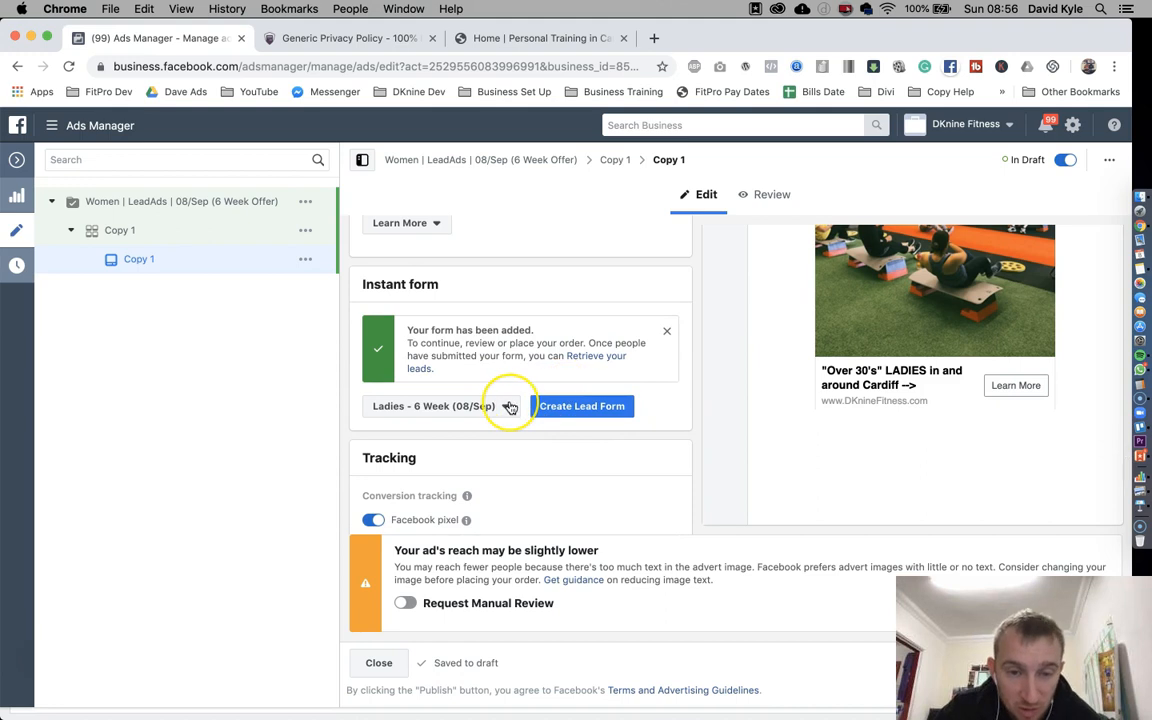
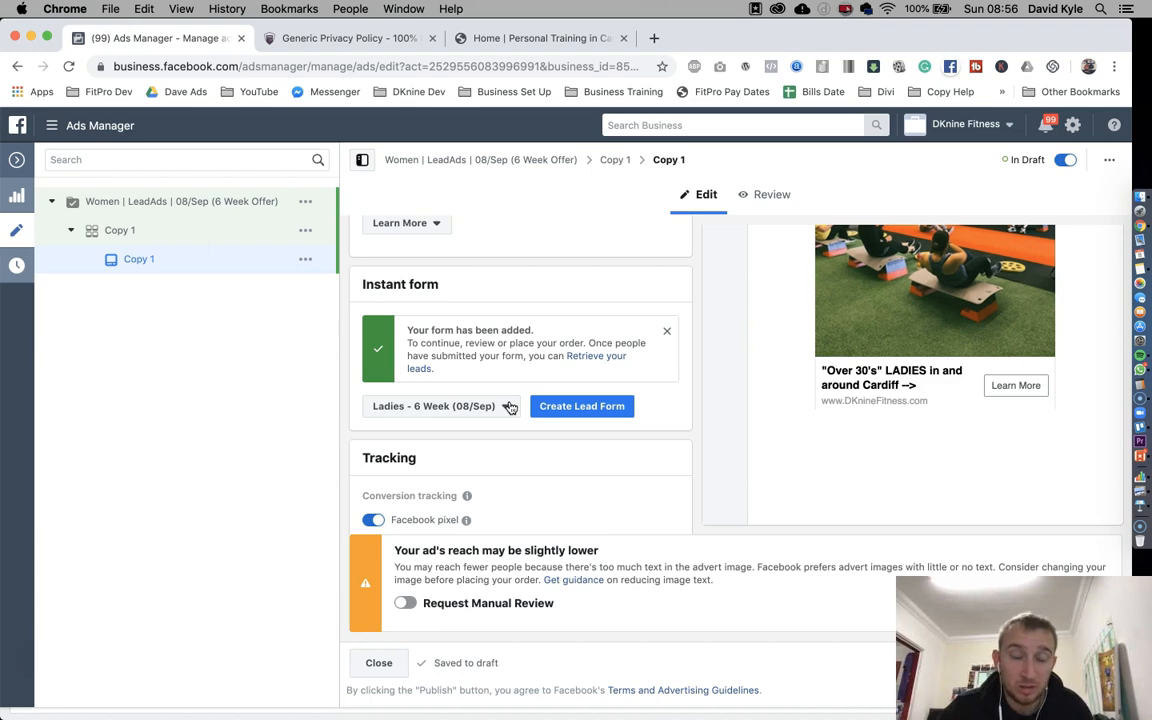
click(523, 406)
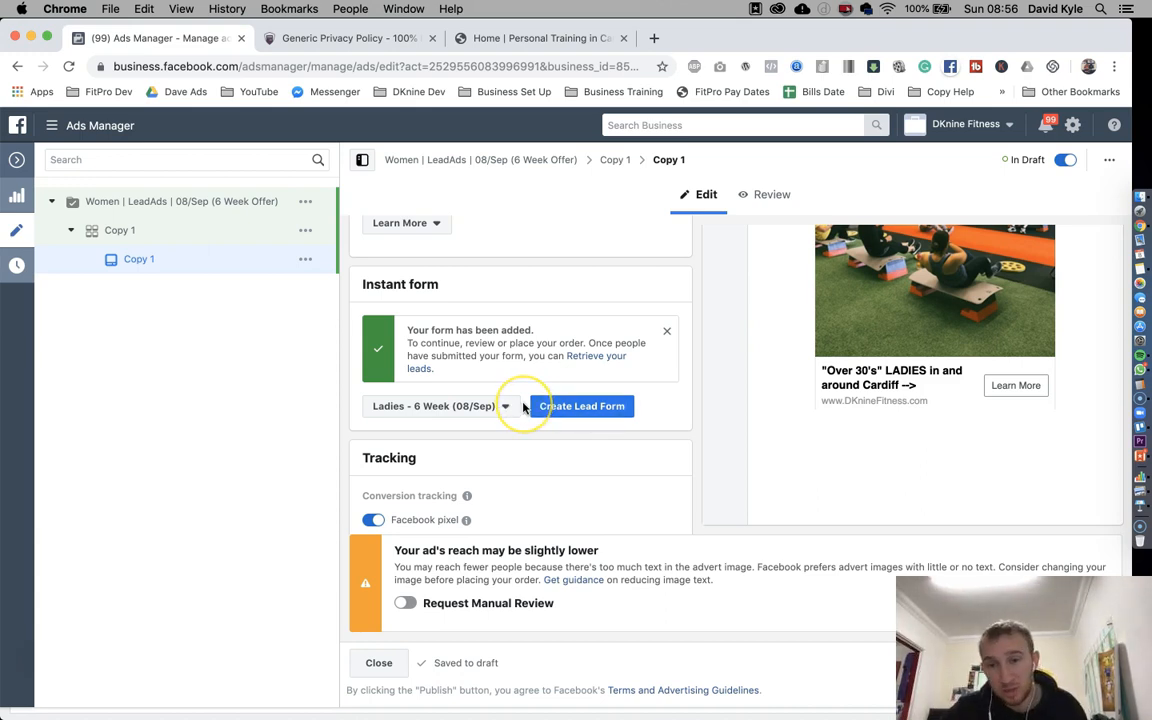
click(516, 410)
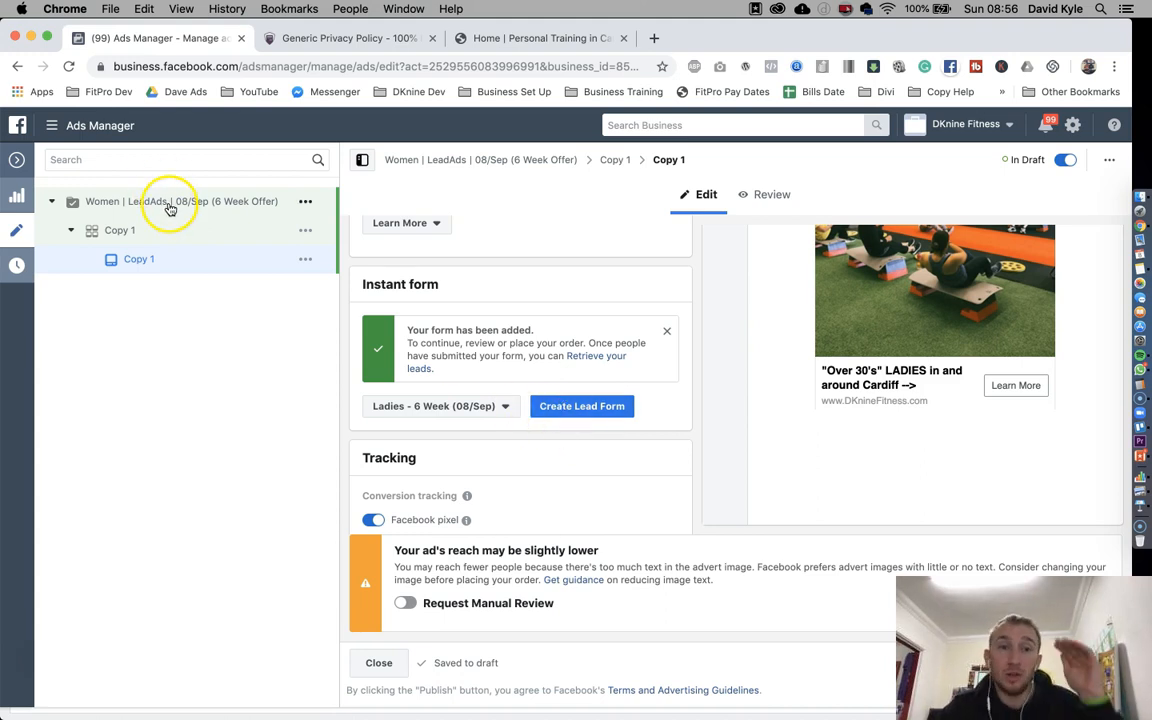
Publish the drafted campaign with its ad set and ad, and close the ad editor
drag(1024, 648, 234, 444)
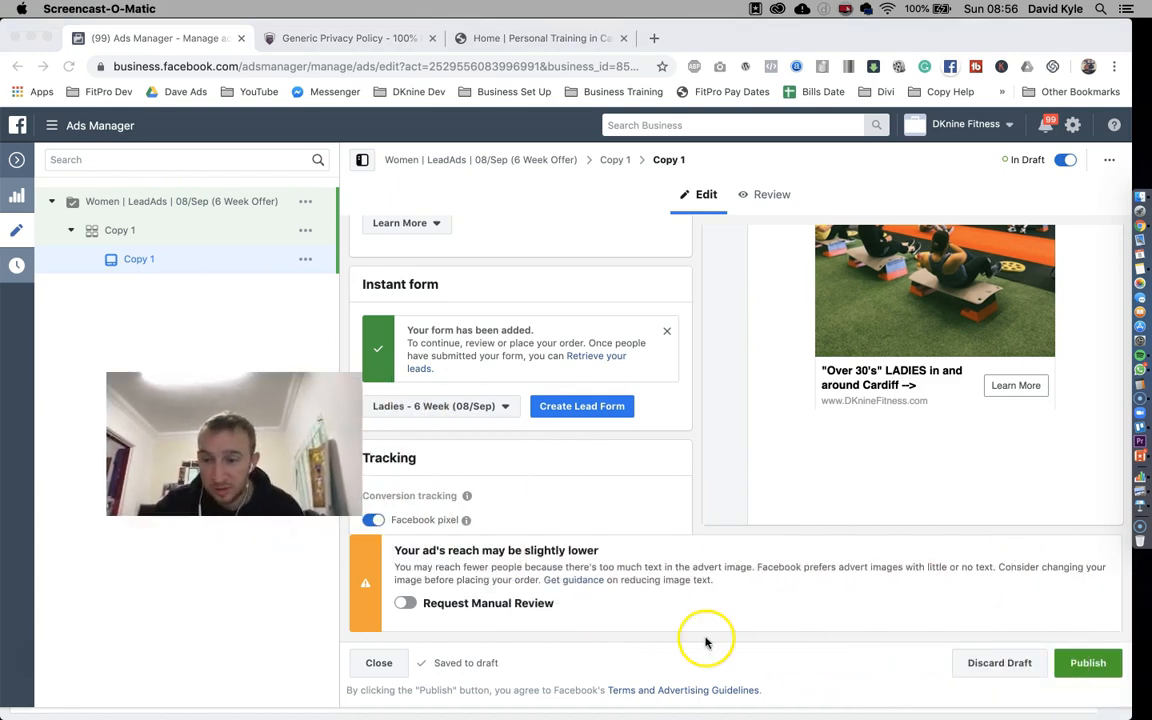
click(1091, 663)
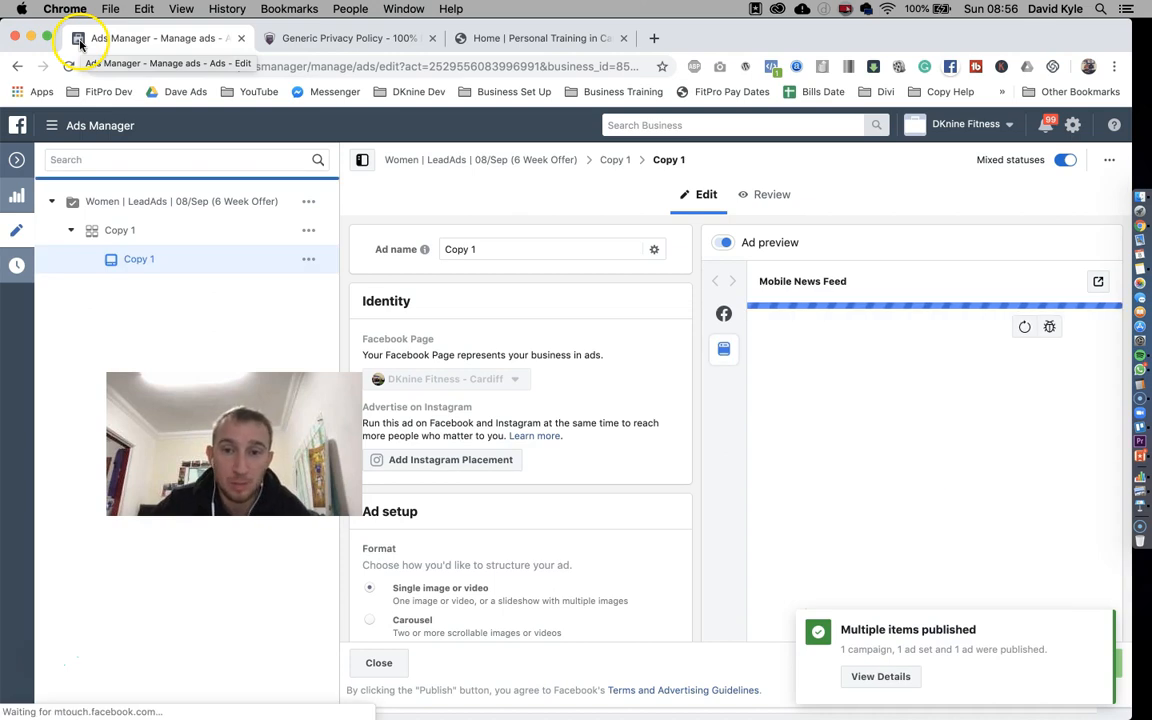
click(17, 163)
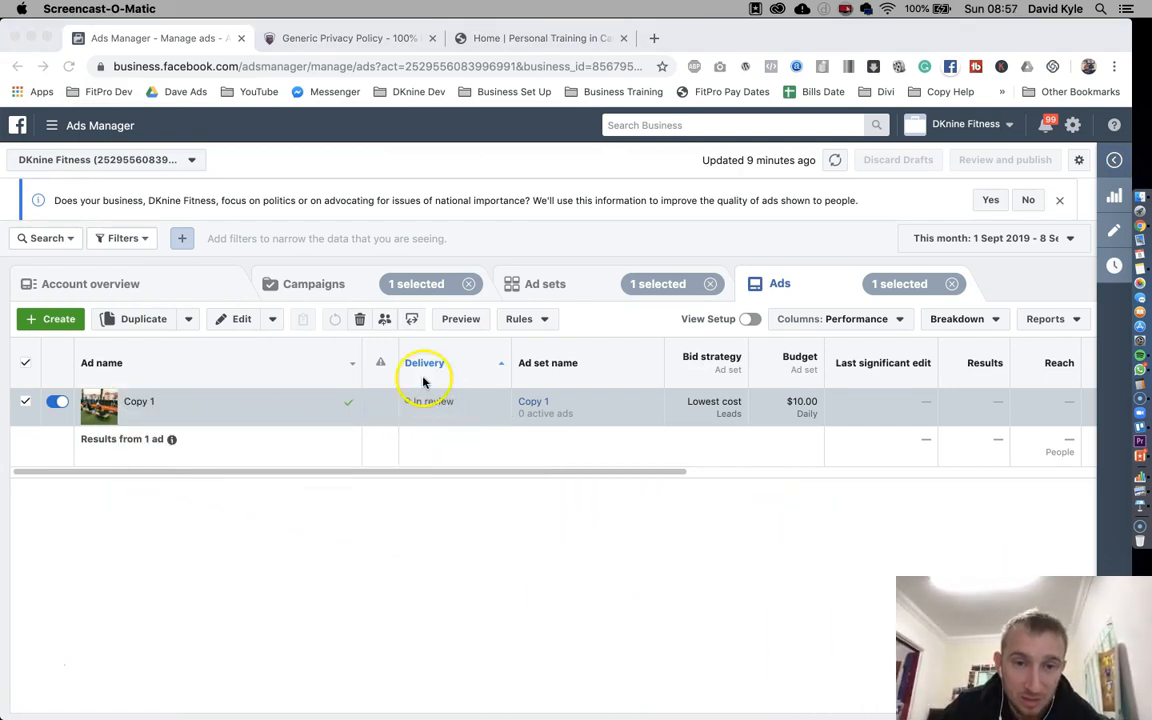
Show the campaigns list and clear the campaign, ad set and ad selections
click(313, 284)
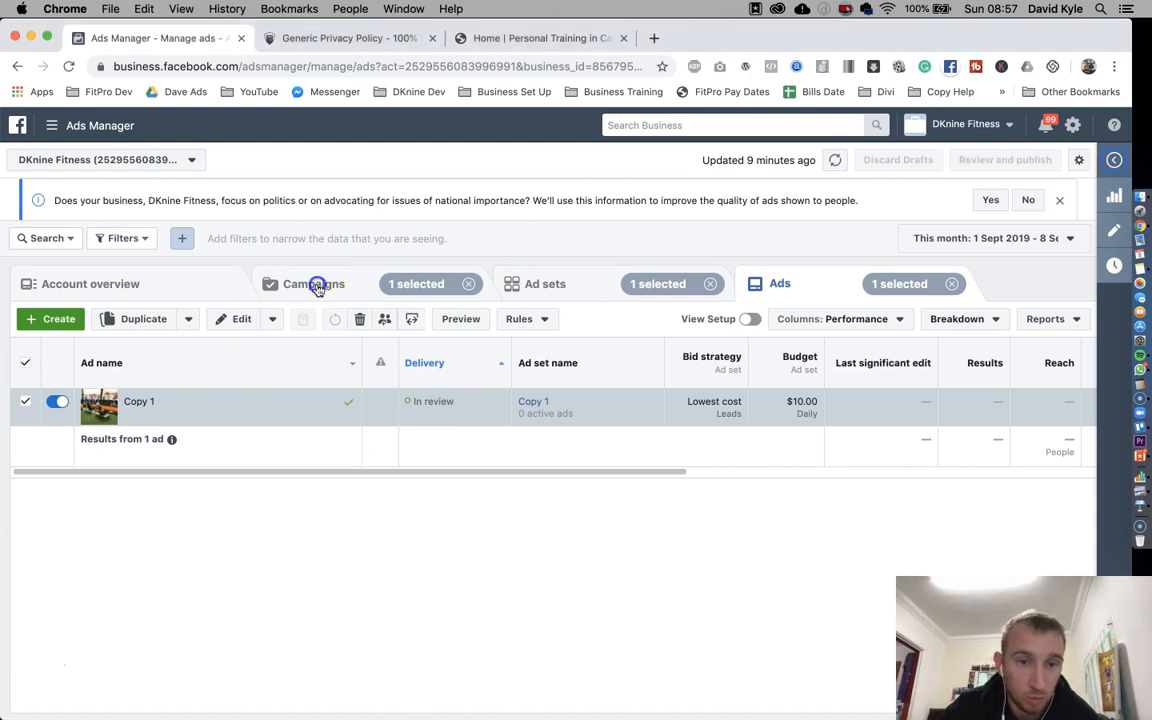
click(468, 284)
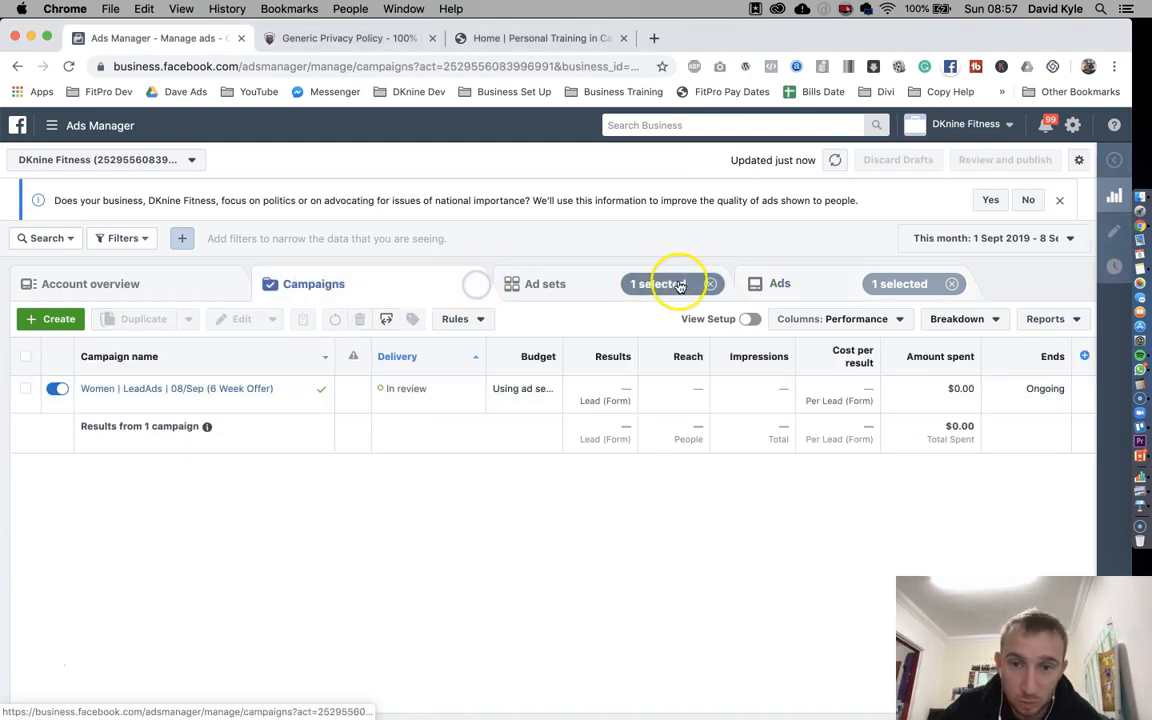
click(710, 284)
click(949, 284)
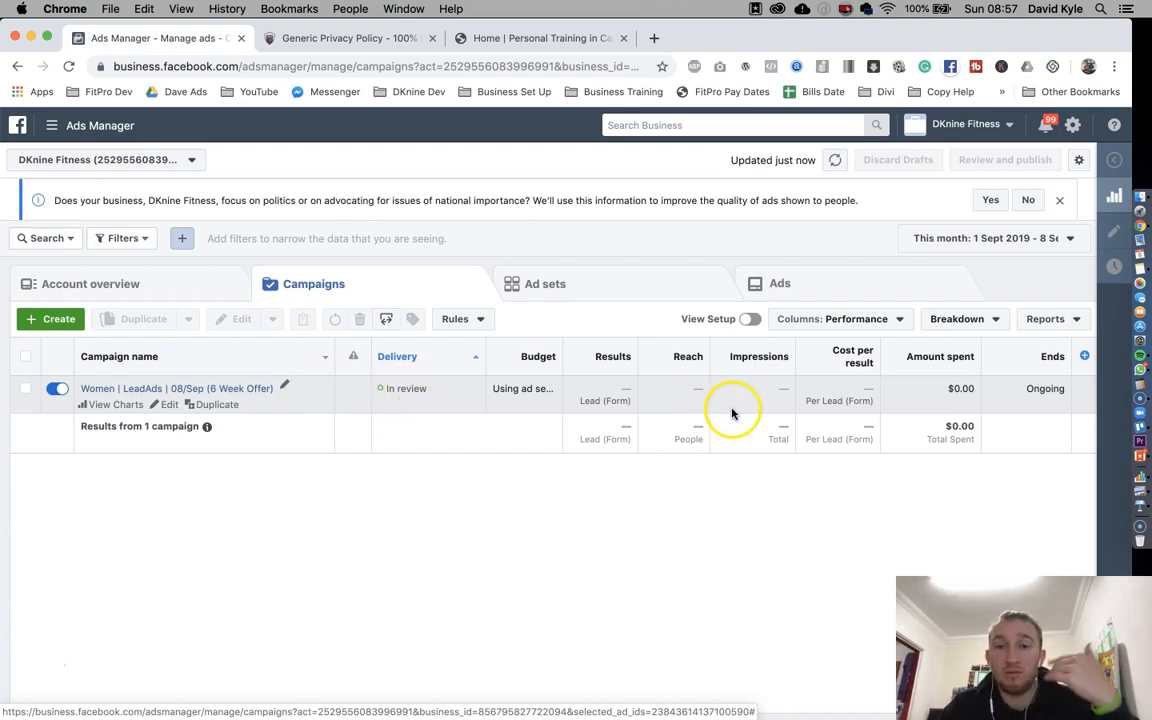
Examine the women's six-week offer campaign's lead results and cost per lead in the campaigns list
double_click(606, 401)
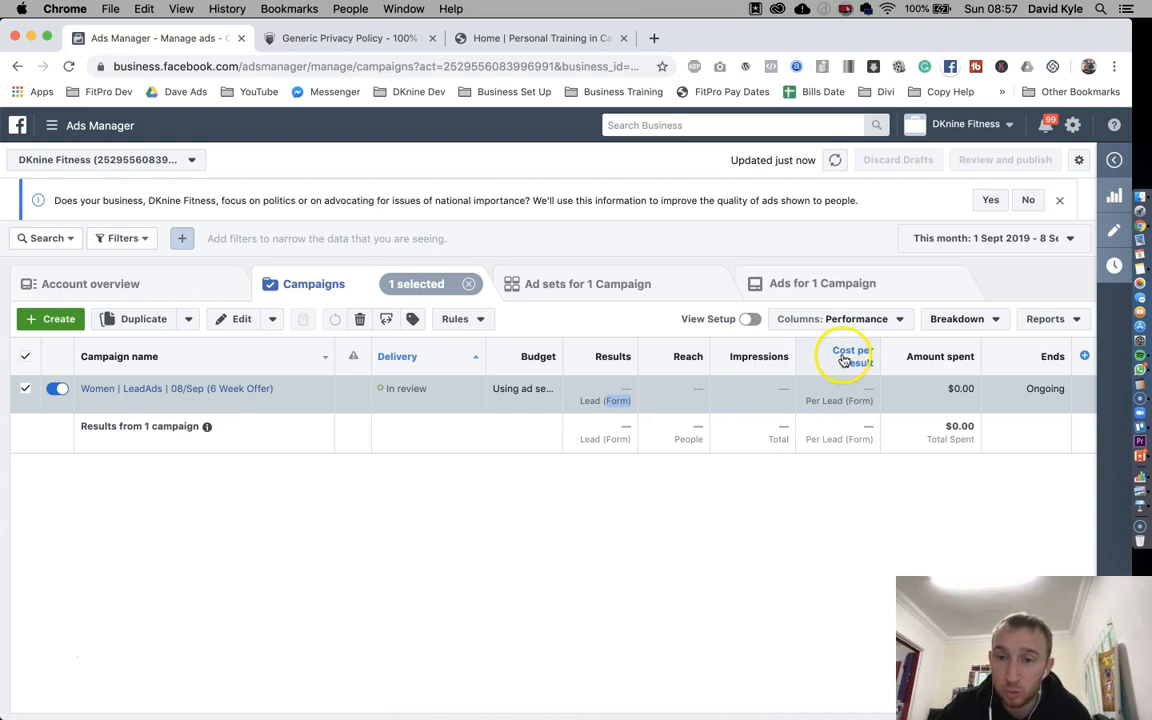
drag(808, 400, 856, 400)
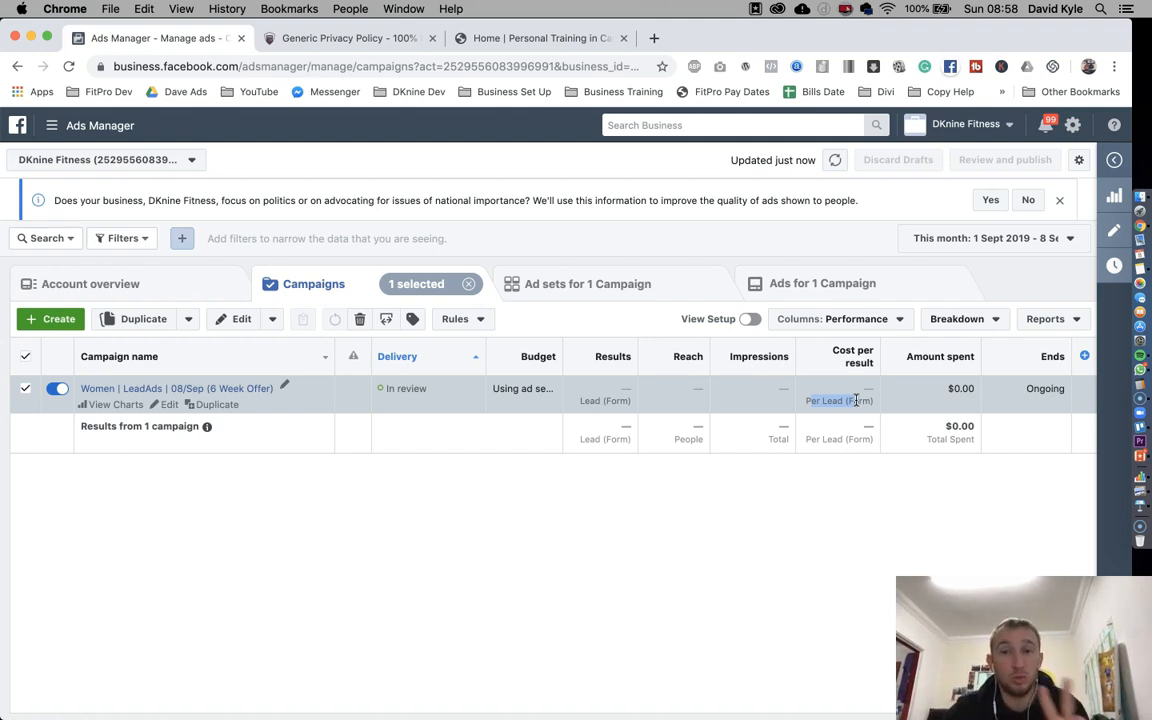
Go to the Facebook home page, search for "dknine fitness - cardiff" and open the DKnine Fitness - Cardiff page
click(856, 400)
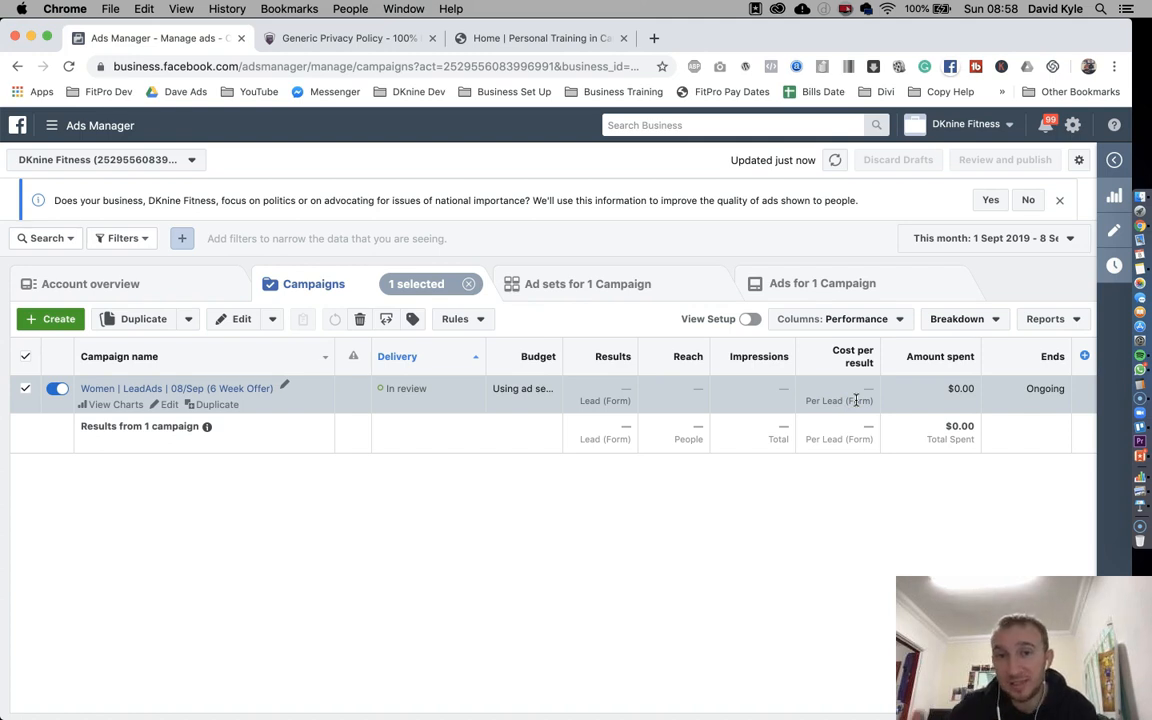
click(444, 64)
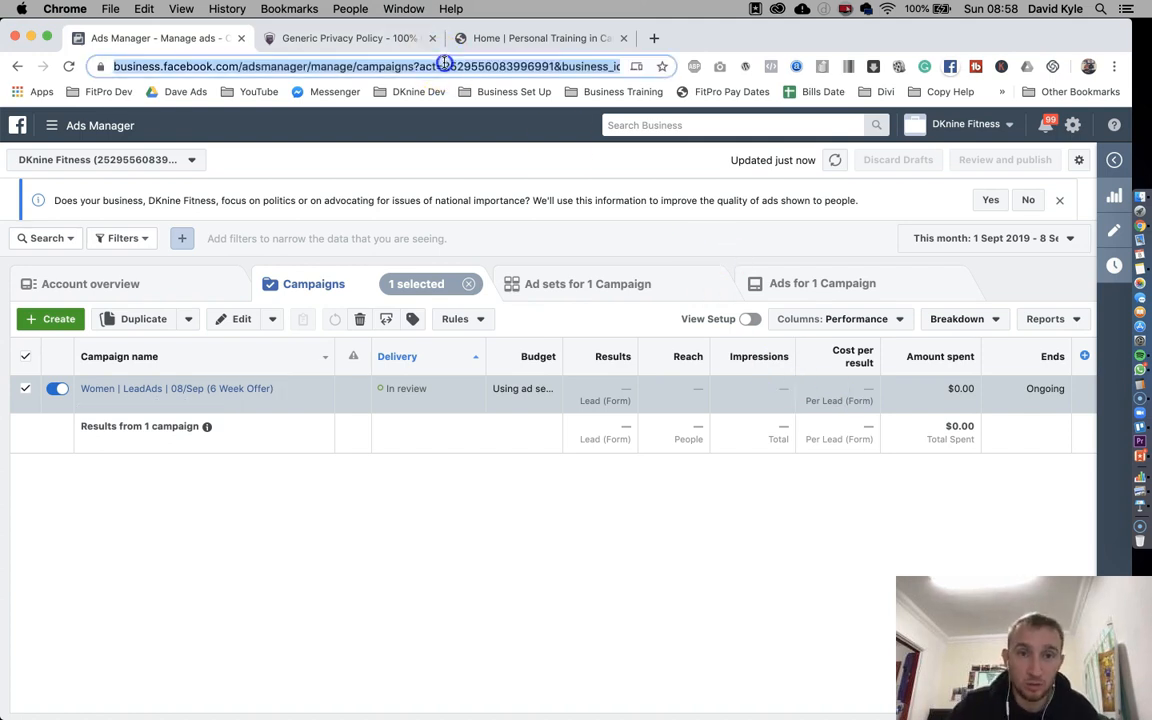
text(facebook)
key(Return)
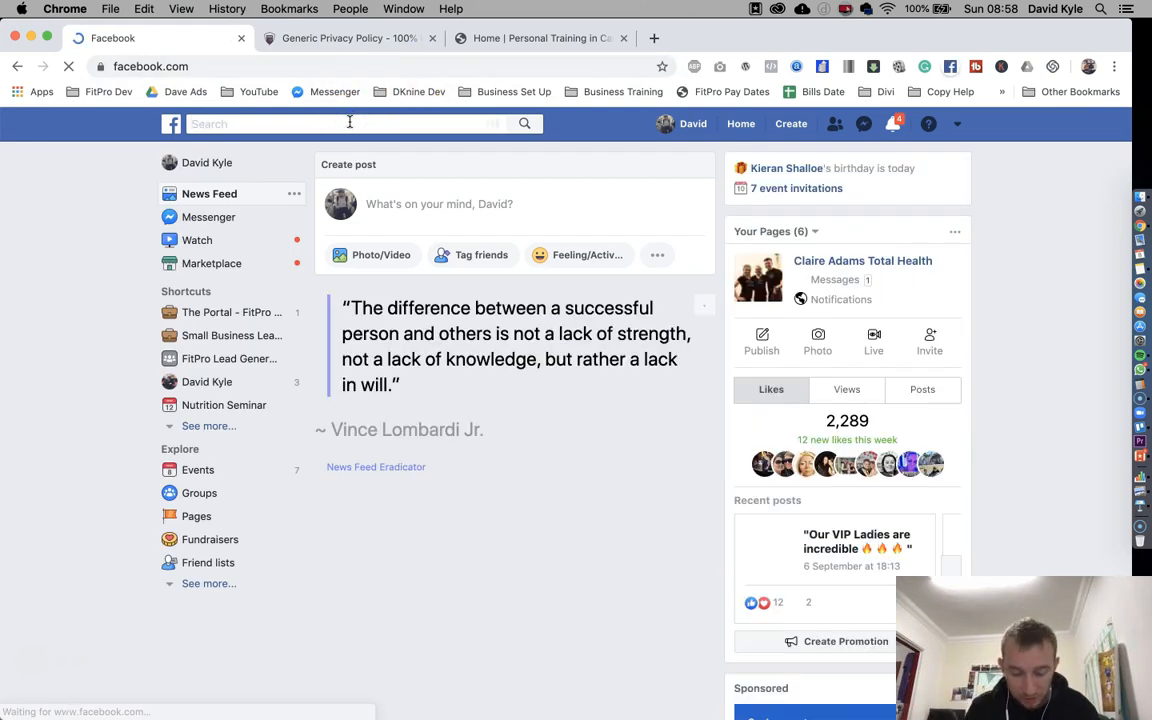
click(349, 122)
text(dknine fitnes)
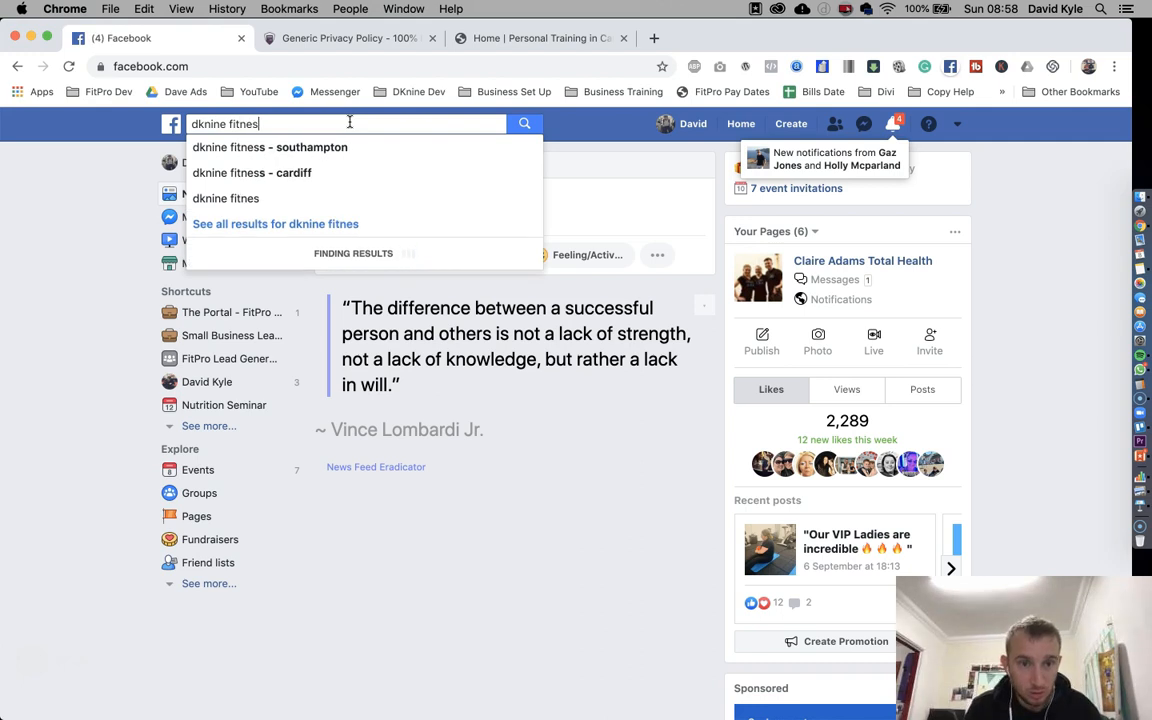
text(s)
click(292, 172)
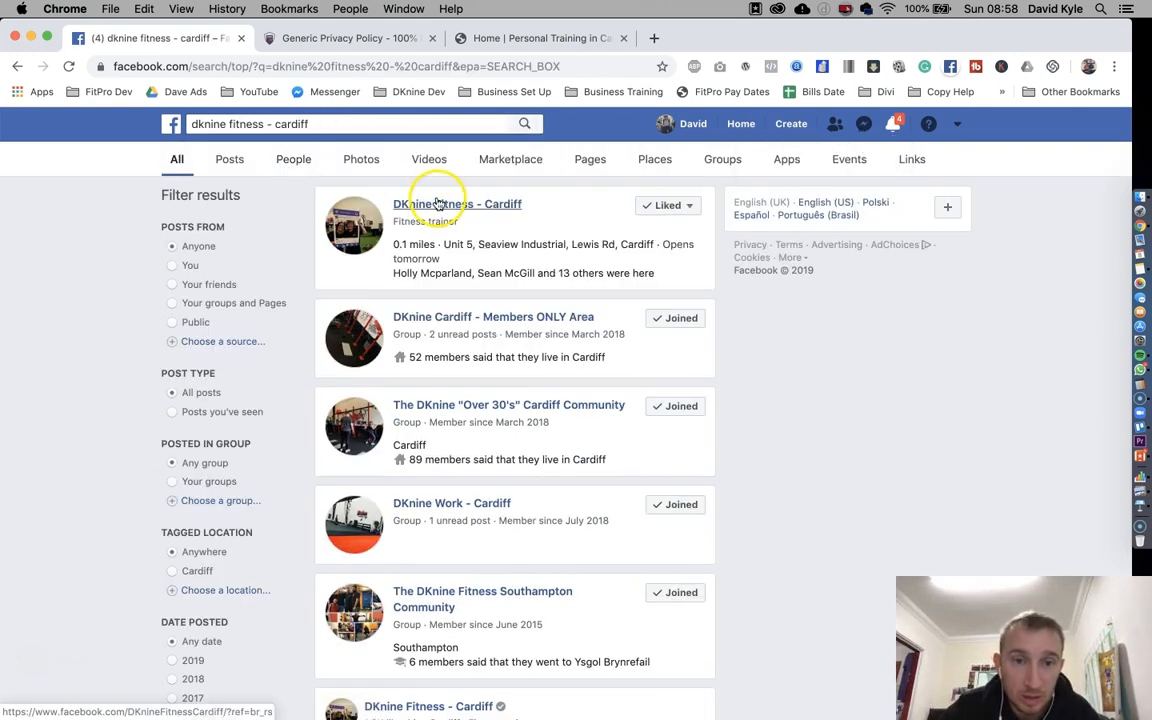
click(439, 204)
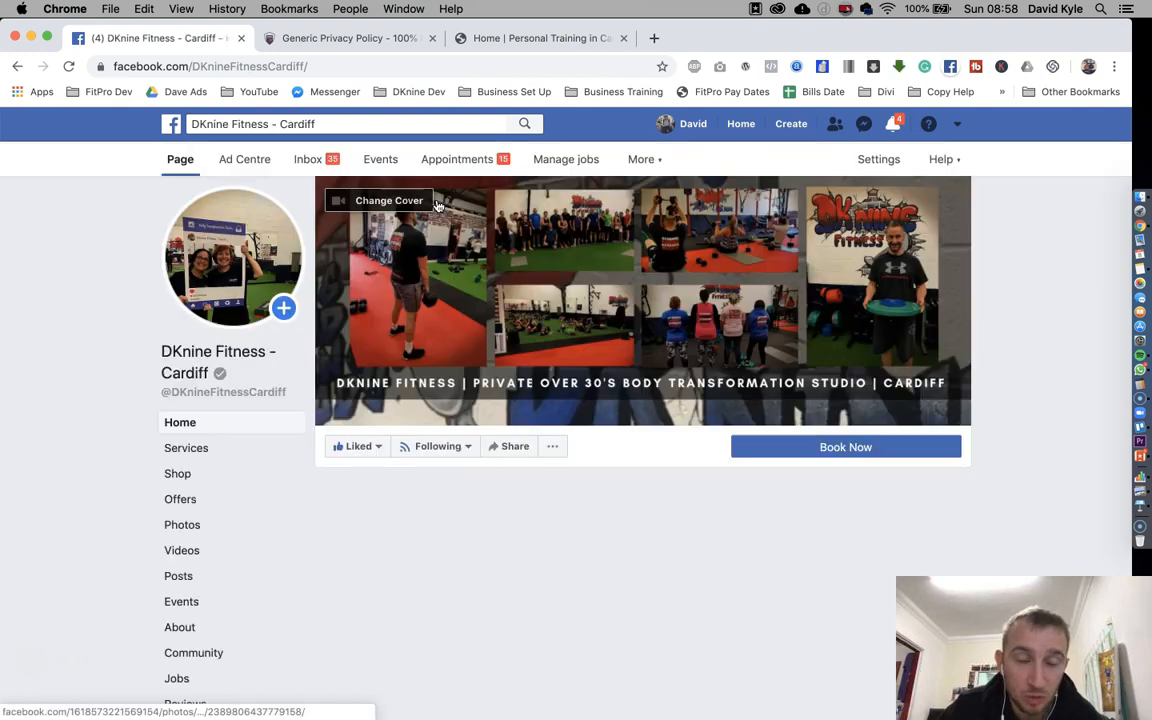
Open the Lead Ads Forms Library in the page's Publishing Tools
click(645, 159)
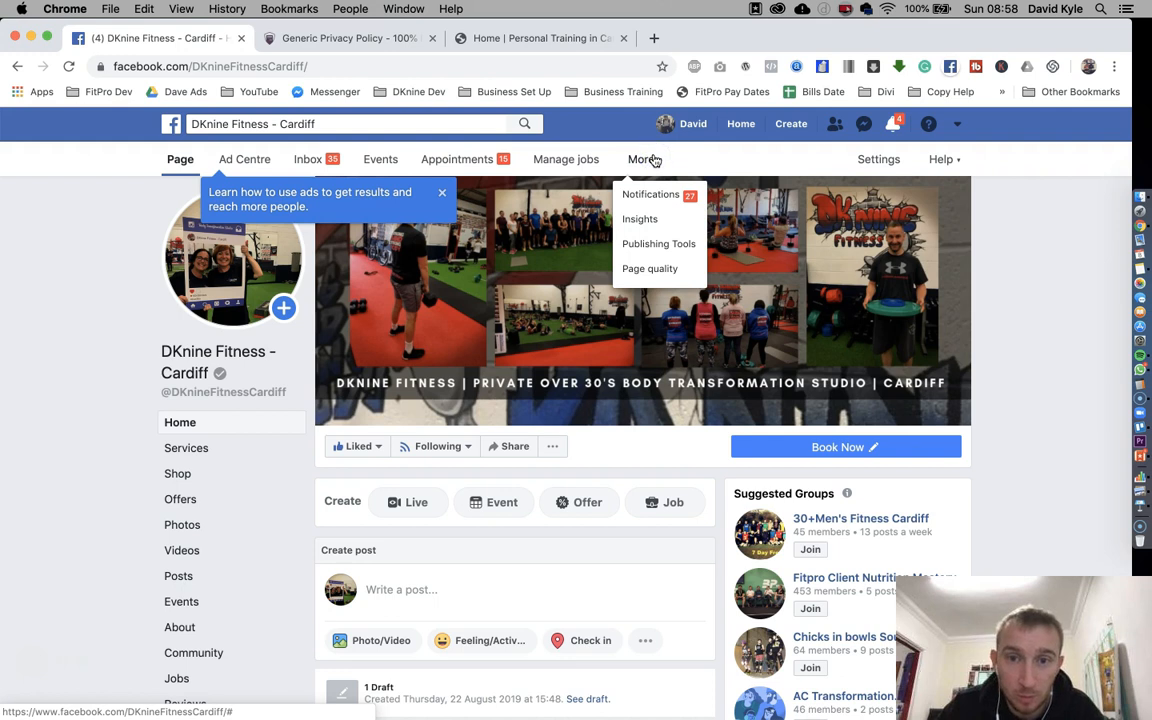
click(660, 252)
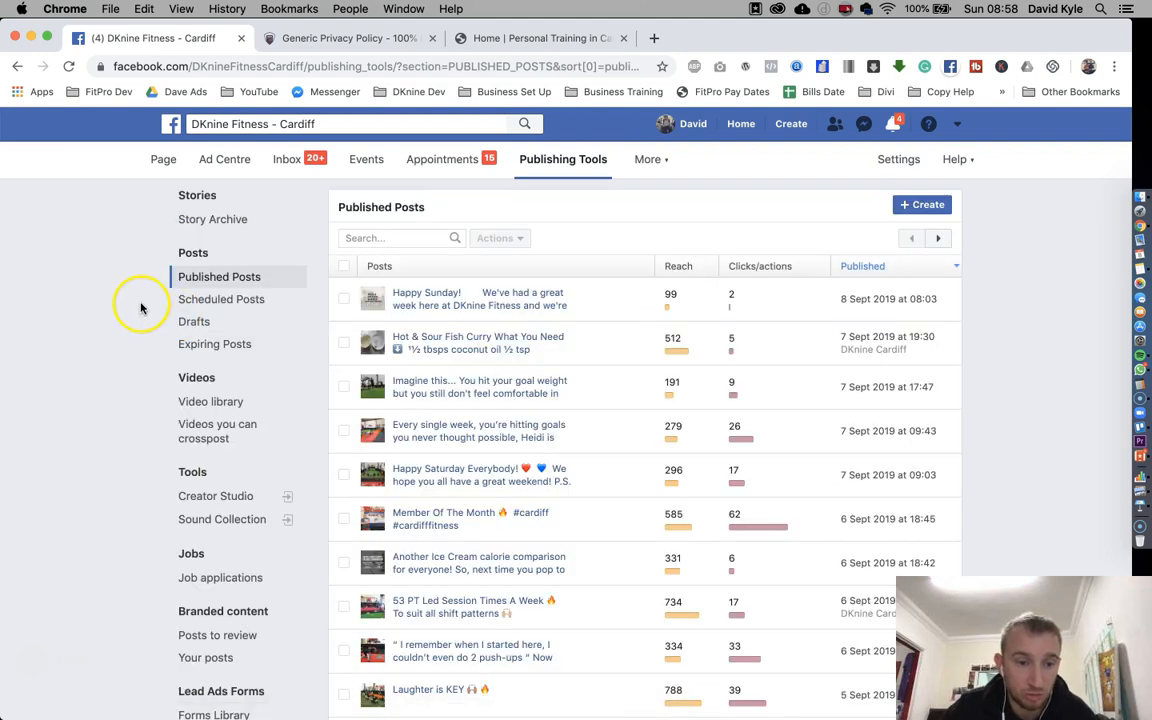
scroll(141, 308, down, 5)
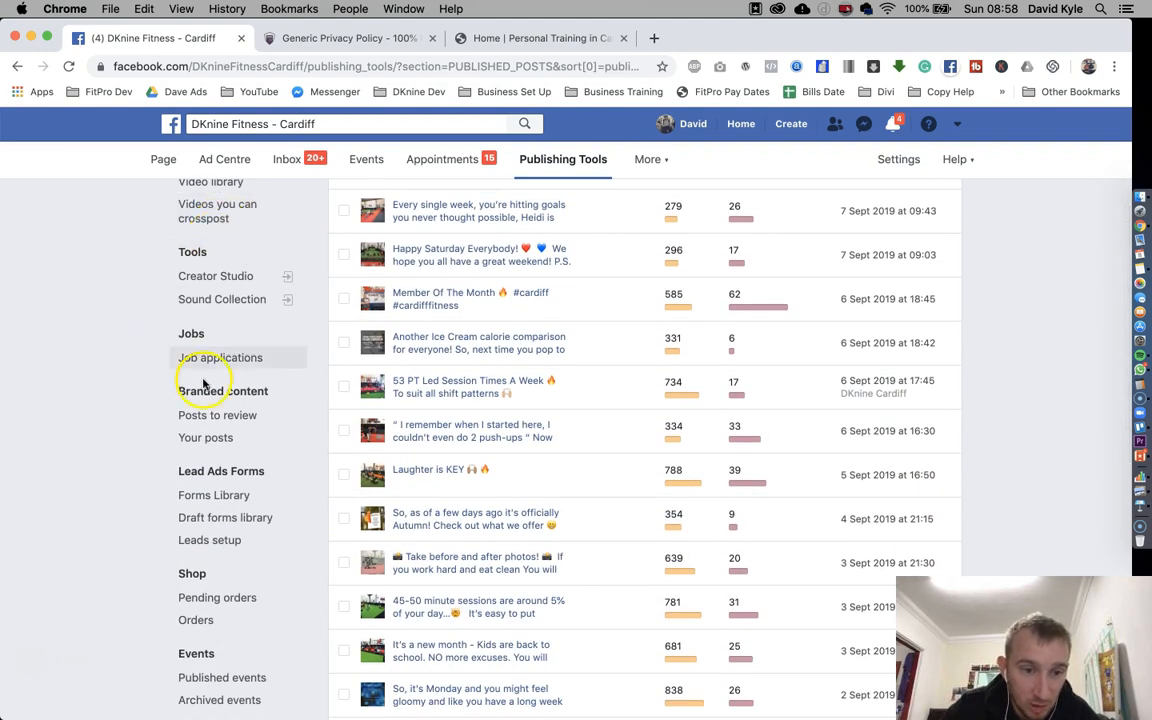
click(215, 500)
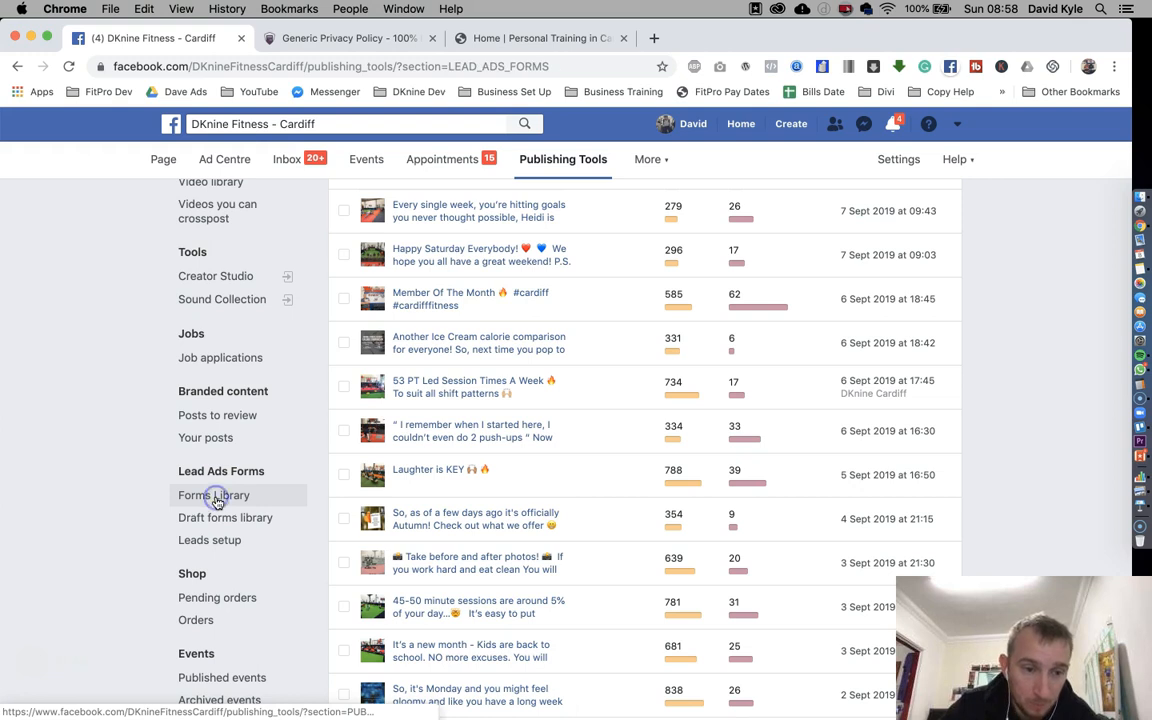
scroll(496, 378, up, 4)
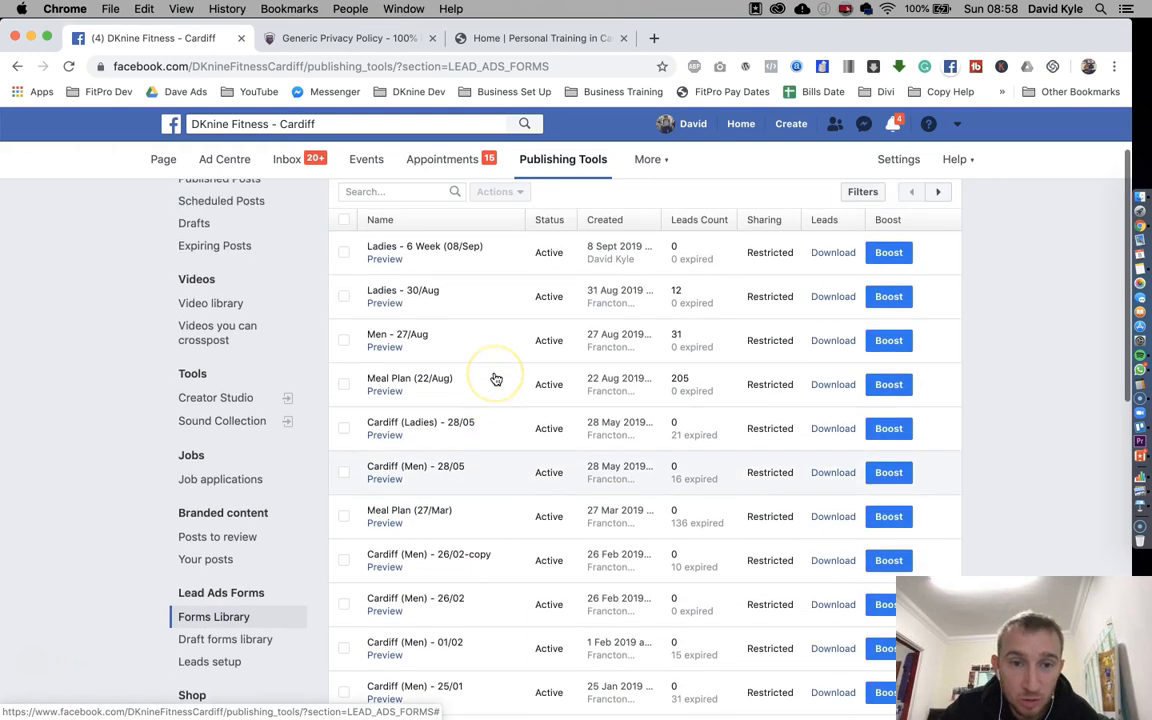
Download the new leads of the "Ladies - 30/Aug" form as a CSV file and save it to the Desktop
mouse_move(411, 289)
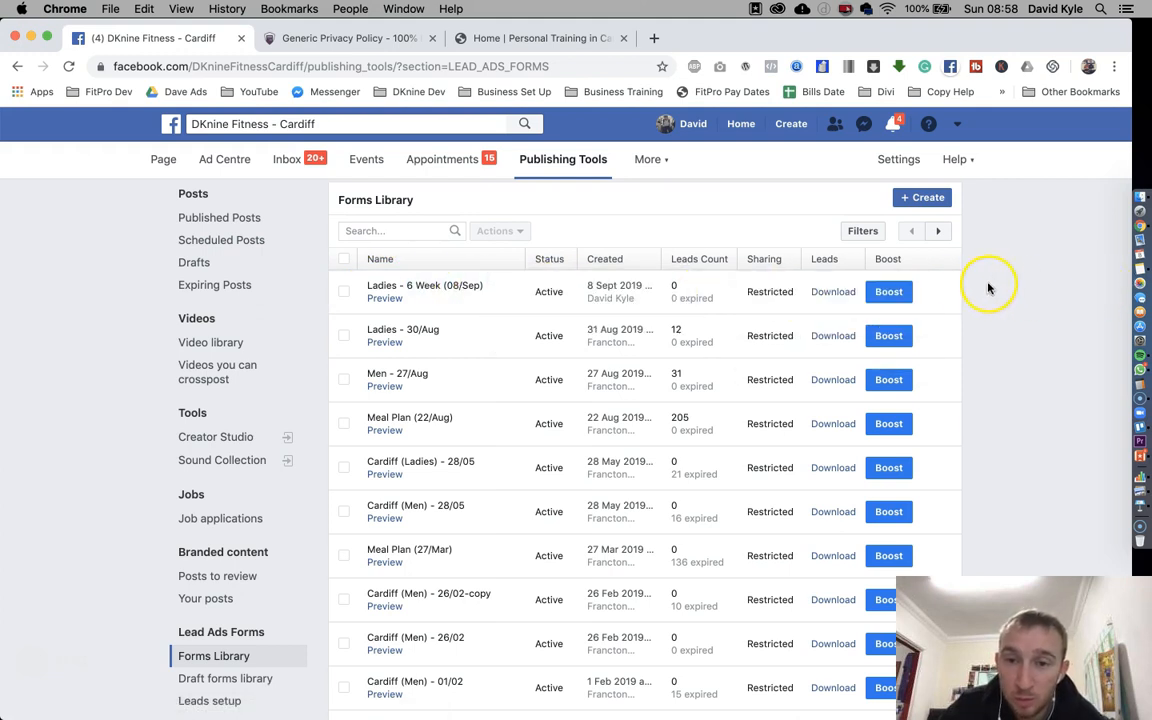
mouse_move(694, 293)
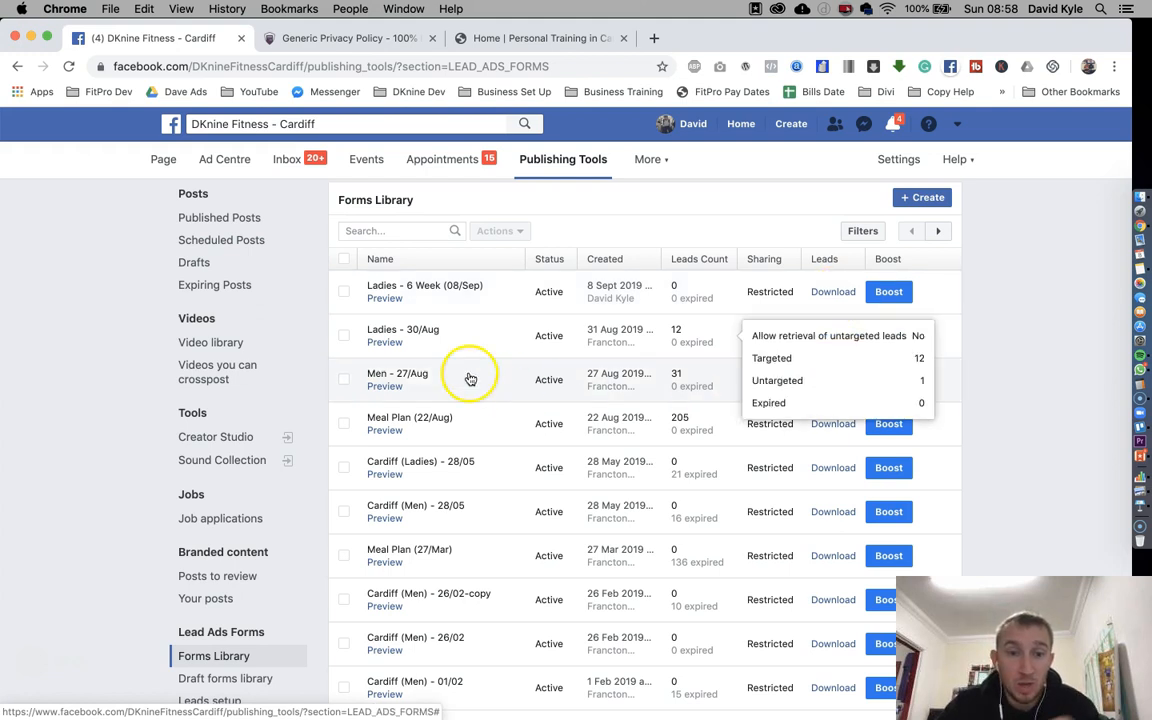
mouse_move(684, 341)
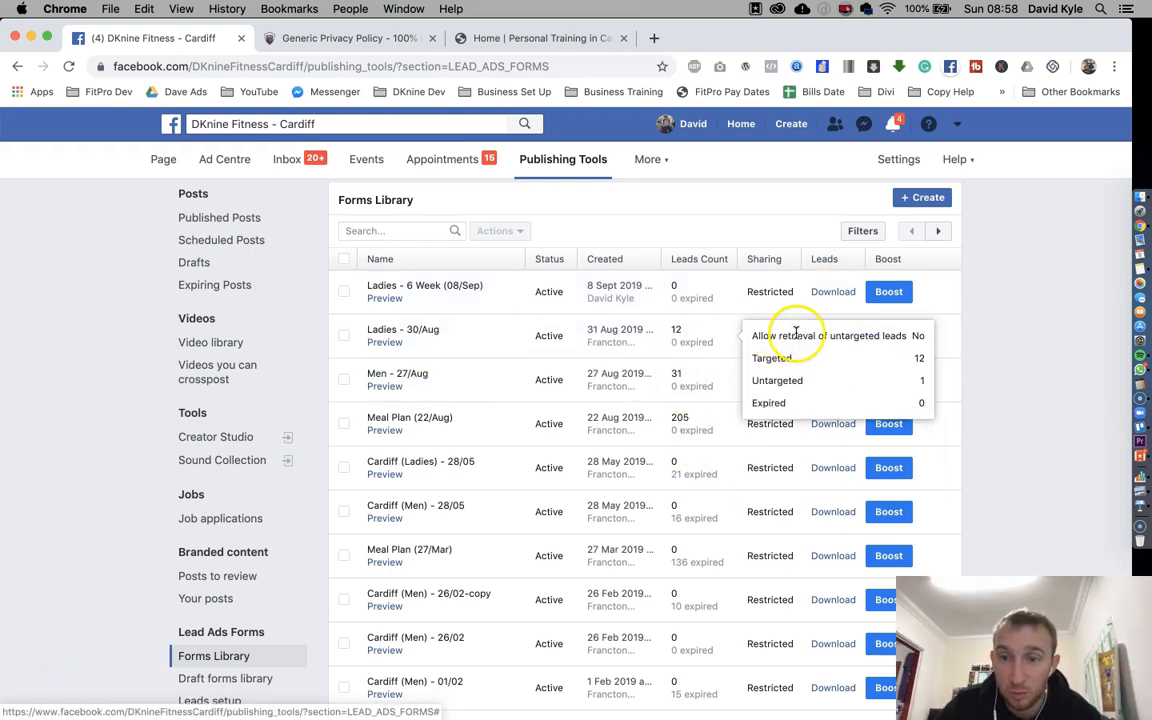
click(821, 338)
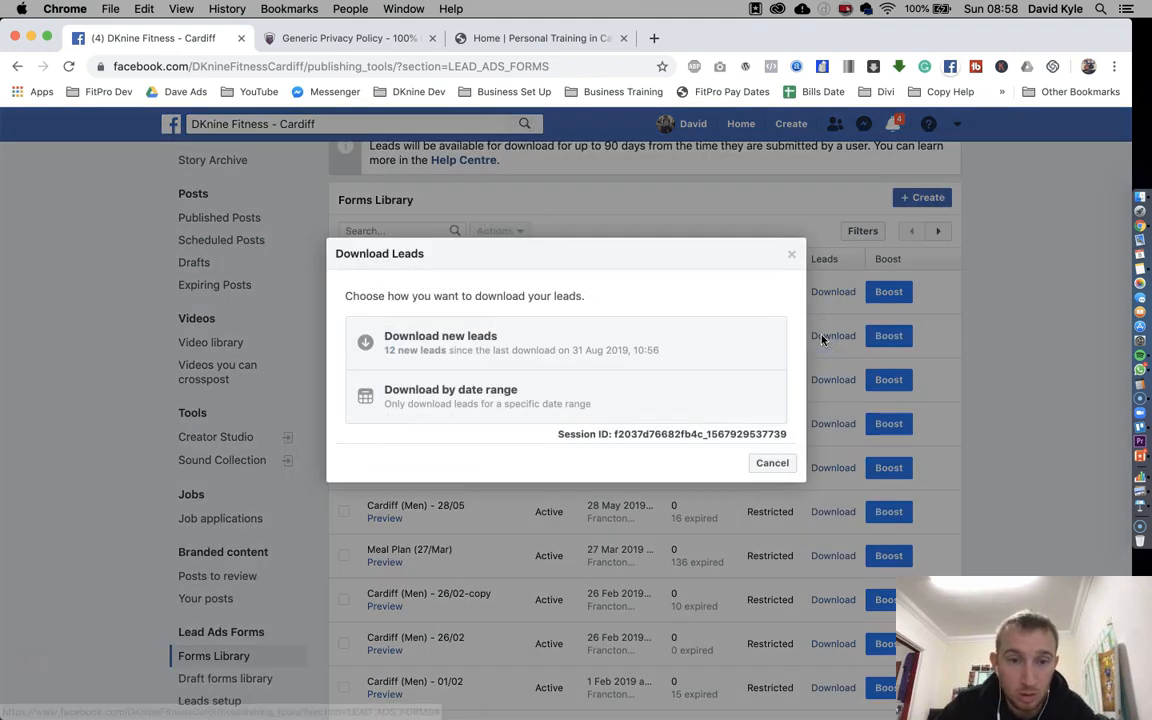
click(437, 337)
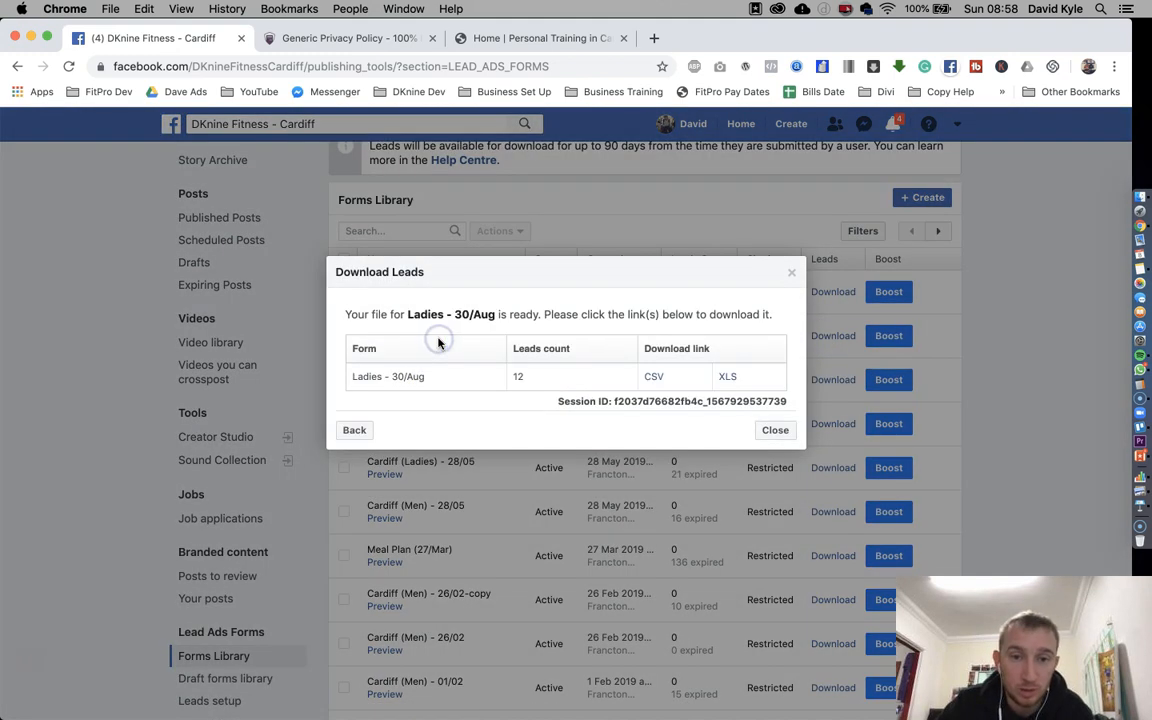
click(654, 377)
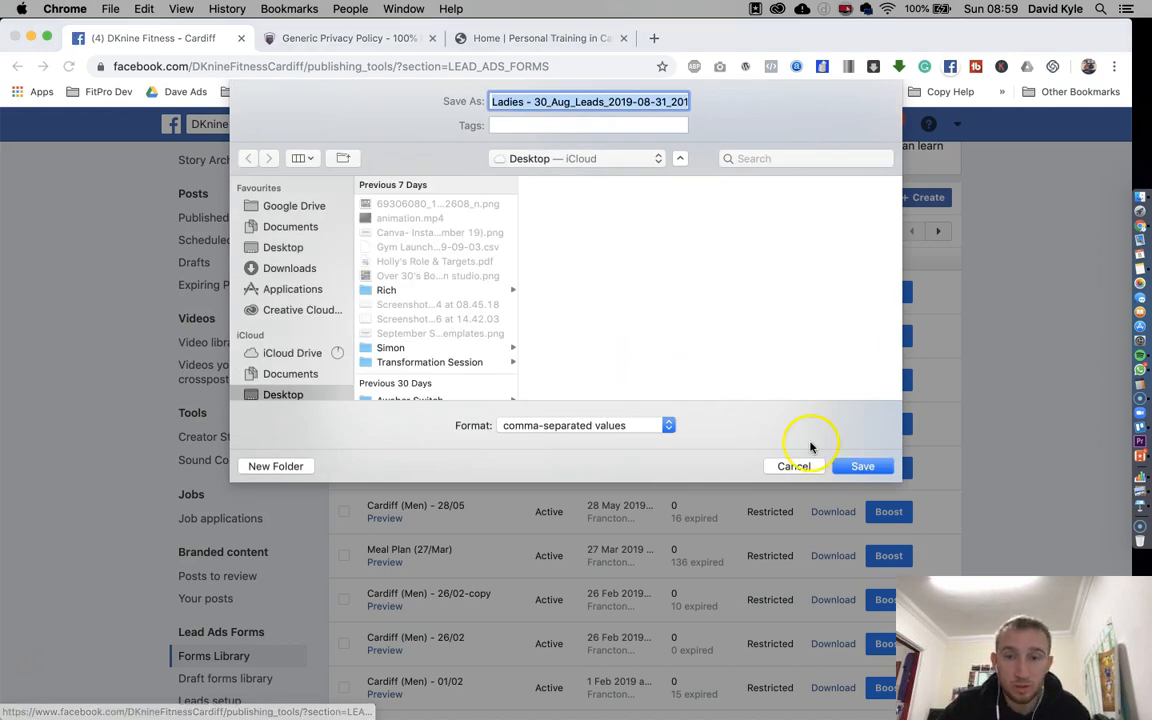
click(867, 466)
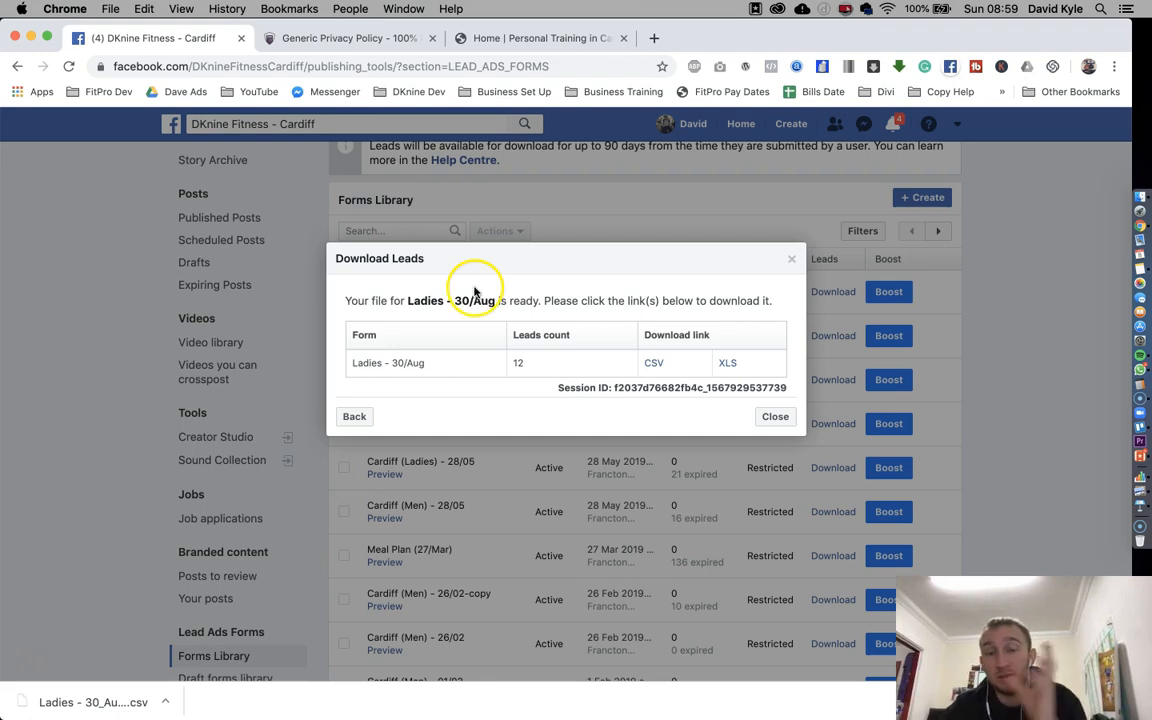
Switch to Zapier in a new browser tab and open the "DKnine (Cardiff) - Facebook (Ladies) - LeadAds" Zap
click(651, 40)
text(zap)
key(Return)
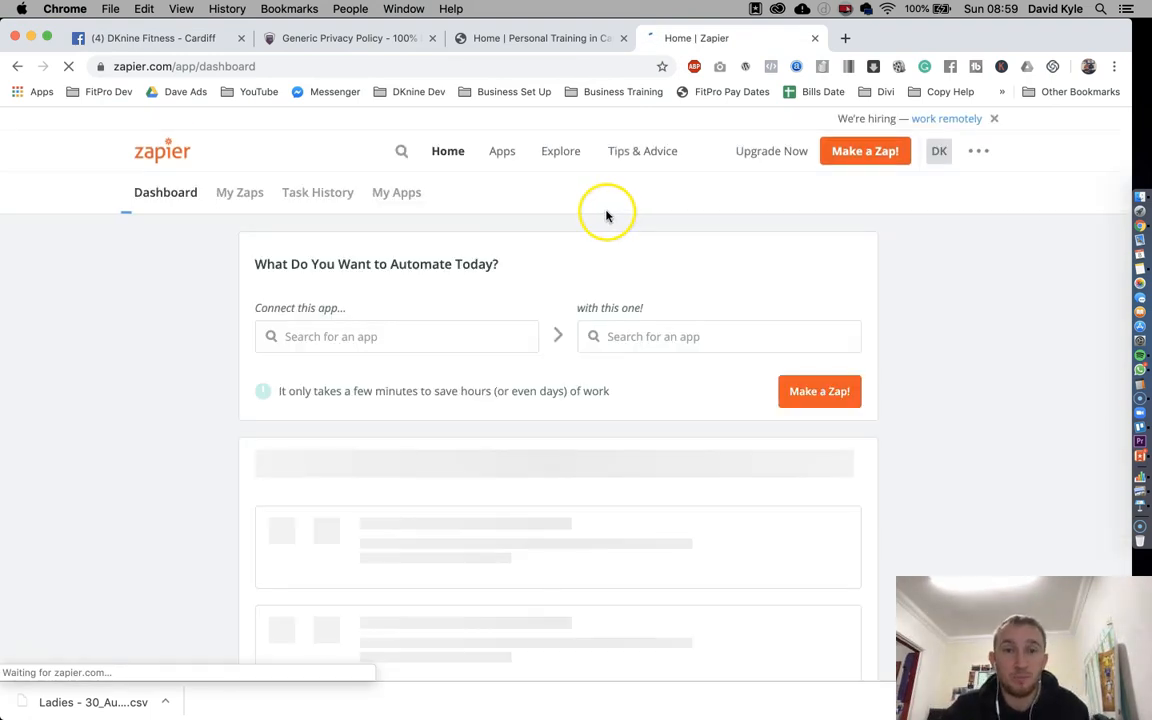
click(240, 196)
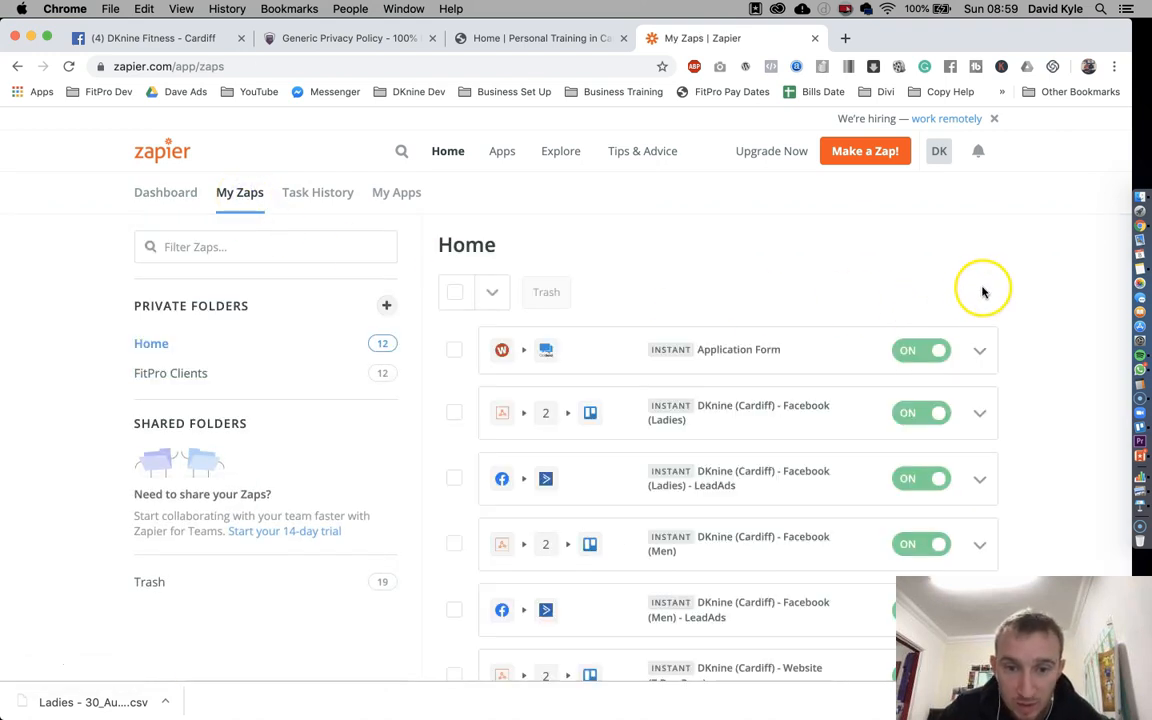
scroll(985, 292, down, 3)
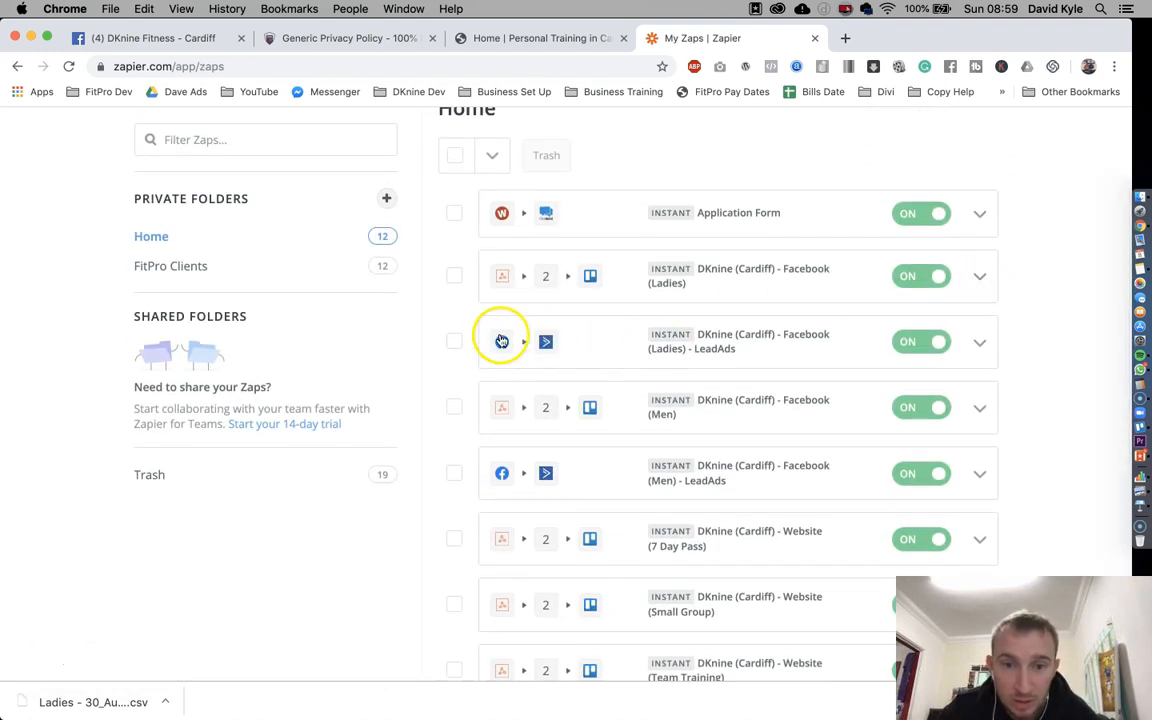
click(711, 343)
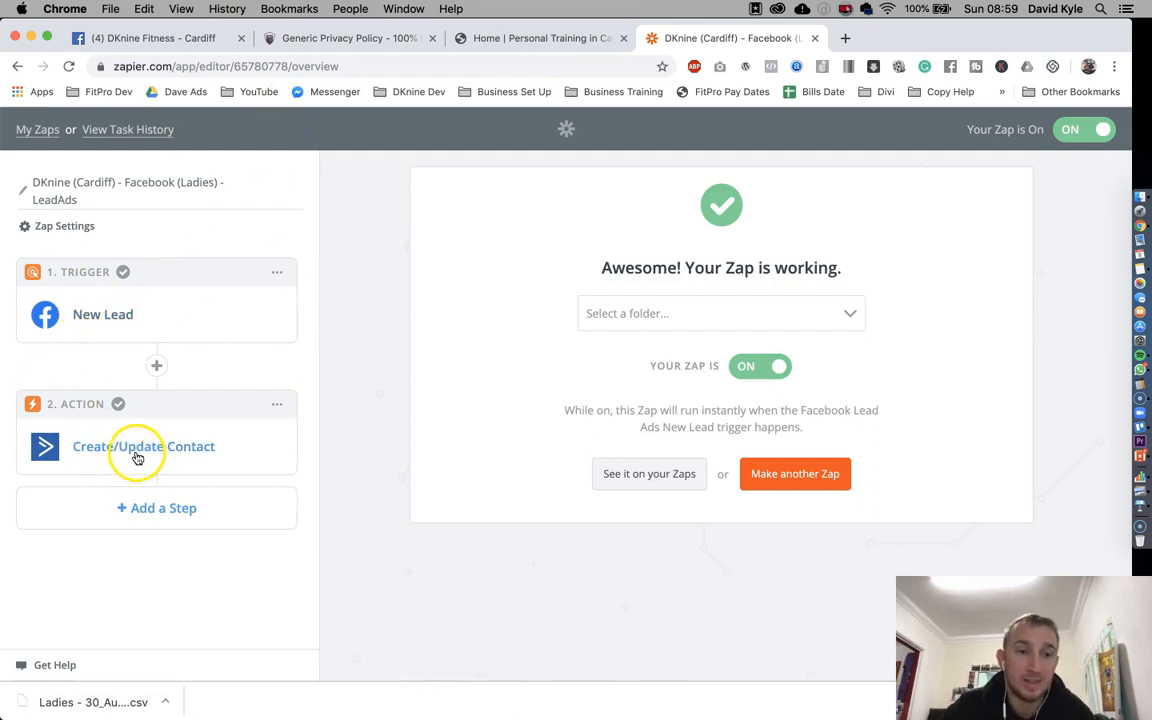
click(950, 670)
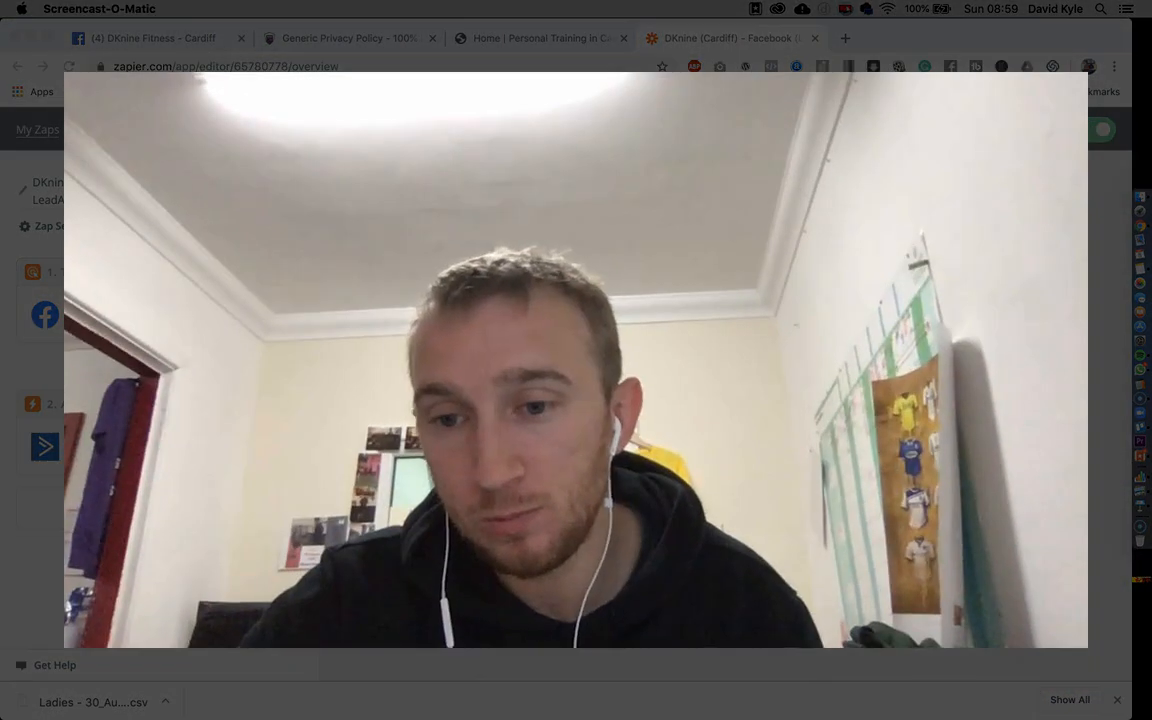